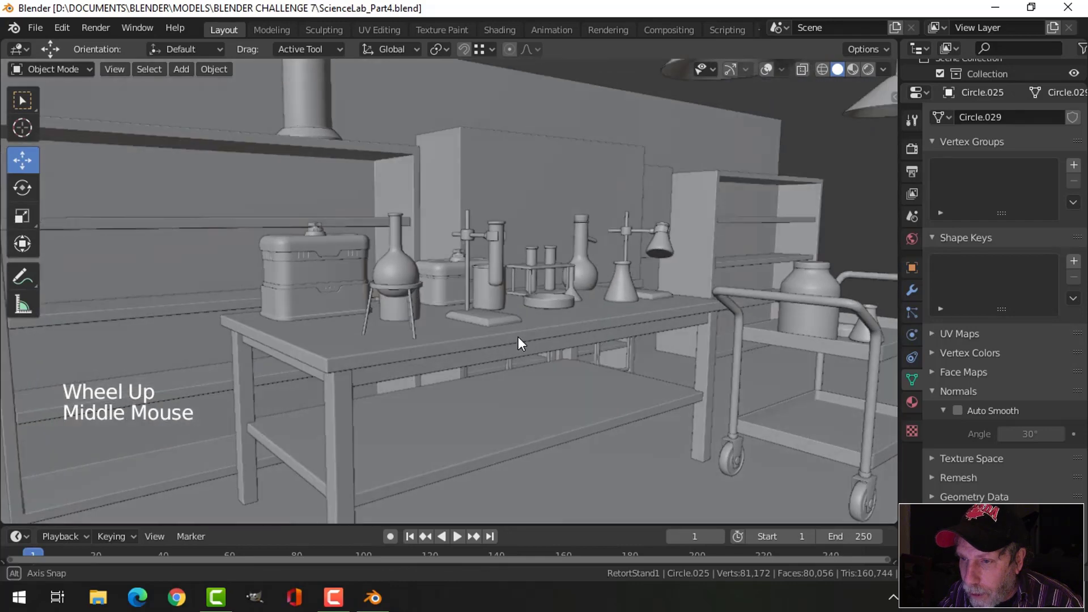
Set the origin of the small clamp cylinder on the front retort stand's rod to its geometry
scroll(511, 351, up, 1)
mouse_move(506, 312)
shift+middle_down()
mouse_move(558, 324)
mouse_move(510, 306)
shift+middle_up()
scroll(559, 324, up, 2)
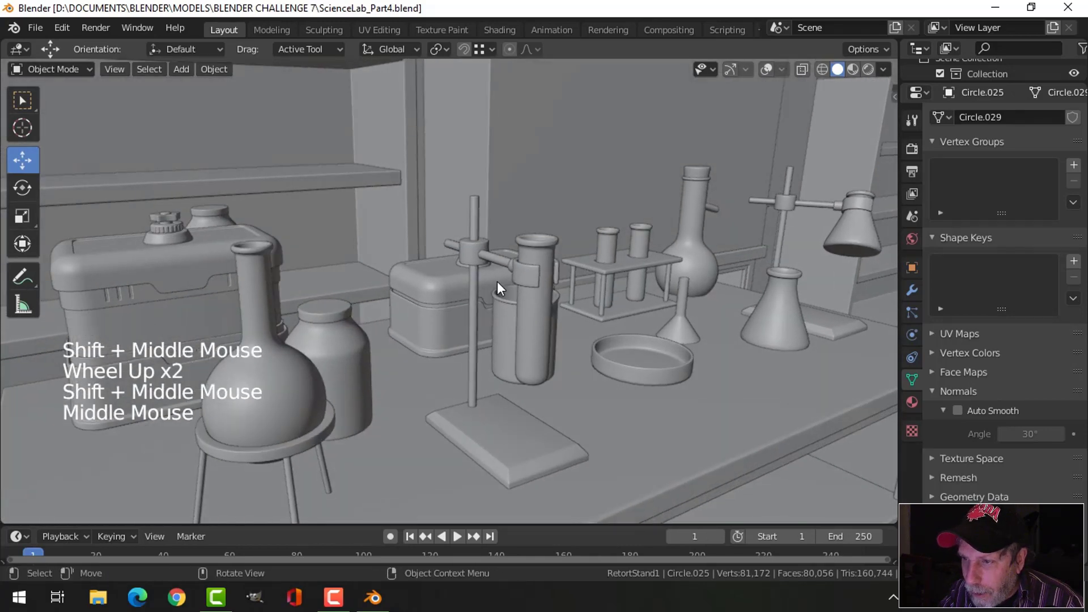
click(460, 253)
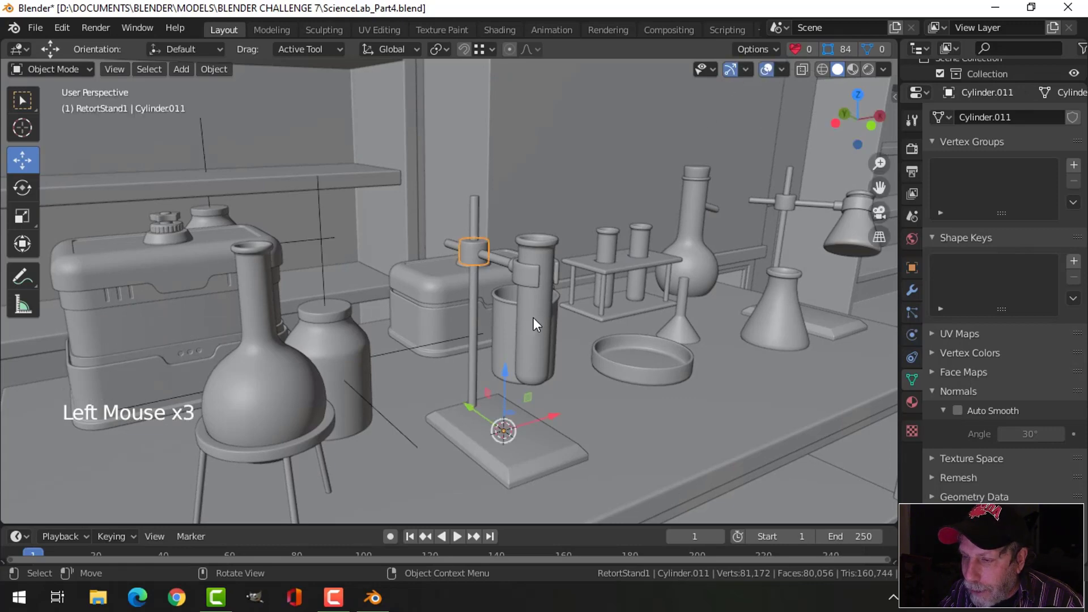
middle_drag(553, 339, 600, 337)
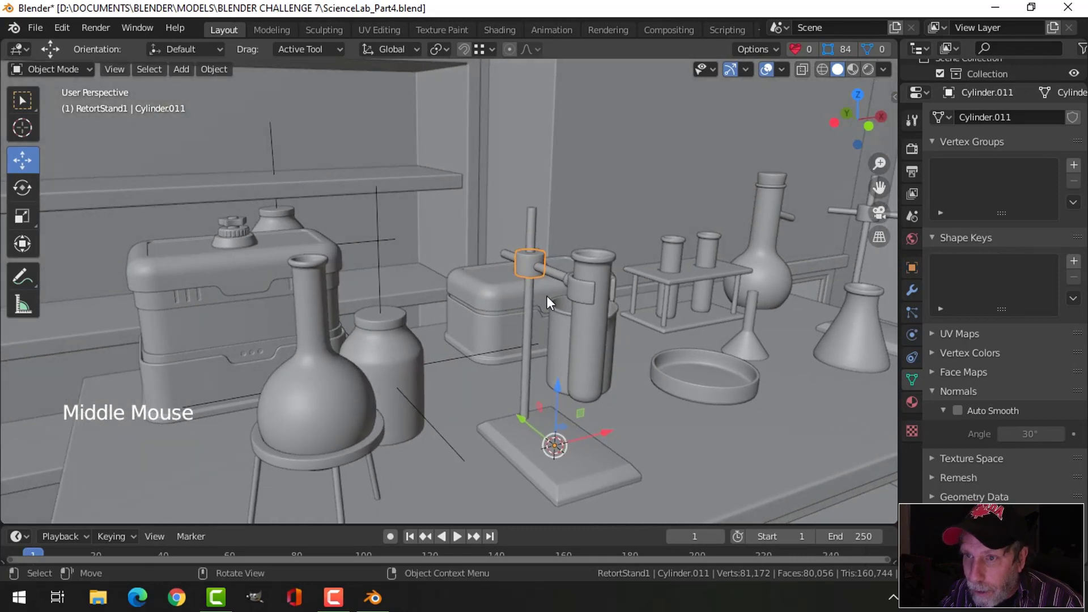
click(221, 70)
mouse_move(244, 107)
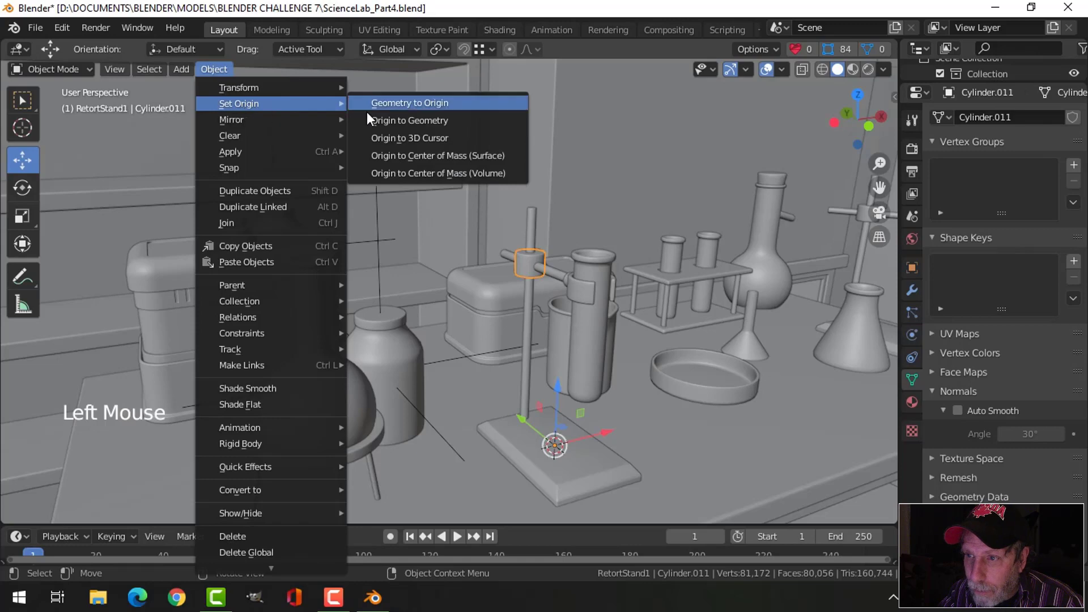
click(389, 120)
Duplicate the clamp cylinder and move the copy about -0.094 m along X, beside the stand's rod
middle_drag(589, 220, 607, 270)
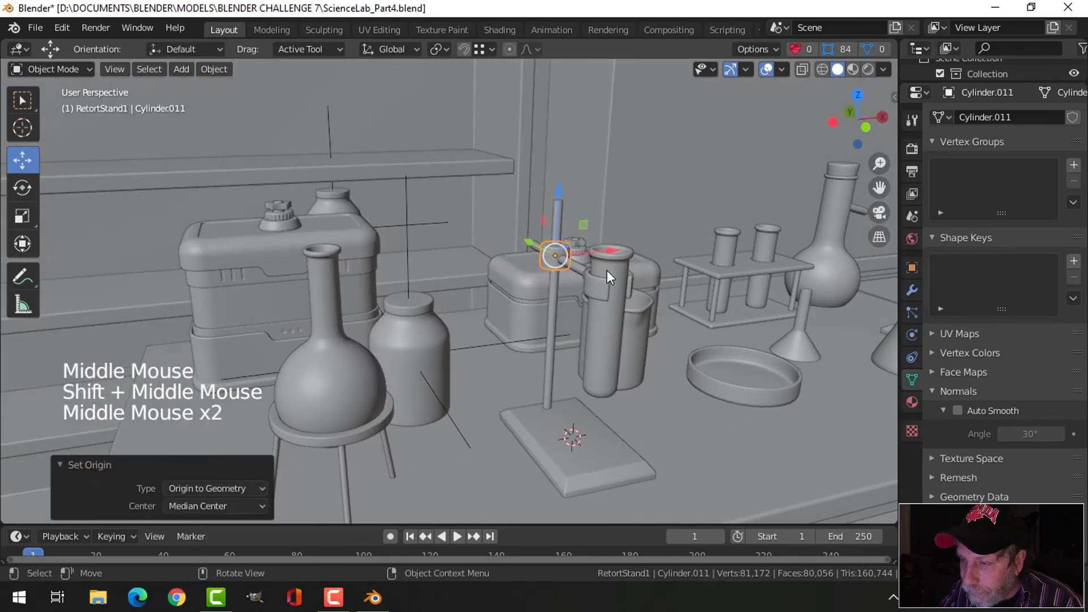
scroll(627, 270, up, 2)
scroll(626, 271, down, 2)
key(shift+d)
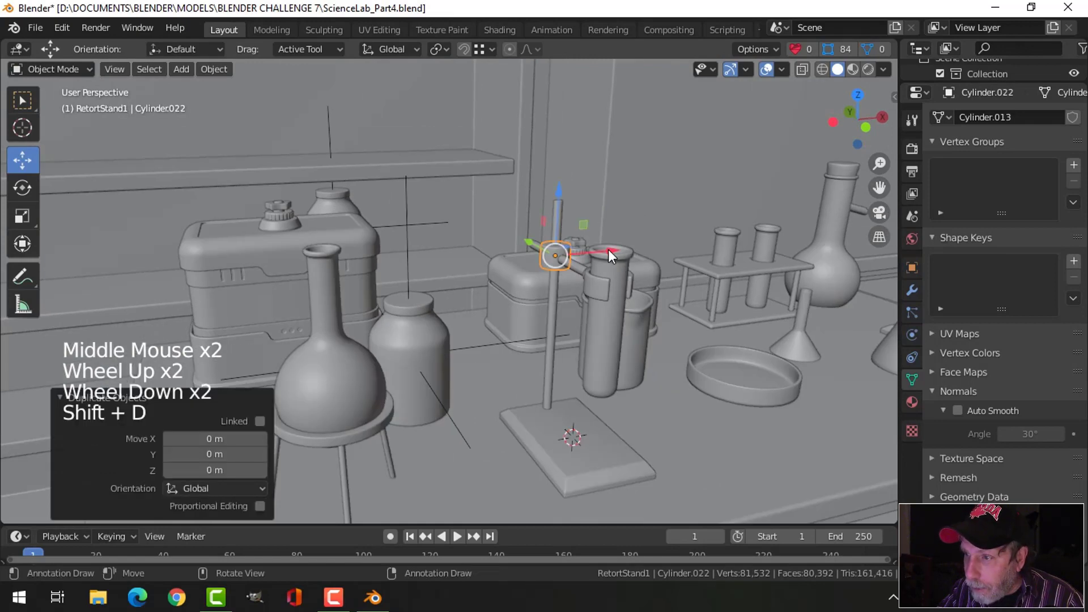
drag(610, 247, 583, 266)
scroll(618, 274, up, 2)
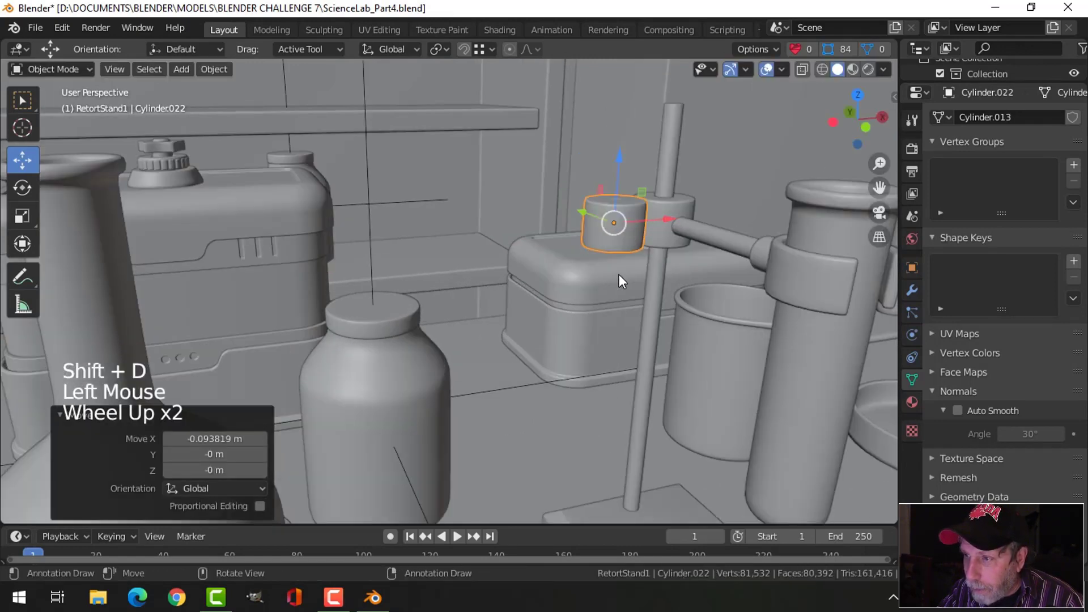
Rotate the whole mesh of the duplicated cylinder 90° about the Y axis in Edit Mode
key(Tab)
key(a)
scroll(688, 269, up, 2)
shift+middle_drag(687, 269, 515, 275)
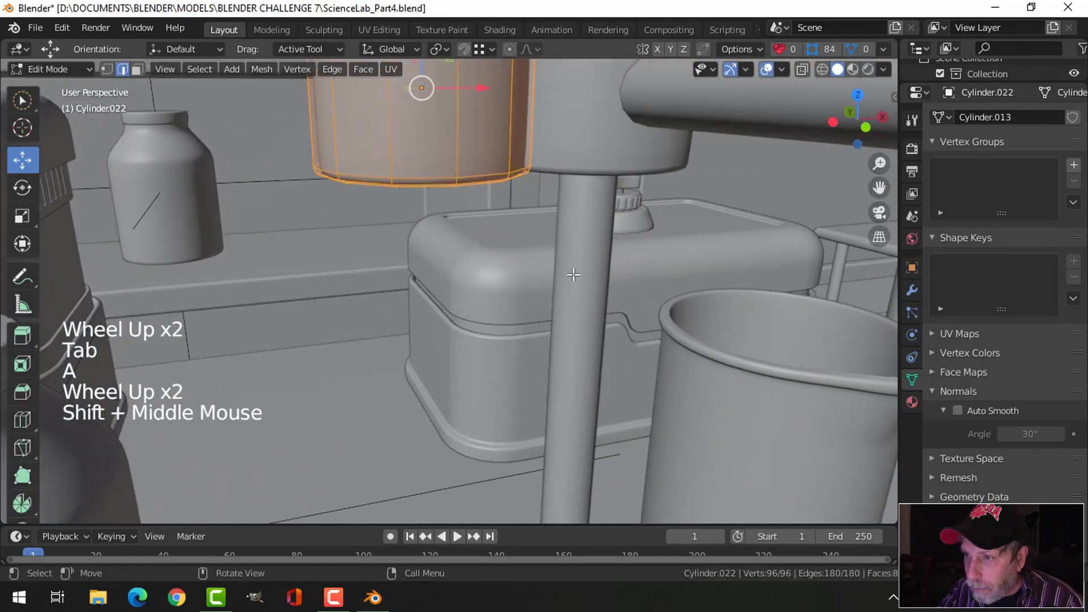
scroll(526, 278, down, 2)
key(r)
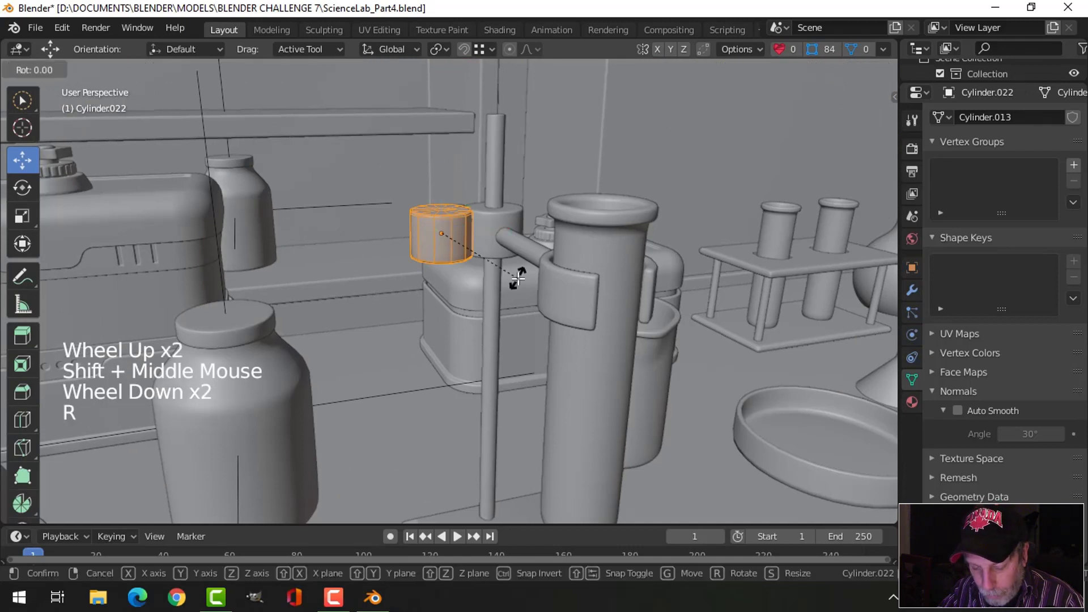
key(0)
key(Return)
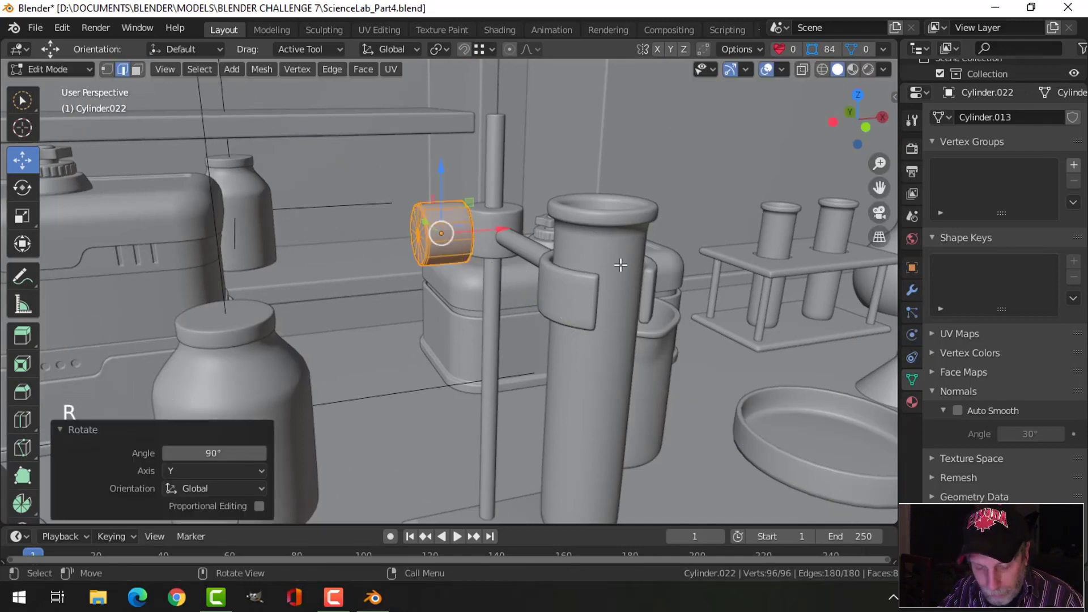
Scale the rotated cylinder mesh down uniformly to about 0.412
key(s)
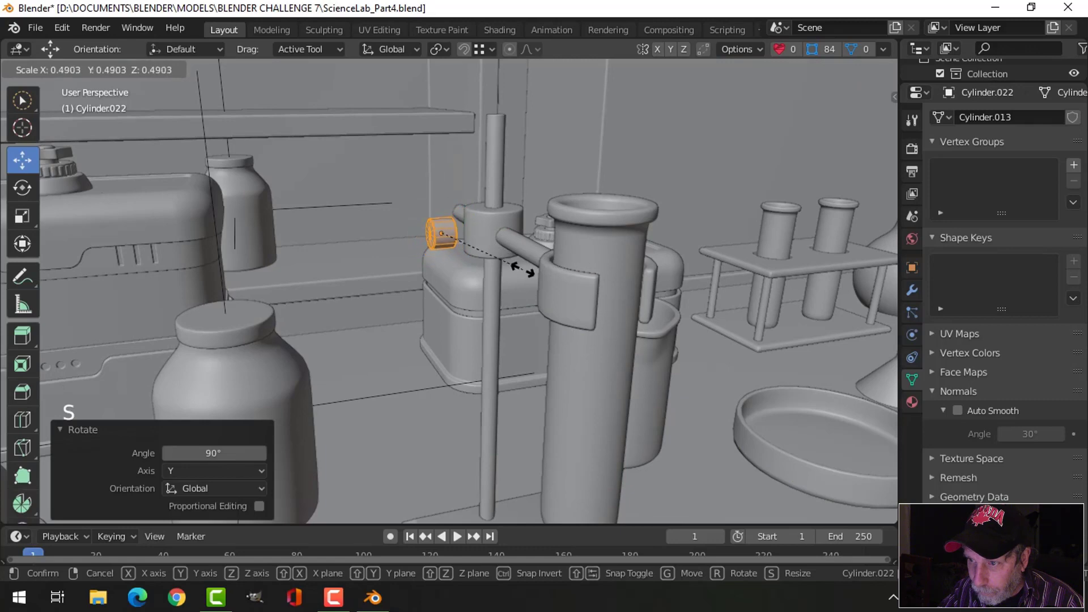
click(472, 237)
scroll(456, 260, up, 3)
scroll(476, 260, down, 2)
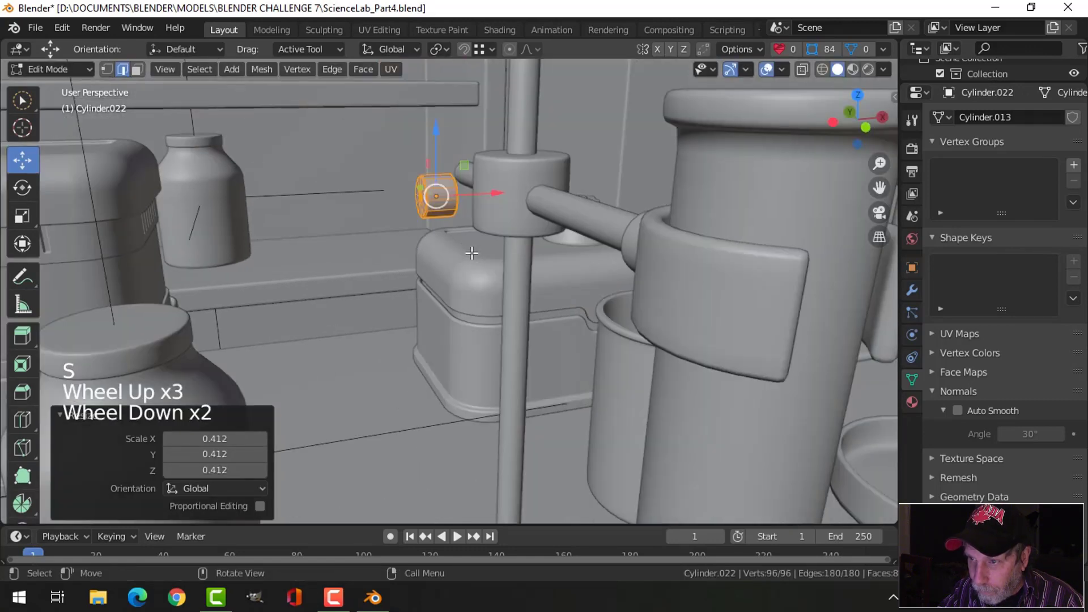
Leave Edit Mode and isolate the small cylinder in local view
key(Tab)
key(slash)
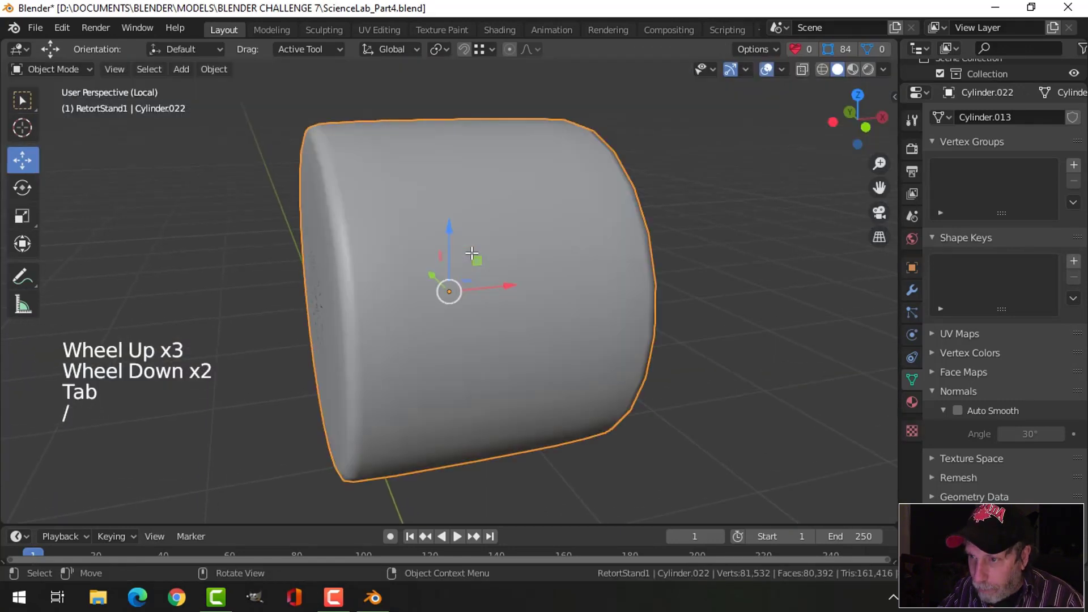
middle_drag(464, 273, 571, 264)
Delete all the faces of the cylinder's end cap facing away from the rod
key(Tab)
shift+middle_drag(498, 291, 546, 272)
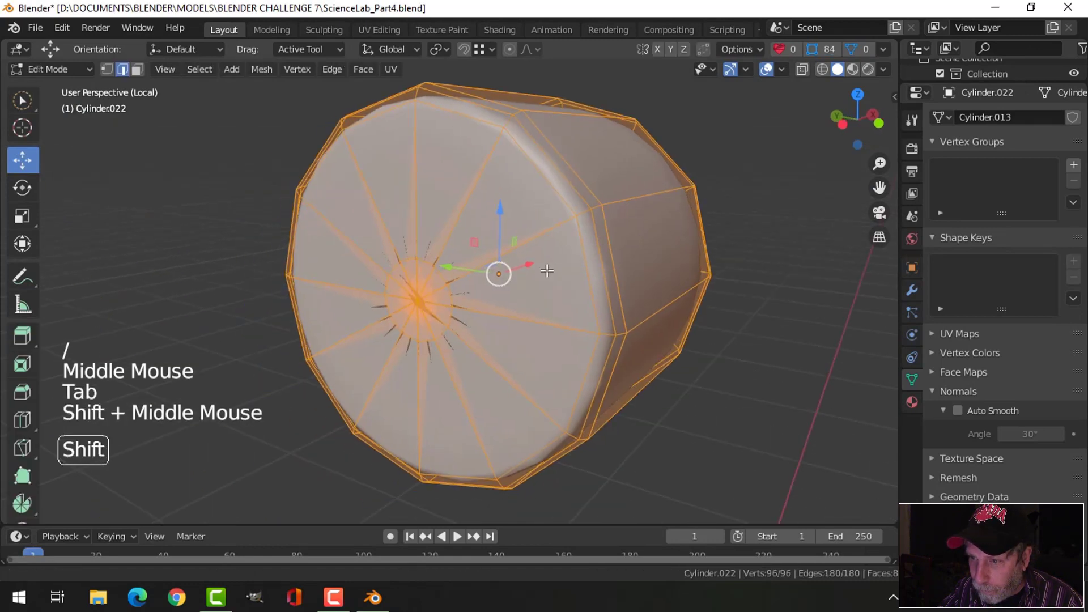
key(alt+a)
key(3)
key(c)
drag(498, 276, 476, 242)
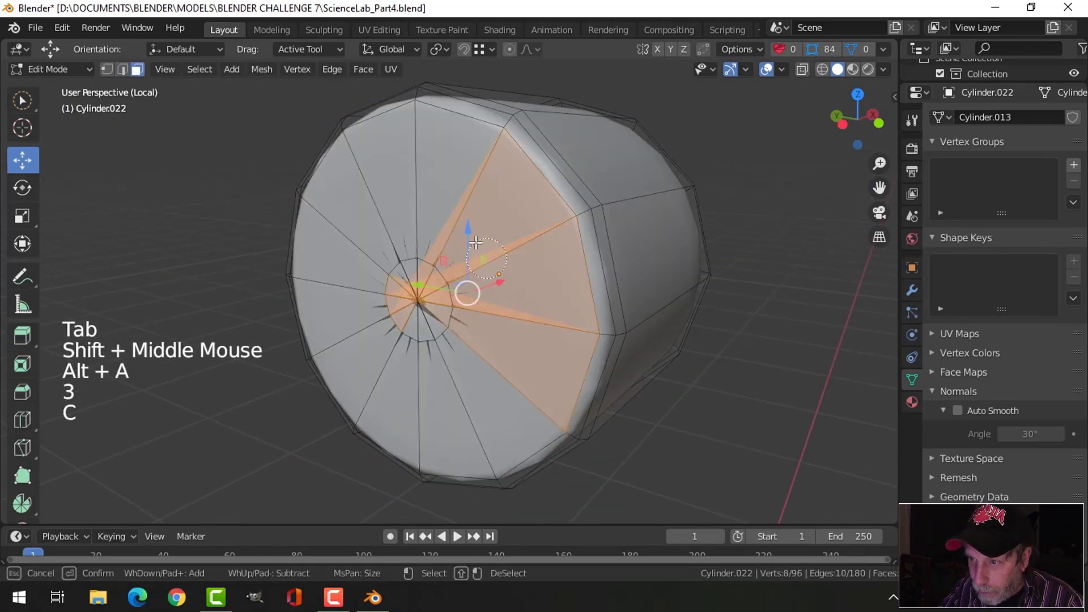
drag(396, 241, 405, 310)
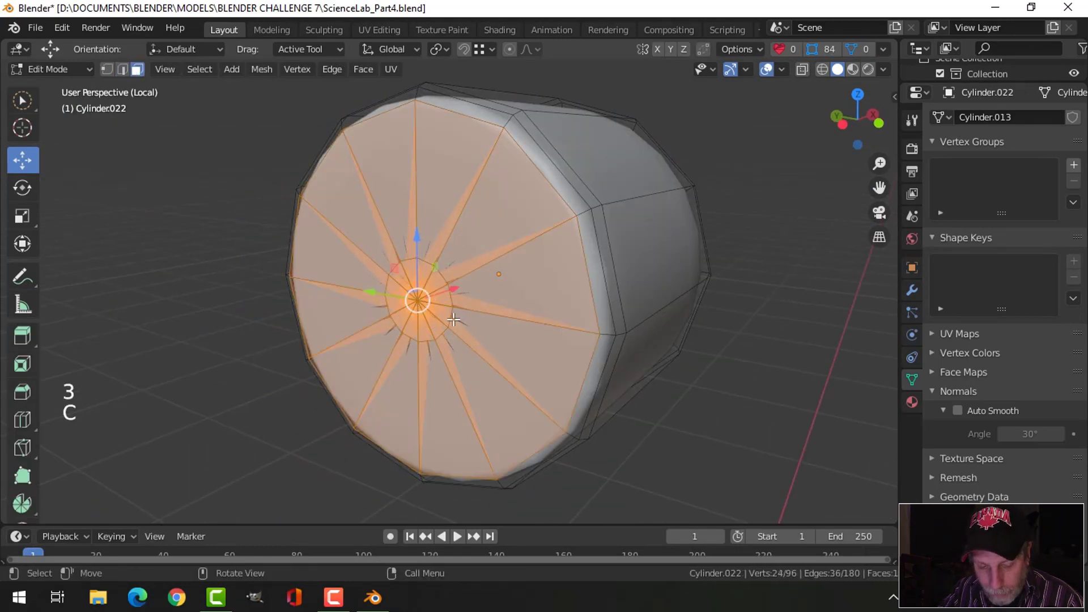
key(x)
click(434, 355)
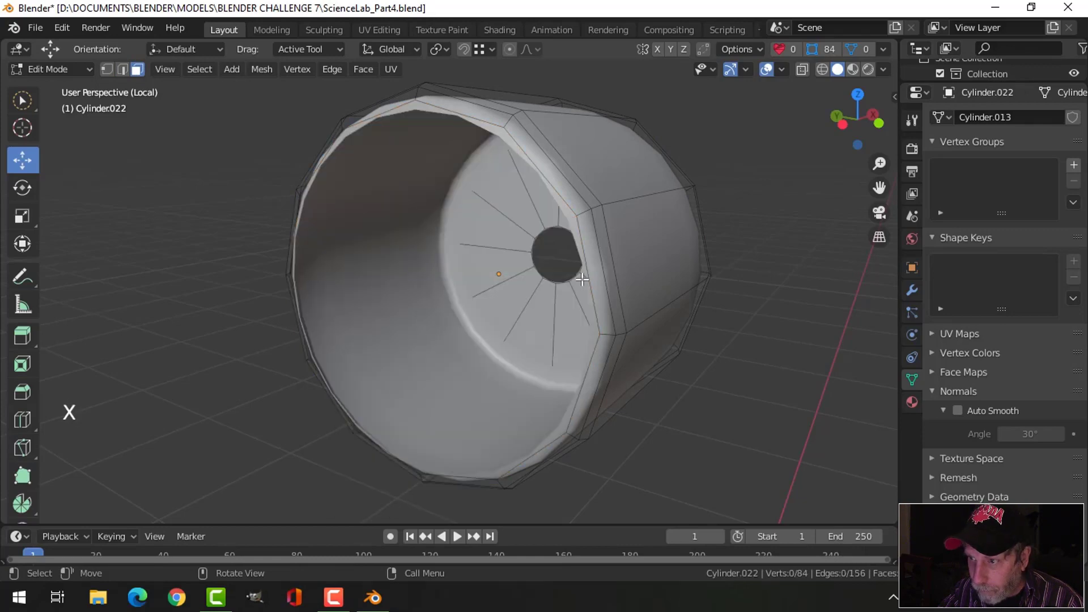
middle_drag(434, 355, 462, 285)
mouse_move(524, 238)
mouse_down()
mouse_move(364, 236)
mouse_move(403, 418)
mouse_move(546, 336)
mouse_up()
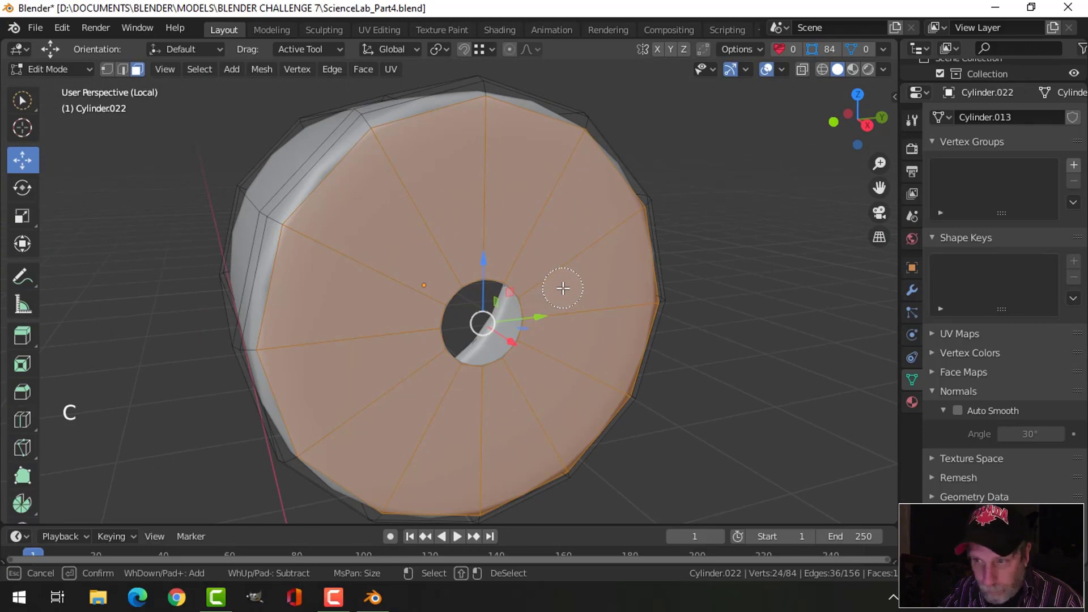
key(alt+a)
Enlarge the edge loop of the small hole in the remaining end cap to about 2.4 times its size
middle_drag(548, 275, 486, 282)
scroll(638, 289, down, 3)
scroll(498, 283, up, 2)
key(2)
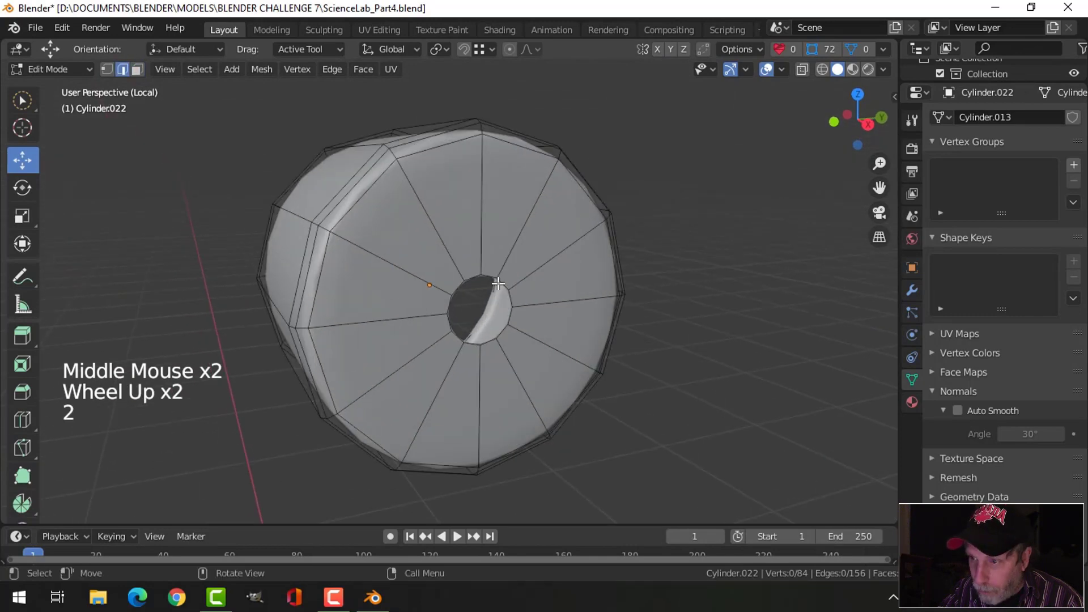
alt+shift+click(498, 278)
key(s)
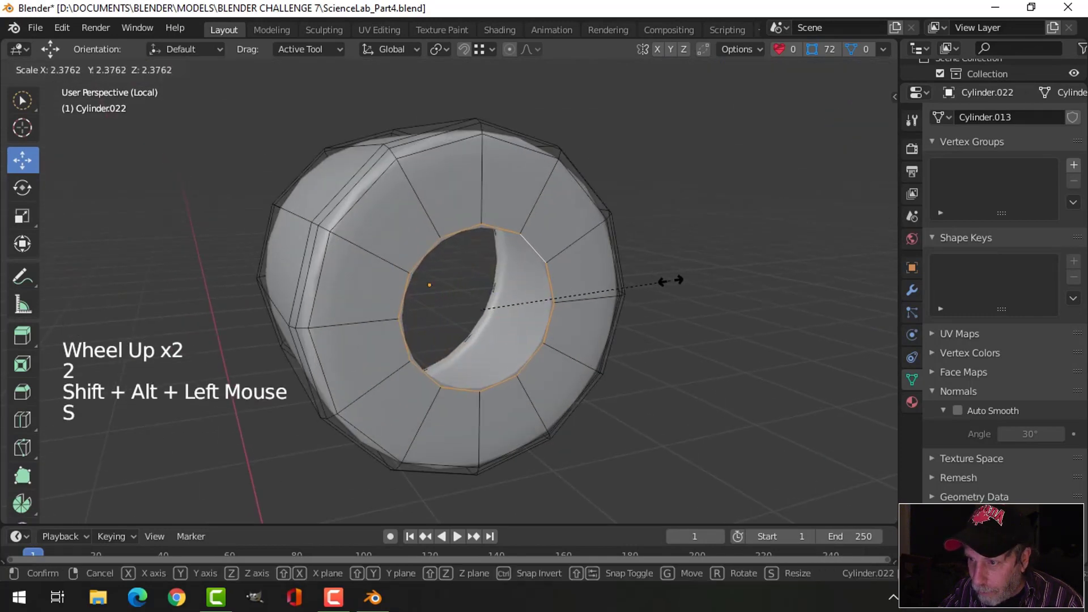
click(658, 280)
Extrude the hole's edge loop about 0.015 m along X into a neck and add a loop cut near its base with factor 0.866
middle_drag(597, 311, 553, 313)
key(e)
drag(528, 290, 630, 312)
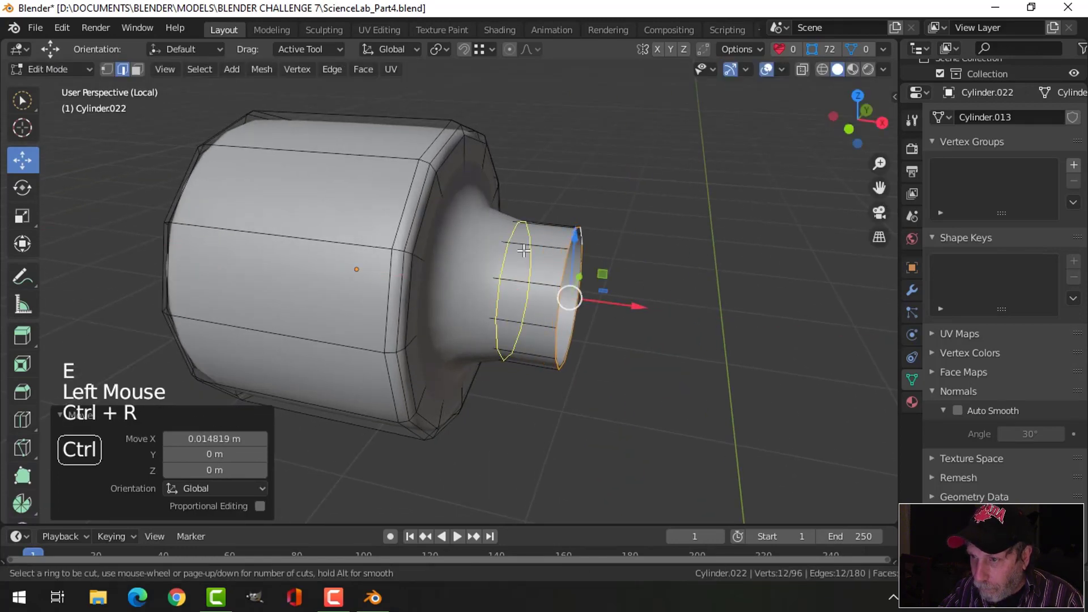
click(523, 251)
click(475, 250)
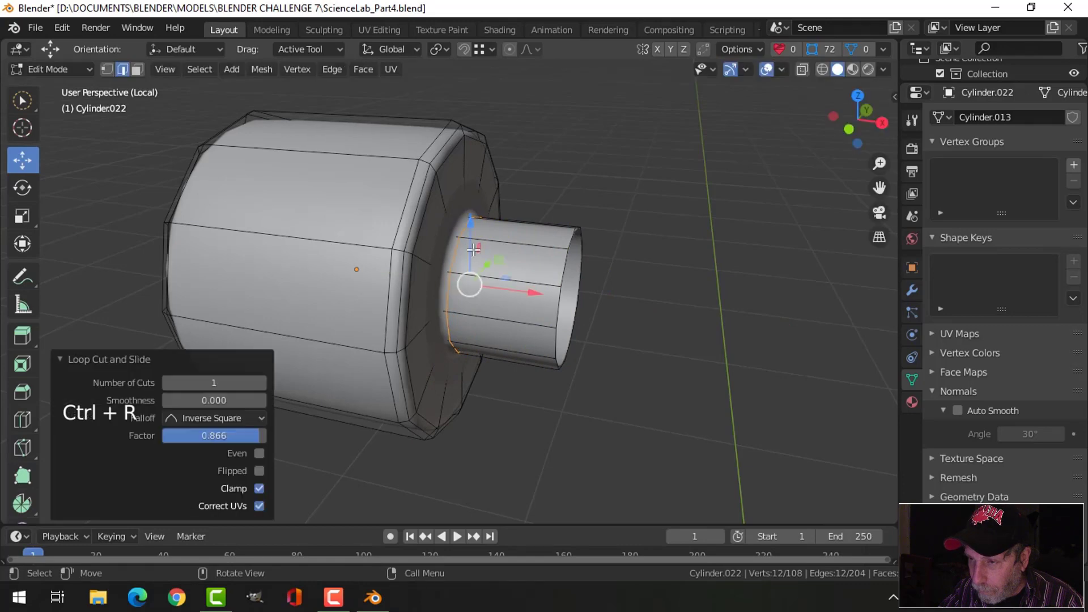
Delete the two outermost edge loops of the rim at the cylinder's open end
key(Tab)
middle_drag(576, 268, 565, 300)
key(Tab)
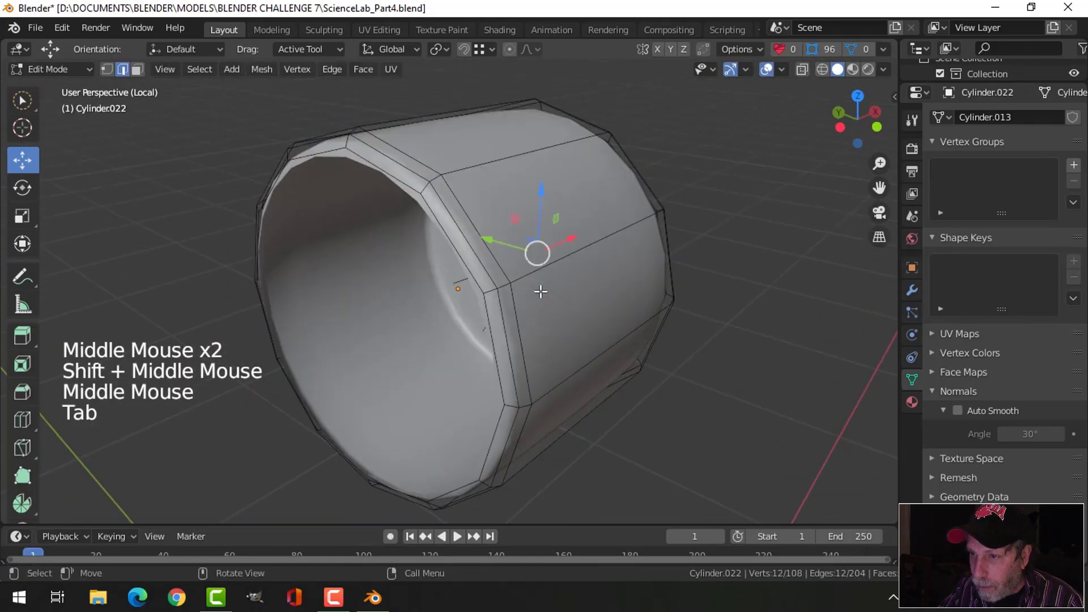
key(alt+a)
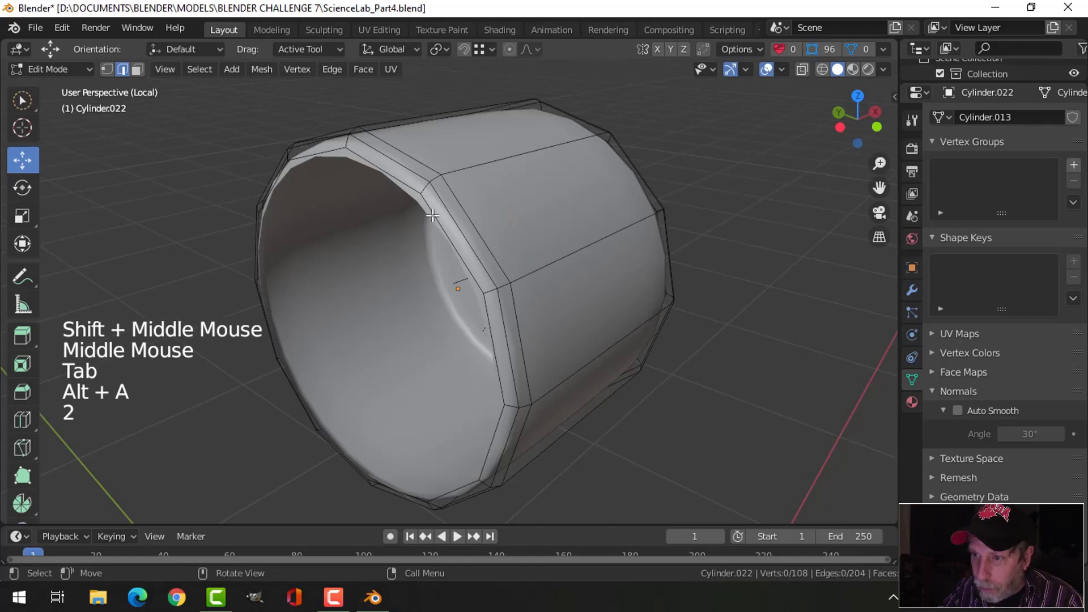
alt+shift+click(440, 213)
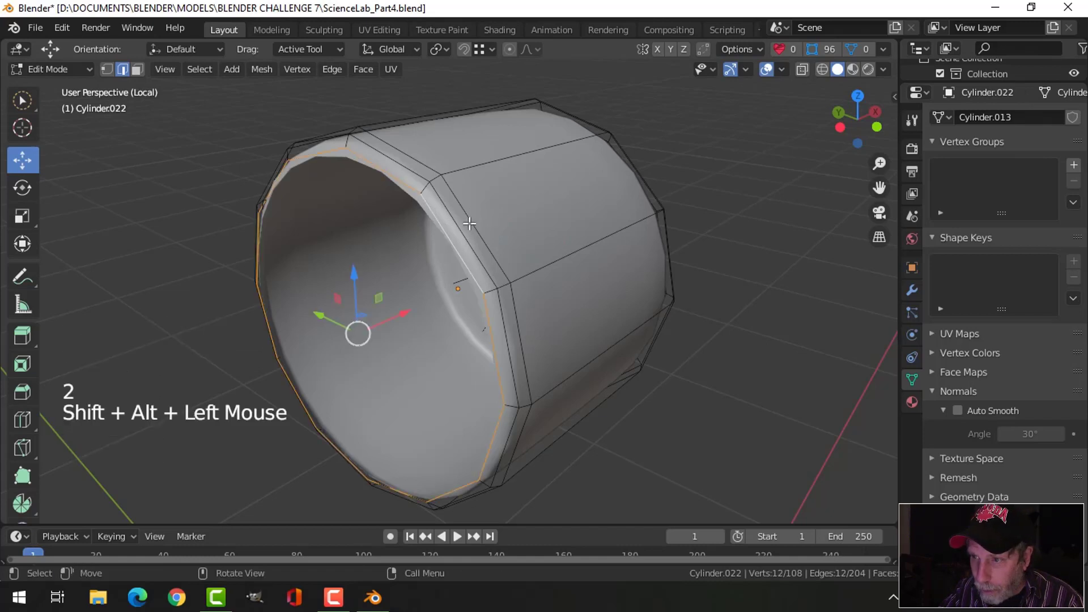
key(x)
click(446, 210)
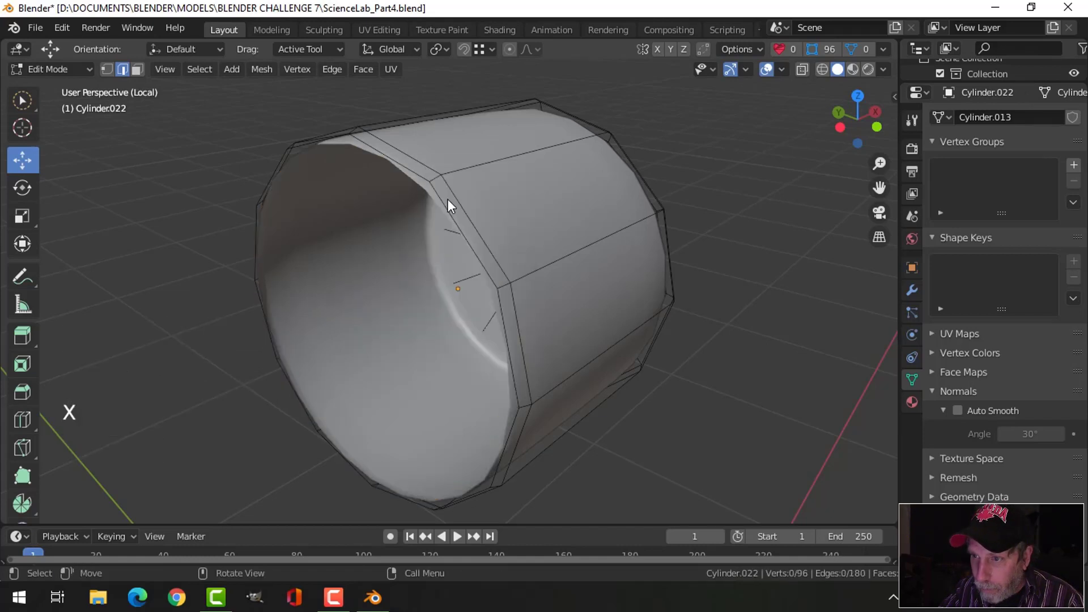
key(x)
click(440, 192)
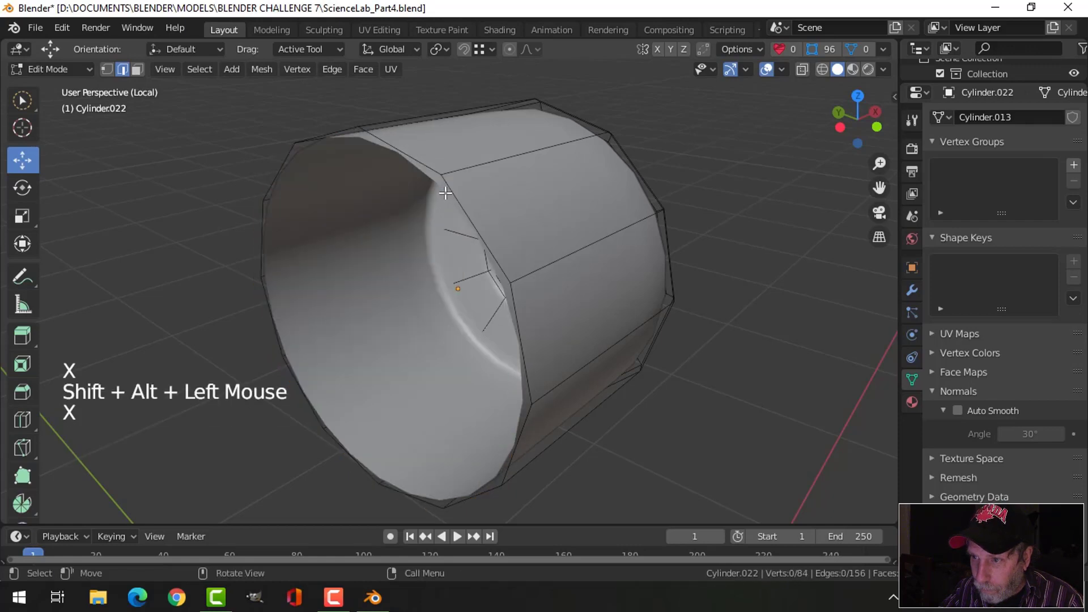
Cap the open end by extruding its edge loop, scaling it inward and filling it with a face
alt+shift+click(444, 189)
scroll(535, 238, down, 2)
middle_drag(536, 238, 457, 269)
key(e)
right_click(644, 254)
key(s)
click(557, 264)
key(f)
Bevel the outer edge loop of the capped end with one segment and a width of about 0.0013 m
alt+shift+click(395, 239)
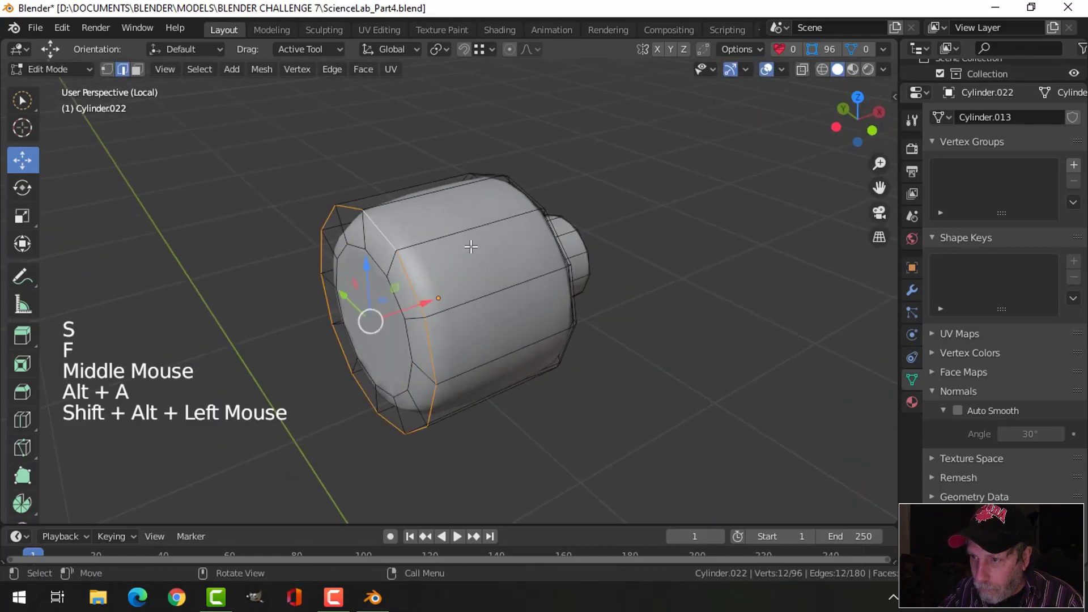
middle_drag(395, 240, 505, 245)
key(ctrl+b)
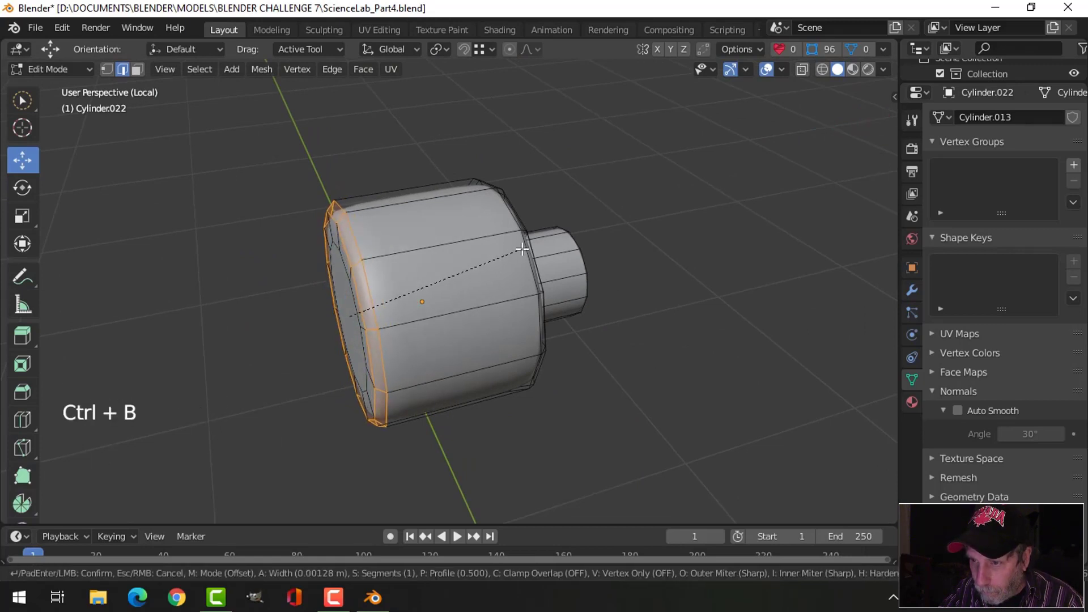
click(522, 250)
key(Tab)
middle_drag(522, 249, 554, 287)
Flatten the entire knob mesh along the X axis to about 0.42 of its length
key(alt+a)
click(411, 276)
key(Tab)
key(a)
scroll(410, 276, down, 2)
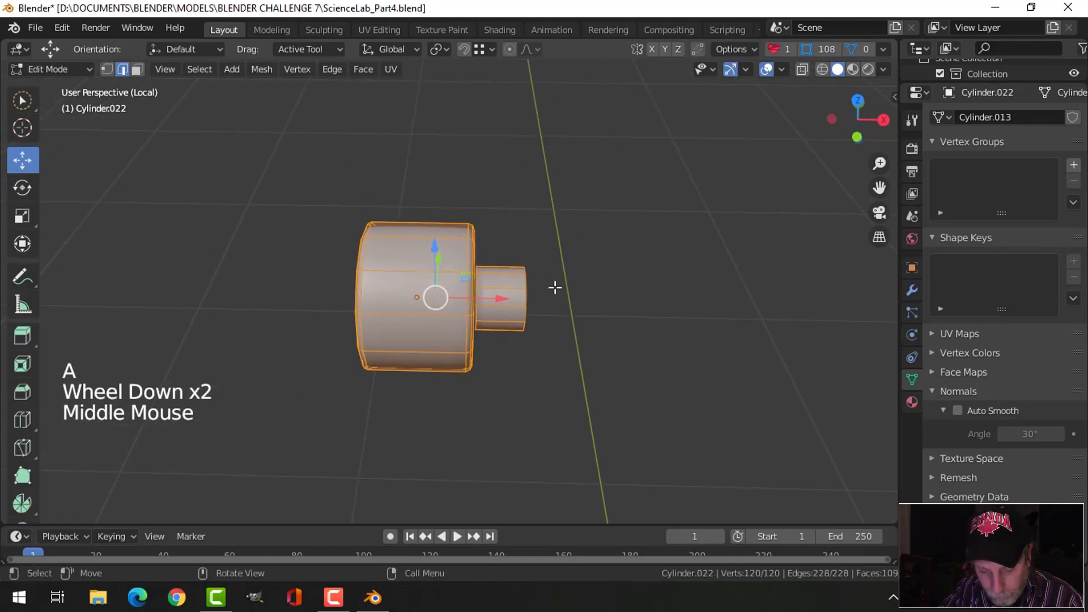
key(s)
key(x)
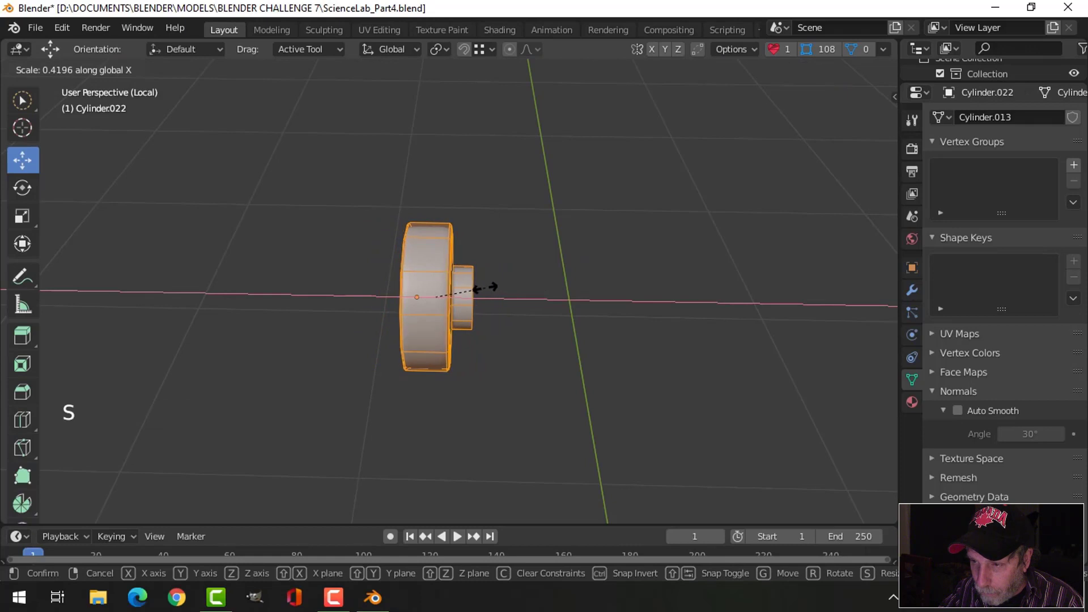
click(479, 288)
Add a loop cut around the knob's disc, slid close to the neck side with a factor of about -0.83
key(alt+a)
middle_drag(481, 294, 456, 299)
key(3)
scroll(459, 289, up, 1)
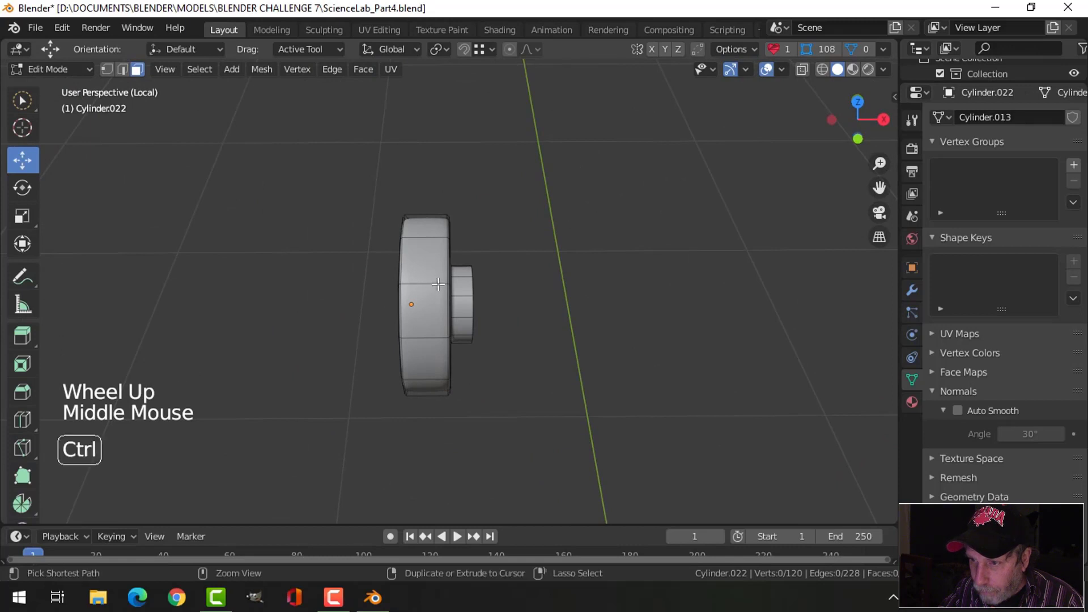
click(438, 284)
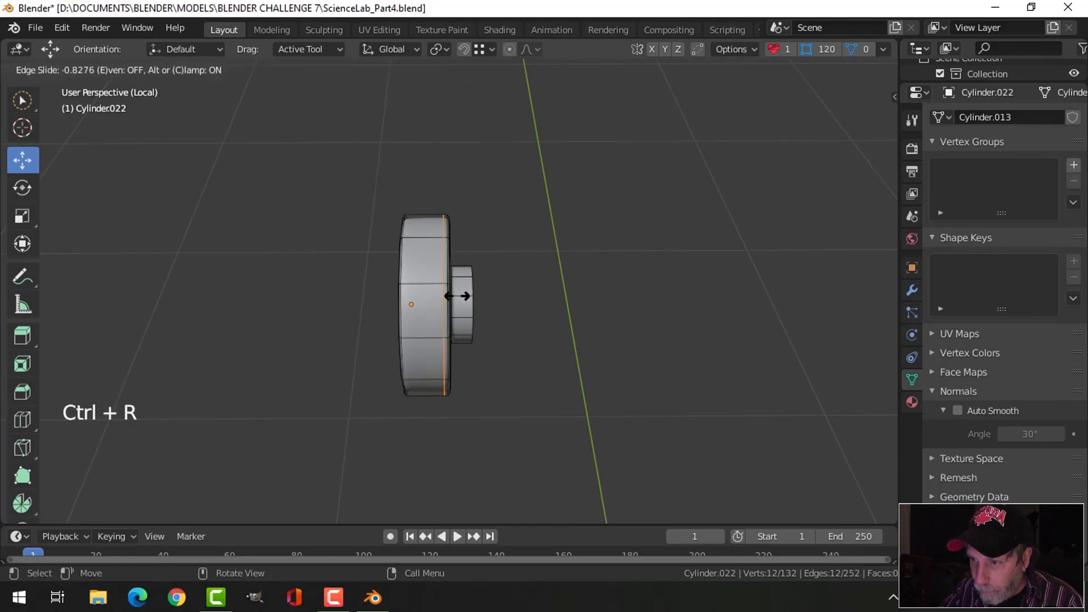
click(457, 296)
Select the face loop around the knob's rim and inset the faces individually by about 0.0007 m
key(alt+a)
key(3)
alt+shift+click(427, 301)
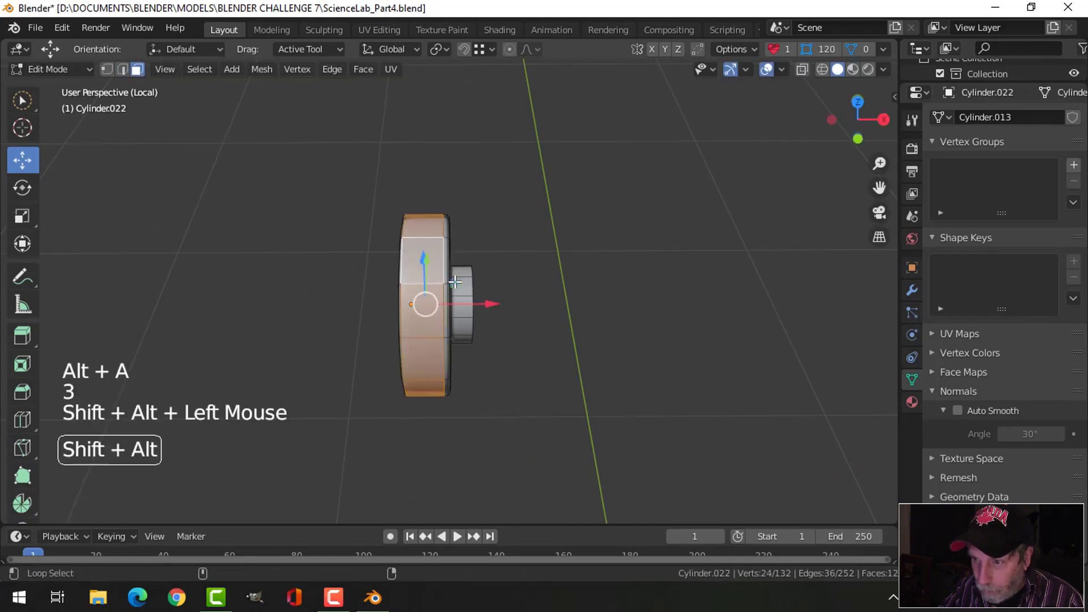
middle_drag(427, 301, 578, 289)
key(i)
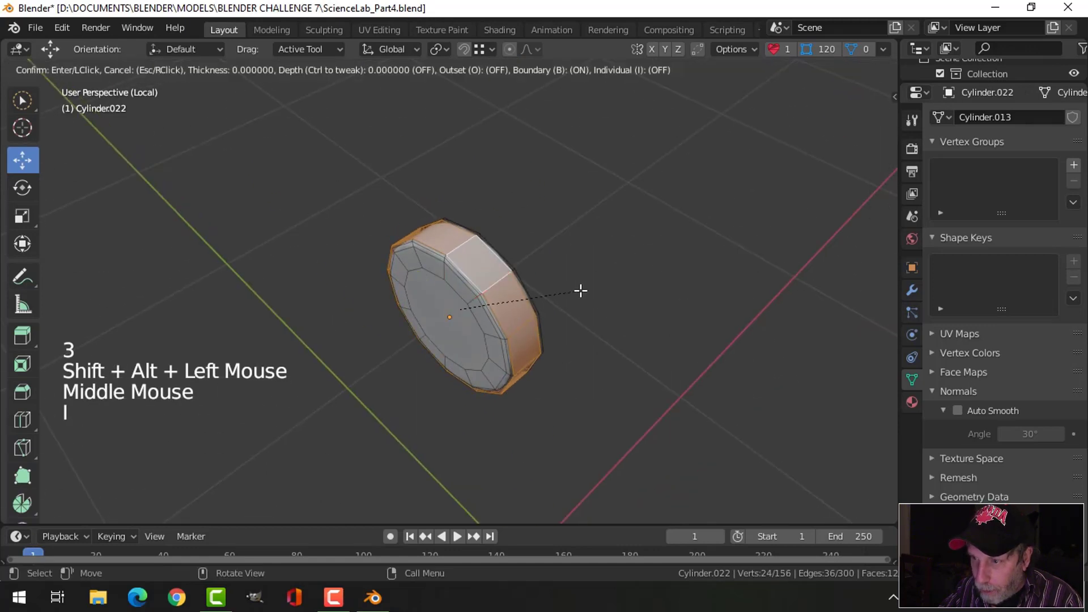
click(576, 291)
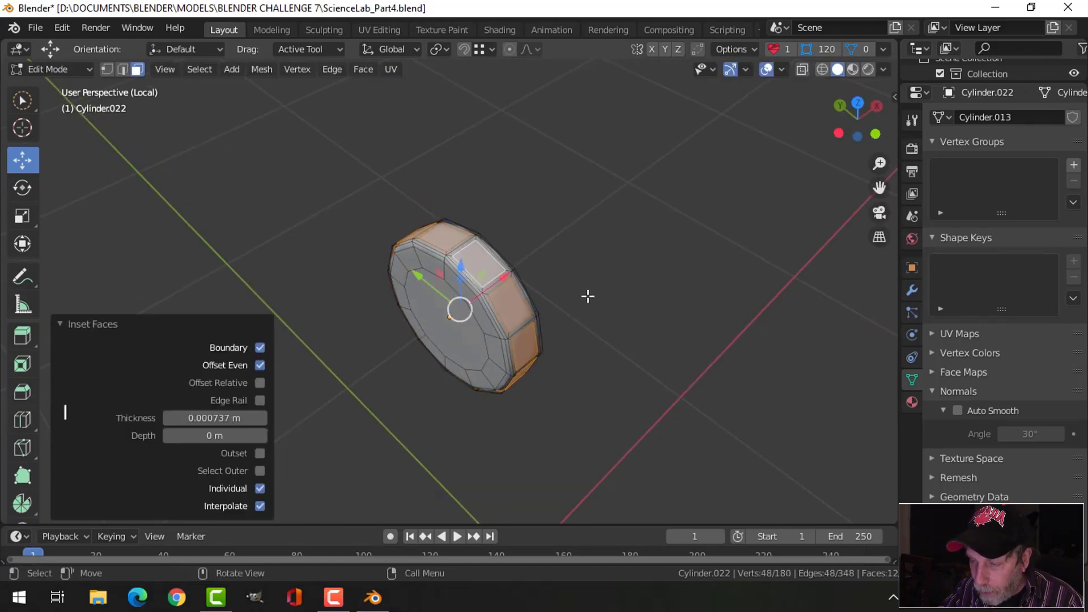
Extrude the inset rim faces along their normals with a Shrink/Fatten offset of about -0.00116 m to form raised grips
middle_drag(588, 296, 602, 269)
key(e)
key(alt+s)
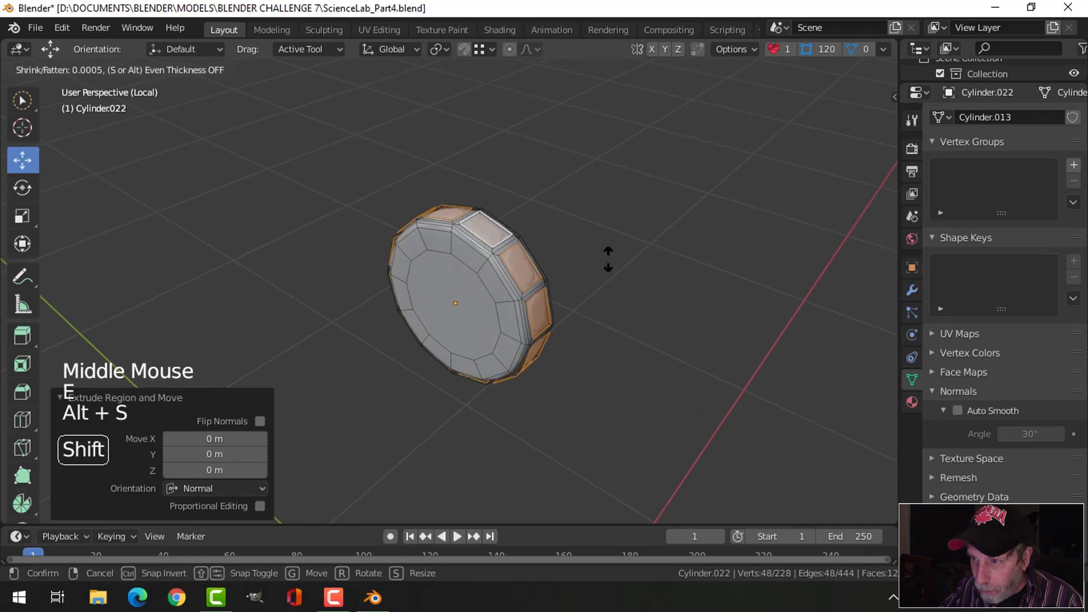
click(610, 244)
middle_drag(611, 245, 474, 266)
scroll(475, 266, up, 2)
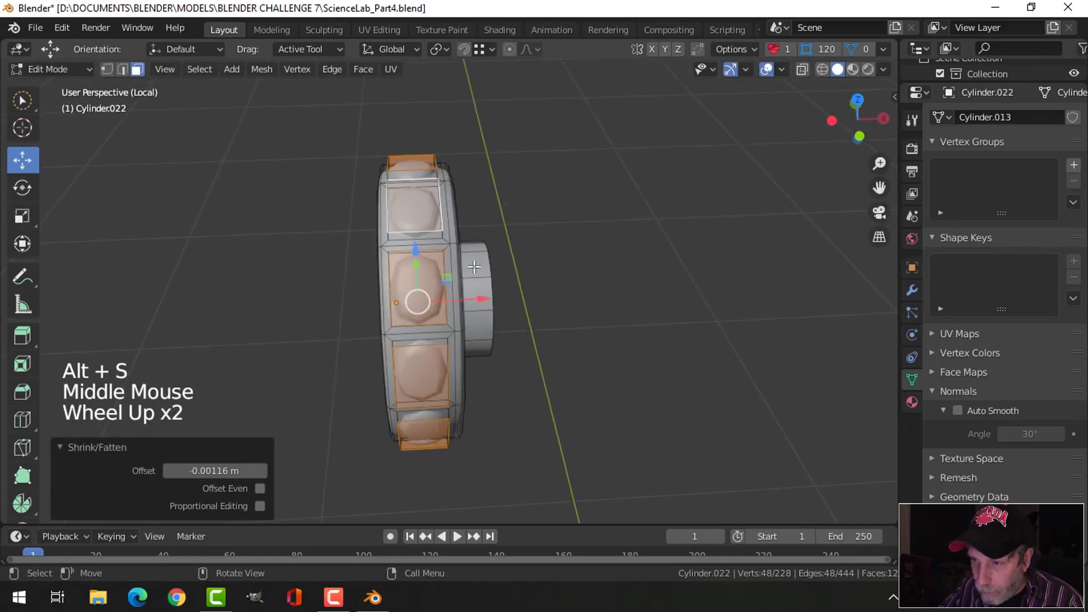
Add a centred loop cut around the rim grips, bevel it about 0.0024 m wide with one segment, and leave mesh editing
key(ctrl+r)
click(412, 227)
right_click(411, 226)
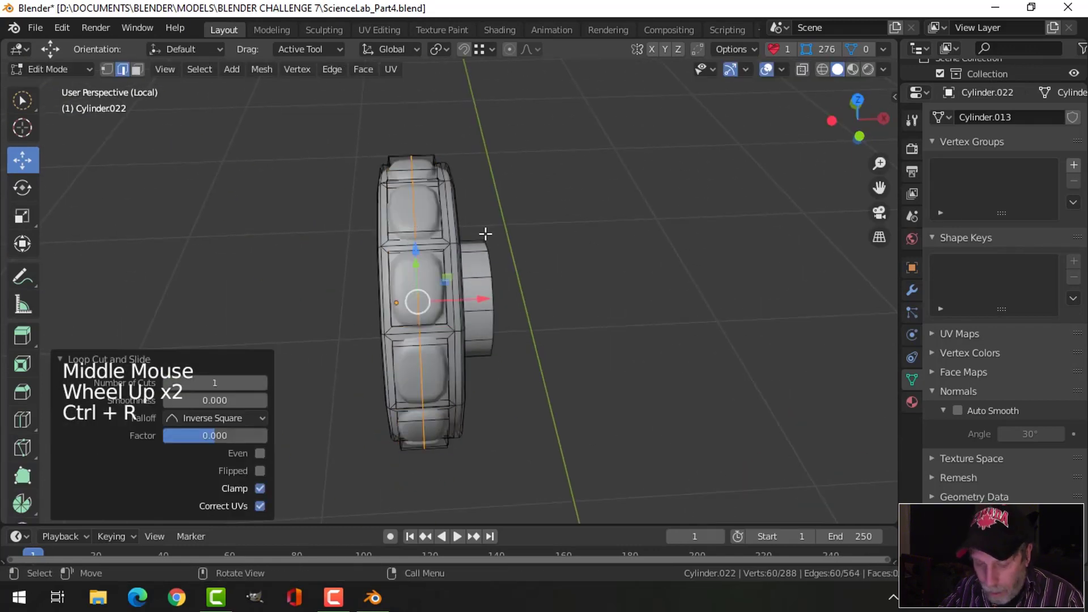
key(ctrl+b)
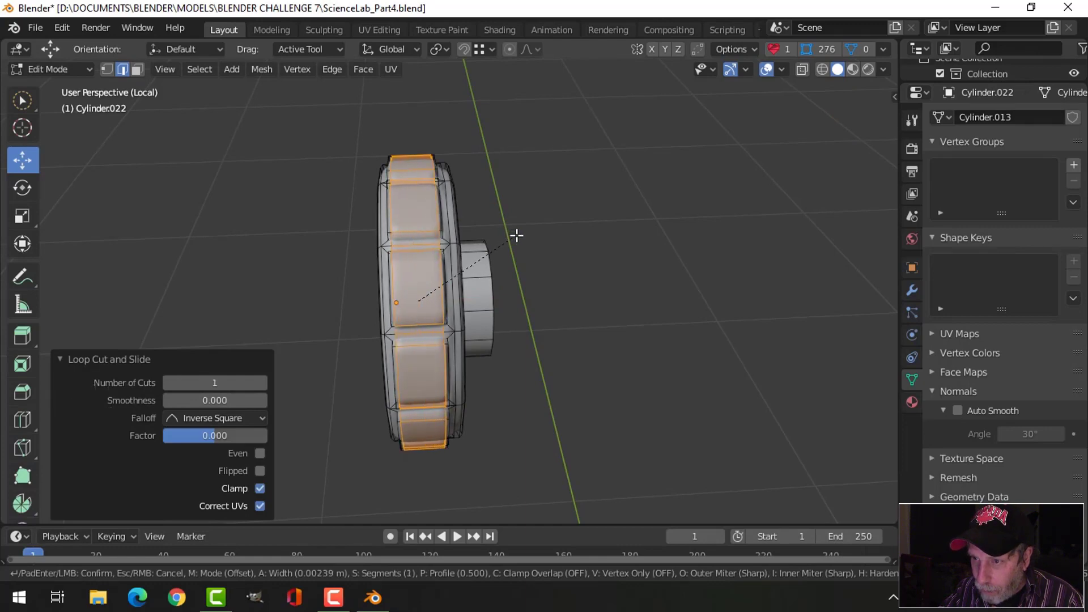
click(516, 235)
key(Tab)
mouse_move(514, 235)
middle_down()
mouse_move(487, 276)
mouse_move(559, 277)
mouse_move(565, 206)
mouse_move(425, 295)
mouse_move(474, 284)
mouse_move(478, 300)
mouse_move(516, 287)
mouse_move(470, 227)
mouse_move(359, 222)
mouse_move(474, 219)
mouse_move(538, 255)
mouse_move(514, 251)
middle_up()
key(alt+a)
Bring the rest of the scene back into view and resize the entire knob mesh to suit the retort stand clamp
scroll(559, 277, down, 3)
key(KP_Divide)
scroll(473, 285, down, 2)
scroll(477, 301, up, 2)
click(402, 147)
key(Tab)
key(a)
key(s)
click(462, 202)
Lengthen the knob's neck by moving its end edge loop along the X axis towards the clamp
key(KP_Decimal)
key(alt+a)
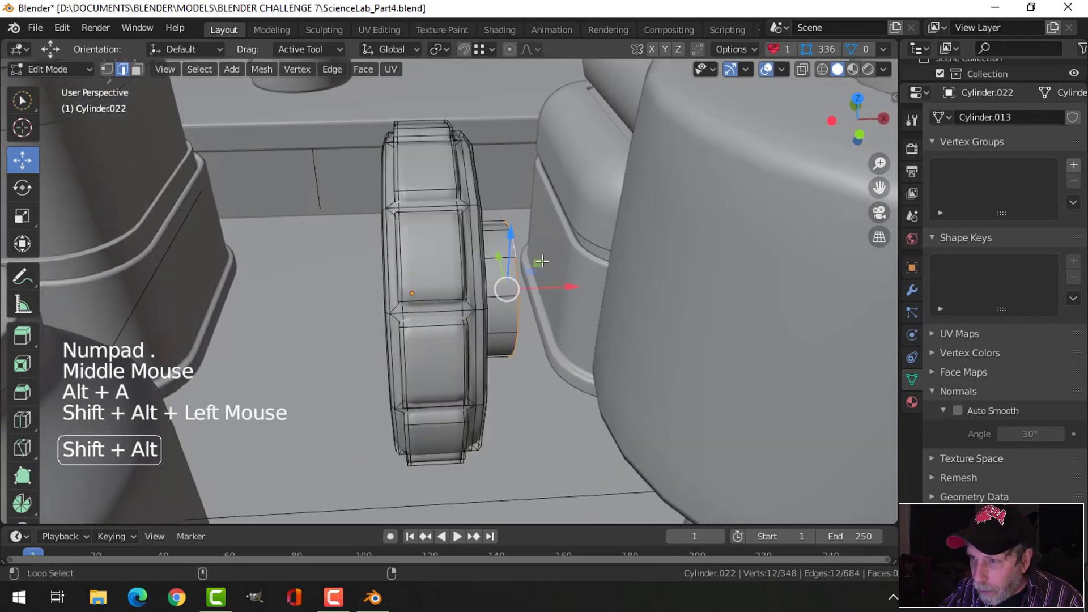
drag(567, 287, 605, 280)
mouse_move(605, 279)
middle_down()
mouse_move(578, 261)
mouse_move(595, 273)
middle_up()
key(Tab)
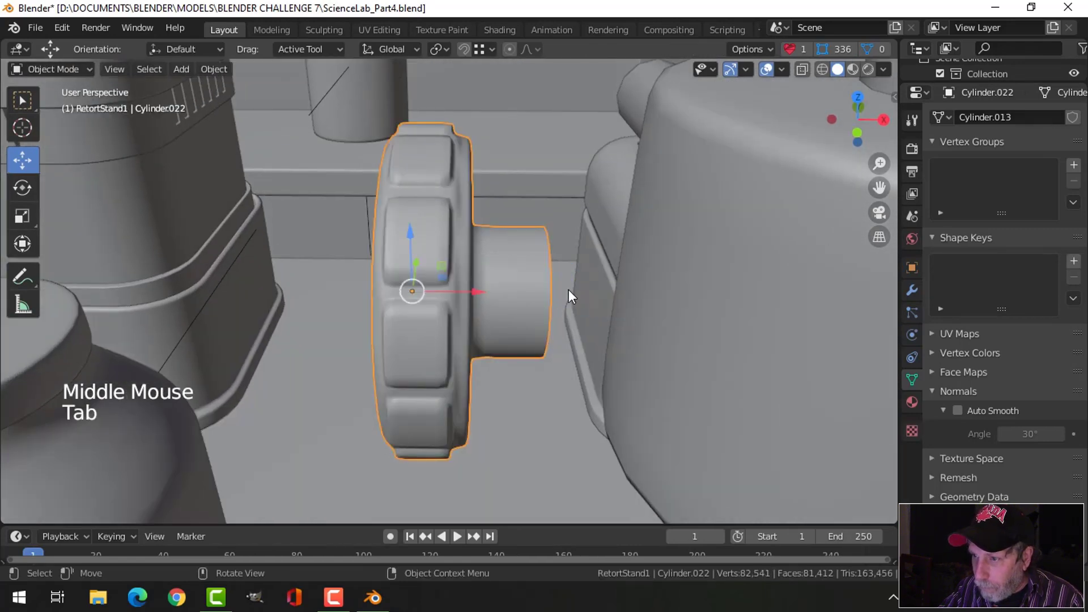
Move the knob about 0.019 m along X so that its neck meets the clamp block
drag(478, 290, 536, 294)
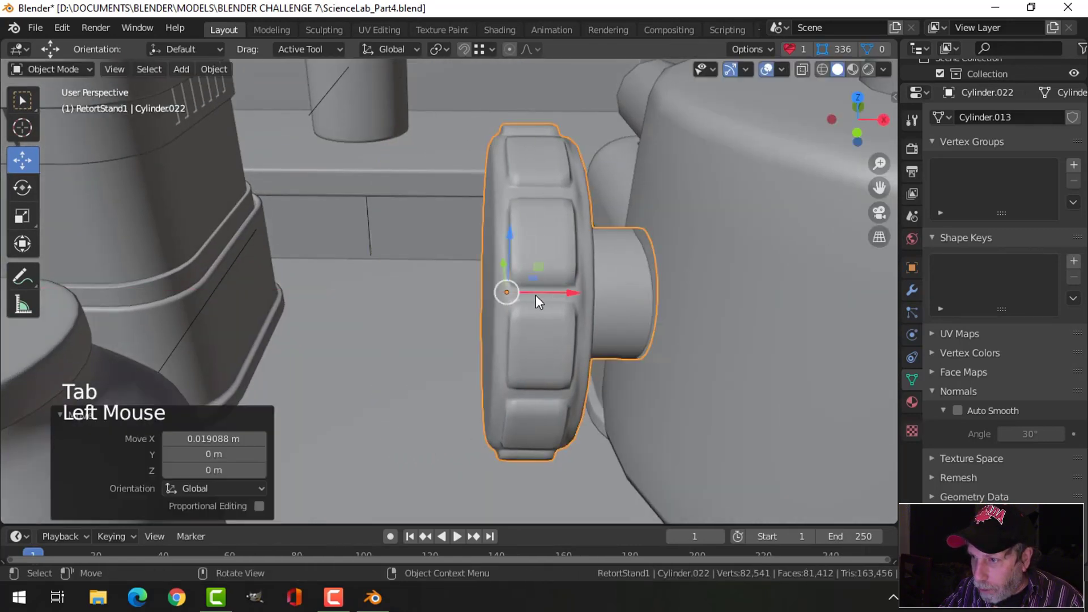
scroll(535, 295, down, 4)
middle_drag(535, 294, 577, 295)
scroll(576, 295, down, 7)
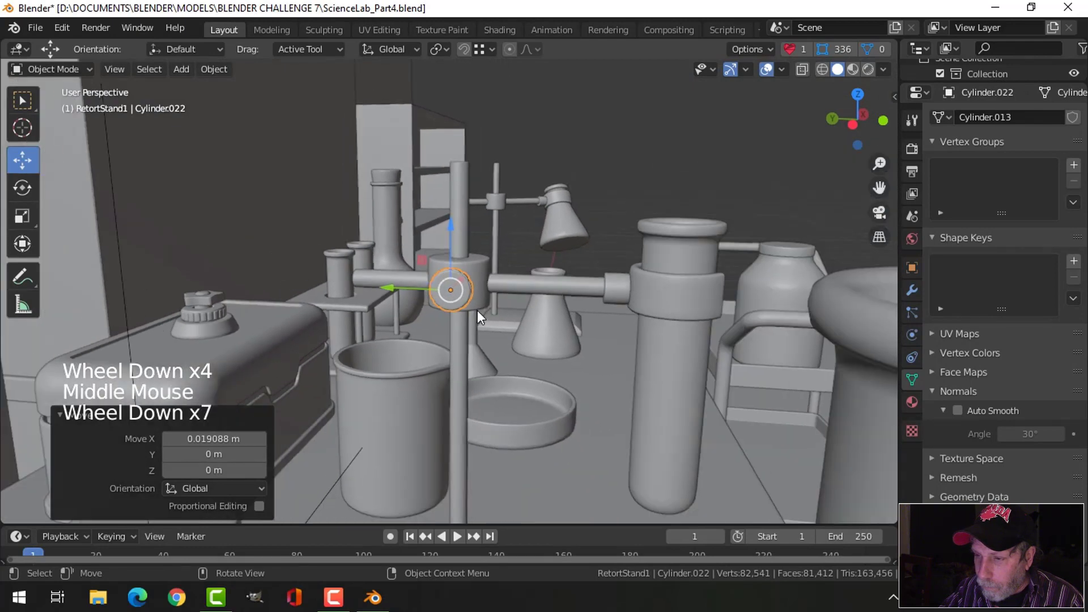
middle_drag(477, 310, 474, 332)
key(alt+a)
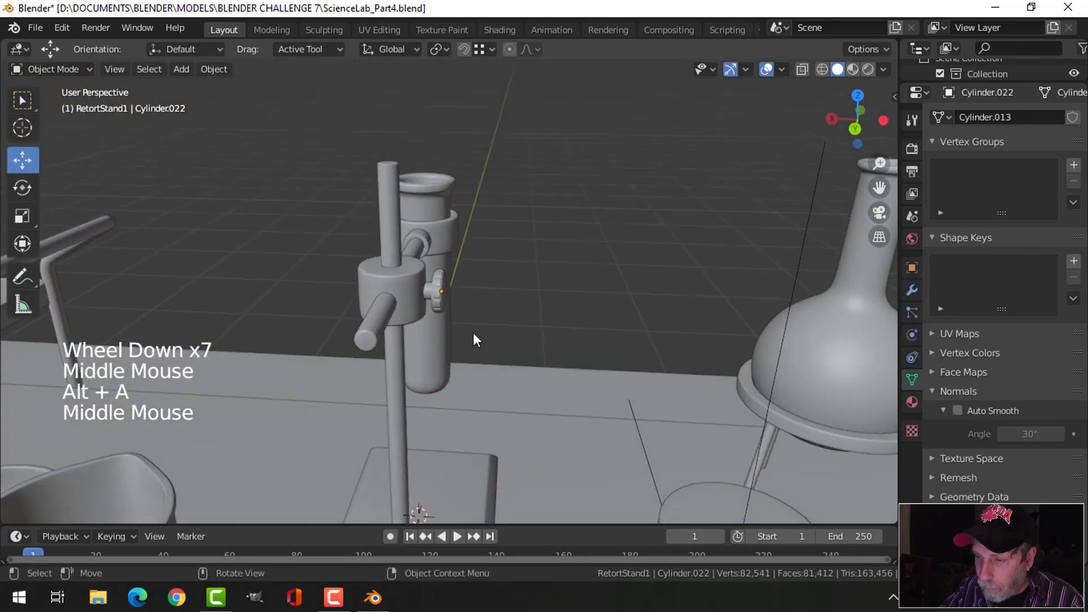
Scale the knob up by about 1.15 and shift it slightly along X against the clamp block
scroll(429, 302, up, 3)
click(431, 303)
middle_drag(431, 303, 487, 307)
key(s)
key(s)
click(493, 308)
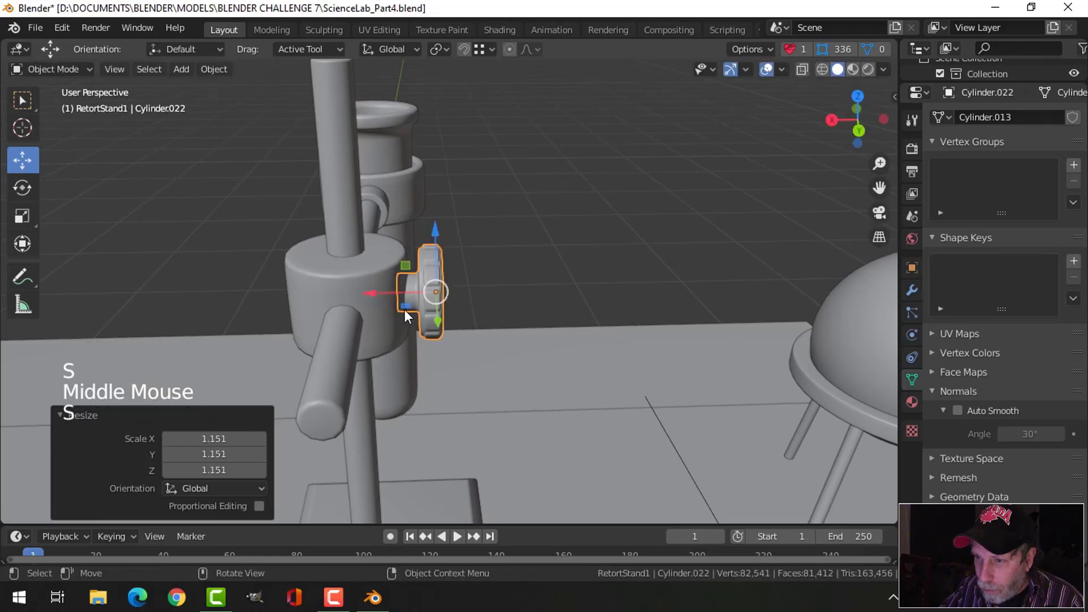
drag(372, 296, 380, 295)
key(alt+a)
Enlarge the clamp knob's whole mesh slightly in Edit Mode
scroll(512, 298, down, 4)
middle_drag(512, 297, 493, 311)
scroll(434, 319, up, 1)
scroll(434, 318, up, 1)
key(Tab)
key(a)
scroll(517, 316, up, 2)
key(s)
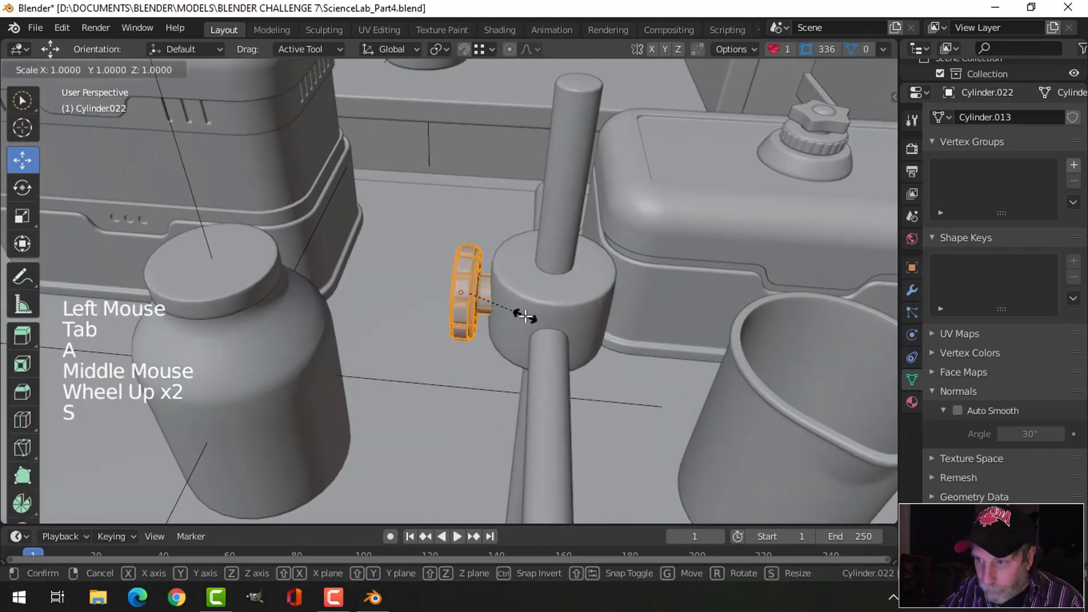
click(540, 314)
key(Tab)
scroll(558, 312, down, 2)
key(alt+a)
Duplicate the clamp knob and move the copy about -0.242 m along Y, near the test tube holder
middle_drag(559, 312, 655, 287)
scroll(563, 326, down, 3)
middle_drag(562, 325, 446, 312)
scroll(515, 324, up, 5)
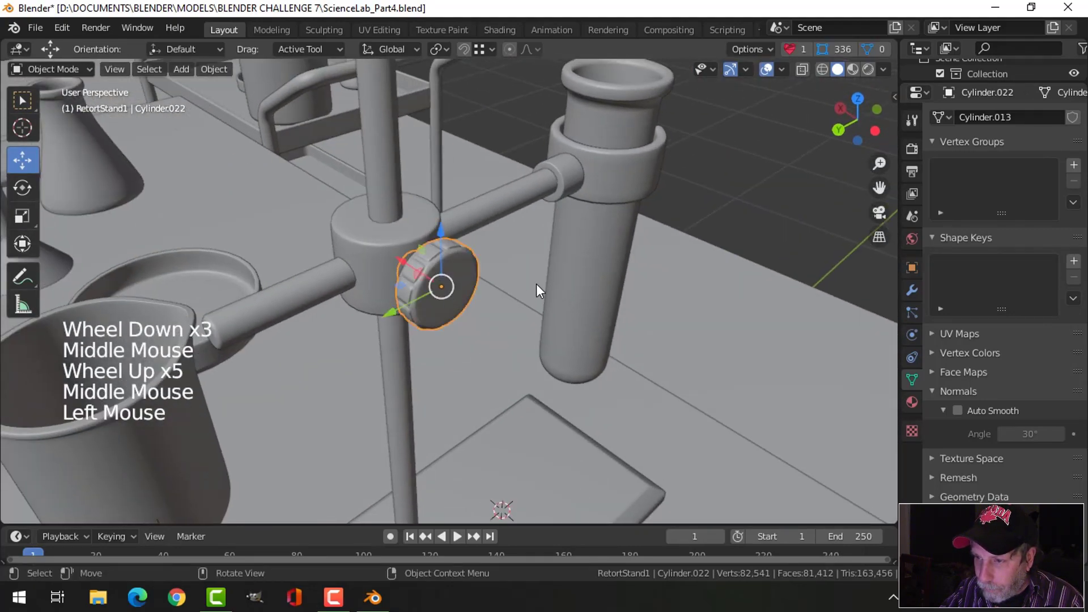
middle_drag(536, 284, 441, 291)
key(shift+d)
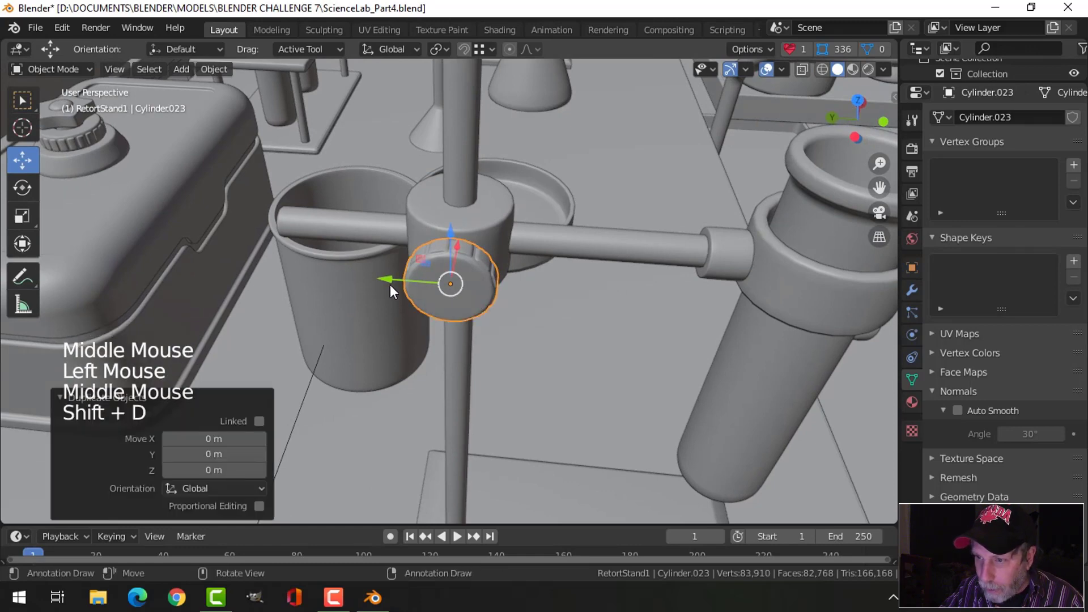
drag(390, 284, 669, 273)
middle_drag(668, 274, 603, 260)
scroll(565, 276, up, 2)
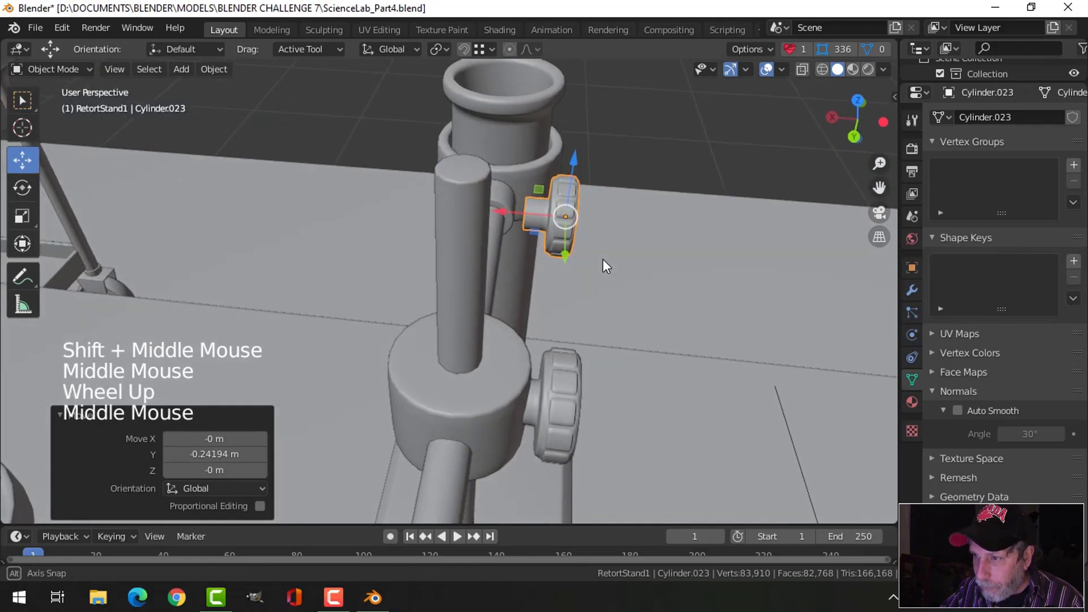
Rotate the copied knob 180° about Y and move it along X to the opposite side of the holder's rod
key(r)
key(y)
key(1)
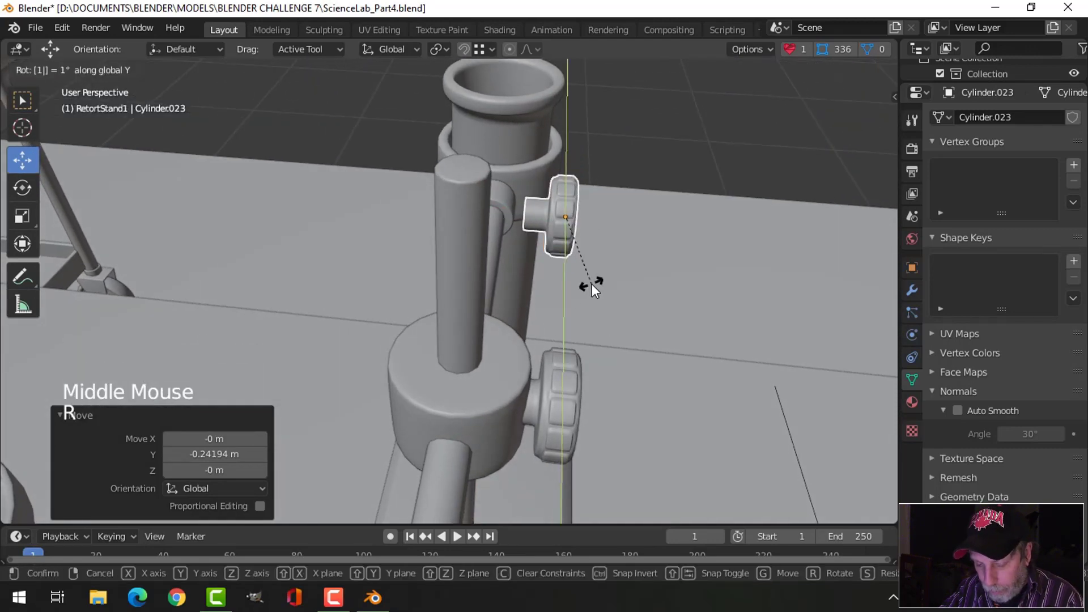
key(8)
key(0)
key(Return)
drag(511, 220, 431, 214)
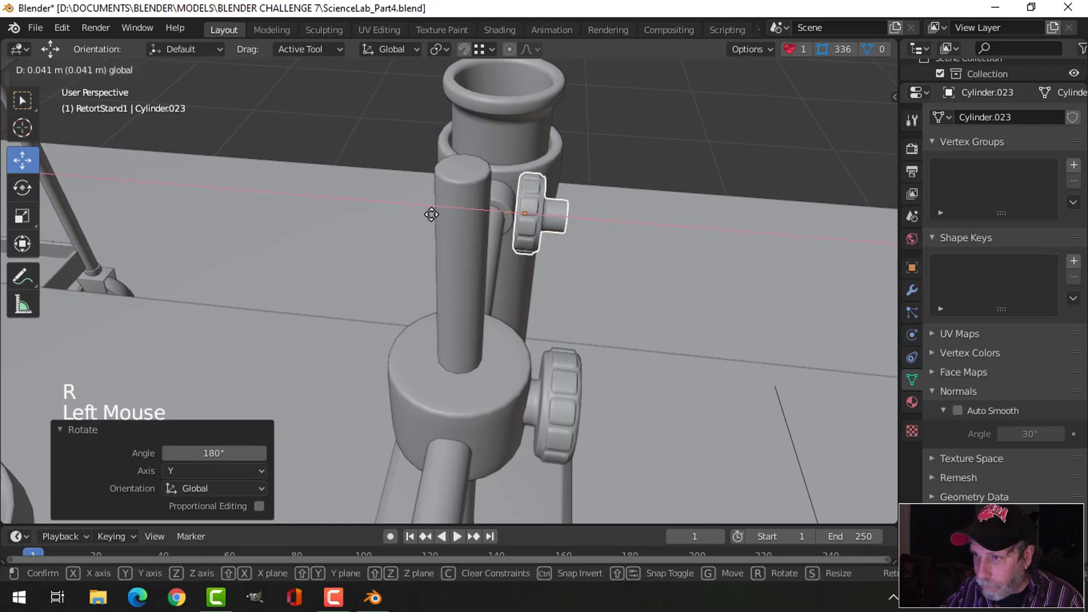
drag(366, 209, 367, 209)
Scale the copied knob to about 0.61 and move it along X closer to the test tube holder's collar
middle_drag(367, 210, 473, 221)
scroll(431, 232, up, 2)
key(s)
click(404, 222)
middle_drag(404, 221, 353, 244)
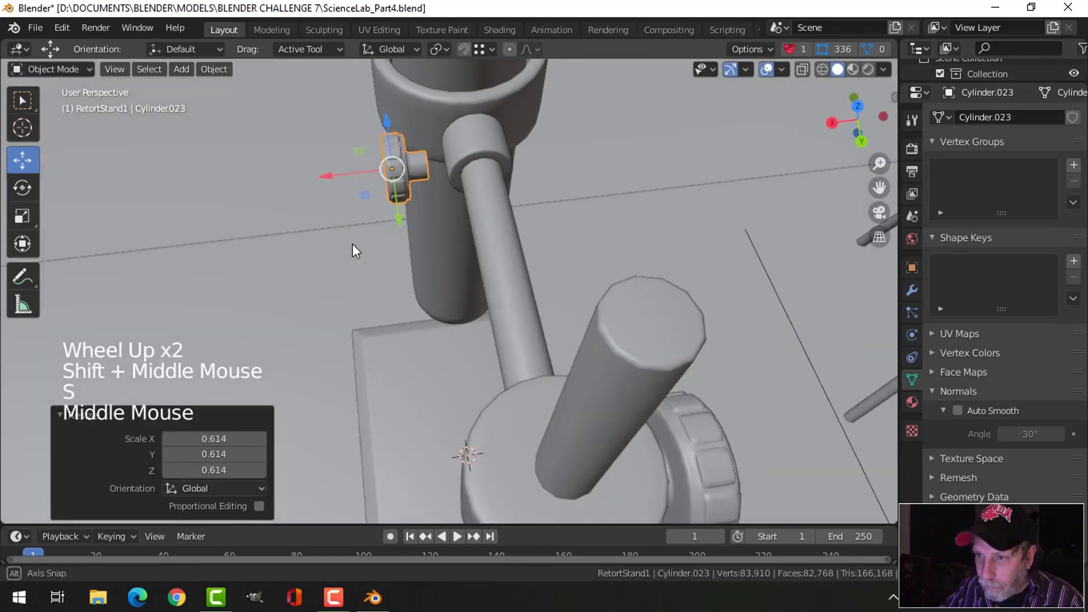
drag(322, 178, 375, 180)
Push the copied knob's neck into the rod collar along X and scale the knob to about 0.88
middle_drag(375, 180, 589, 241)
key(KP_Decimal)
scroll(526, 235, down, 2)
drag(498, 350, 469, 345)
middle_drag(469, 345, 362, 300)
key(s)
click(539, 267)
middle_drag(561, 266, 524, 255)
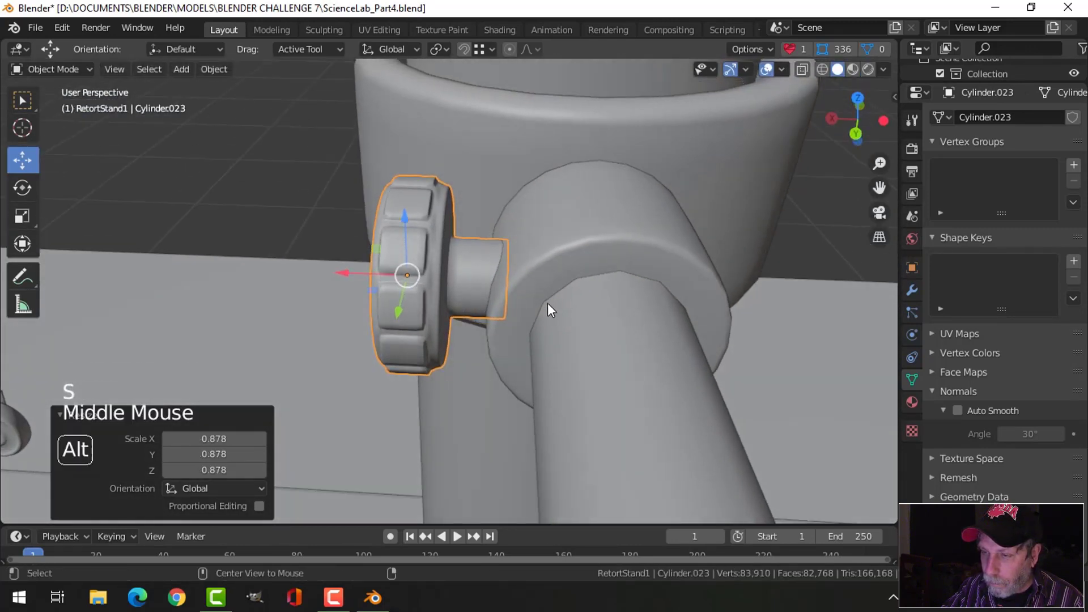
key(alt+a)
middle_drag(548, 302, 521, 297)
scroll(520, 298, down, 5)
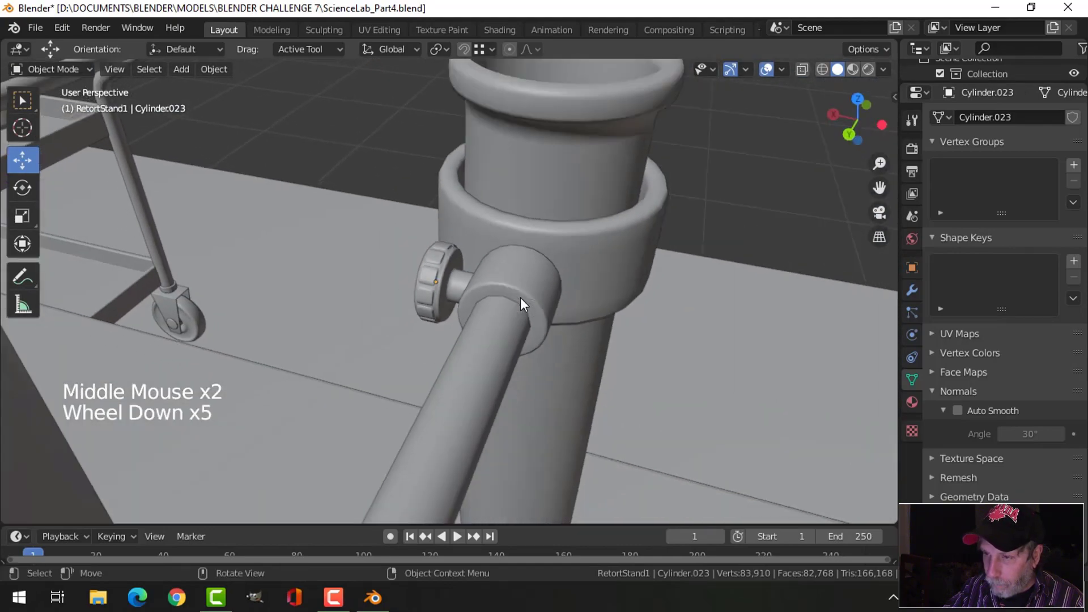
Save the lab scene with both retort stand knobs in place
scroll(592, 295, down, 4)
middle_drag(592, 294, 596, 238)
middle_drag(583, 255, 617, 253)
scroll(603, 261, down, 2)
scroll(642, 217, down, 4)
shift+middle_drag(642, 216, 684, 225)
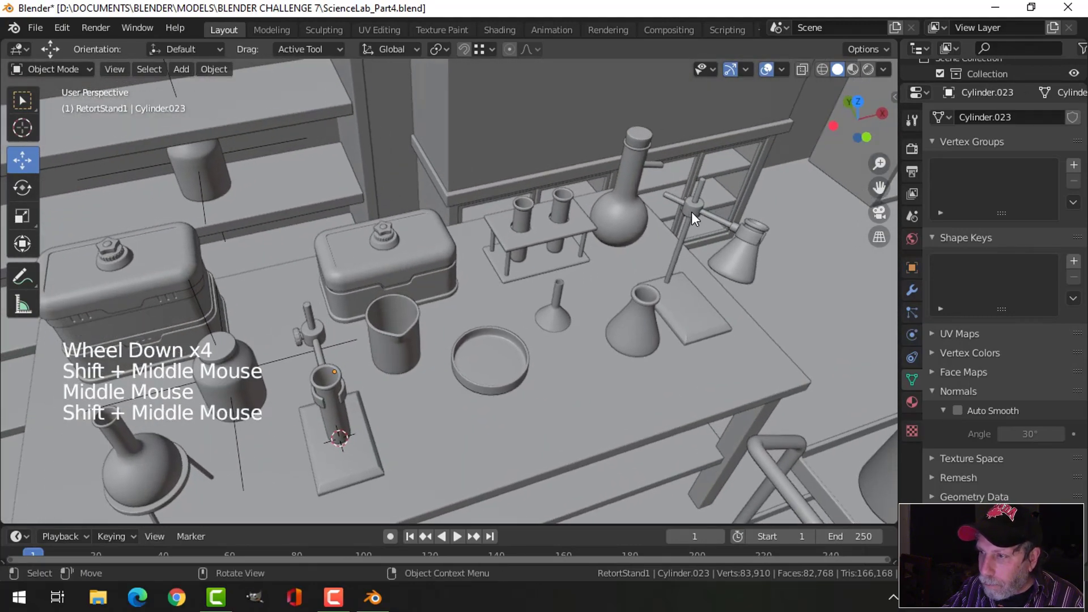
middle_drag(587, 312, 515, 257)
key(ctrl+s)
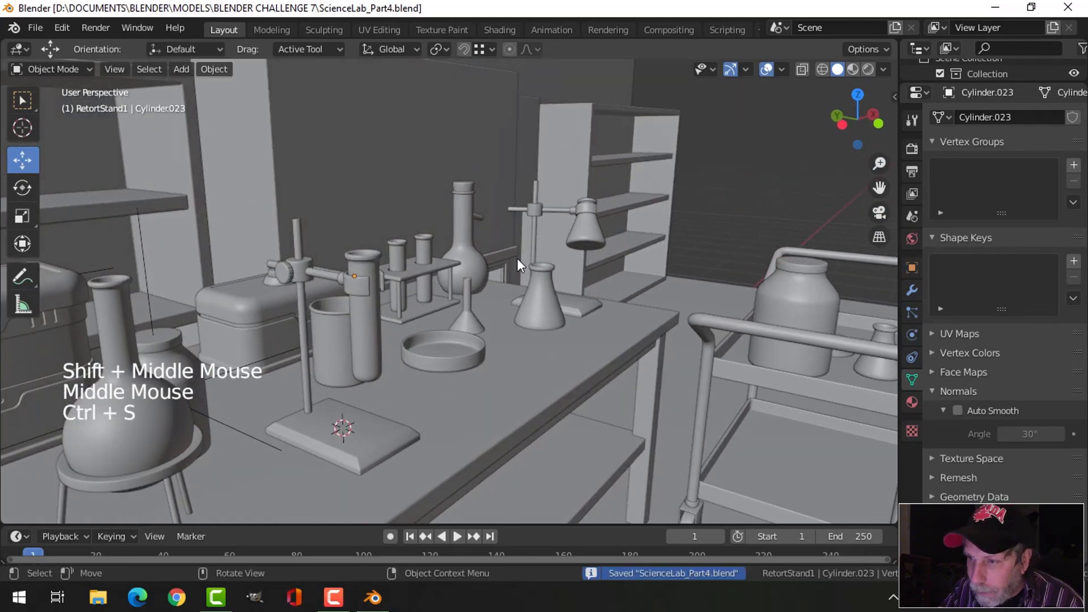
Examine the retort stand and the surrounding lab table from several angles, saving the file again
shift+middle_drag(313, 318, 396, 296)
scroll(357, 275, up, 2)
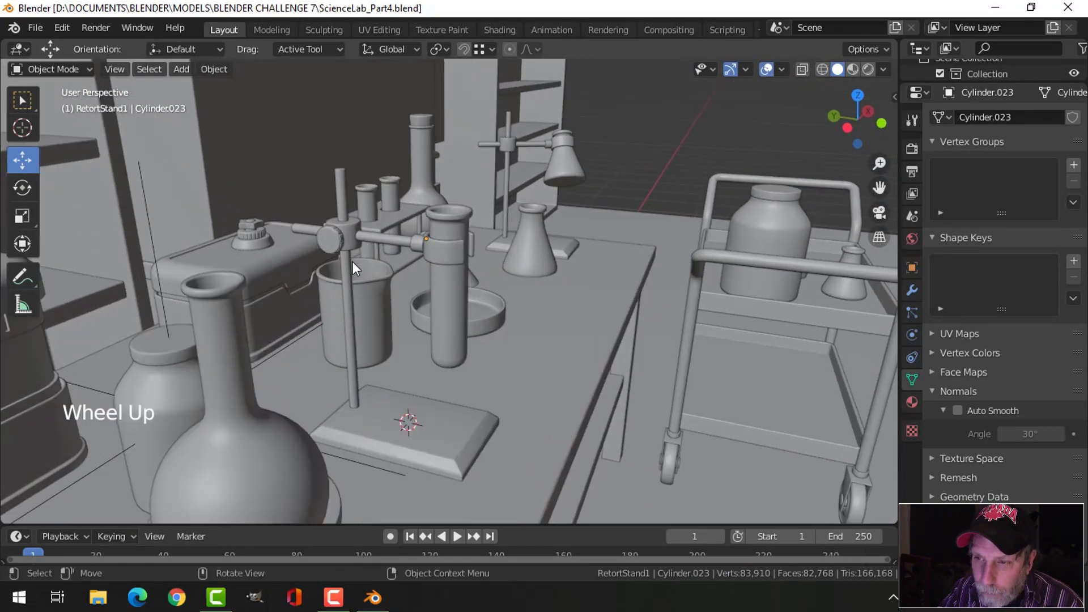
scroll(352, 265, down, 1)
middle_drag(359, 270, 545, 282)
scroll(477, 294, down, 2)
scroll(480, 312, down, 2)
key(ctrl+s)
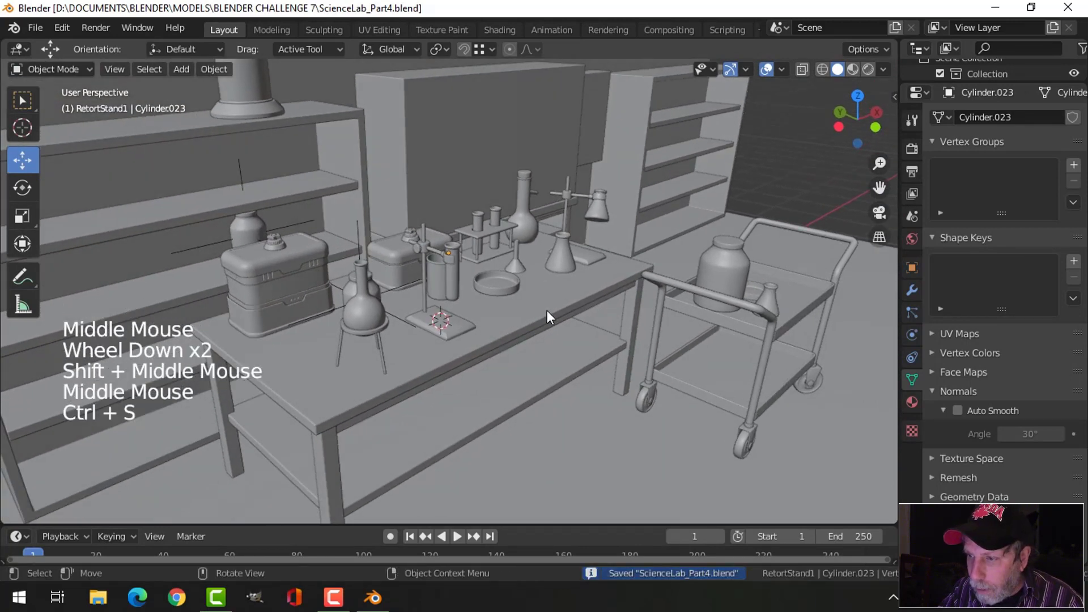
scroll(534, 322, down, 1)
shift+middle_drag(534, 322, 502, 308)
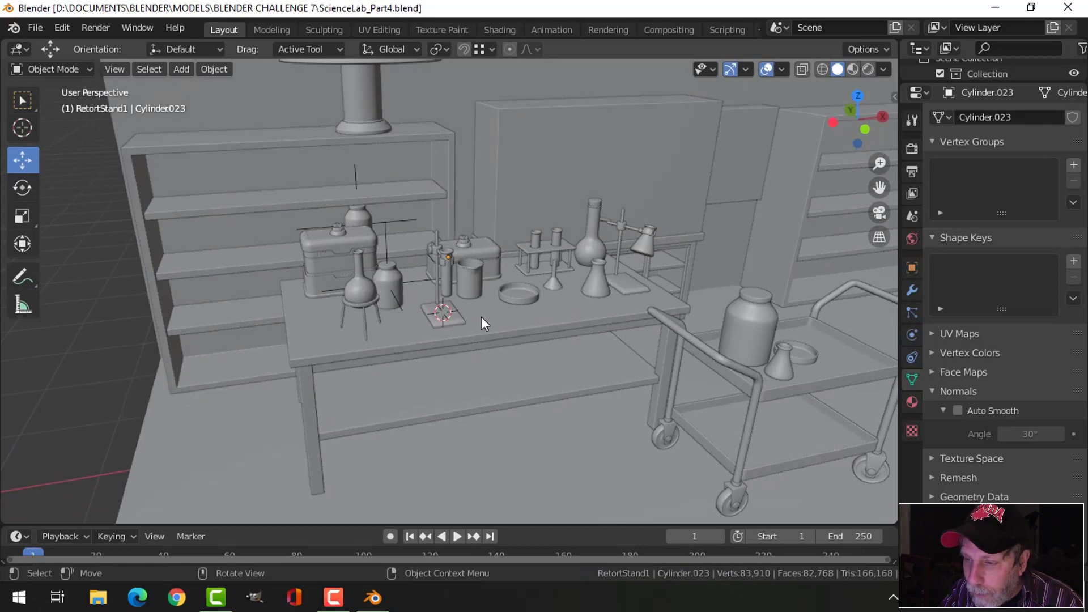
mouse_move(481, 318)
middle_down()
mouse_move(468, 323)
mouse_move(532, 318)
mouse_move(497, 320)
middle_up()
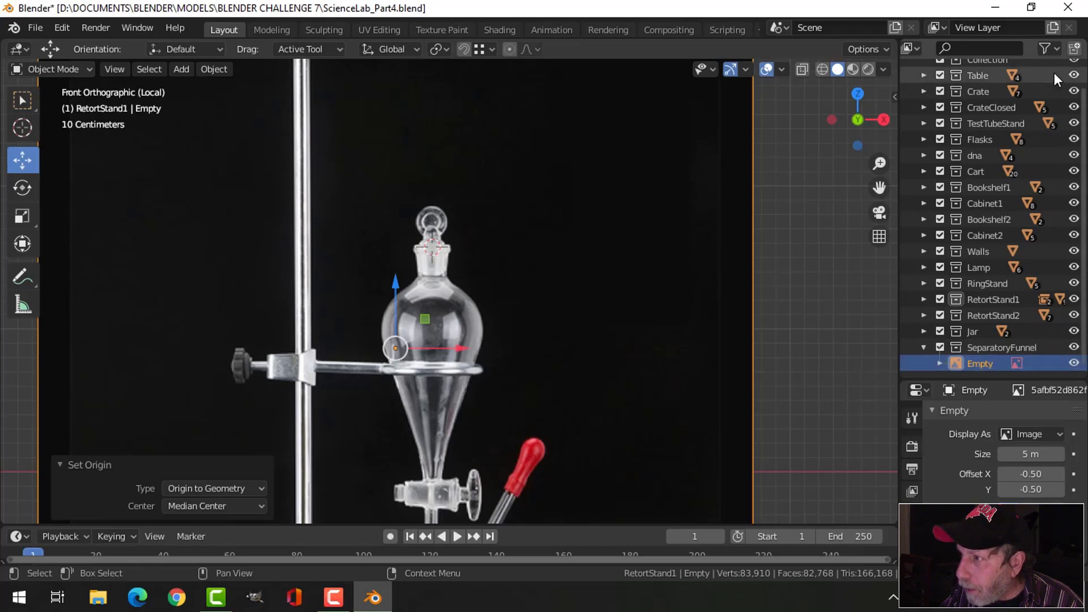
Enable the selectability toggles in the Outliner and make the separatory funnel's reference image unselectable
click(1055, 48)
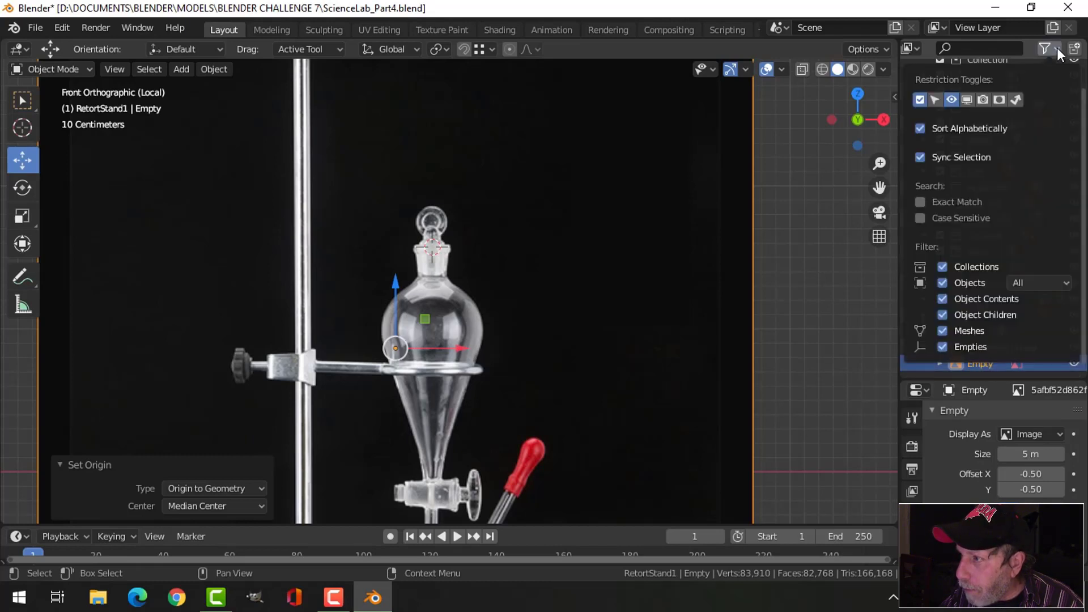
click(934, 100)
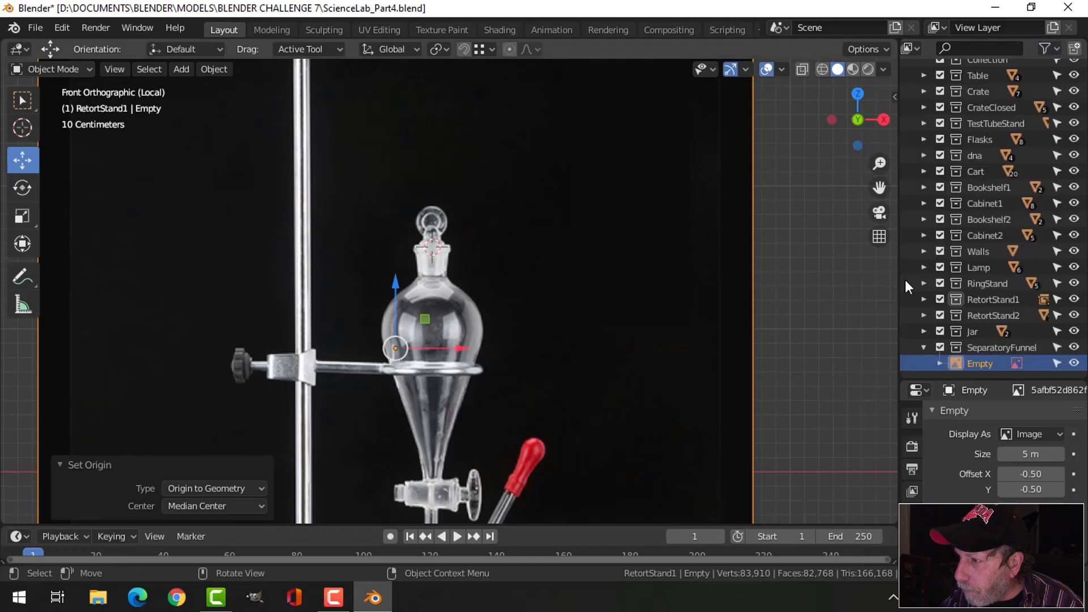
click(1057, 363)
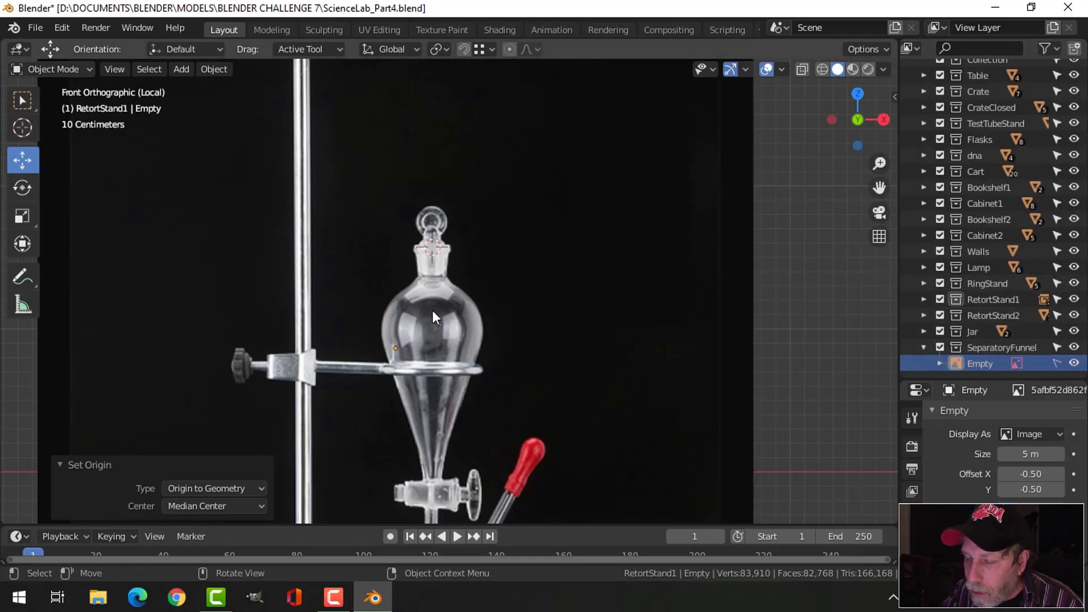
scroll(488, 314, up, 3)
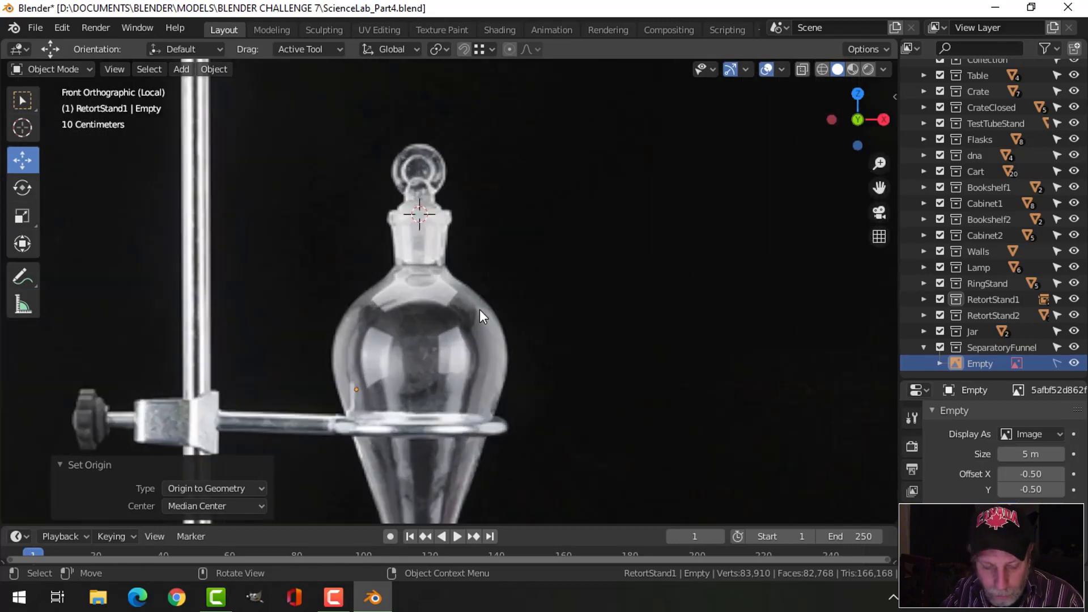
key(shift+a)
mouse_move(454, 131)
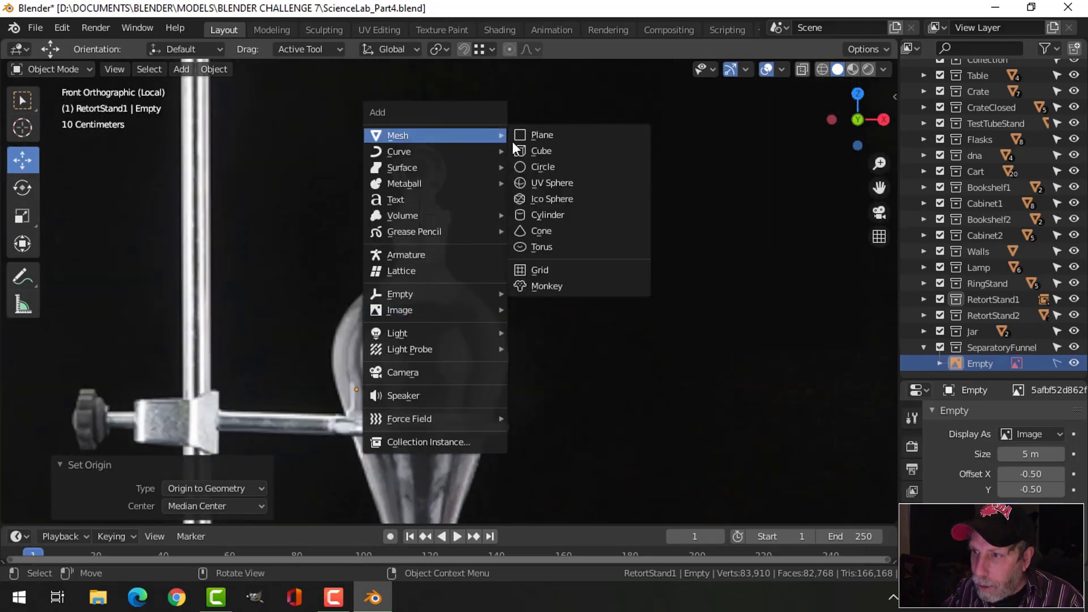
click(541, 151)
scroll(528, 265, down, 3)
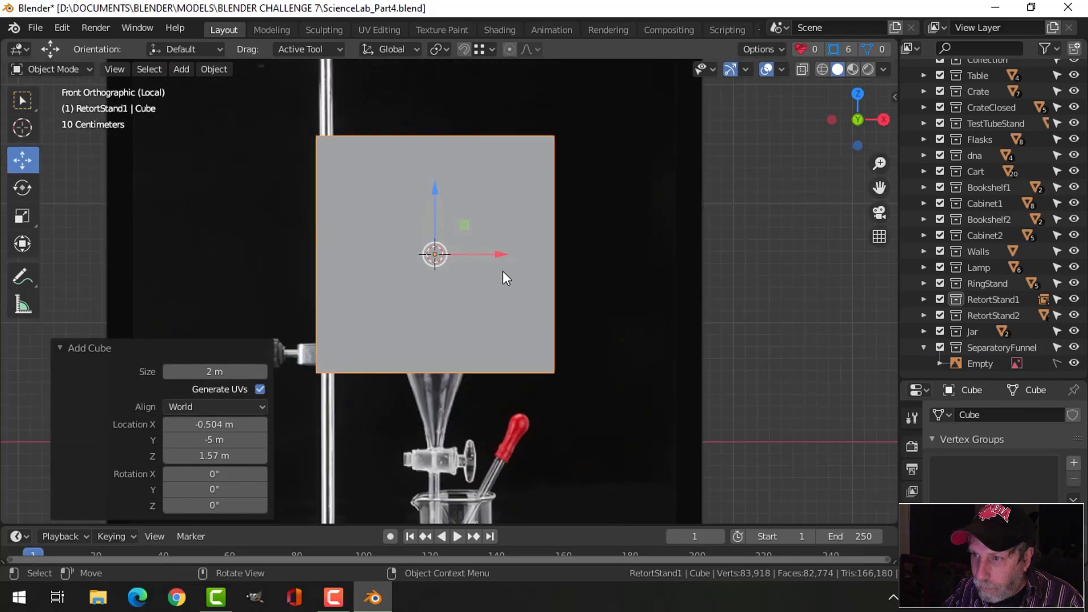
middle_drag(503, 274, 450, 306)
key(x)
click(442, 303)
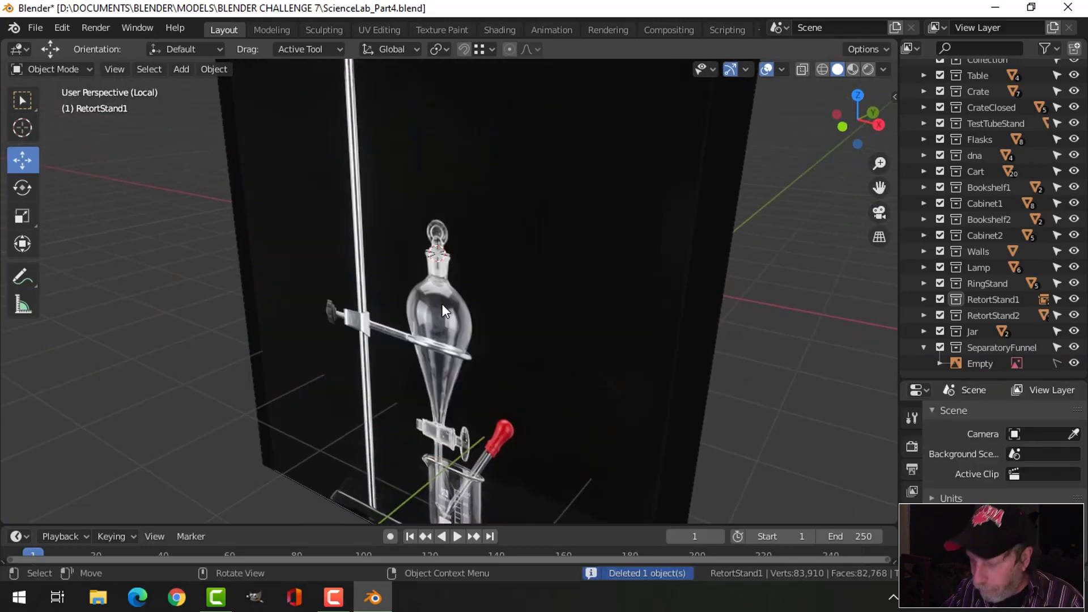
Add a plane at the funnel's mouth in front view and merge its vertices at center into a single point
key(KP_1)
key(shift+a)
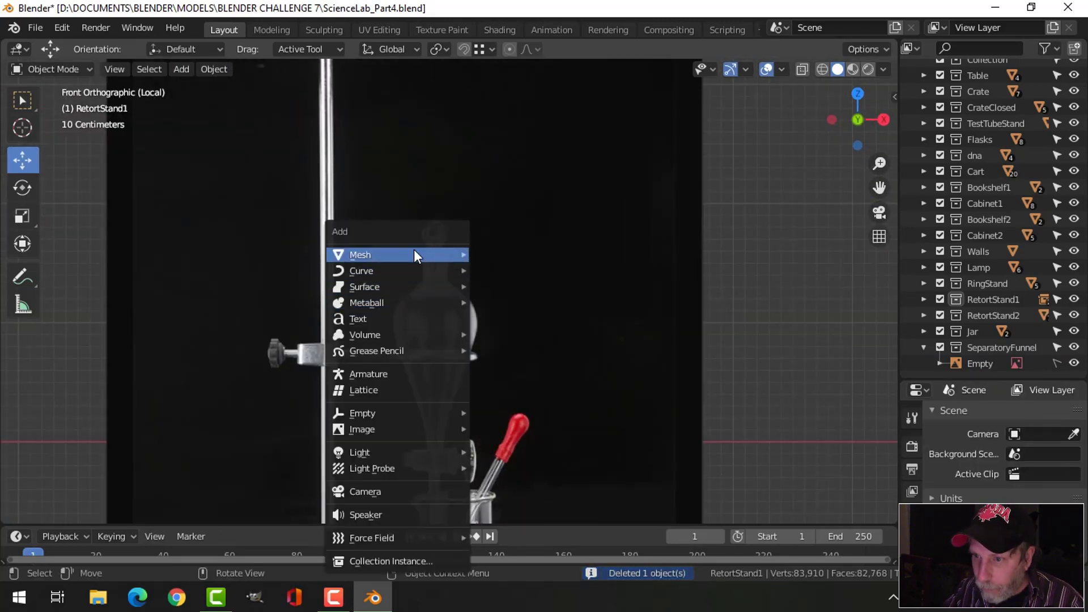
mouse_move(416, 253)
click(487, 254)
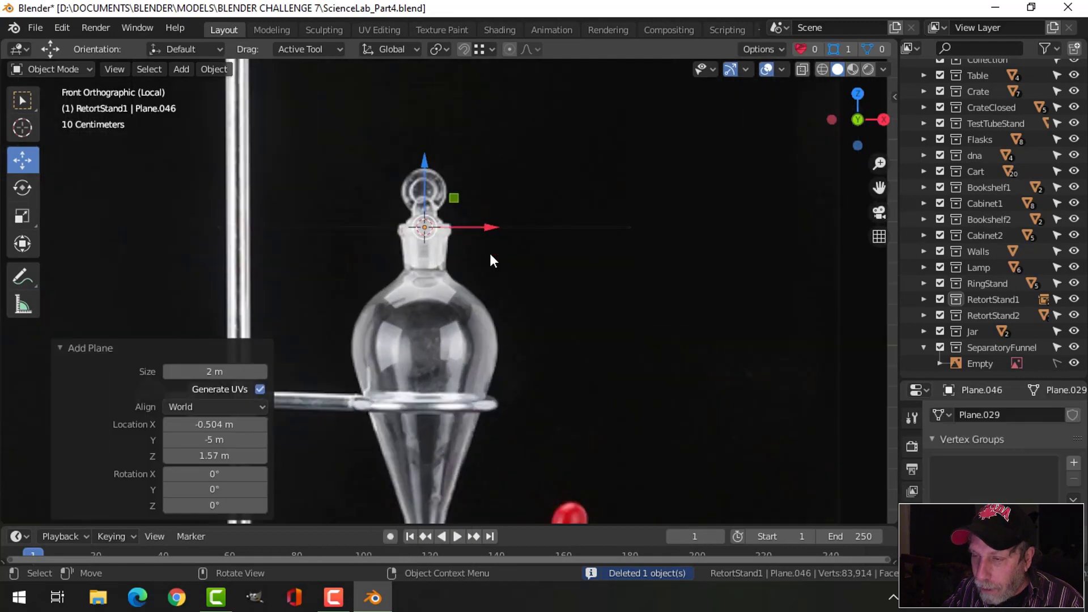
key(Tab)
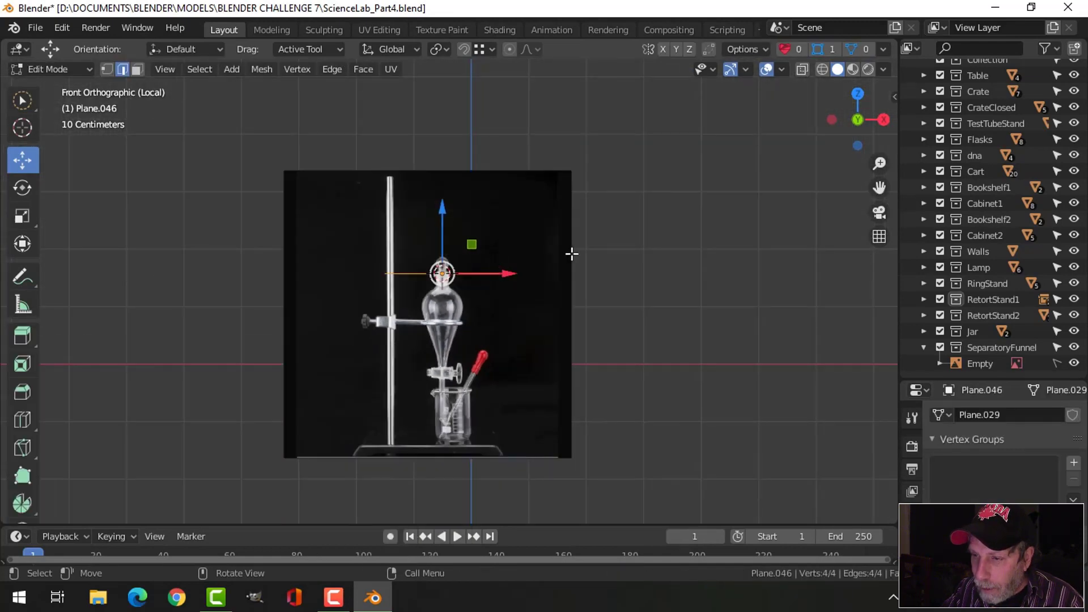
scroll(540, 254, up, 5)
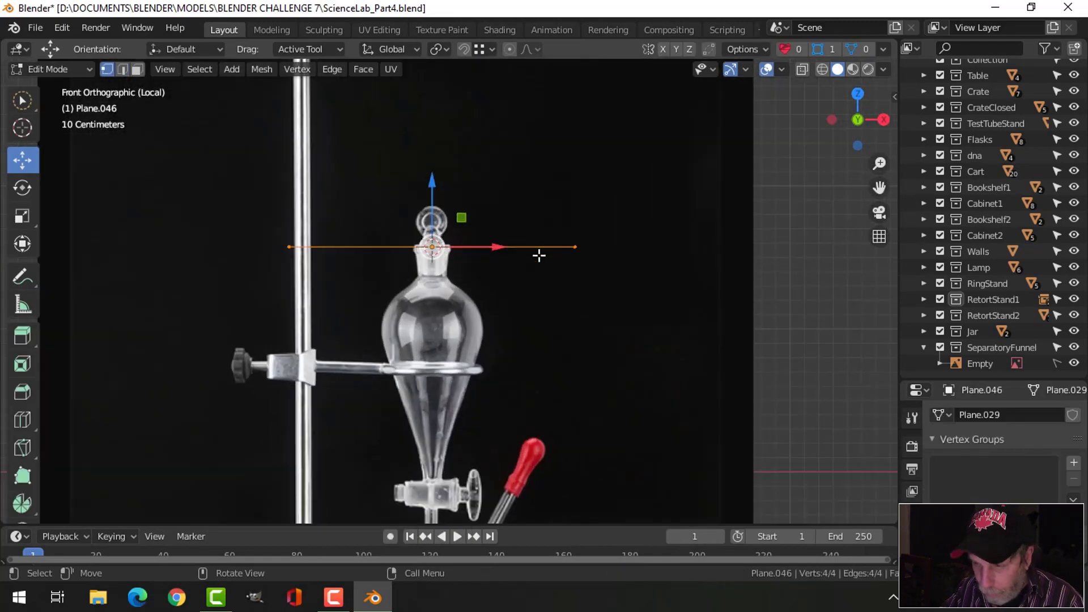
key(m)
click(537, 253)
scroll(567, 250, up, 3)
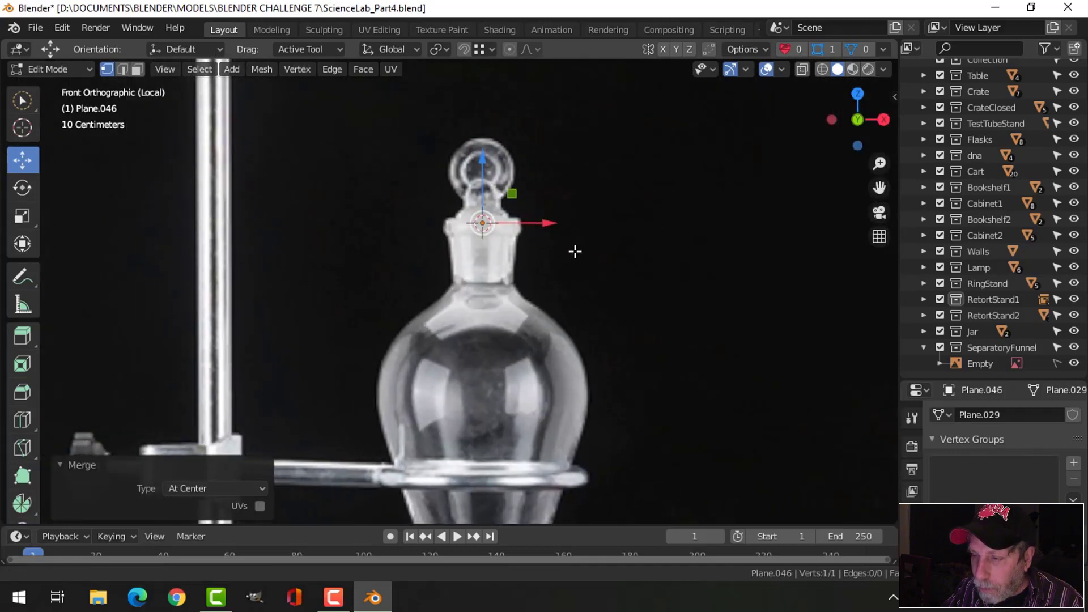
scroll(574, 250, up, 4)
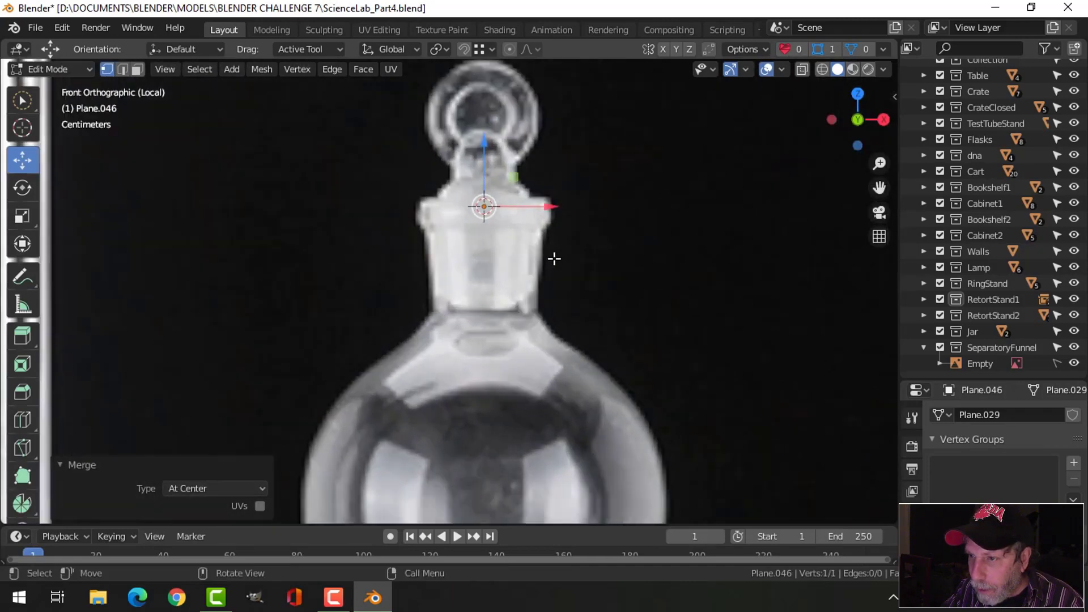
Extrude the point into the mouth rim's outline: out to the rim's edge, down about 0.045 m, and back in toward the neck
key(e)
key(Escape)
drag(554, 209, 400, 190)
scroll(484, 285, up, 3)
click(390, 207)
key(e)
right_click(422, 197)
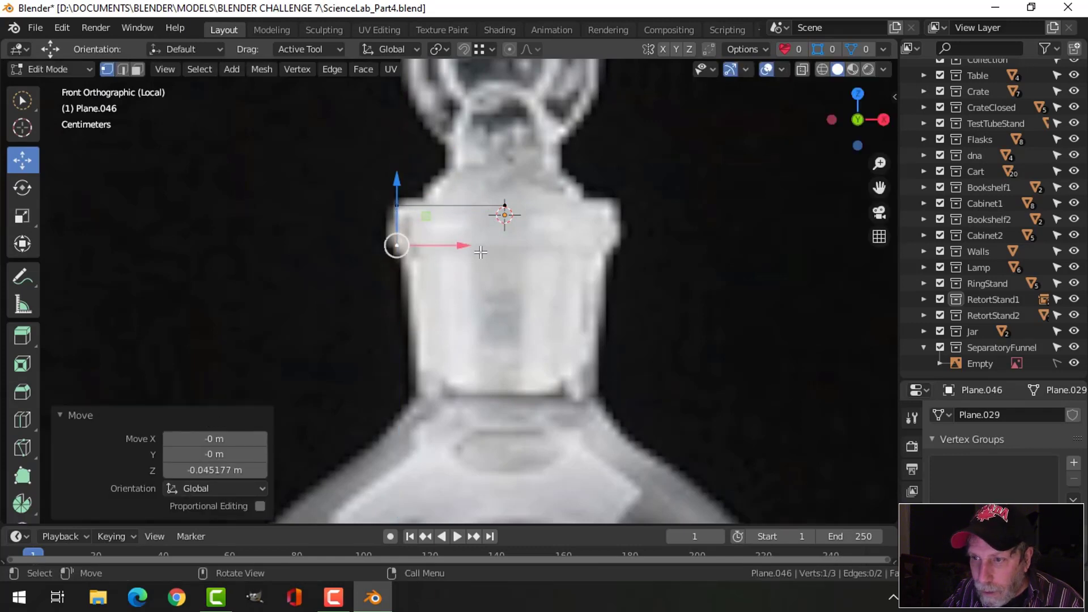
drag(461, 245, 472, 246)
shift+middle_drag(491, 255, 507, 231)
key(e)
click(503, 247)
Extend the profile down to the base of the neck and nudge the neck edge inward along X to match the reference
drag(426, 186, 428, 275)
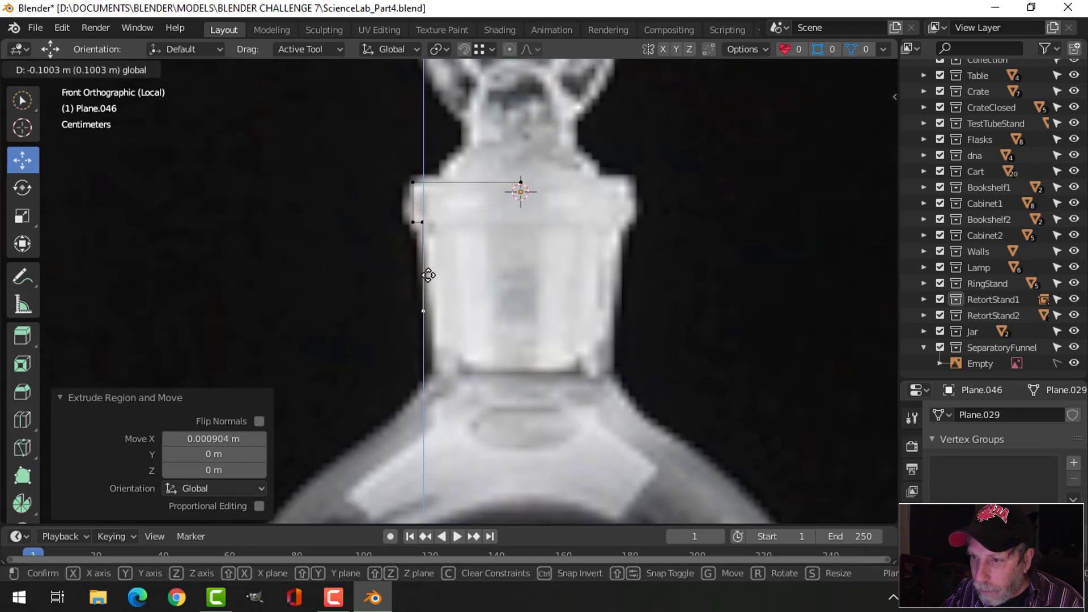
click(435, 319)
shift+click(422, 222)
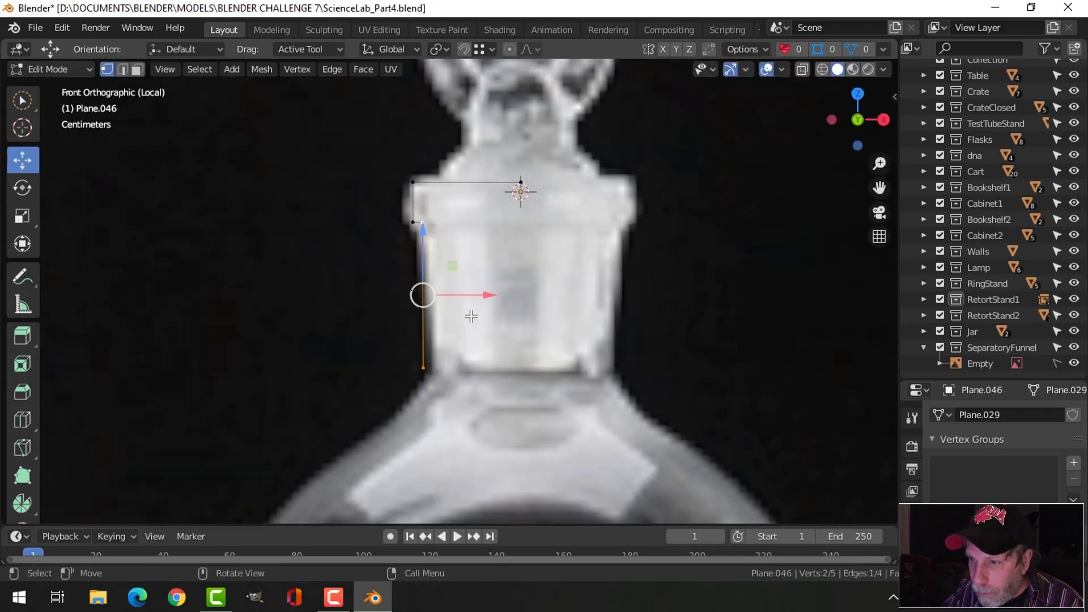
drag(486, 292, 493, 291)
click(465, 346)
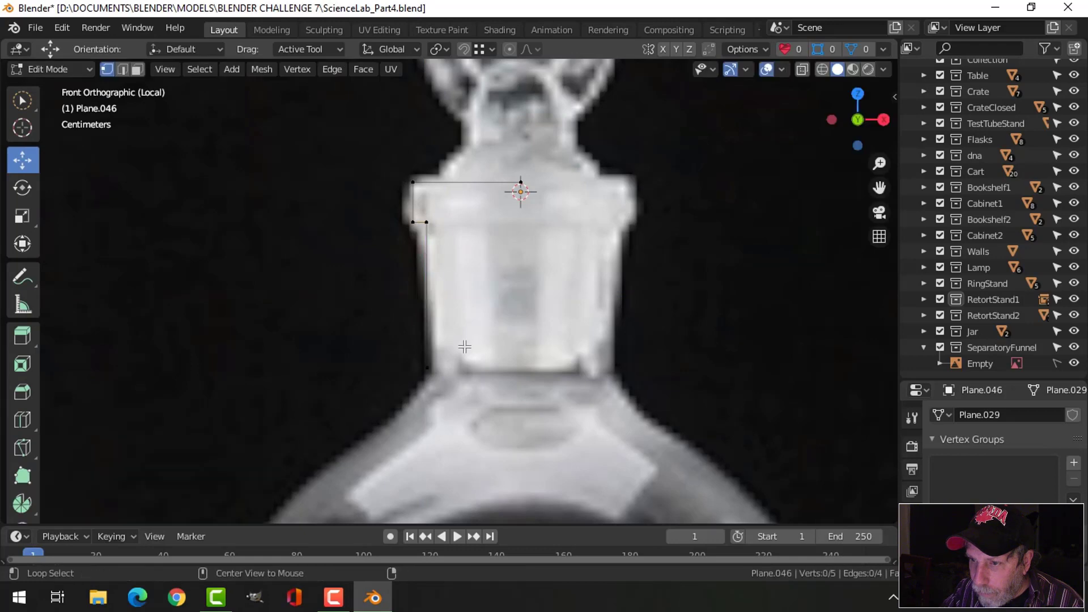
Extrude three profile points from the neck's base along the bulb's shoulder toward its widest part
click(433, 366)
scroll(433, 366, down, 5)
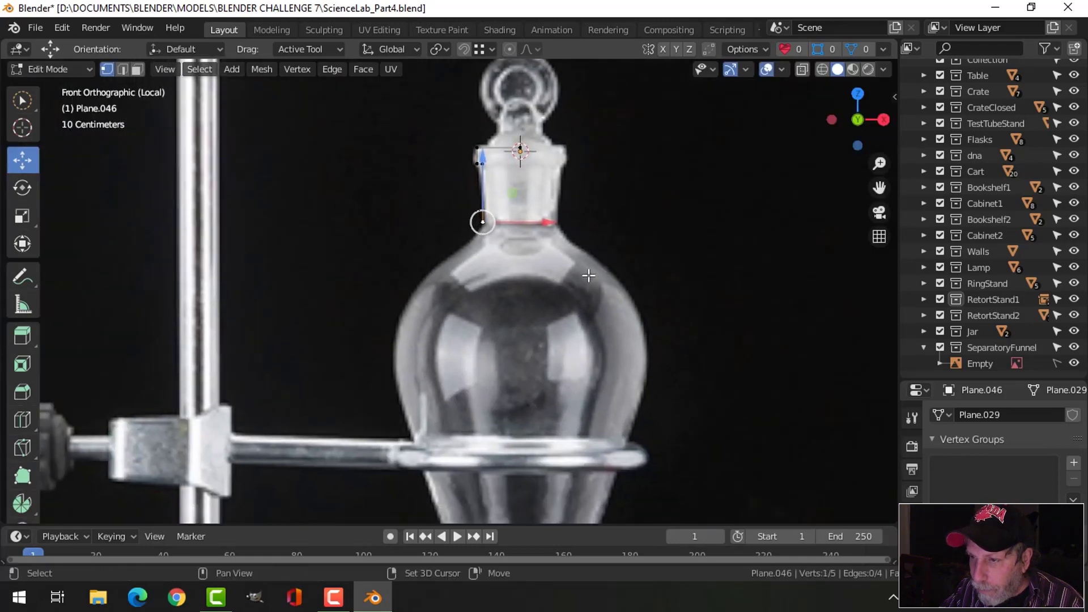
shift+middle_drag(555, 291, 583, 275)
key(e)
right_click(571, 307)
key(g)
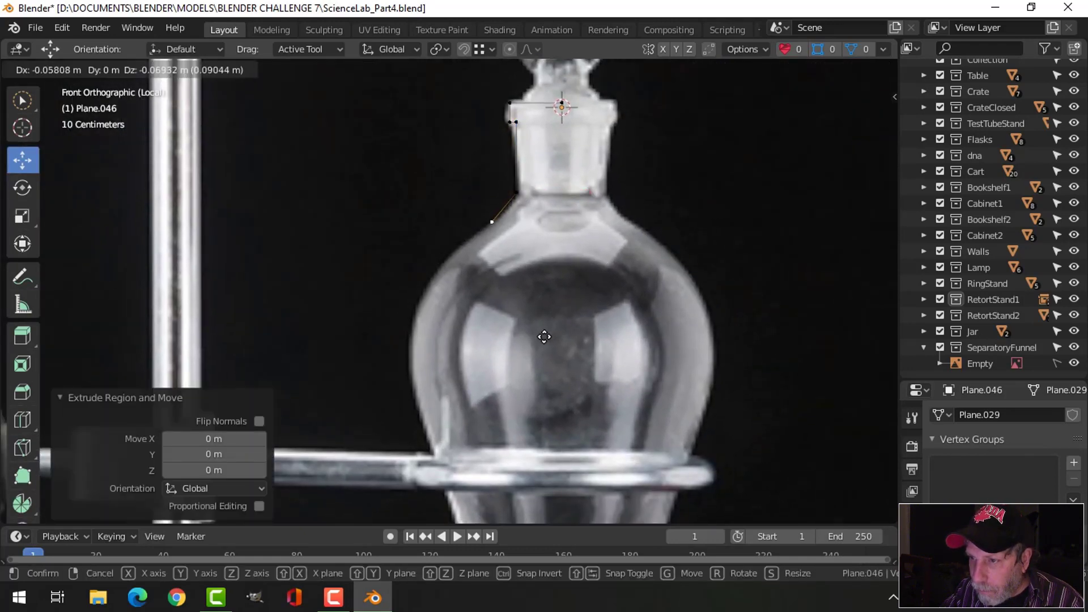
click(543, 337)
key(e)
click(489, 377)
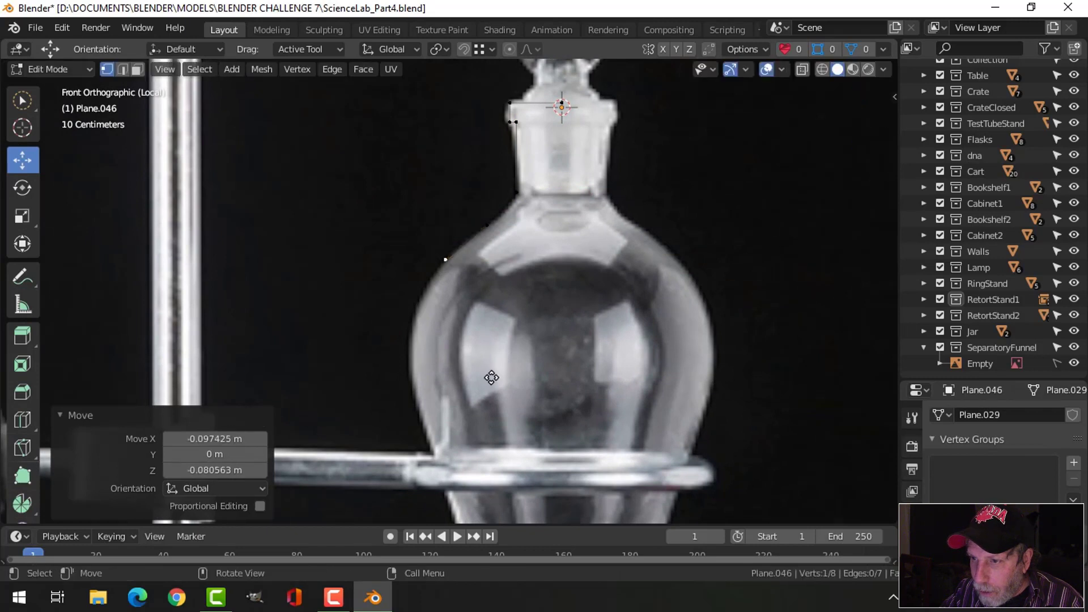
key(e)
click(454, 438)
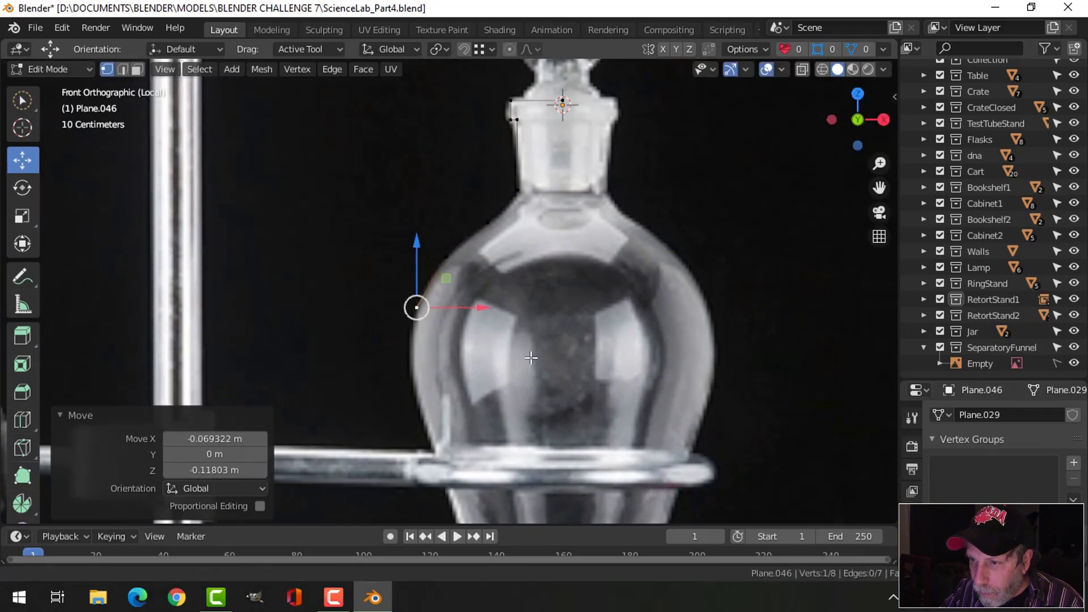
Extrude two more profile points around the bulb's widest part, ending just above the support ring
shift+middle_drag(531, 357, 553, 262)
key(e)
click(538, 340)
shift+middle_drag(551, 311, 549, 249)
key(e)
click(562, 333)
shift+middle_drag(570, 321, 559, 238)
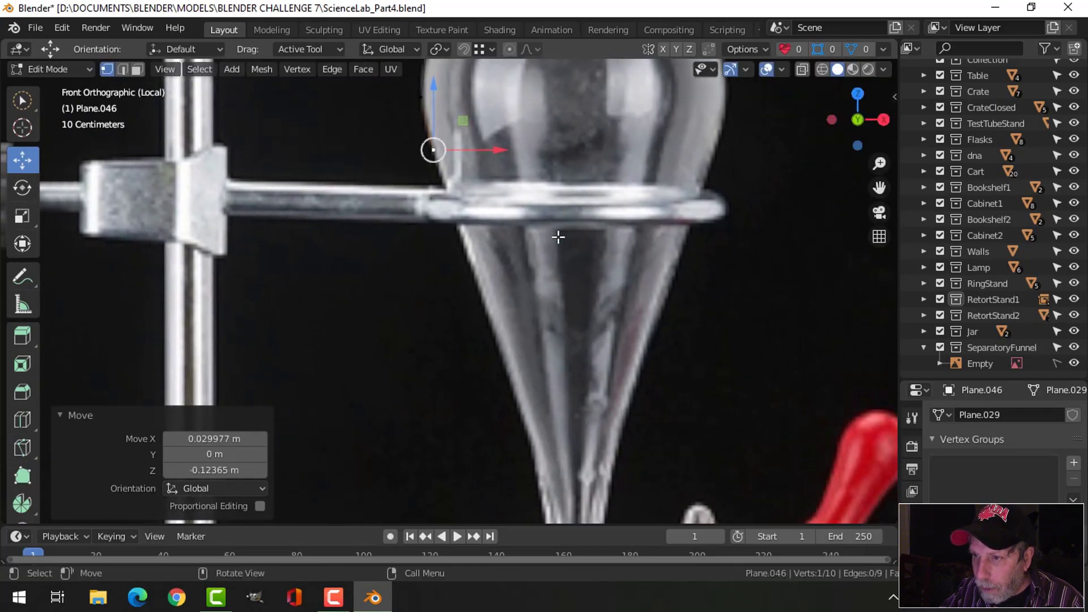
Extrude the profile down the tapered cone below the ring with points ending just above the stopcock
key(e)
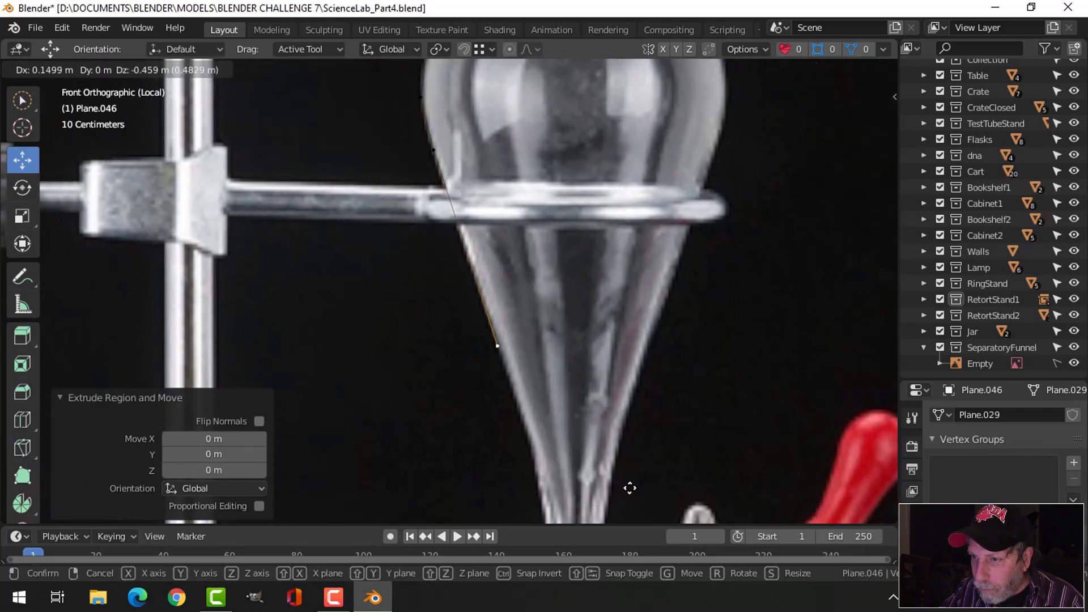
click(660, 110)
scroll(657, 219, down, 2)
scroll(657, 220, down, 1)
shift+middle_drag(640, 209, 609, 52)
scroll(588, 136, up, 3)
shift+middle_drag(590, 139, 594, 116)
key(e)
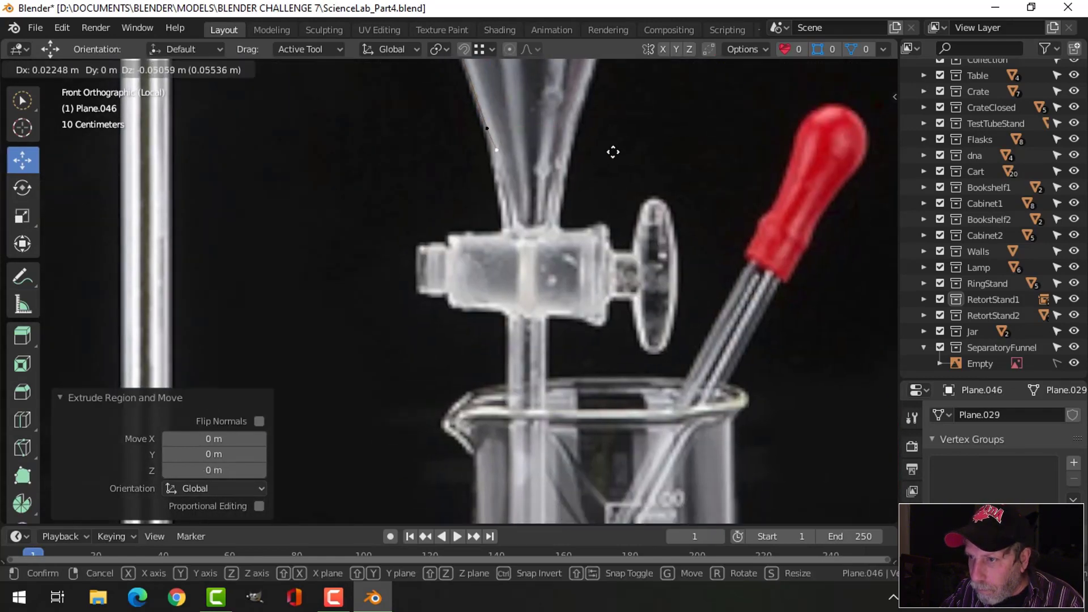
click(613, 183)
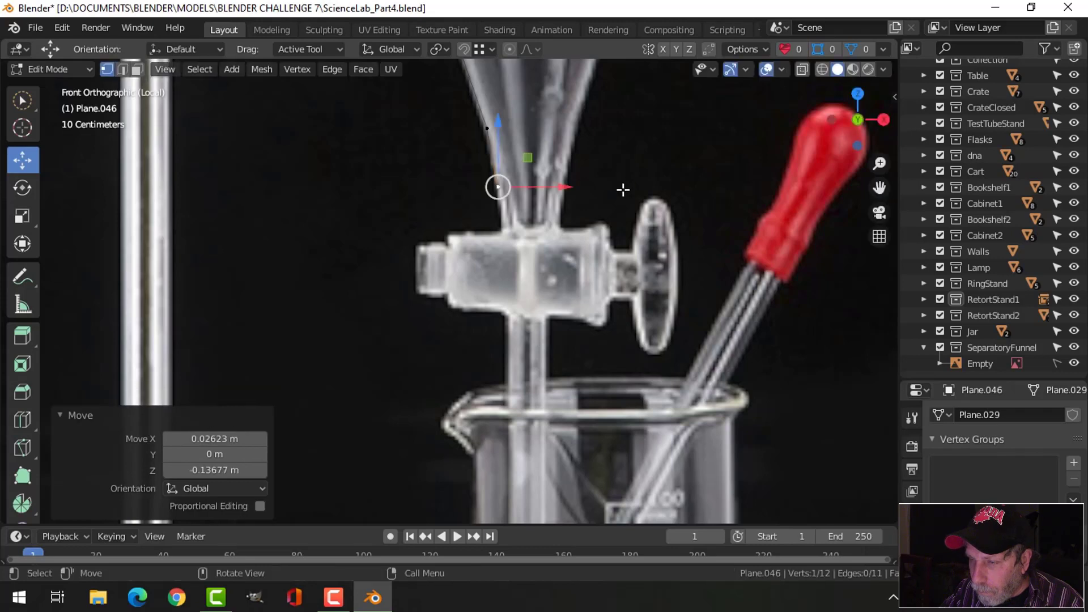
Extrude the profile through the stopcock and about 0.77 m farther down the outlet stem into the beaker
key(e)
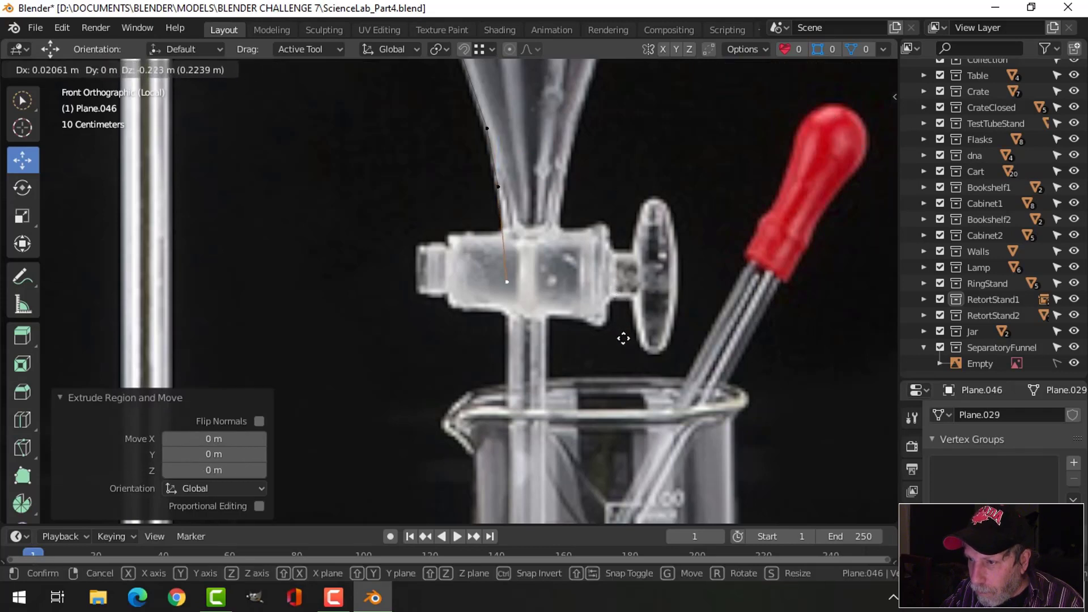
click(623, 337)
shift+middle_drag(623, 323, 597, 228)
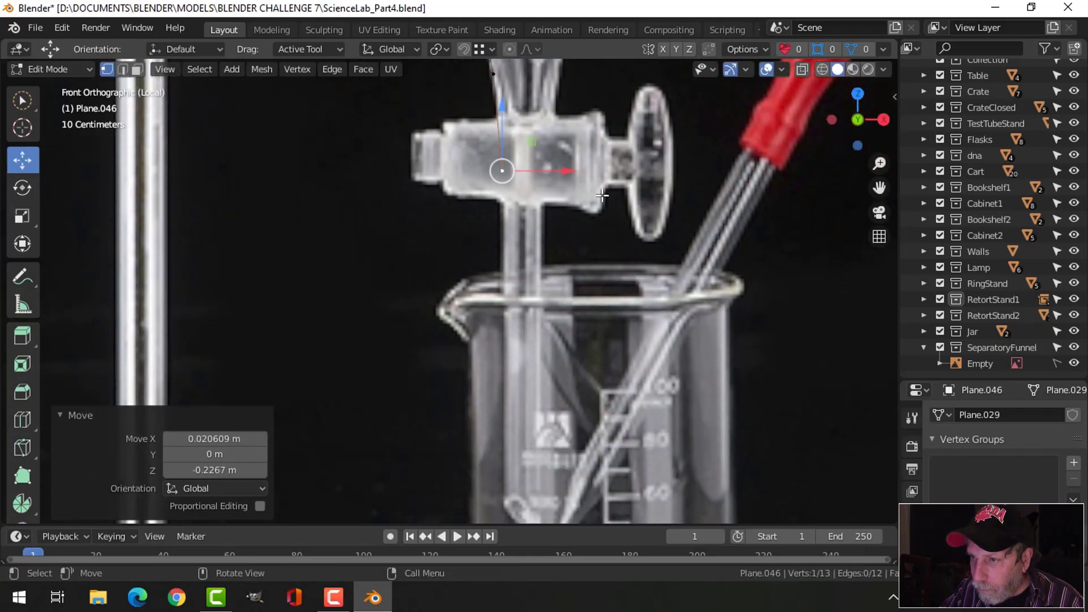
key(e)
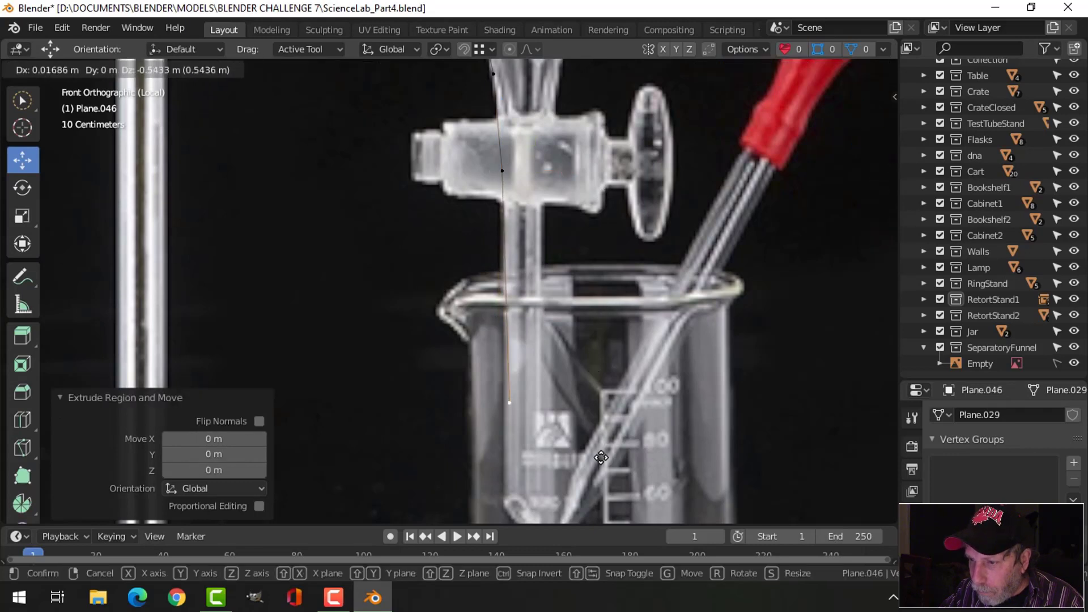
click(603, 87)
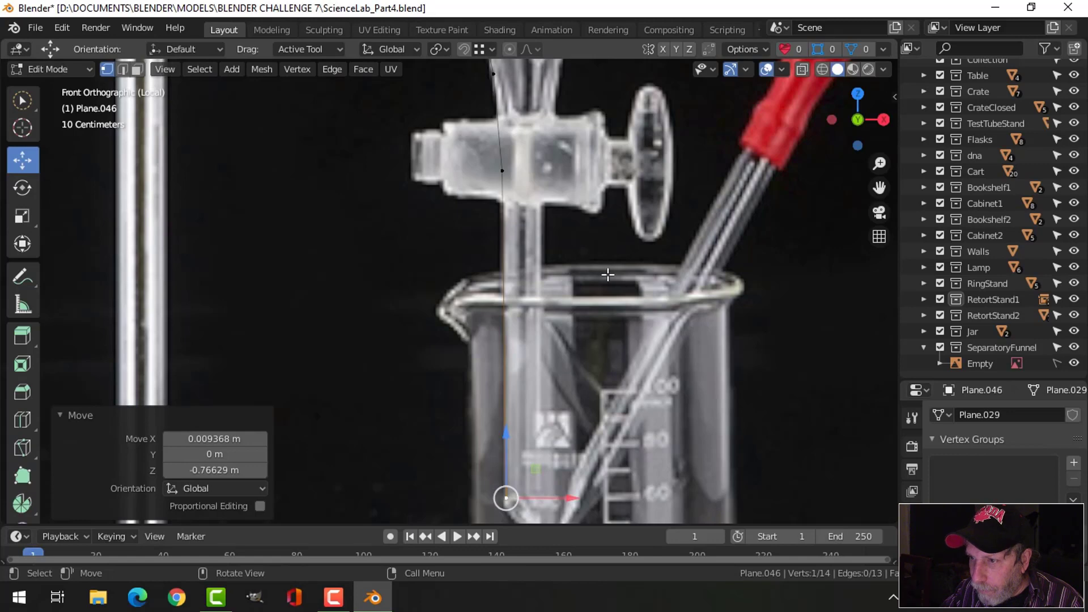
scroll(607, 274, down, 3)
scroll(598, 277, down, 3)
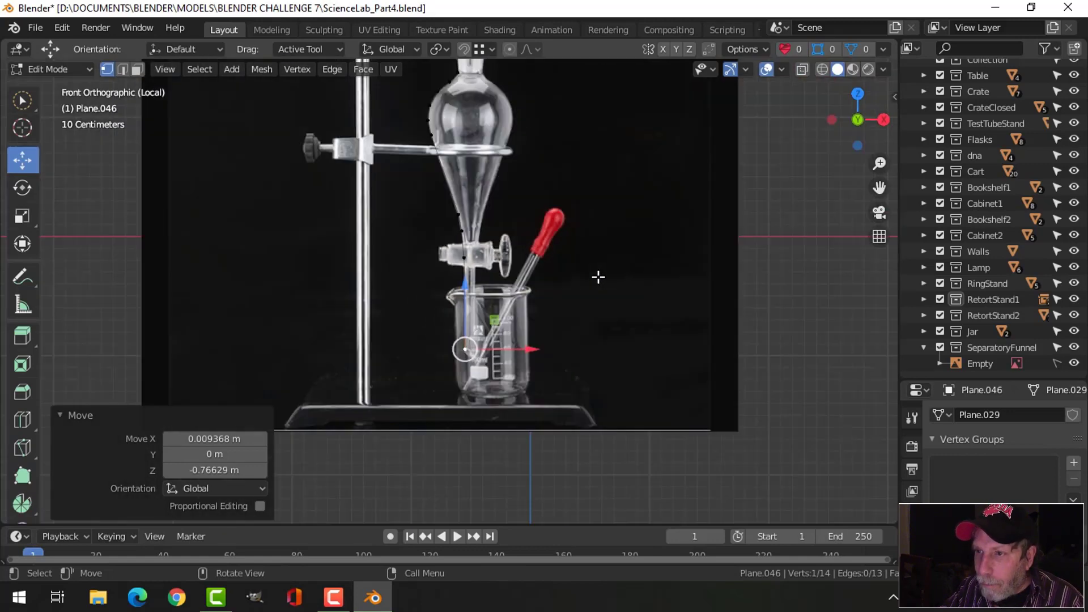
Delete the center vertex at the top of the funnel profile so its mouth is open
key(Tab)
scroll(519, 380, up, 8)
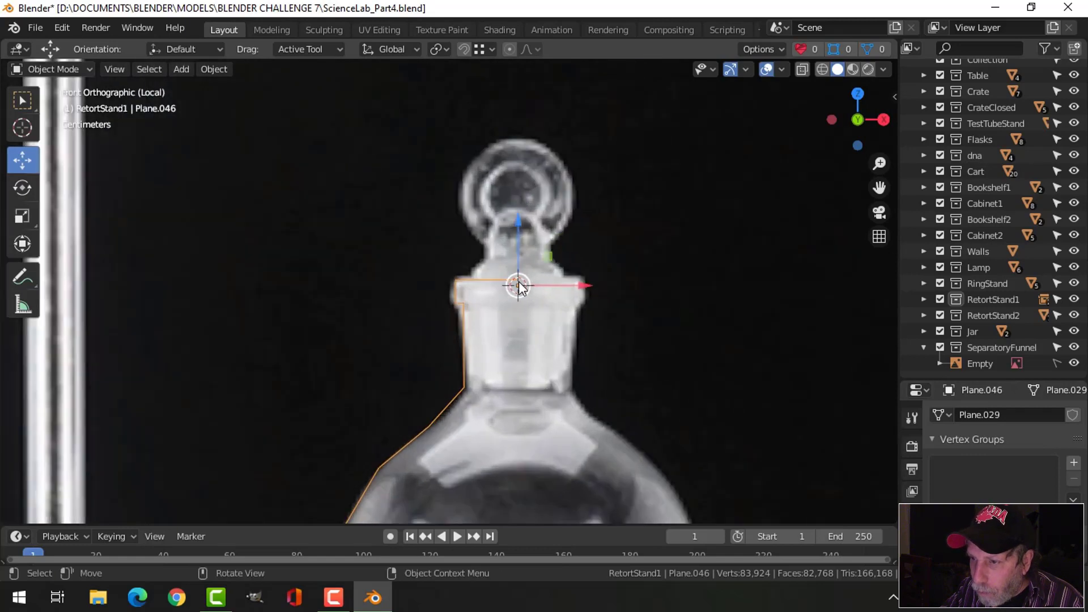
key(Tab)
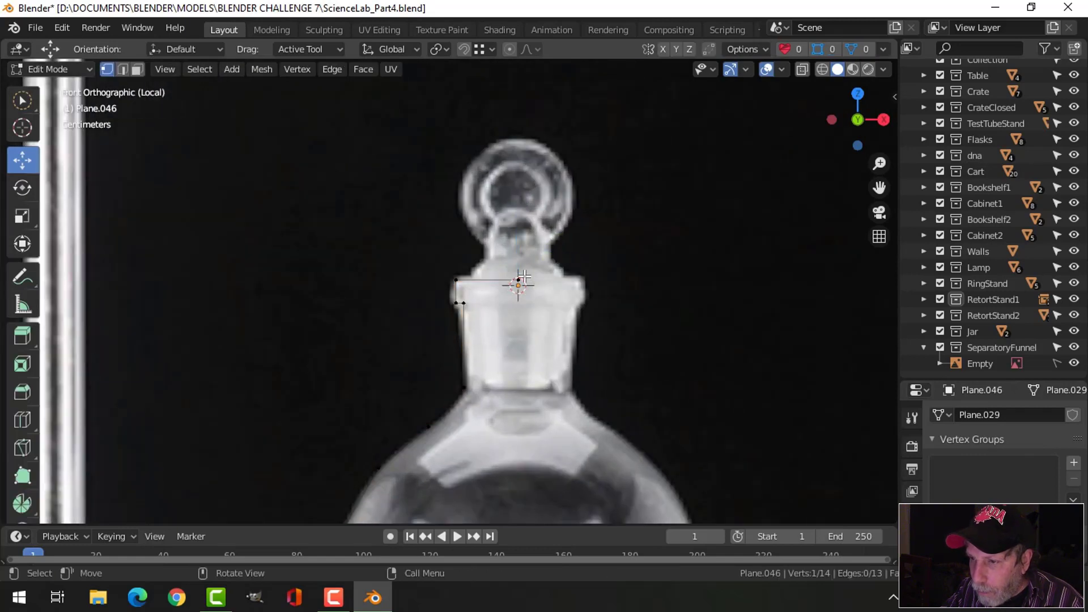
key(x)
click(553, 281)
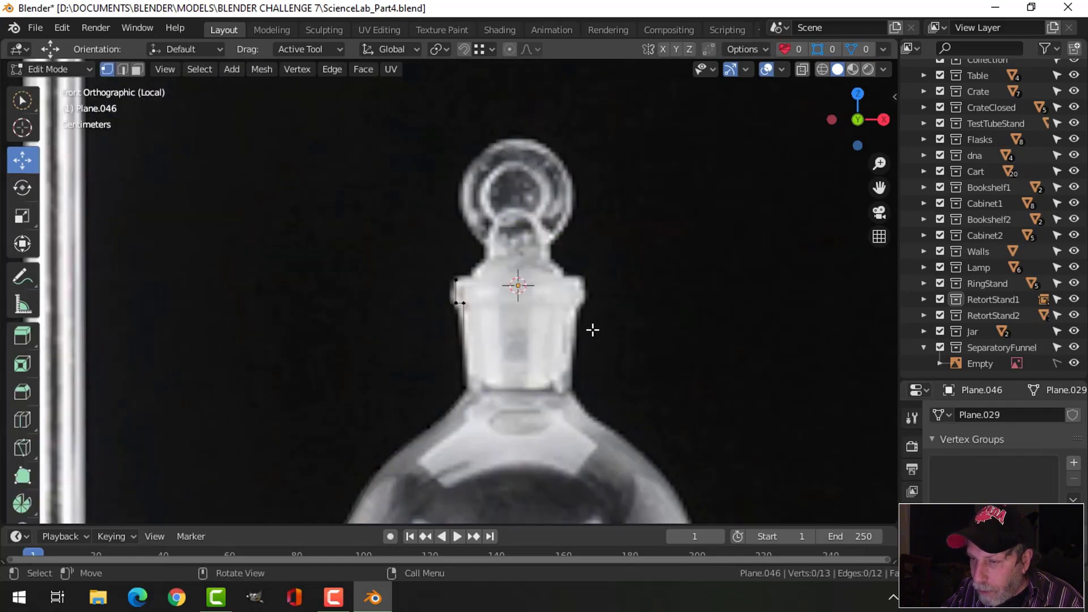
key(Tab)
scroll(593, 334, down, 8)
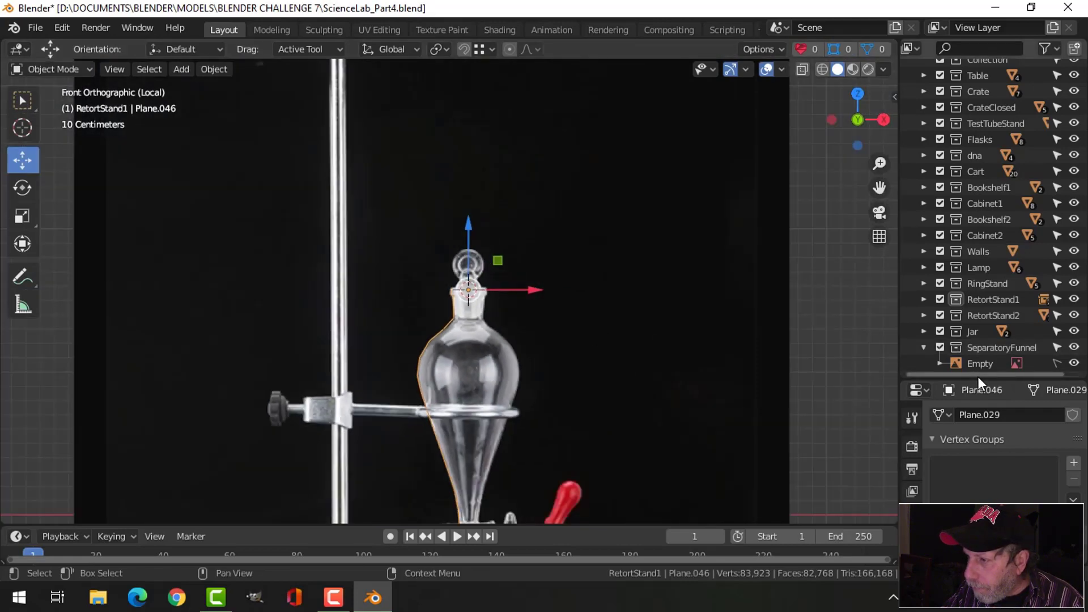
Enlarge the Properties editor and add a Screw modifier to revolve the funnel profile
drag(978, 379, 978, 64)
click(911, 274)
click(987, 102)
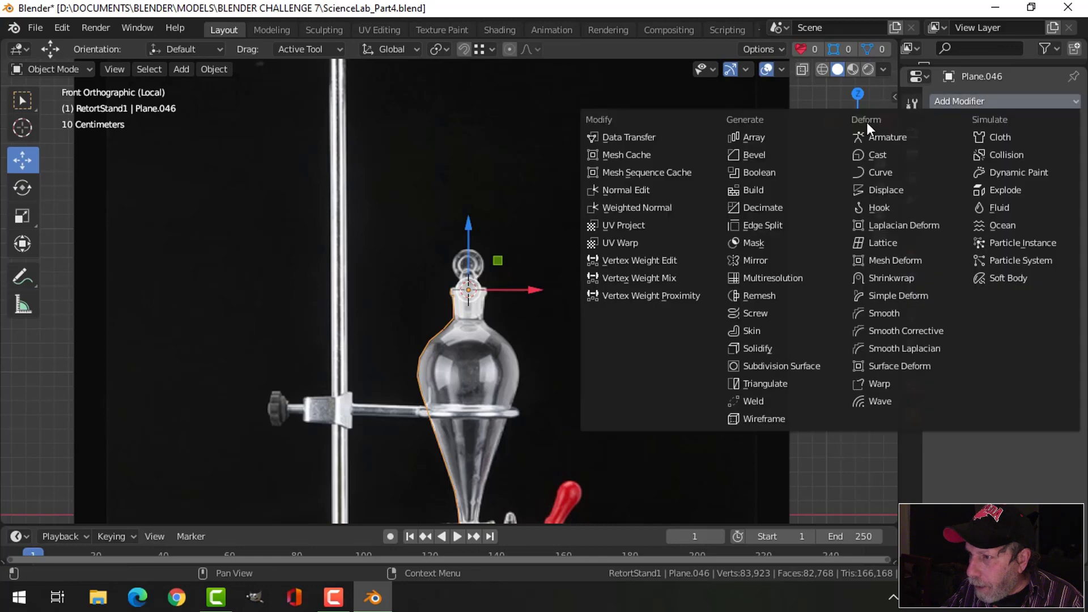
click(777, 310)
scroll(591, 355, up, 3)
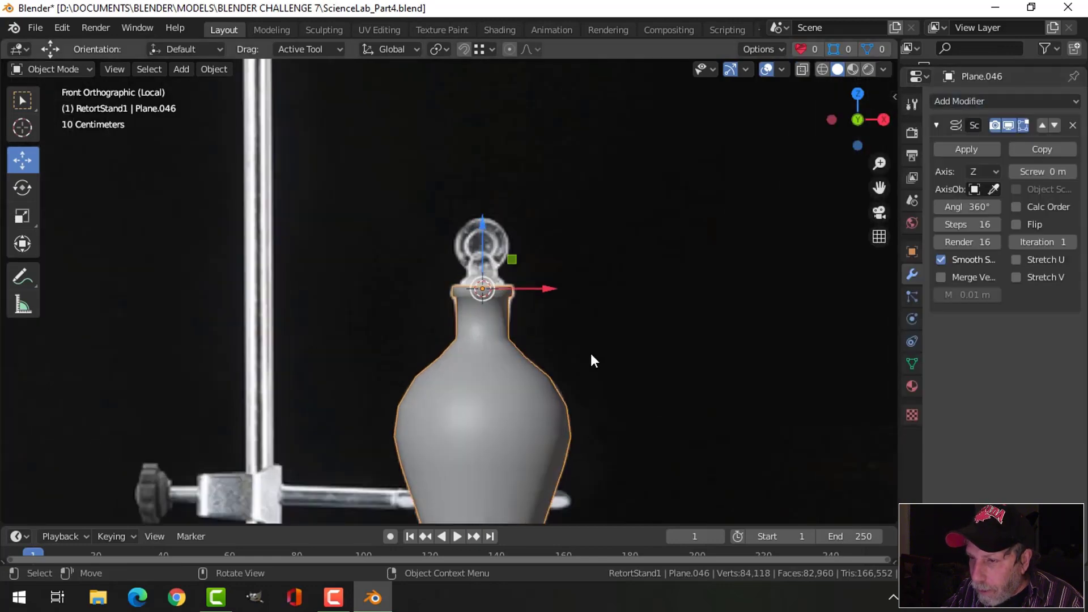
click(946, 148)
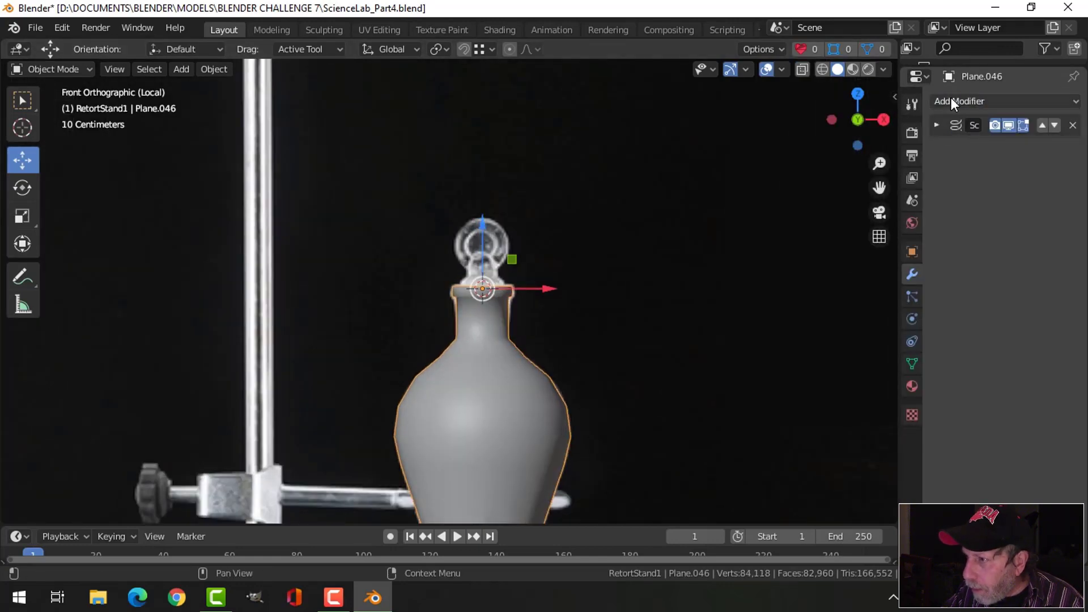
Add a Subdivision Surface modifier to the funnel and set the Screw modifier's viewport steps to 8
click(952, 100)
click(797, 365)
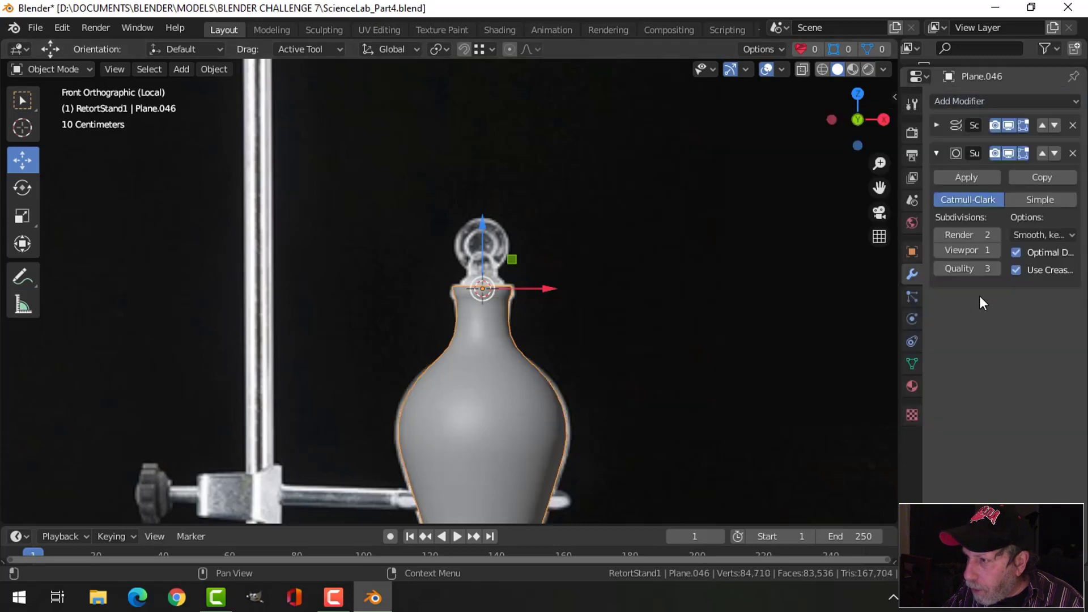
click(937, 126)
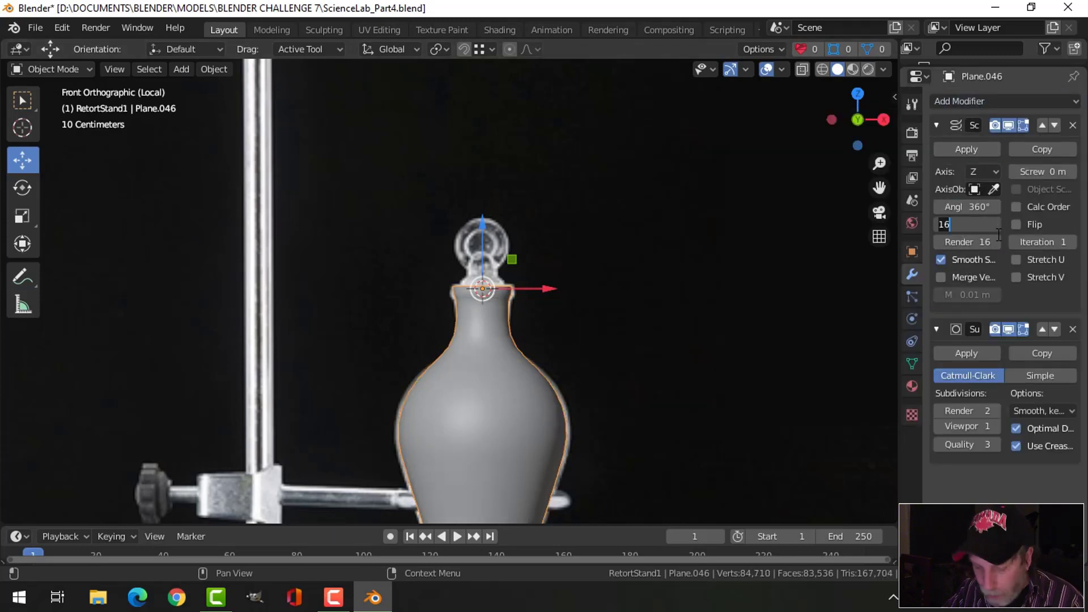
key(Return)
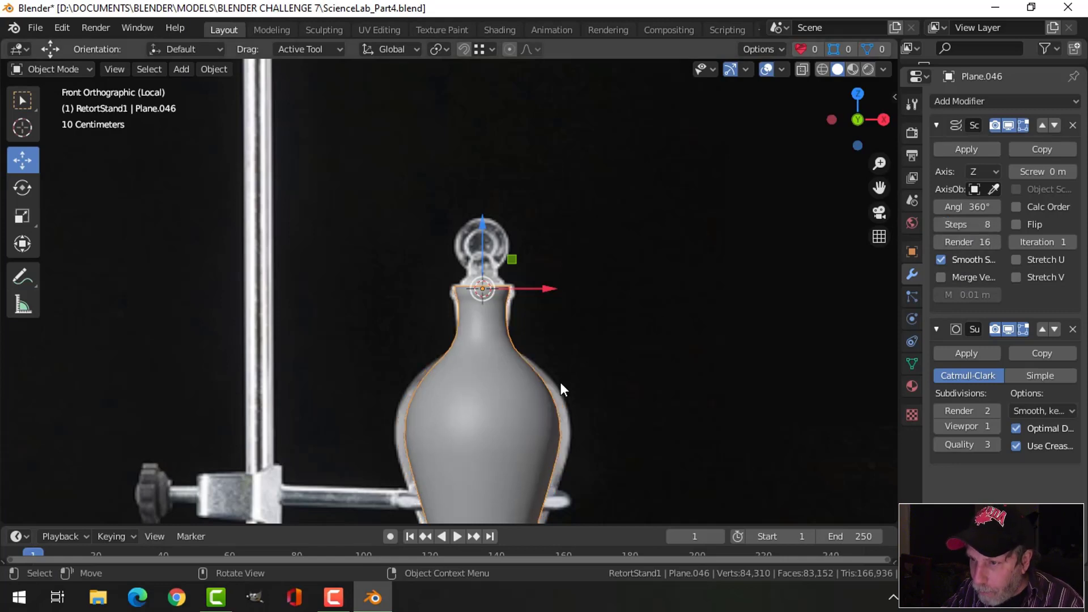
Shift the whole funnel profile outward by about 0.026 m along negative X to widen the funnel
key(Tab)
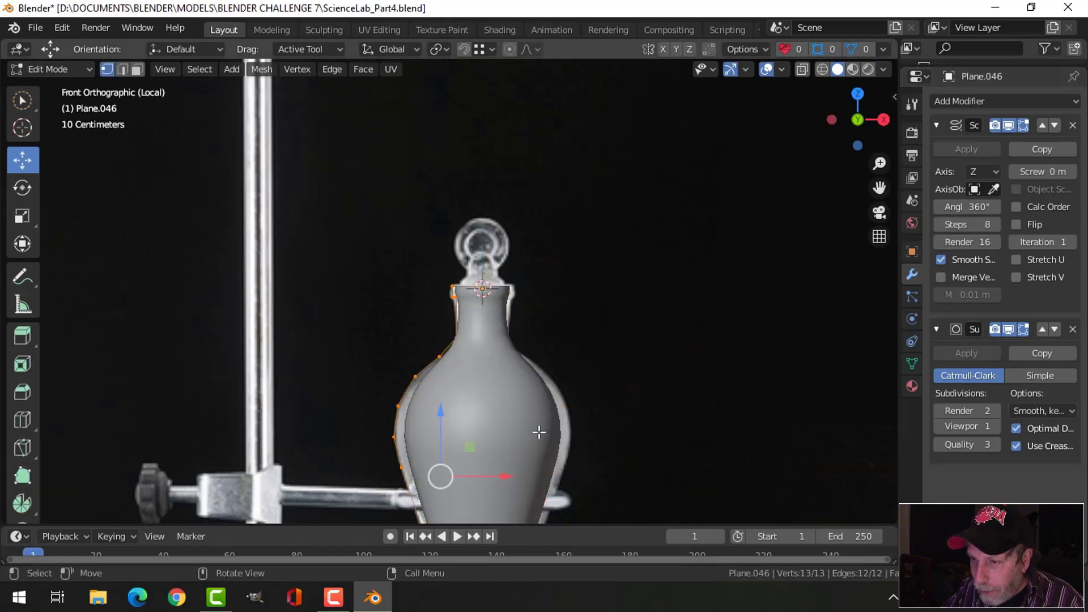
drag(507, 475, 494, 474)
scroll(539, 408, down, 4)
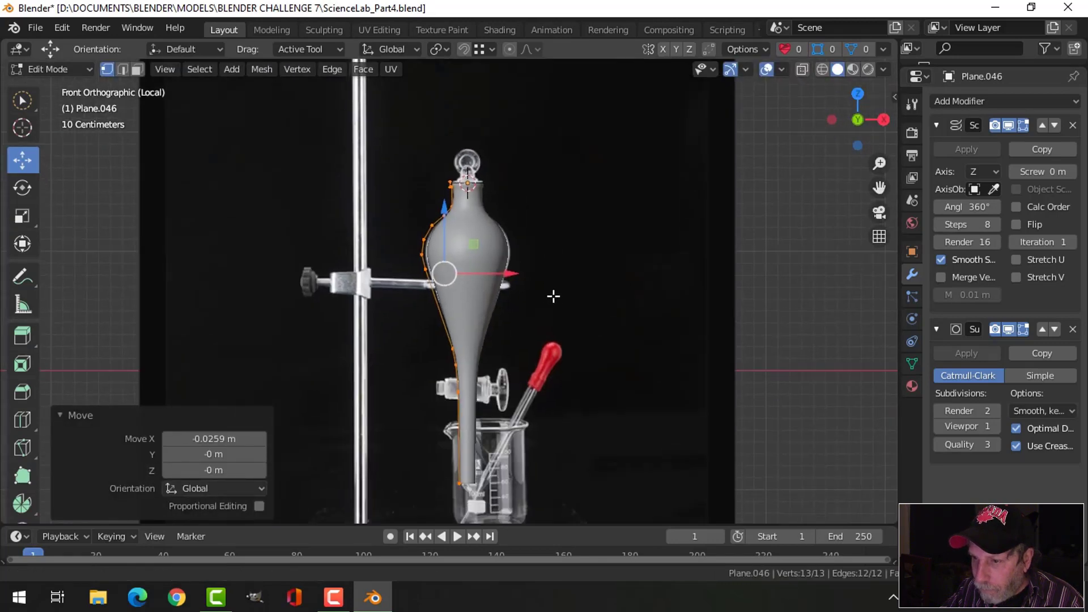
Leave mesh editing on the funnel and hide the reference image empty in the SeparatoryFunnel collection
scroll(549, 320, up, 2)
key(Tab)
scroll(572, 274, up, 5)
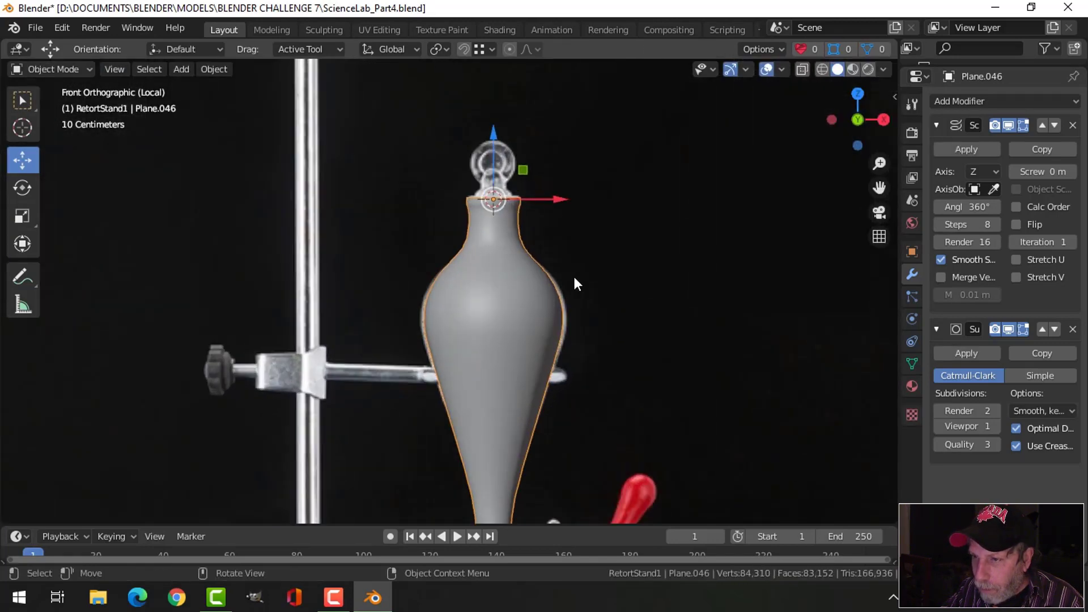
shift+middle_drag(579, 270, 521, 406)
scroll(535, 420, up, 2)
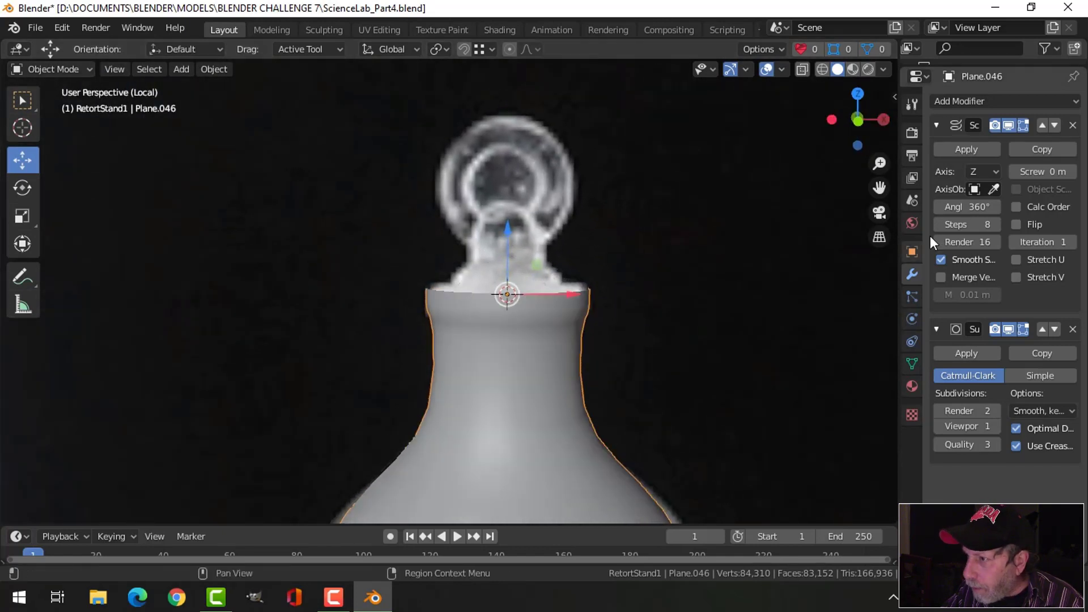
click(936, 126)
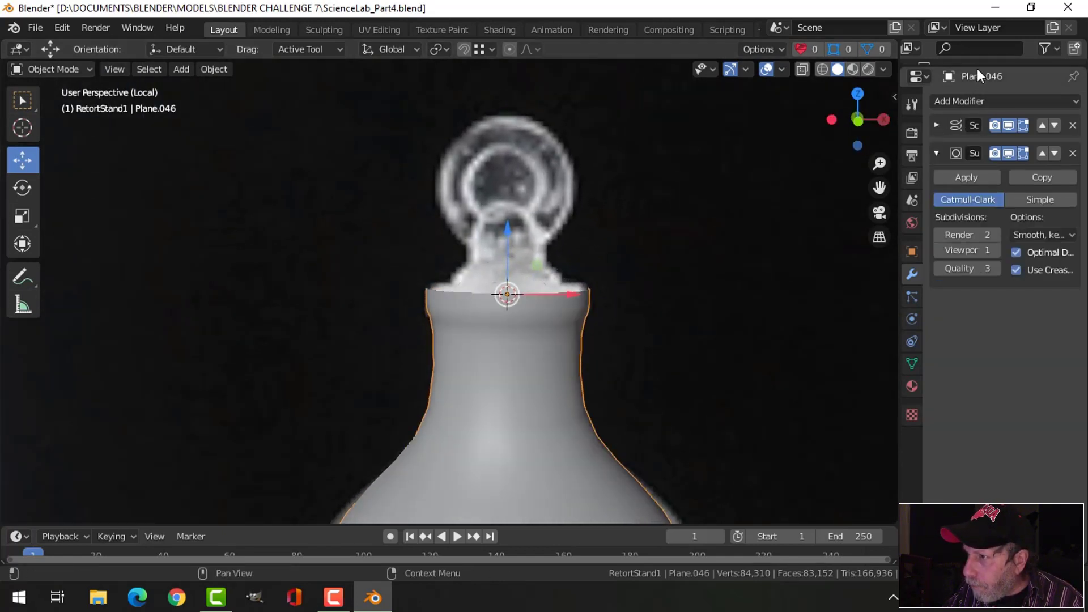
drag(976, 62, 983, 325)
scroll(981, 256, down, 5)
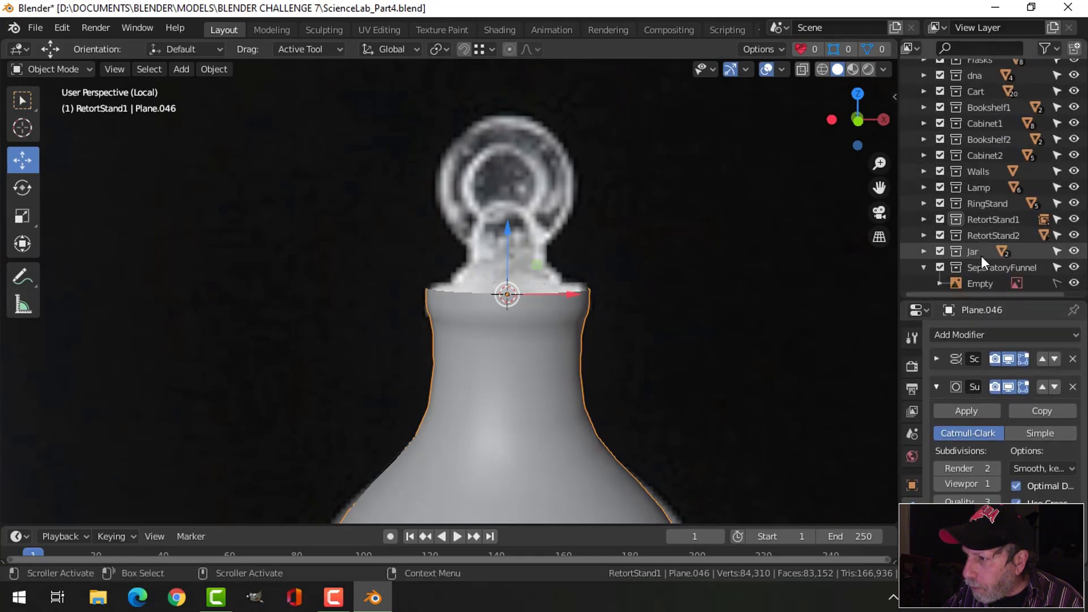
click(1074, 283)
middle_drag(882, 282, 538, 258)
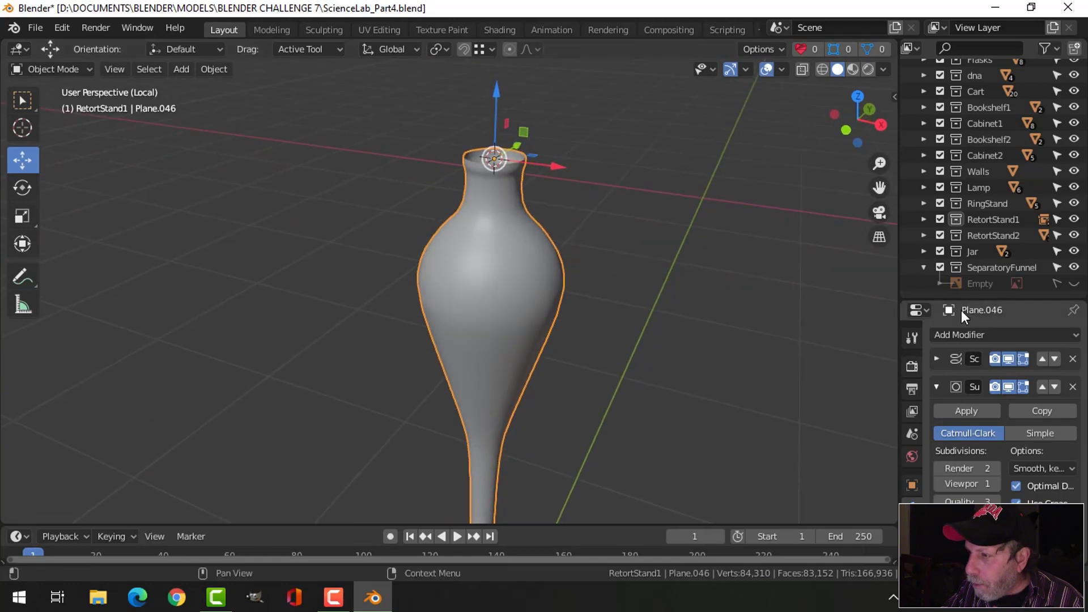
Apply the funnel's Screw modifier and turn off the Subdivision Surface modifier's viewport display
drag(963, 301, 966, 159)
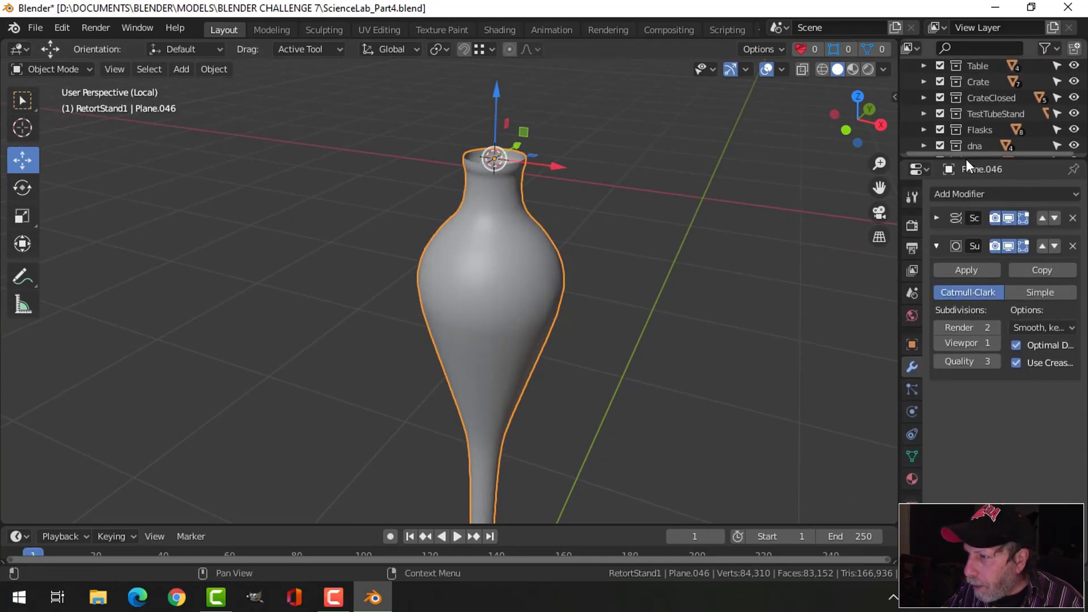
click(937, 216)
click(972, 245)
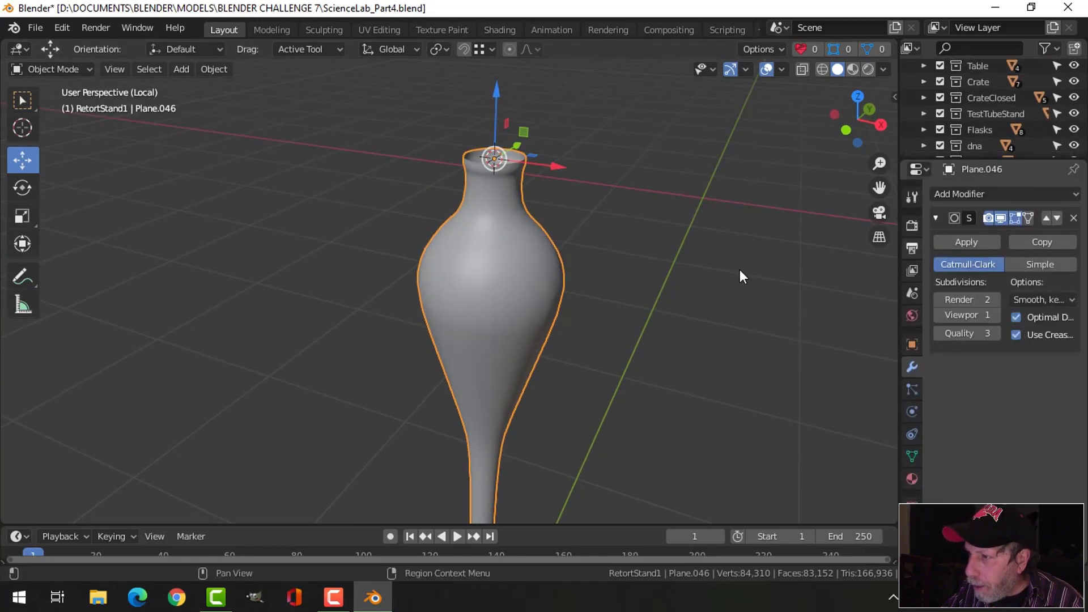
click(1004, 218)
middle_drag(559, 260, 559, 226)
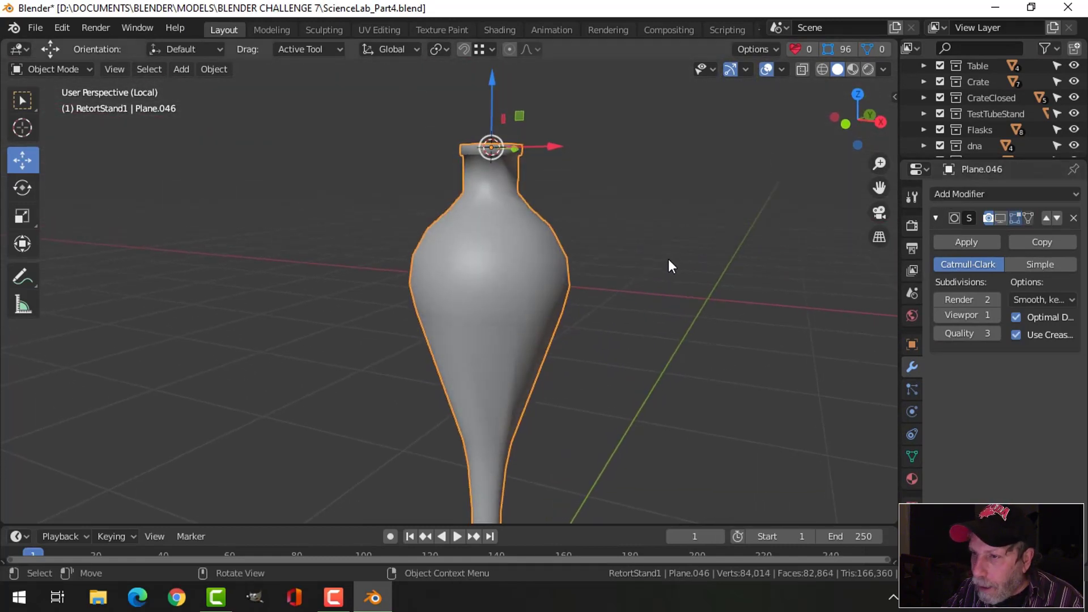
middle_drag(668, 259, 649, 284)
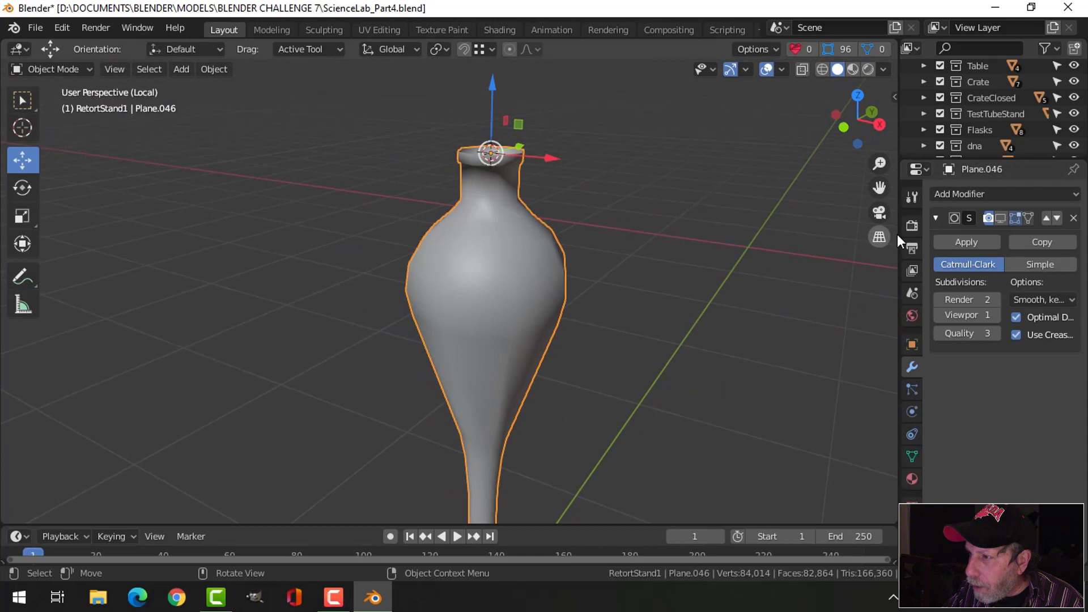
Add a Solidify modifier to the funnel, set its thickness to 0.02 m and apply it
click(957, 194)
click(783, 441)
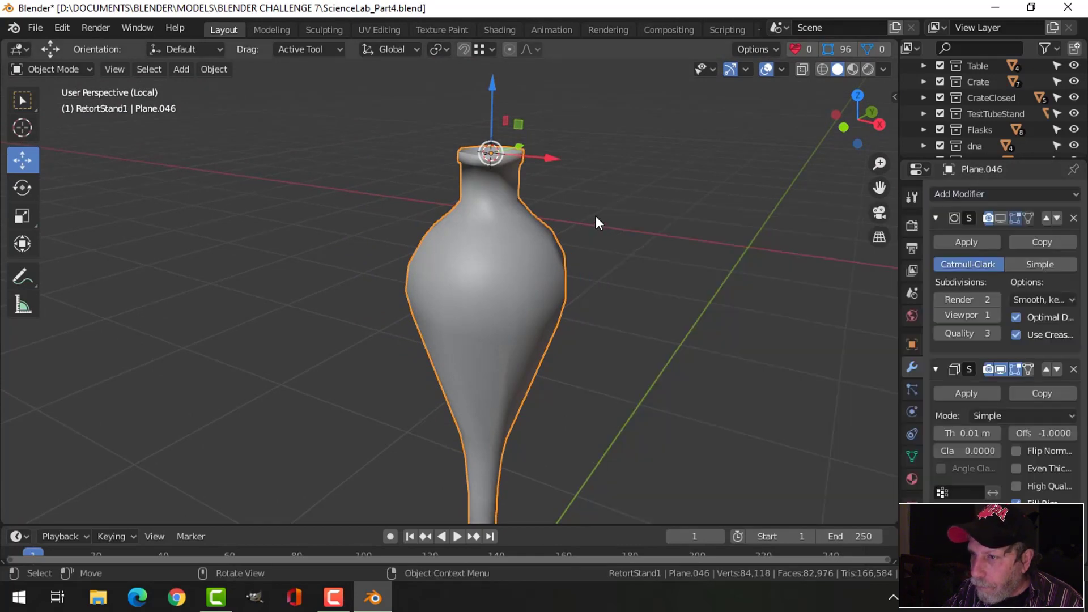
middle_drag(596, 216, 579, 304)
scroll(579, 305, up, 5)
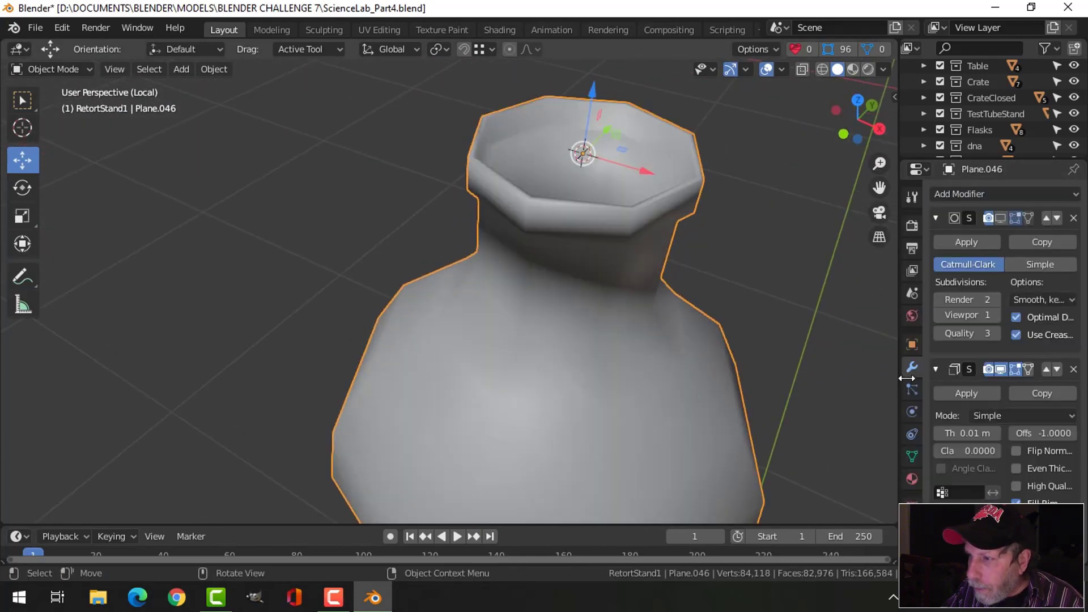
click(936, 218)
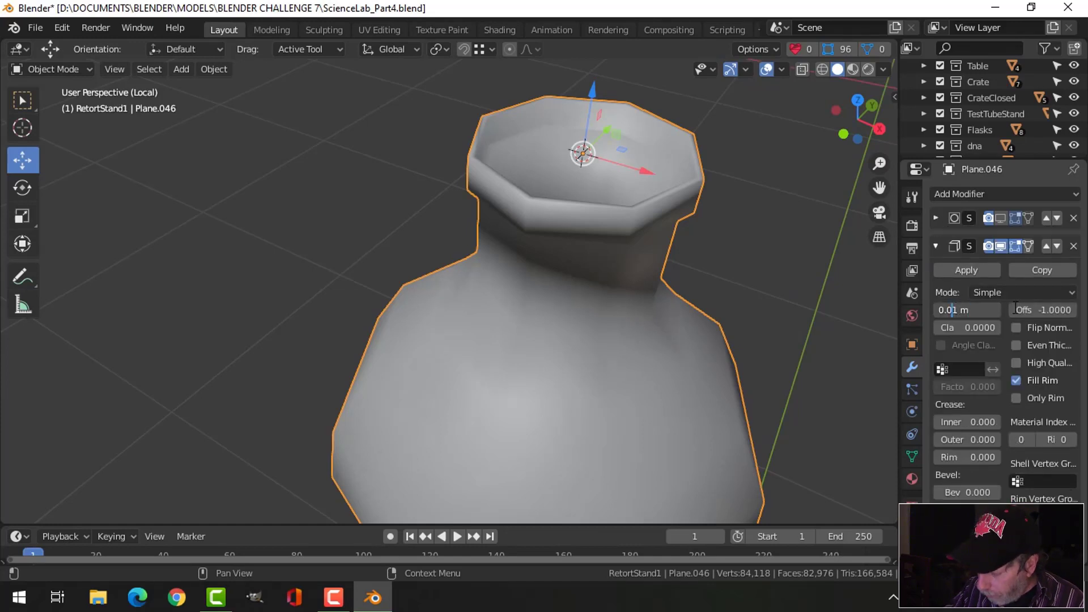
text(2)
key(Return)
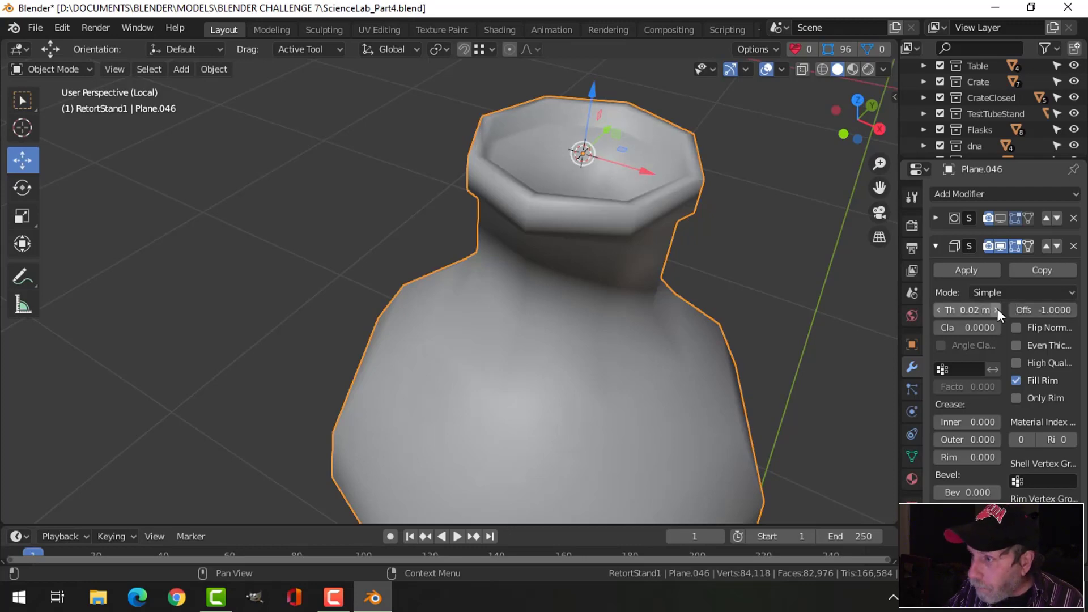
click(969, 270)
Delete the two face loops on the inside of the funnel's mouth, just below the rim
key(Tab)
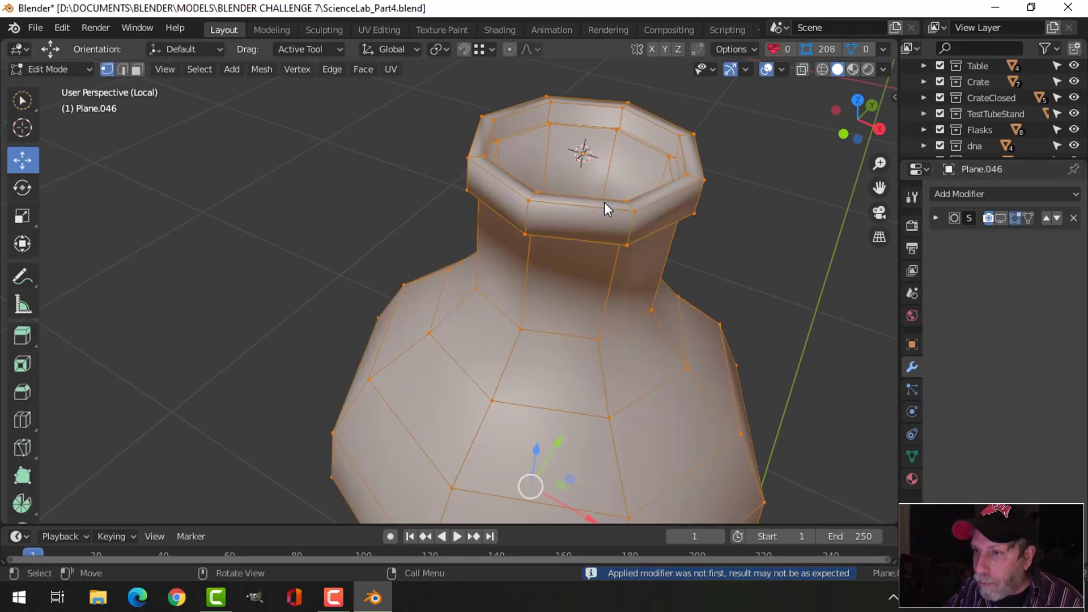
middle_drag(604, 202, 517, 213)
scroll(439, 202, up, 5)
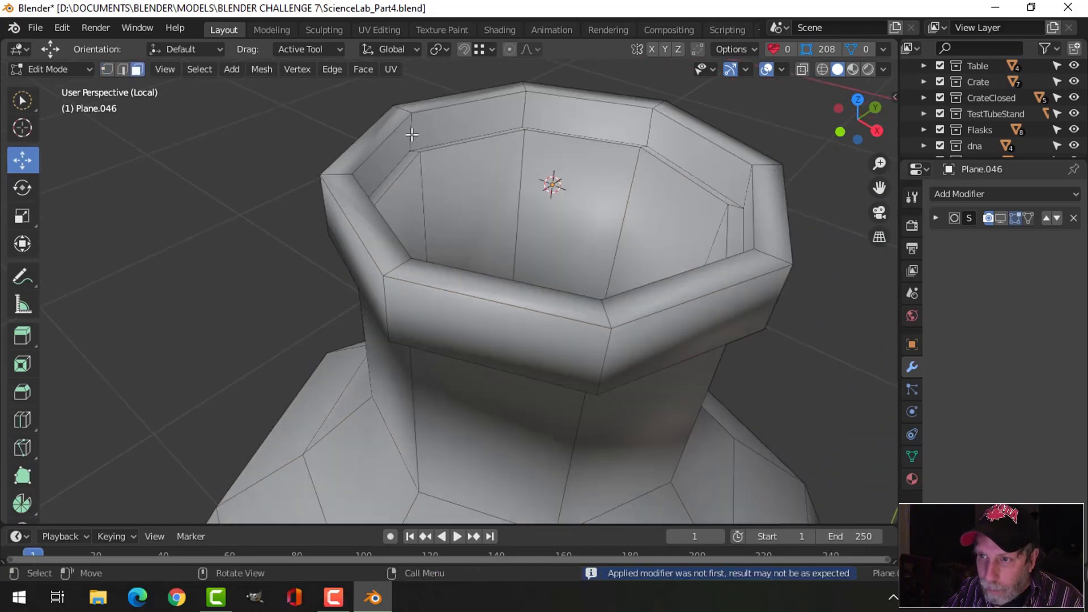
scroll(422, 142, up, 2)
alt+click(398, 90)
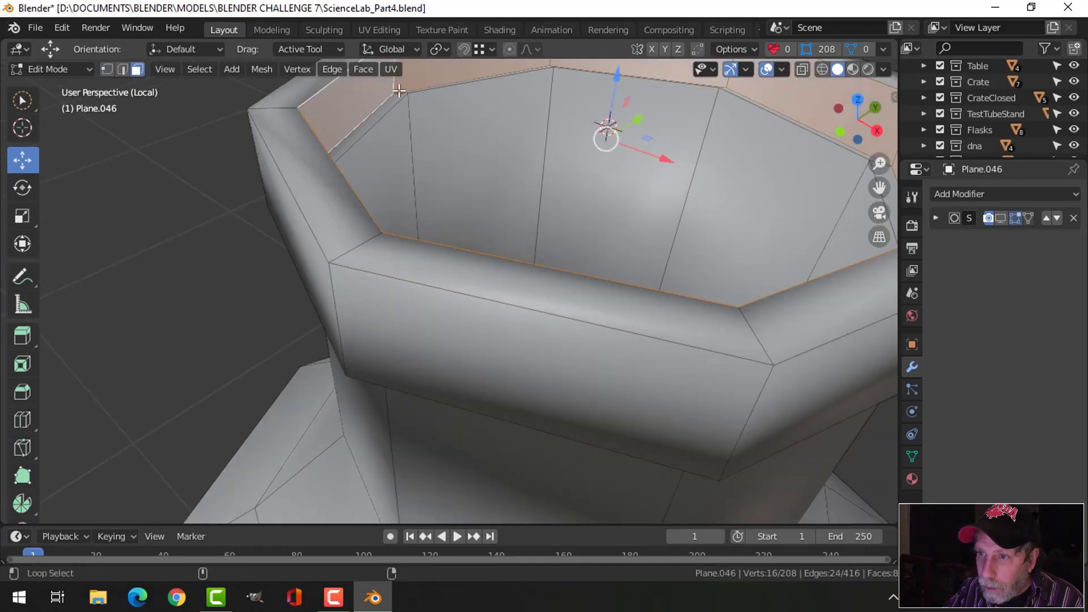
scroll(416, 108, down, 4)
alt+shift+click(470, 195)
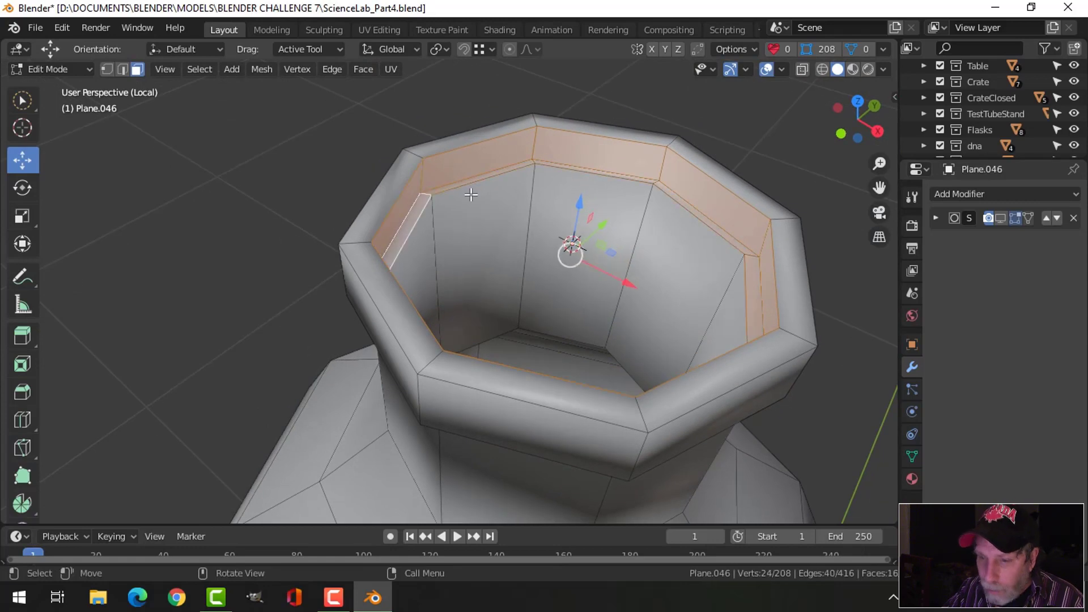
key(x)
click(441, 227)
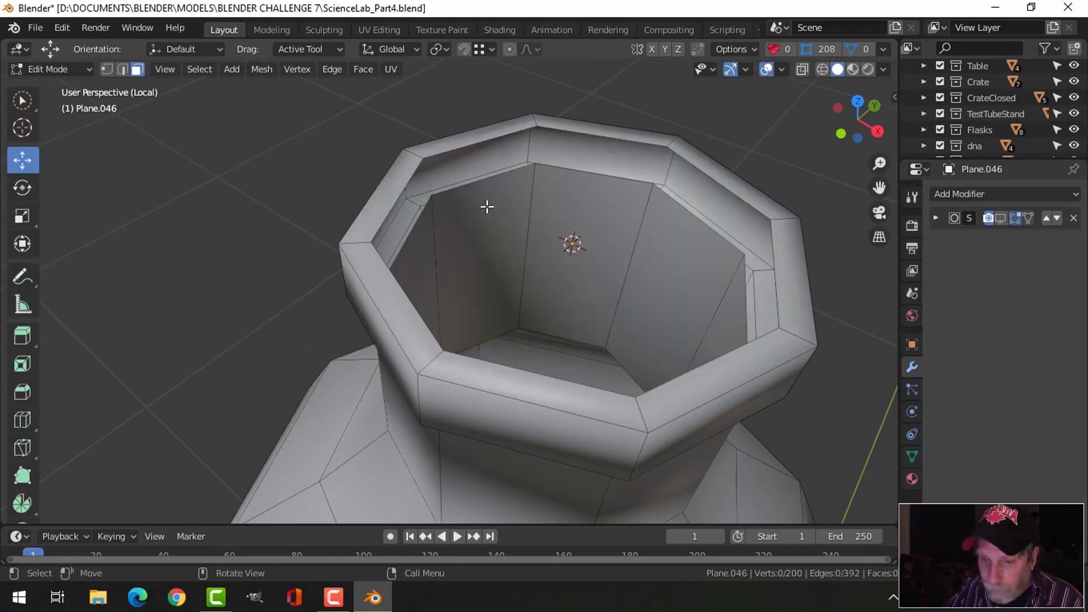
Turn on snapping and raise the open inner edge loop of the neck about 0.029 m along Z
key(2)
alt+click(467, 184)
scroll(537, 208, down, 4)
middle_drag(527, 193, 483, 96)
click(465, 51)
middle_drag(505, 175, 494, 243)
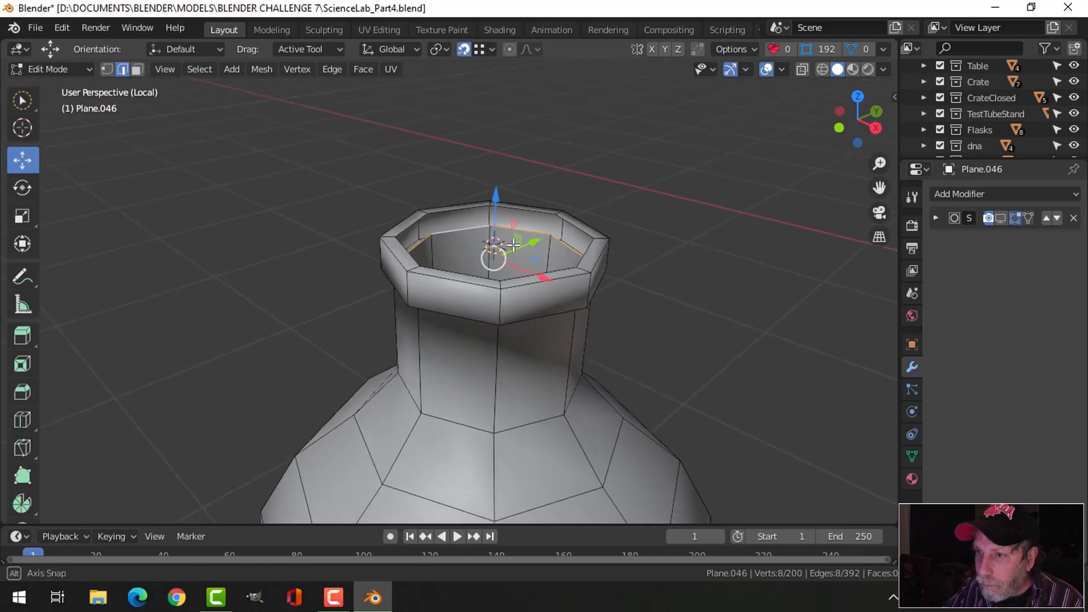
drag(495, 201, 446, 210)
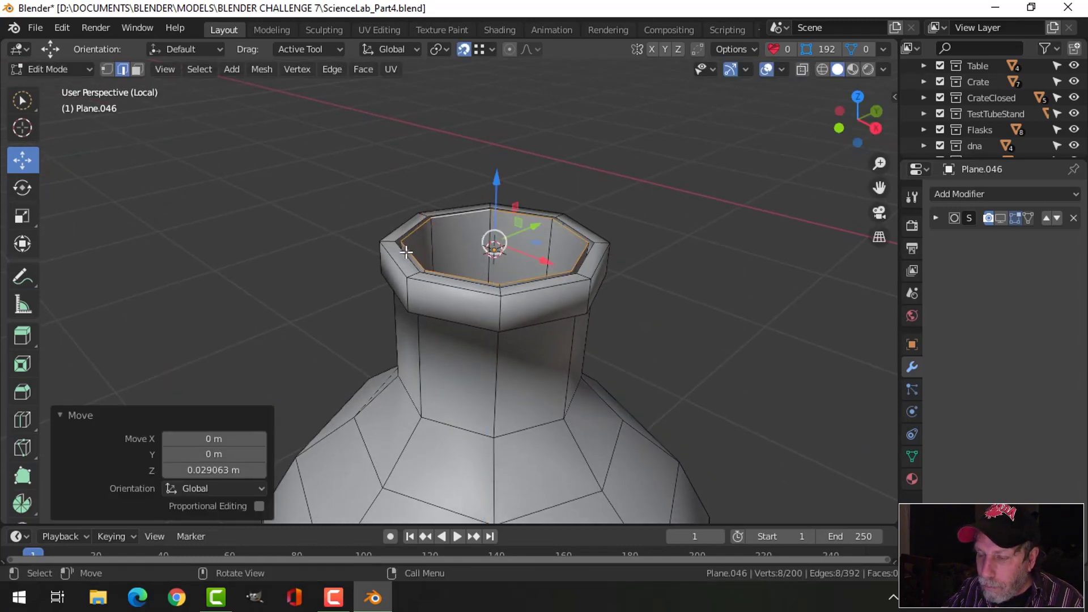
Bridge the raised inner edge loop with the inner rim loop to close the gap in the mouth
alt+shift+click(406, 251)
key(ctrl+e)
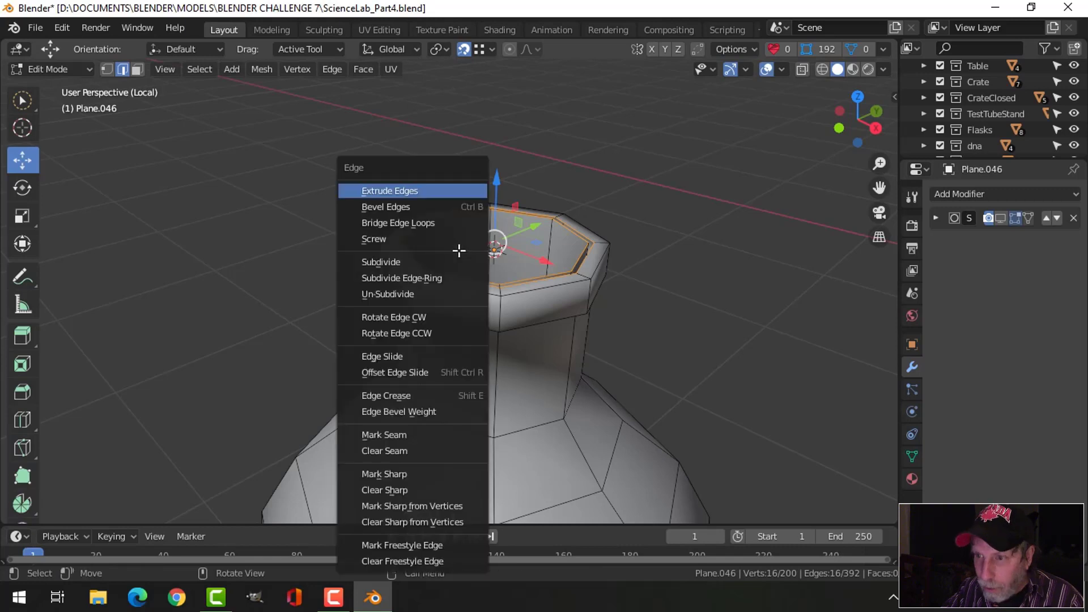
click(420, 223)
key(alt+a)
key(Tab)
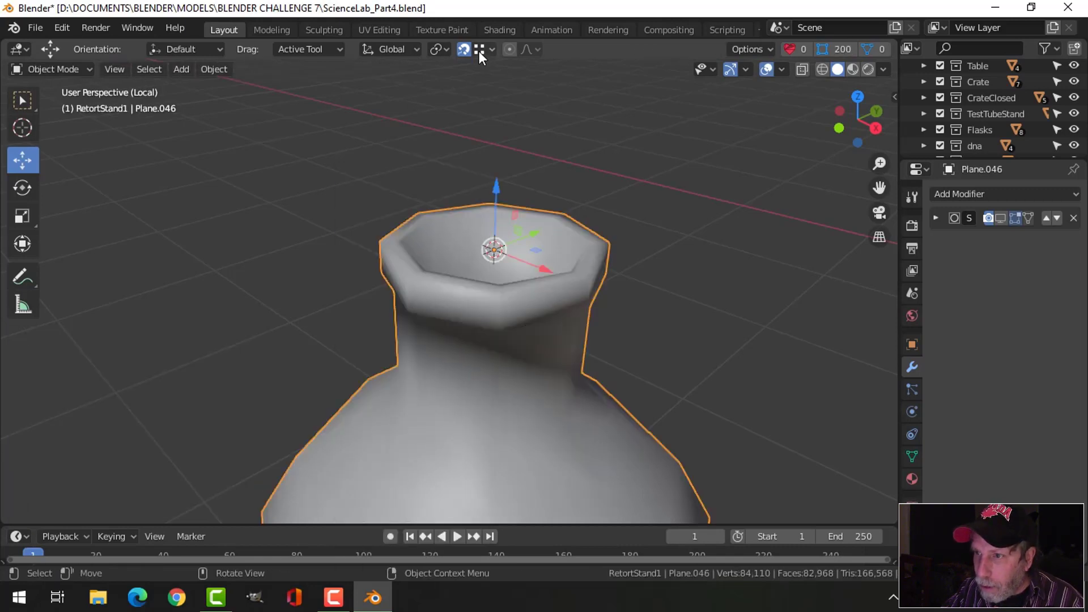
Turn off snapping and re-enable the Subdivision Surface modifier's viewport display on the funnel
click(464, 49)
scroll(633, 259, down, 3)
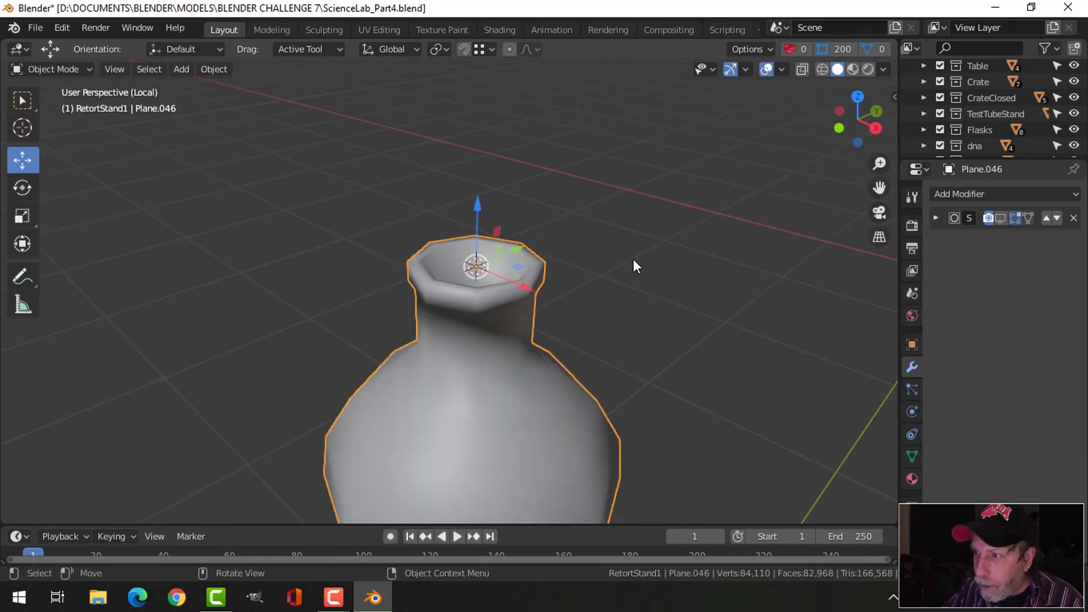
click(1000, 218)
scroll(534, 315, down, 2)
middle_drag(534, 315, 507, 284)
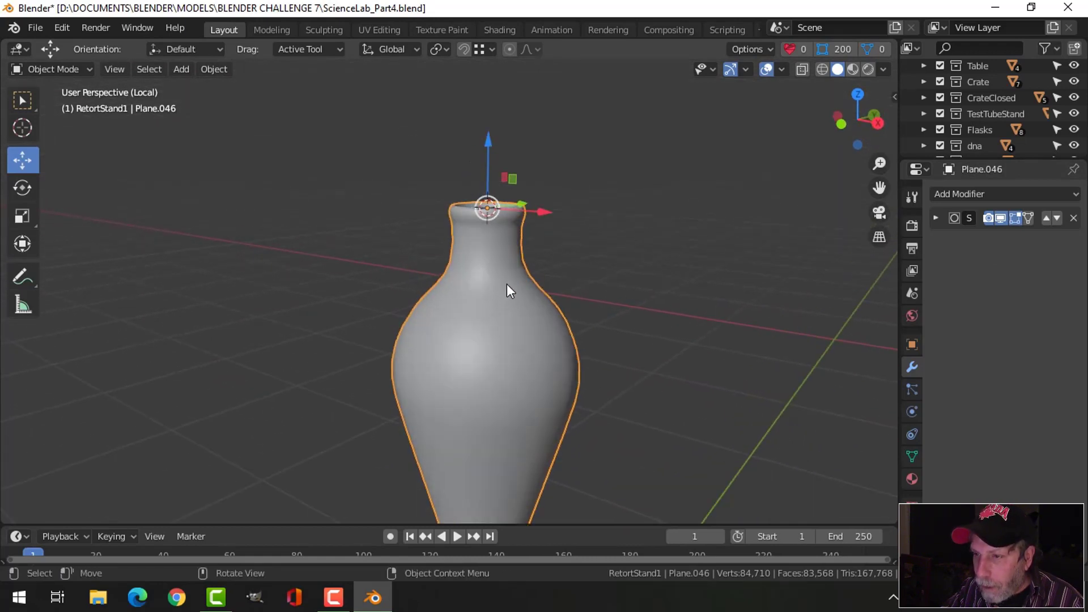
Add an edge loop around the neck and slide it up just beneath the rim to sharpen the lip
key(Tab)
scroll(533, 243, up, 2)
key(ctrl+r)
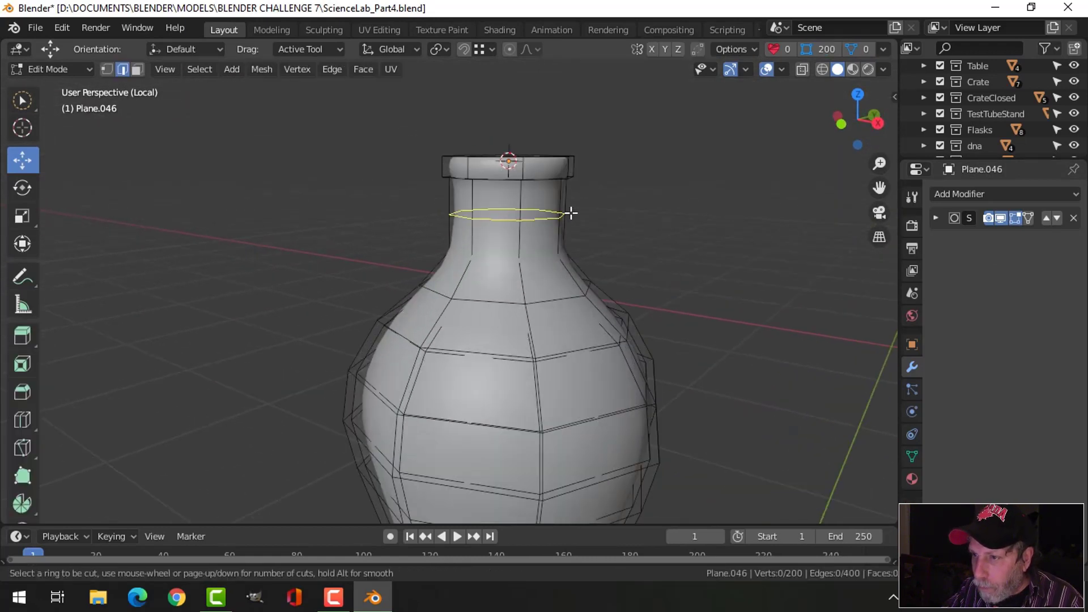
click(571, 213)
click(569, 180)
key(Tab)
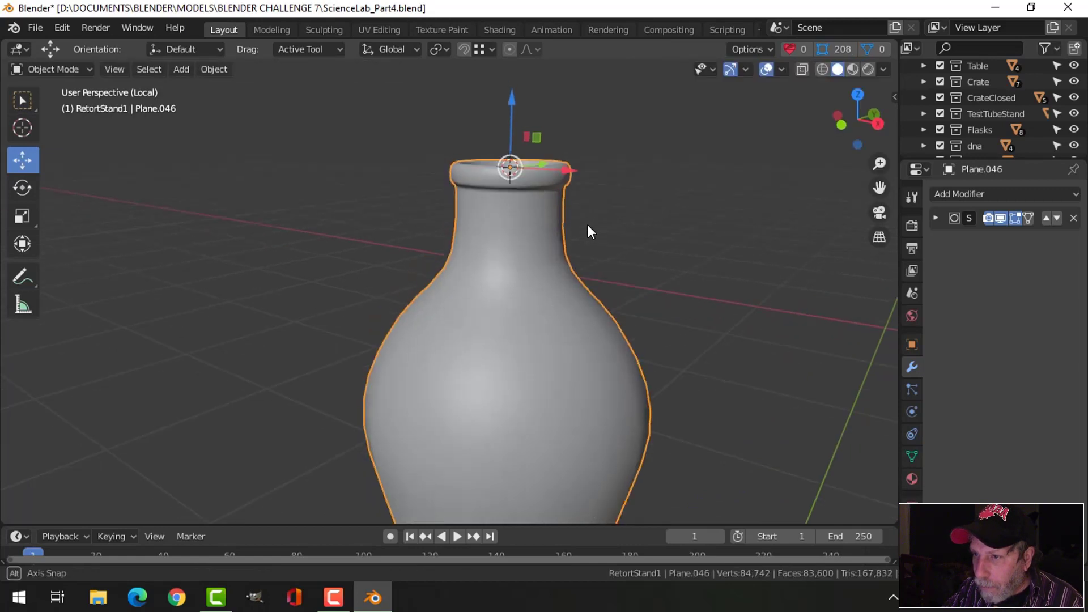
Add an edge loop on the rim face of the stem's open lower end, slid to a factor of about 0.82
scroll(587, 231, down, 3)
middle_drag(587, 236, 517, 270)
shift+middle_drag(511, 321, 502, 274)
click(516, 274)
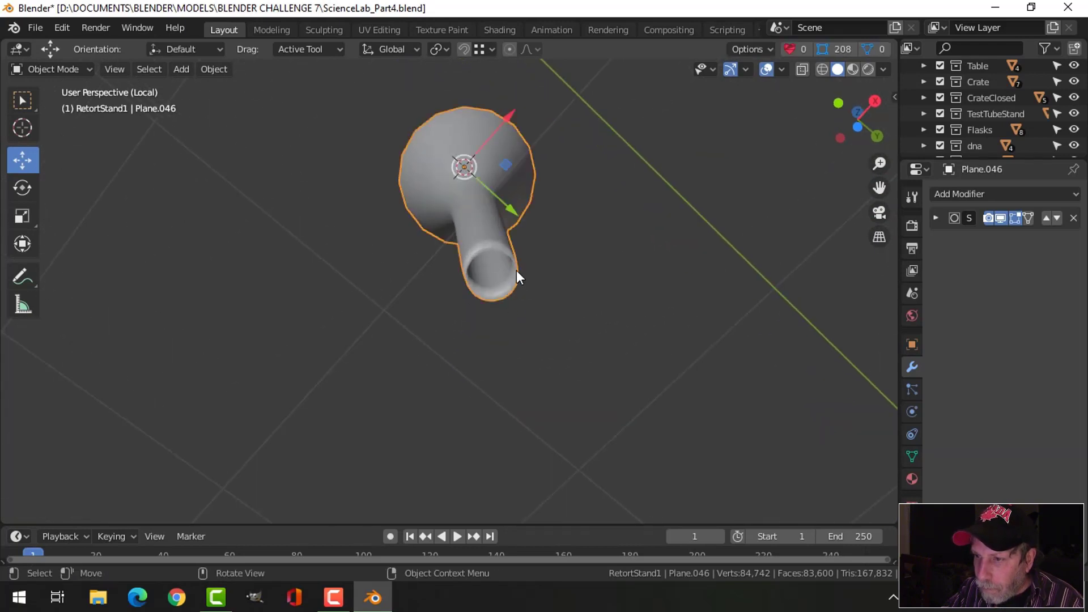
key(Tab)
scroll(518, 274, up, 2)
key(ctrl+r)
click(553, 186)
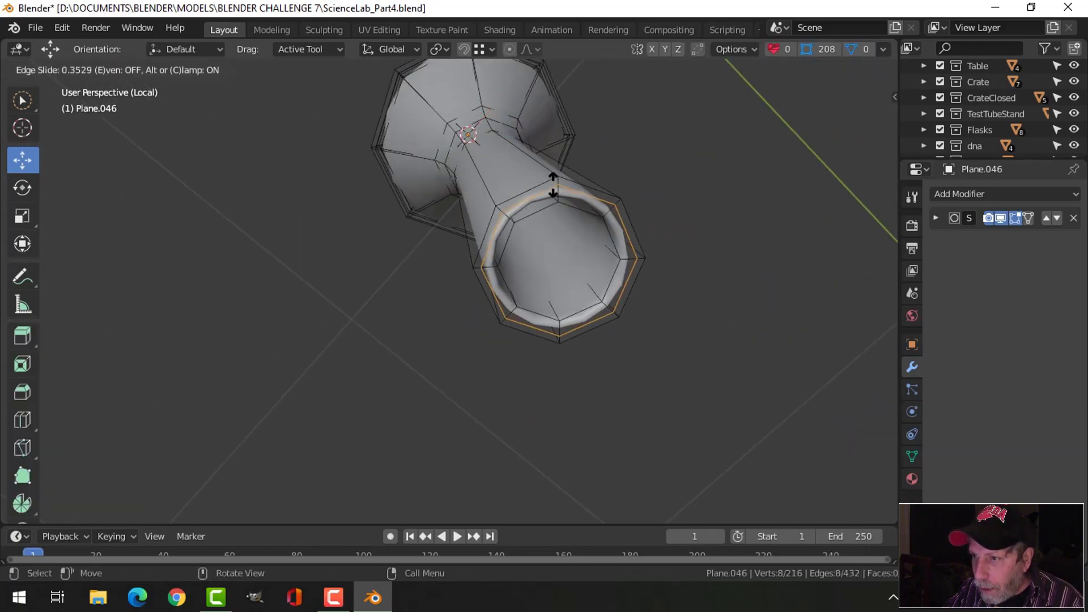
click(554, 176)
Add an edge loop around the stem's outer wall and slide it close to the lower end
middle_drag(626, 262, 506, 340)
key(ctrl+r)
click(506, 335)
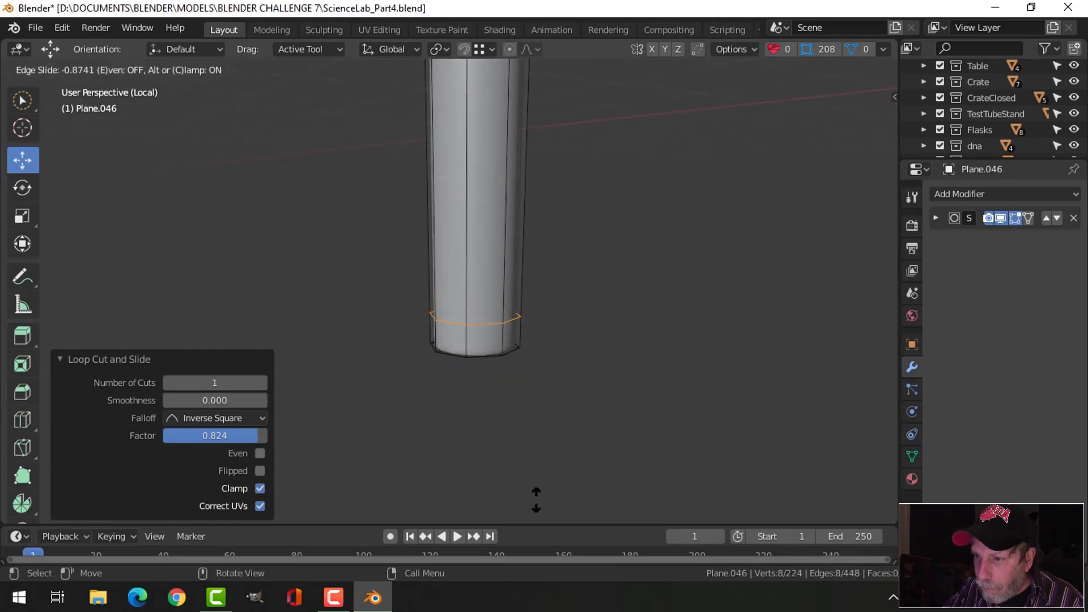
click(542, 340)
key(Tab)
scroll(535, 267, down, 4)
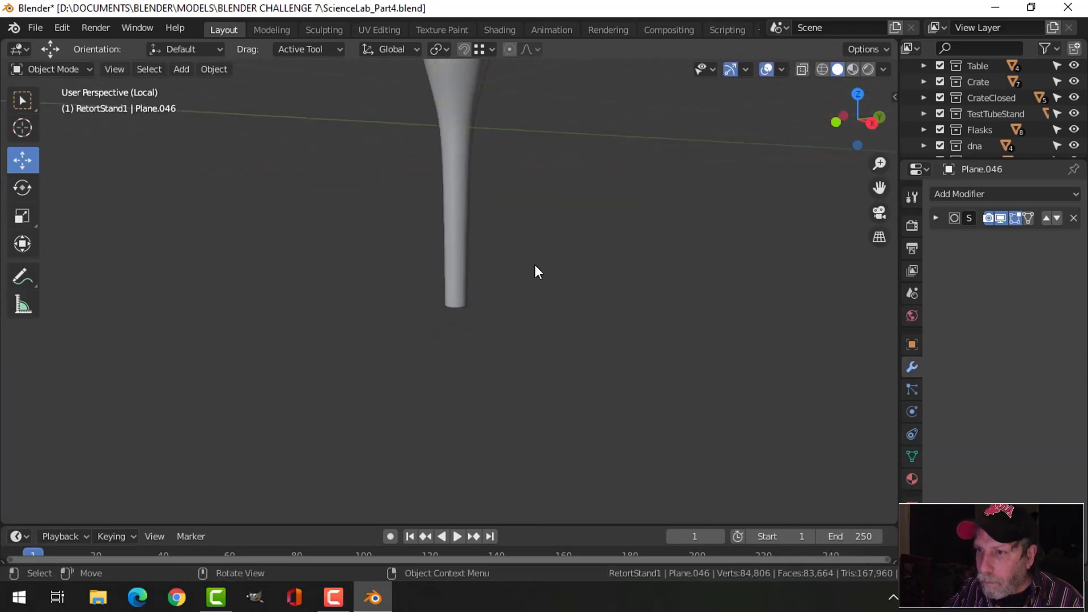
Select the funnel in front view and unhide the reference image to compare the stem and stopcock area
middle_drag(498, 279, 505, 248)
click(505, 247)
key(KP_1)
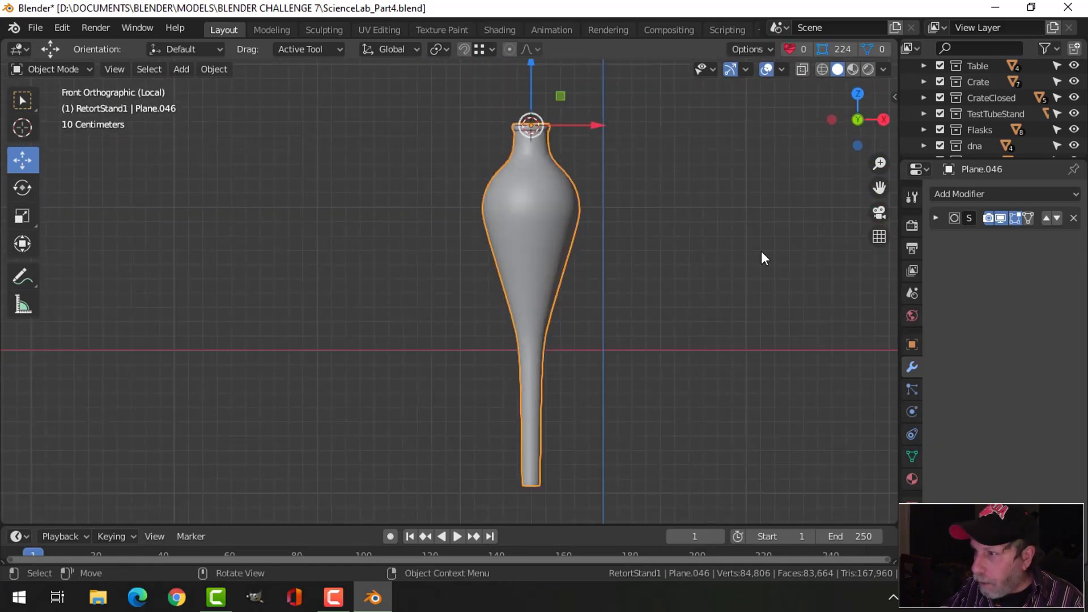
drag(1015, 159, 1016, 175)
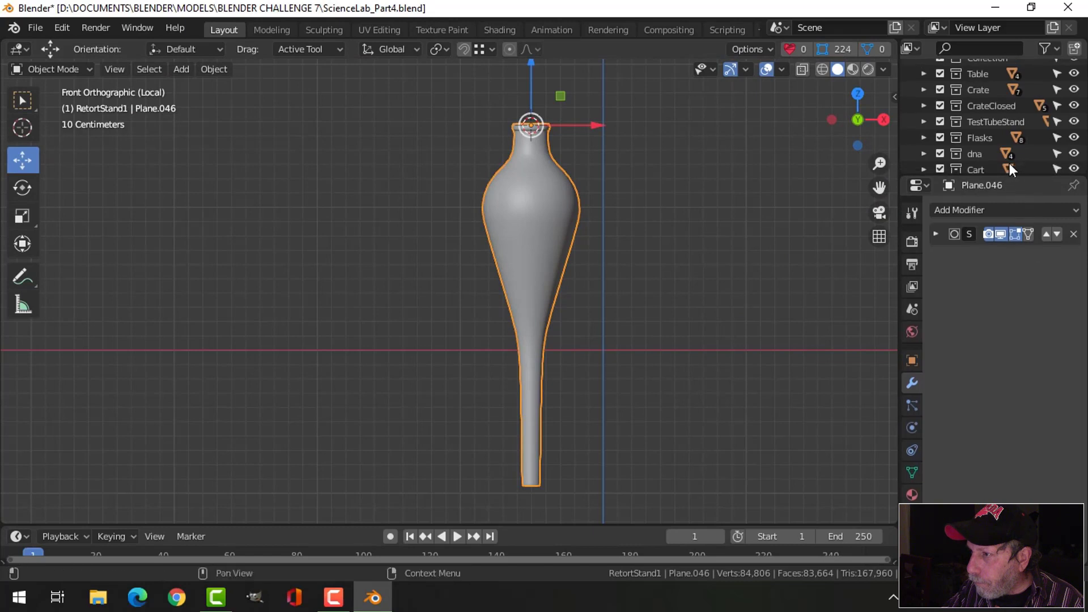
scroll(995, 139, down, 7)
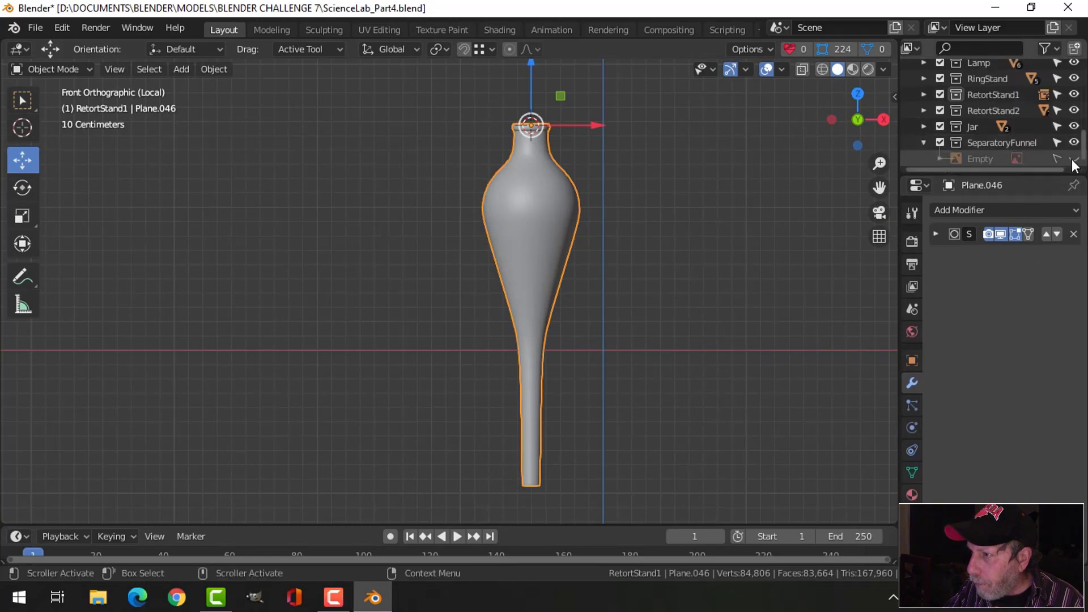
click(1074, 159)
mouse_move(596, 175)
shift+middle_down()
mouse_move(557, 277)
mouse_move(523, 295)
mouse_move(506, 119)
shift+middle_up()
shift+middle_drag(522, 287, 511, 240)
scroll(499, 254, up, 3)
scroll(499, 254, up, 6)
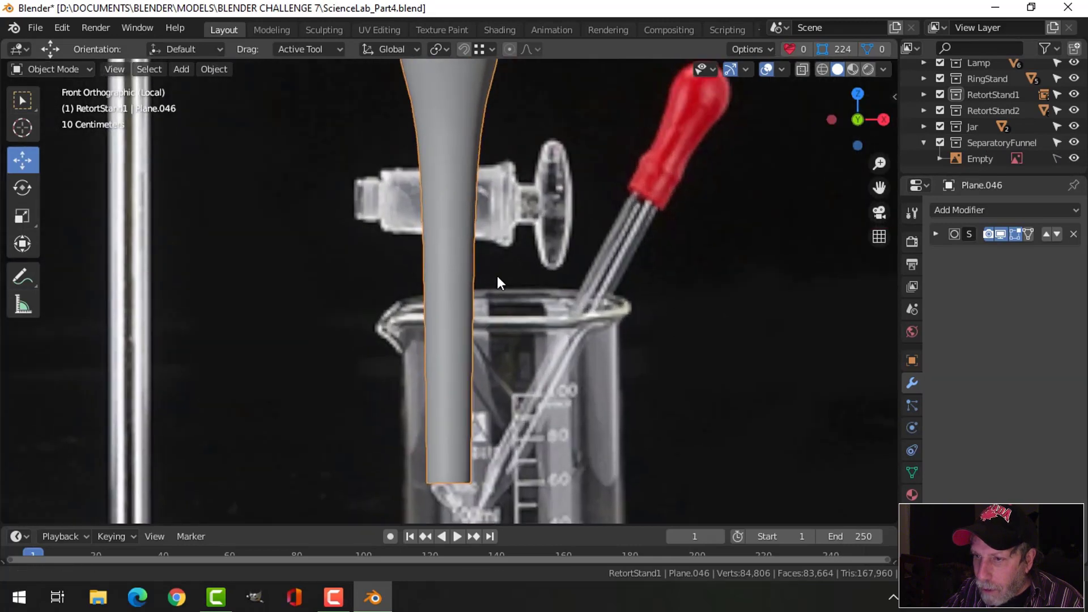
scroll(494, 274, down, 9)
scroll(494, 274, down, 3)
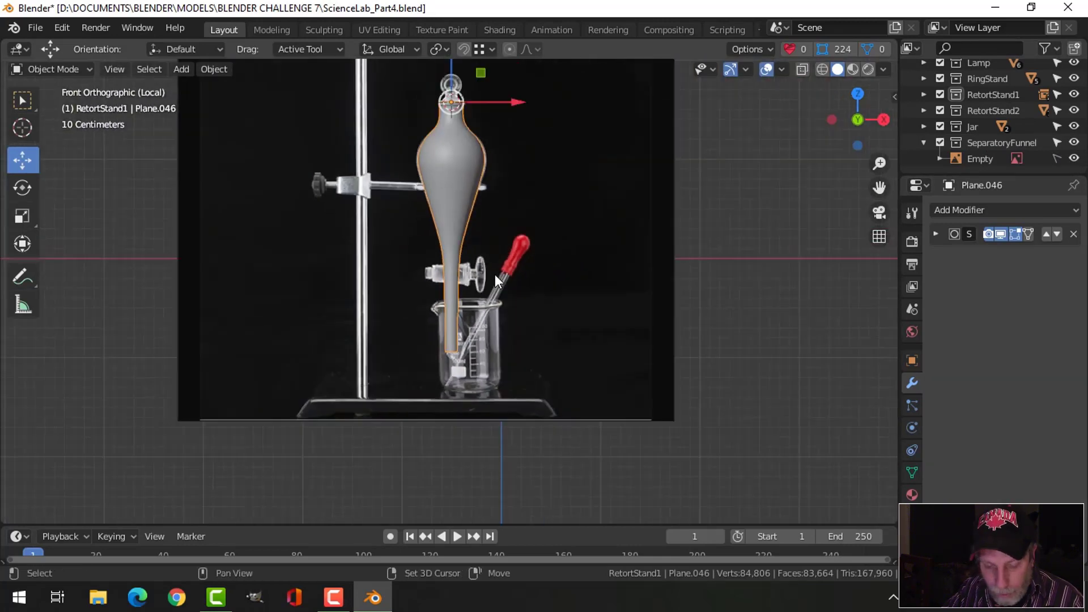
Add a mesh circle with 16 vertices
key(shift+a)
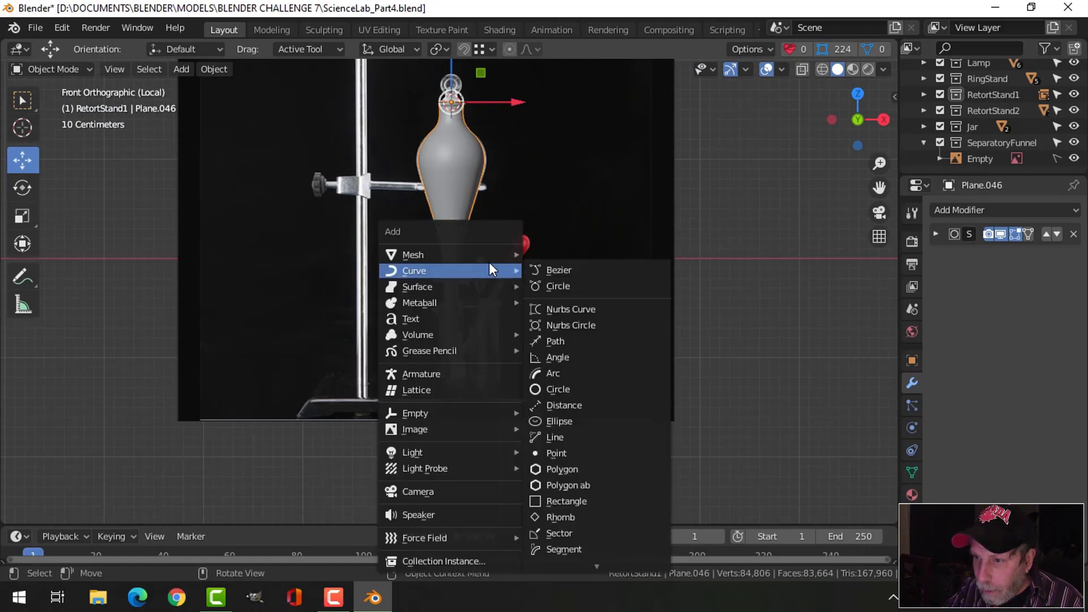
mouse_move(485, 256)
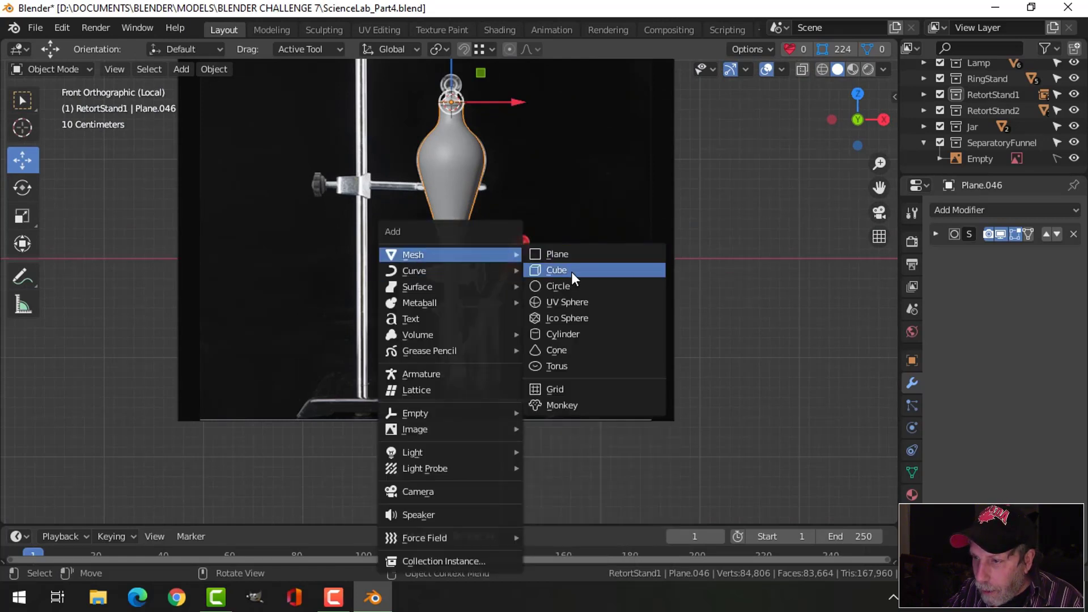
click(569, 286)
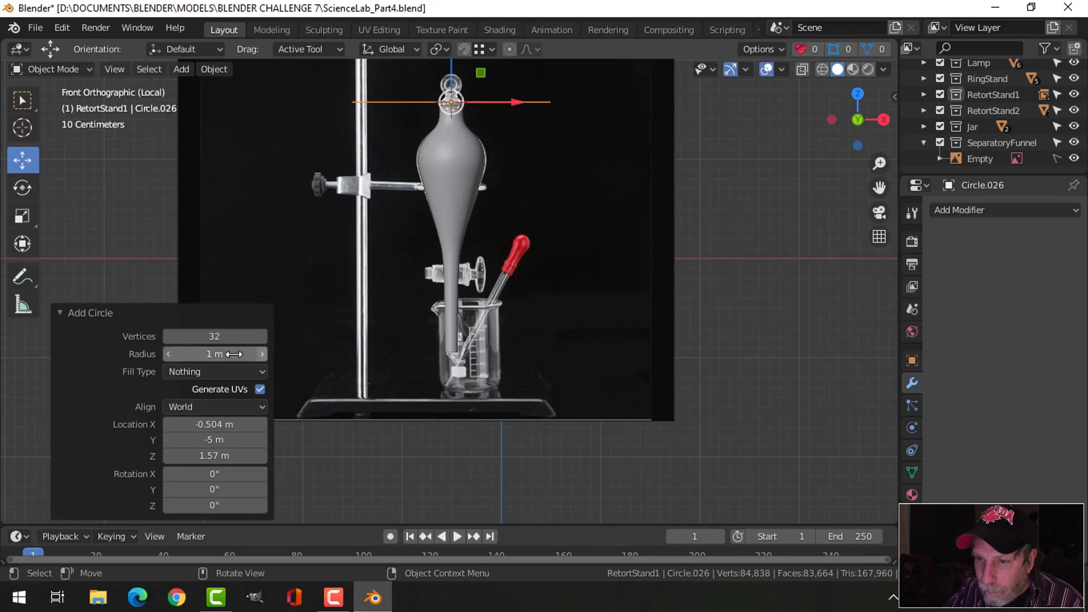
click(214, 336)
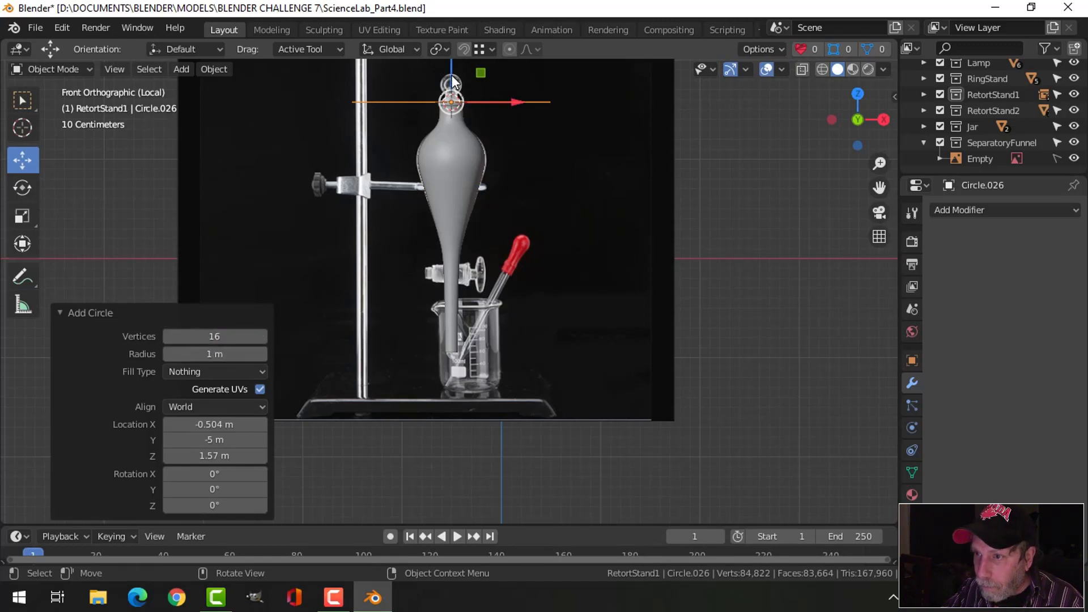
Lower the circle about 1.74 m to the stopcock's height in the reference image and enter vertex editing for it
drag(452, 84, 555, 289)
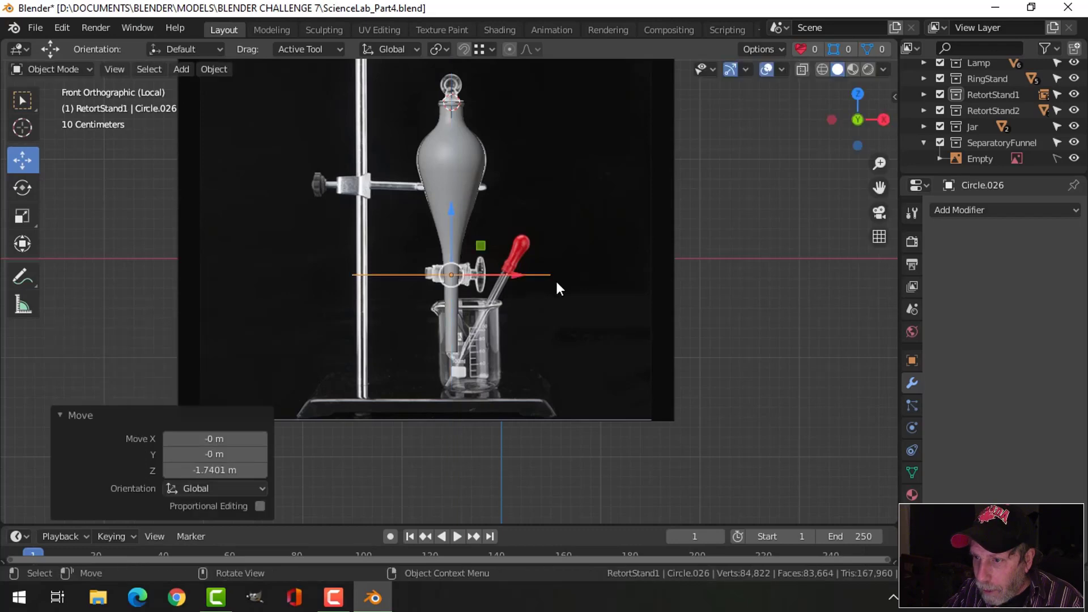
scroll(404, 250, up, 4)
scroll(493, 251, up, 3)
scroll(513, 255, down, 2)
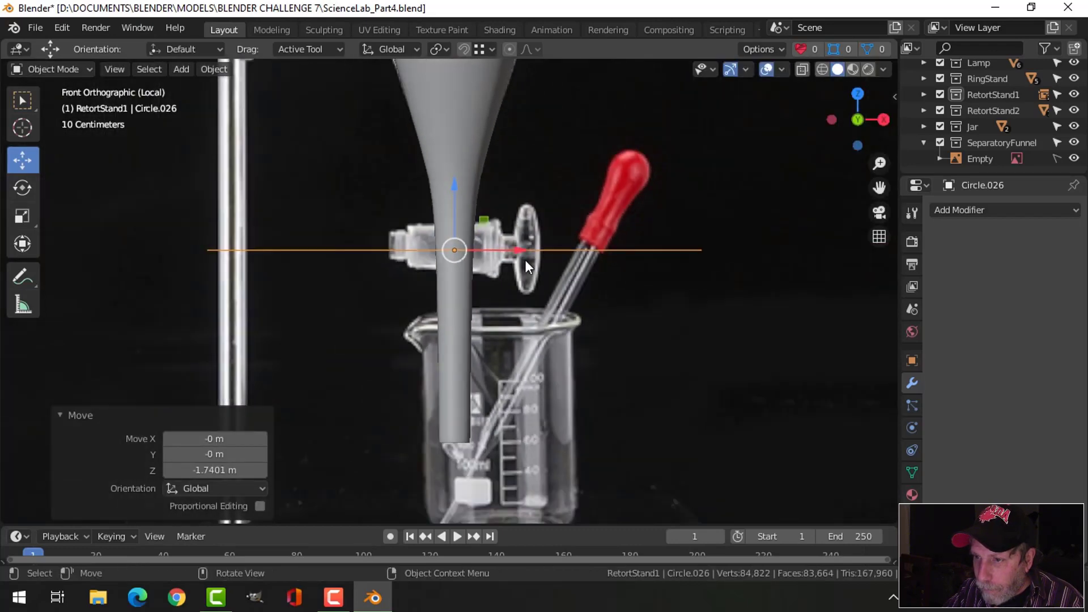
key(Tab)
key(1)
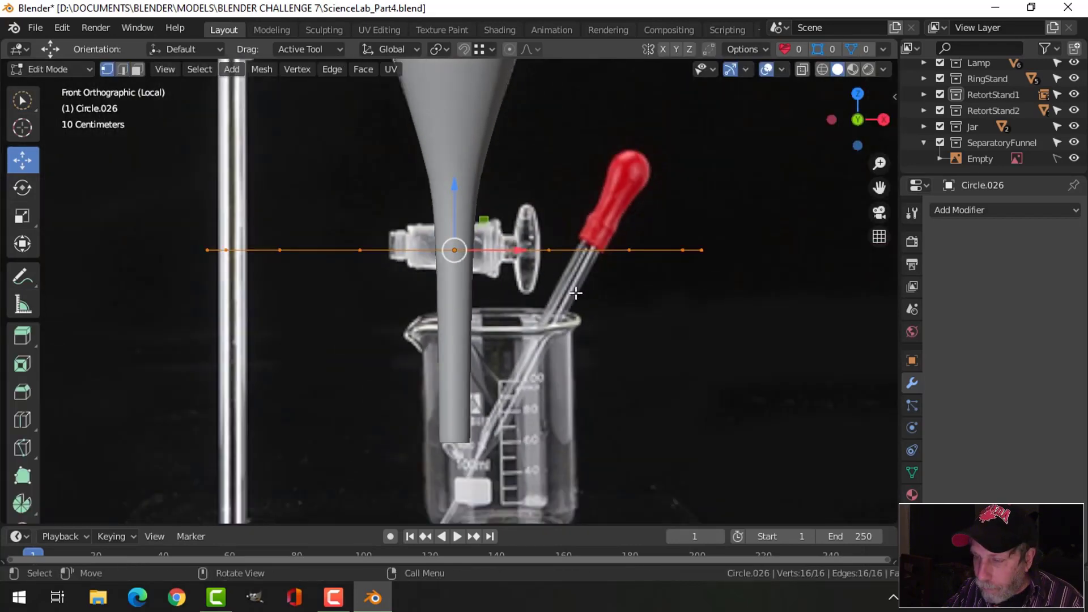
text(r)
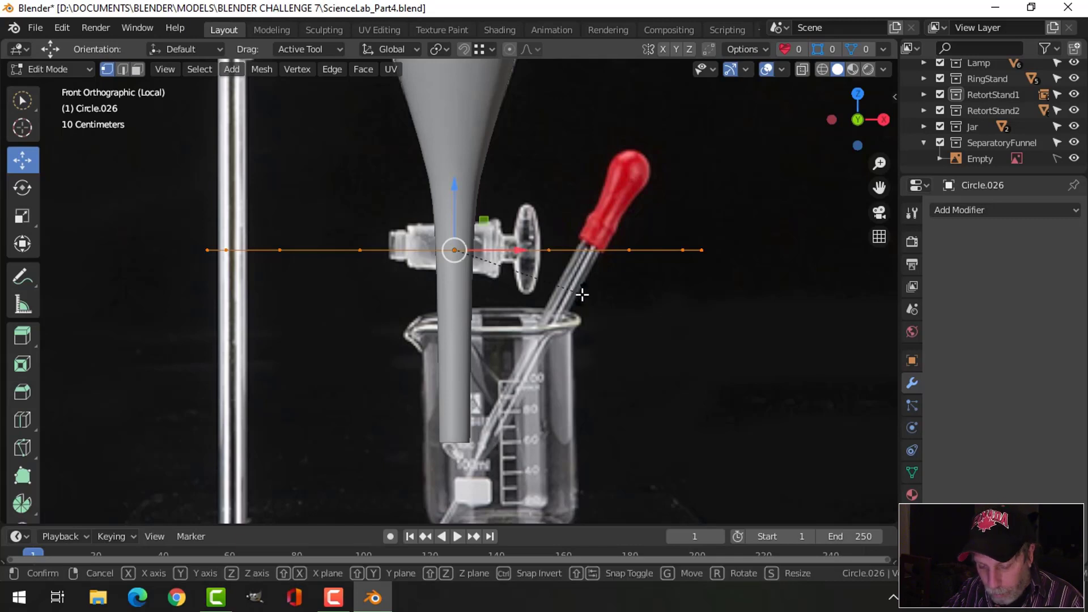
text(70)
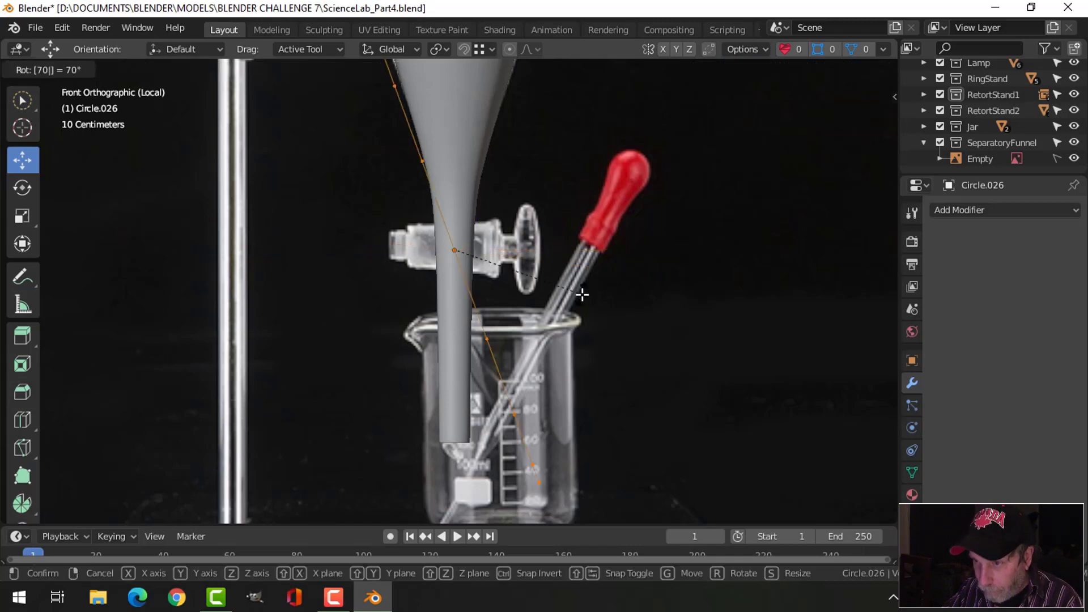
text(0)
key(Escape)
Rotate the circle 90° about the Y axis and scale it down to a factor of about 0.153
text(r)
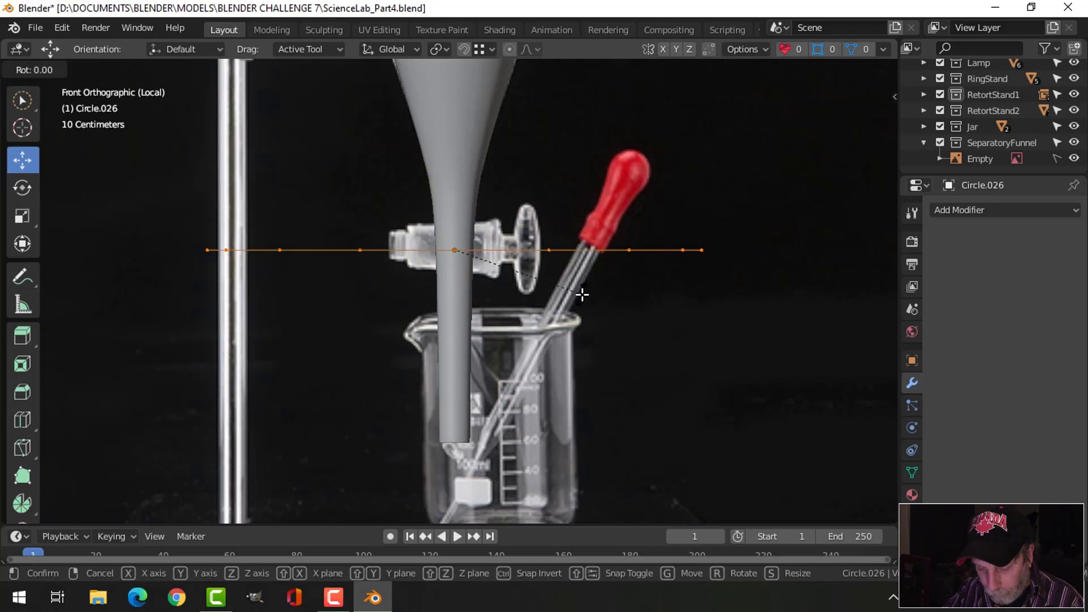
text(y90)
key(Return)
key(s)
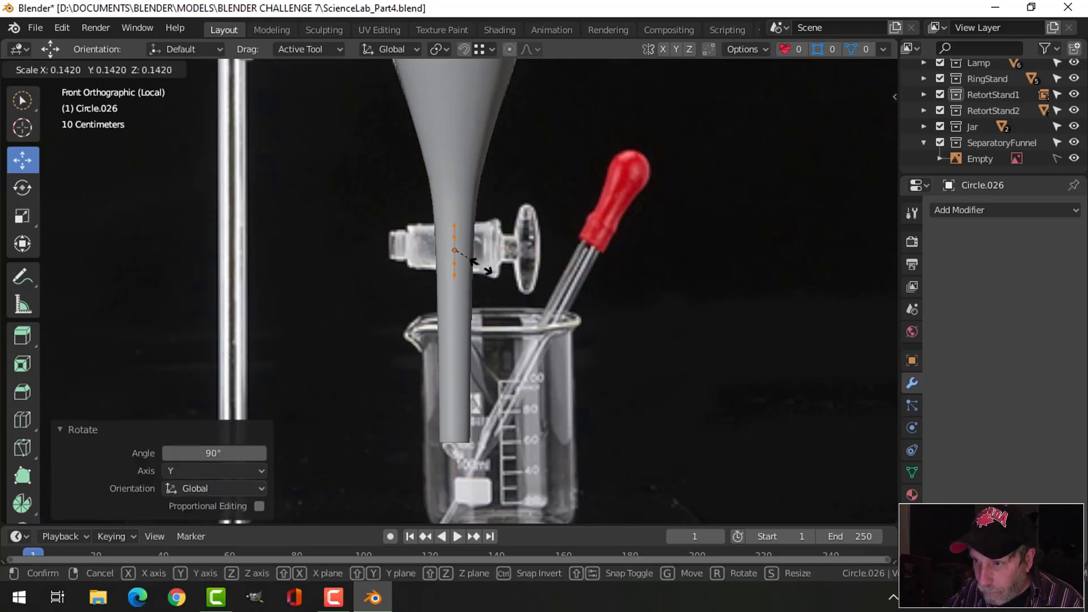
key(Return)
Move the circle about 0.256 m toward negative X to the stopcock's narrow end, scaling it by 0.37 and aligning it with the reference
key(g)
key(x)
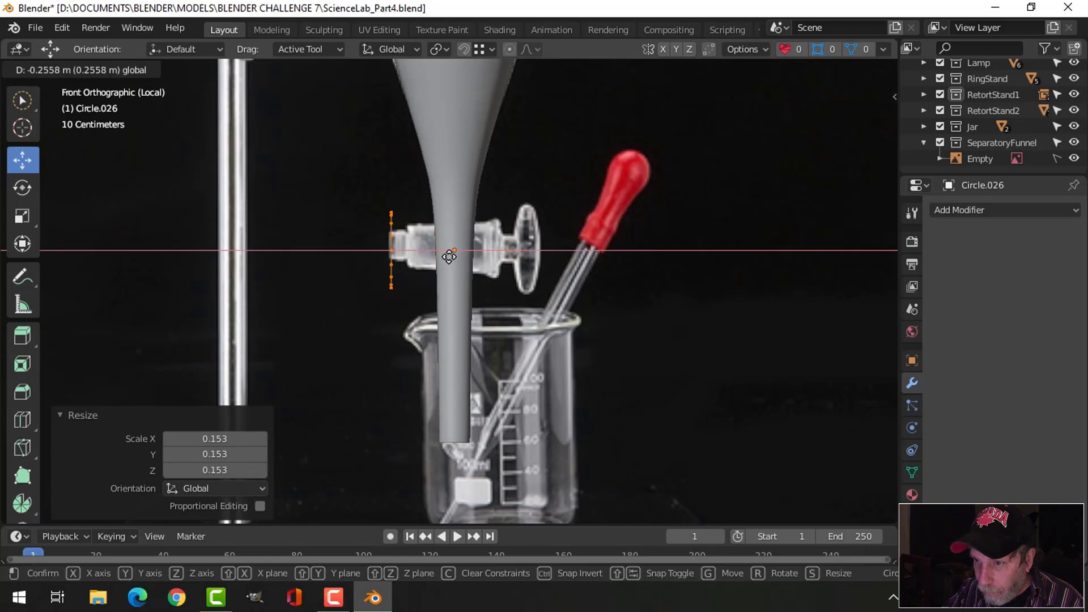
key(Return)
scroll(453, 260, up, 6)
key(s)
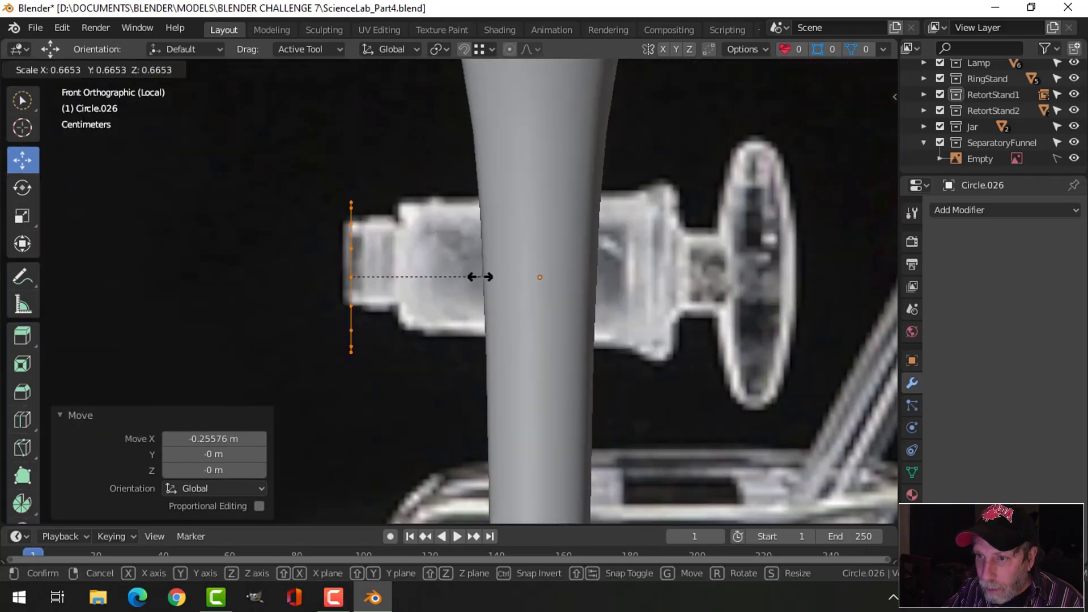
key(Return)
key(g)
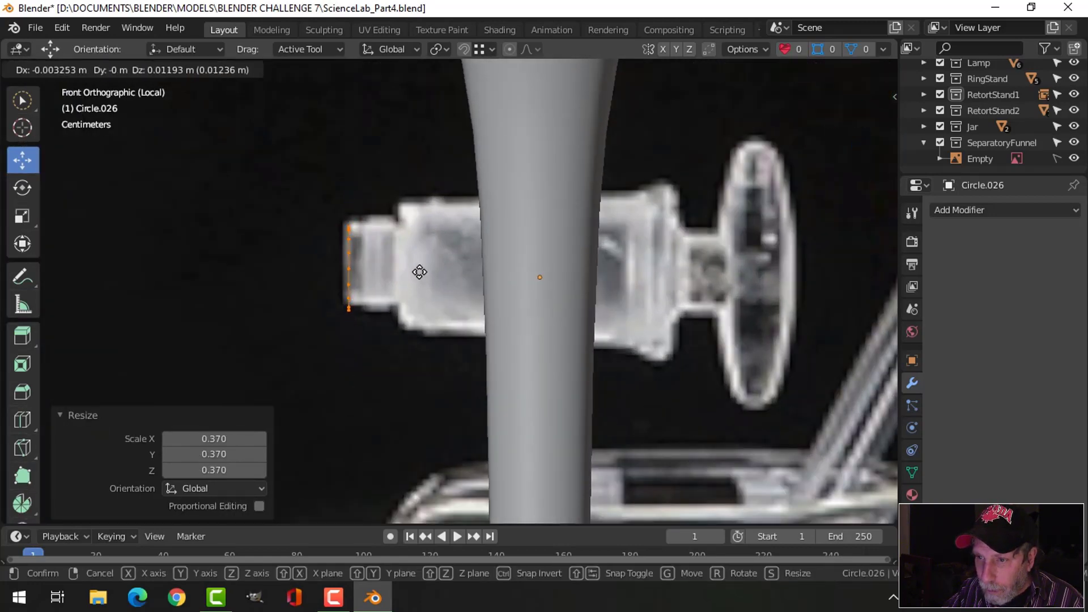
key(Return)
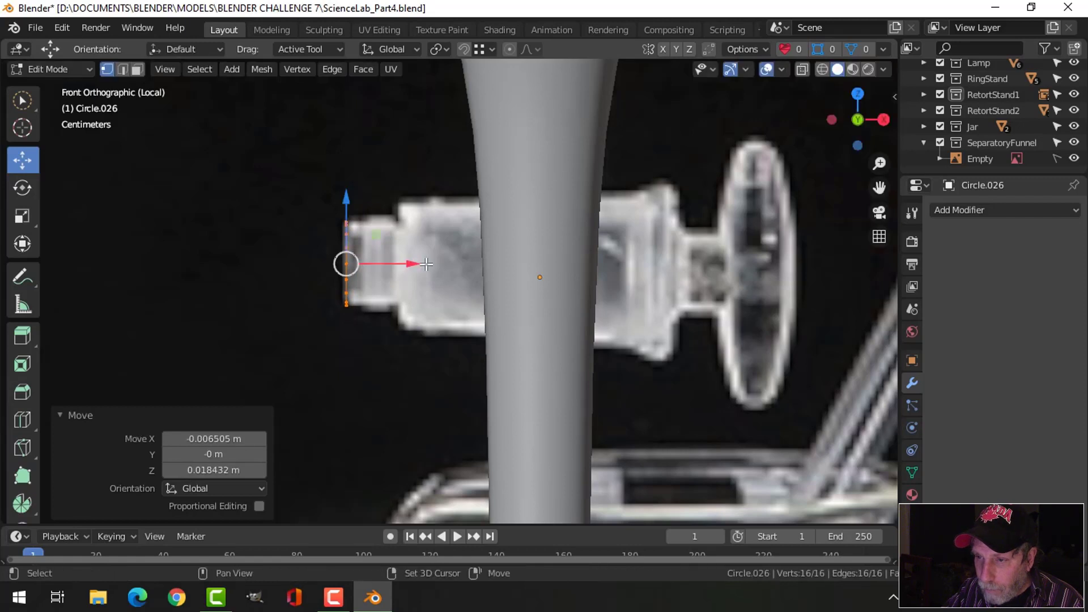
Extrude the ring about 0.02 m along X for the stopcock's end cap and switch the viewport to wireframe shading
scroll(447, 269, up, 2)
key(e)
key(Return)
drag(441, 264, 463, 264)
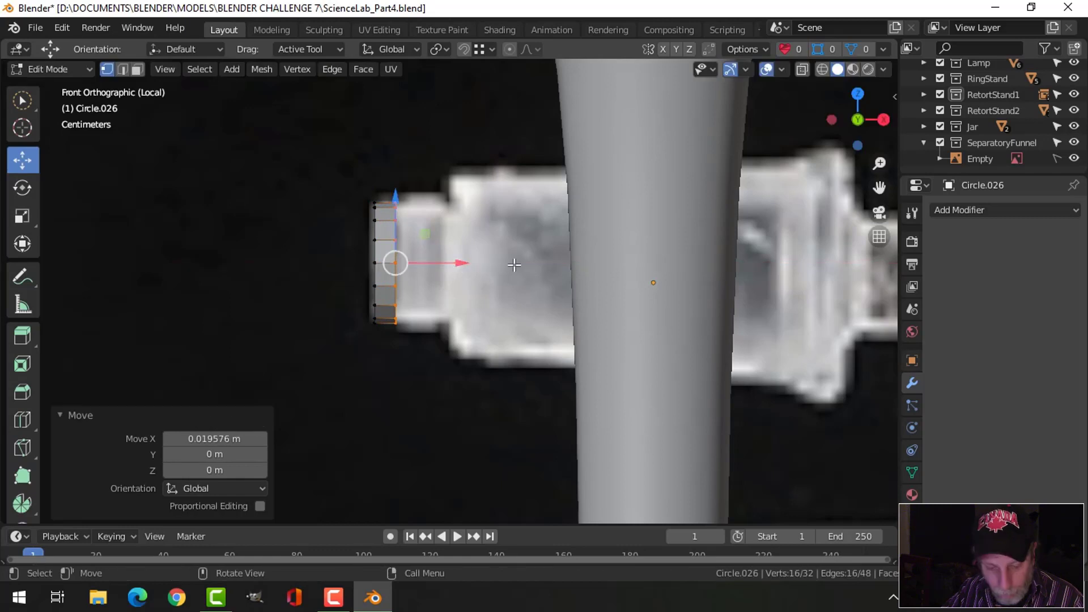
key(z)
click(384, 264)
Extrude the ring in place with a slight outward scale, then extrude it along X up to the wide barrel's shoulder
key(e)
key(Return)
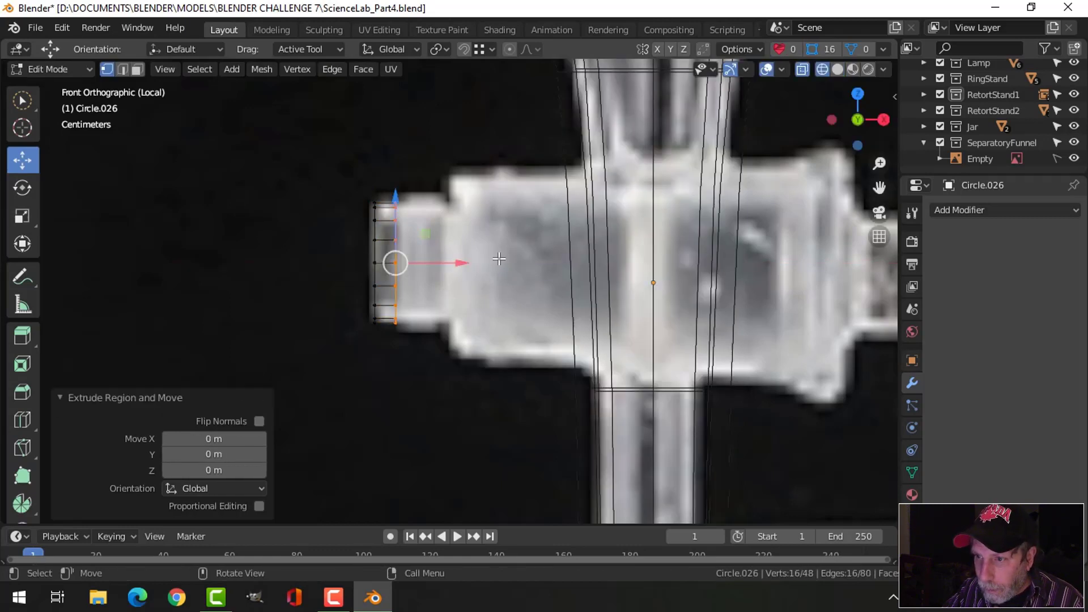
key(s)
click(515, 275)
key(e)
key(Return)
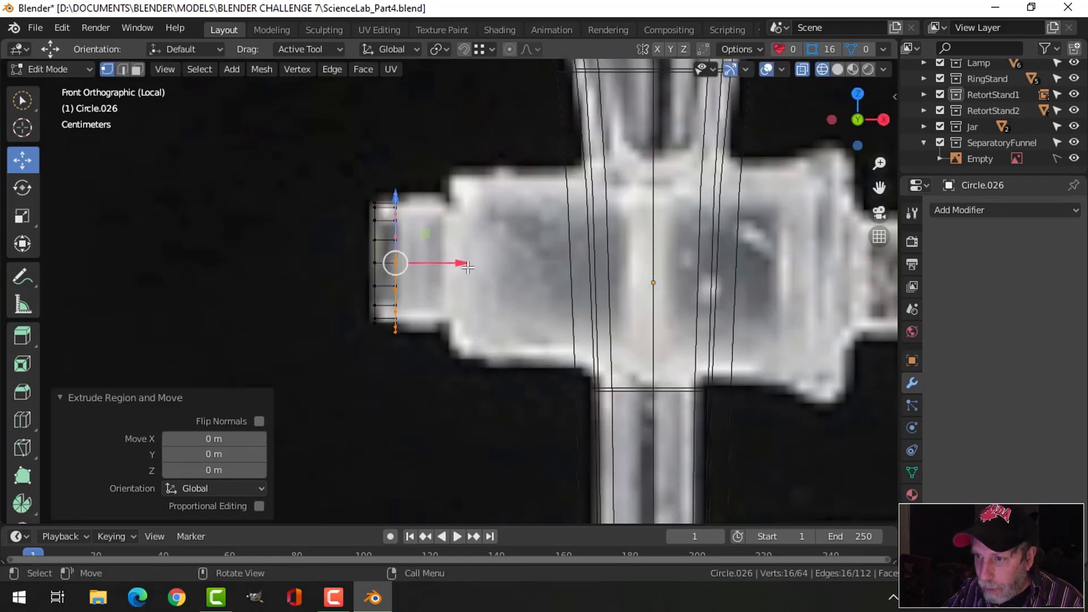
drag(473, 263, 489, 263)
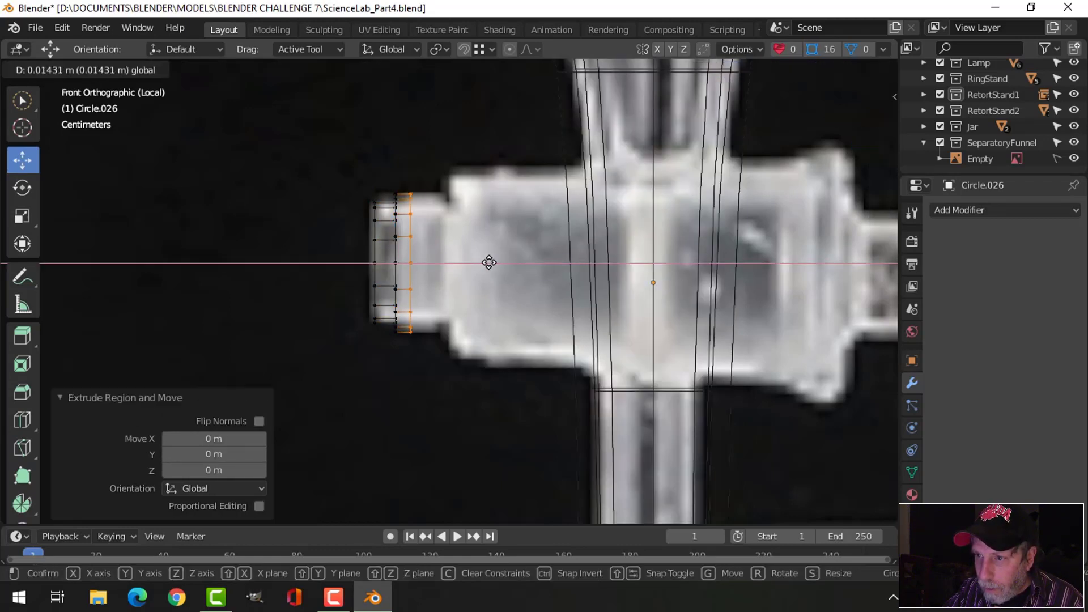
click(520, 266)
Extrude the shoulder ring in place and scale it up by about 1.3 to match the barrel's radius
key(e)
key(Return)
key(s)
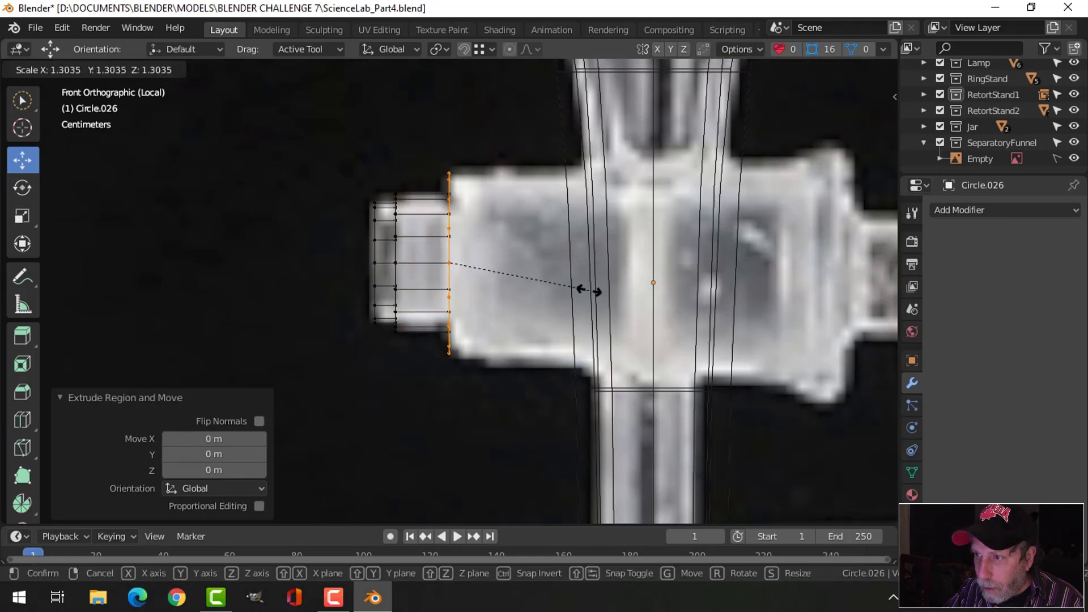
click(594, 294)
Extrude the barrel ring about 0.34 m along X to the start of the flange and expand the selection to the whole barrel
shift+middle_drag(602, 279, 507, 277)
scroll(484, 274, down, 1)
key(e)
key(Return)
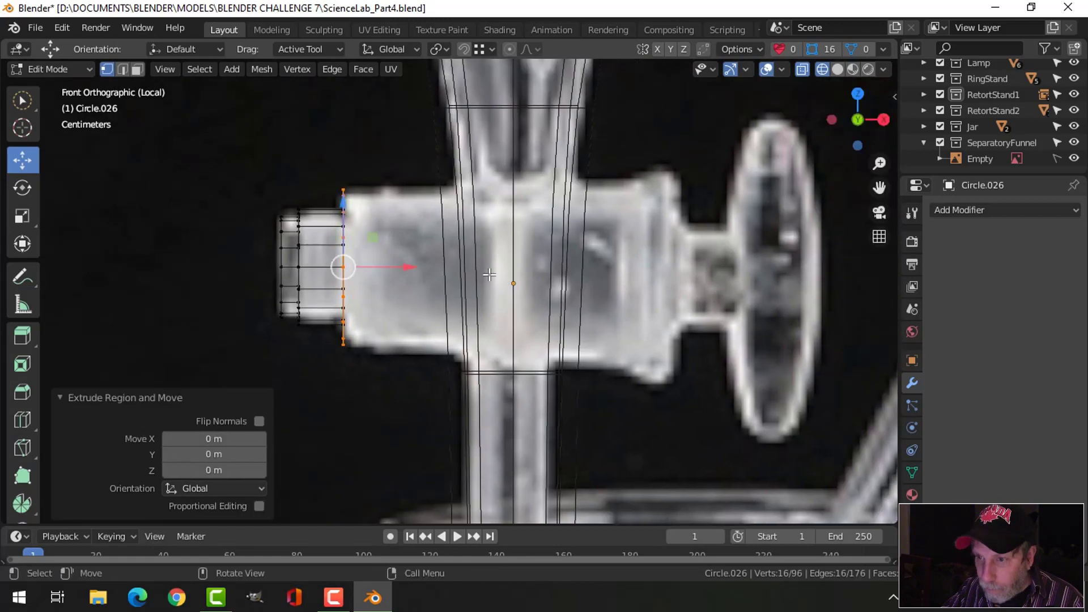
drag(413, 263, 676, 255)
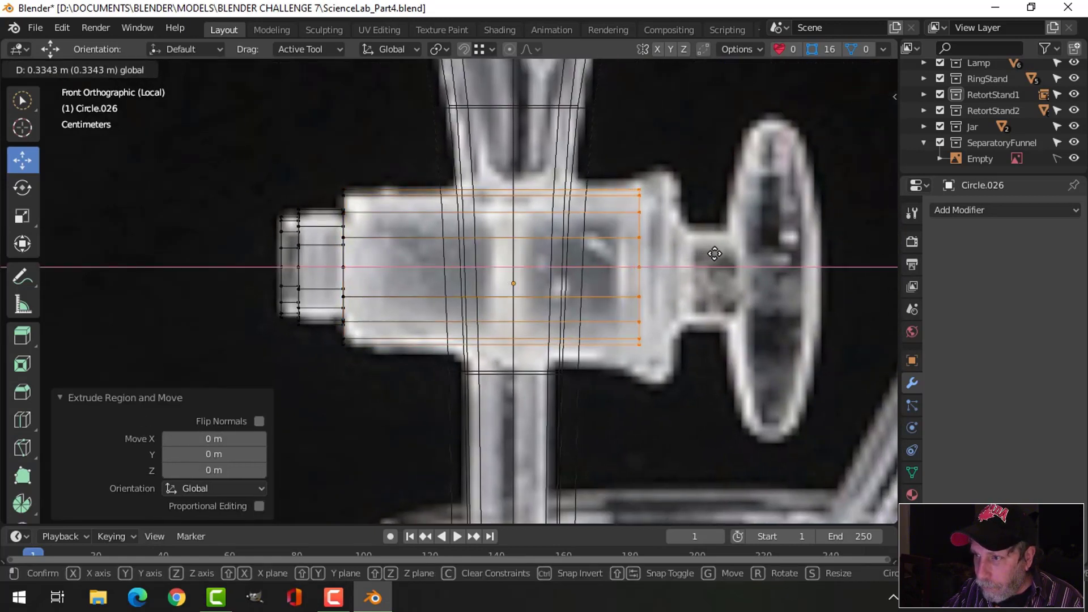
drag(718, 252, 718, 253)
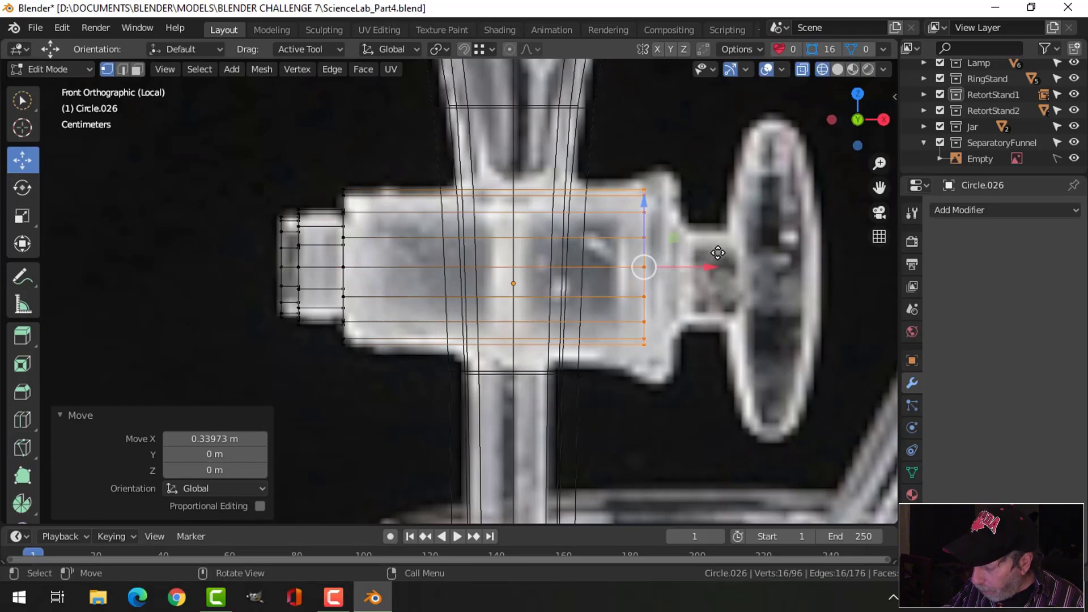
key(ctrl+KP_Add)
key(s)
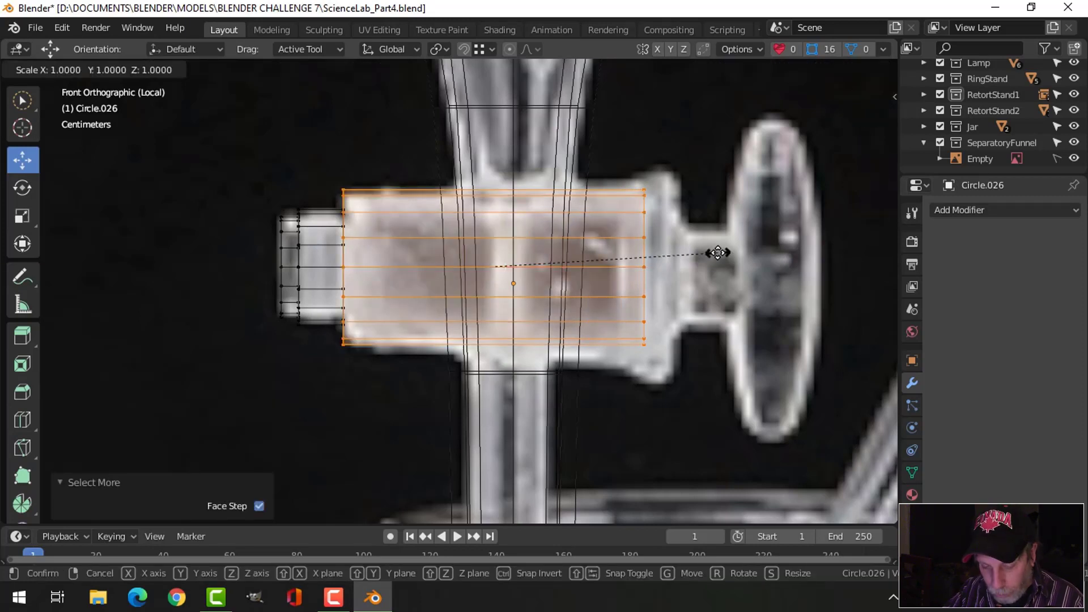
key(x)
key(Escape)
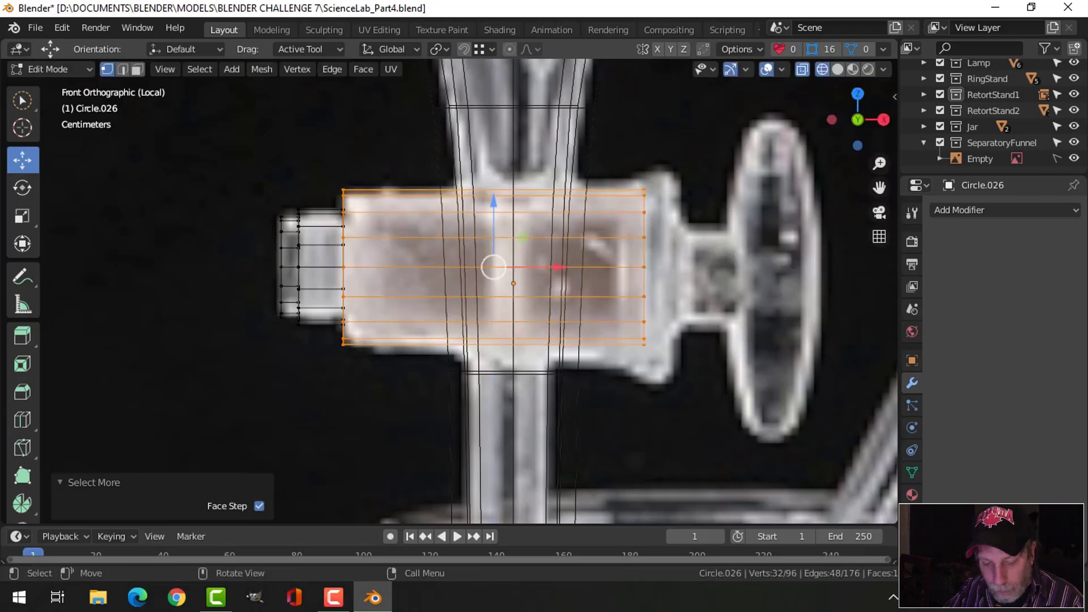
Scale the barrel section up slightly in Y and Z only, excluding X, and deselect everything
key(s)
key(shift+x)
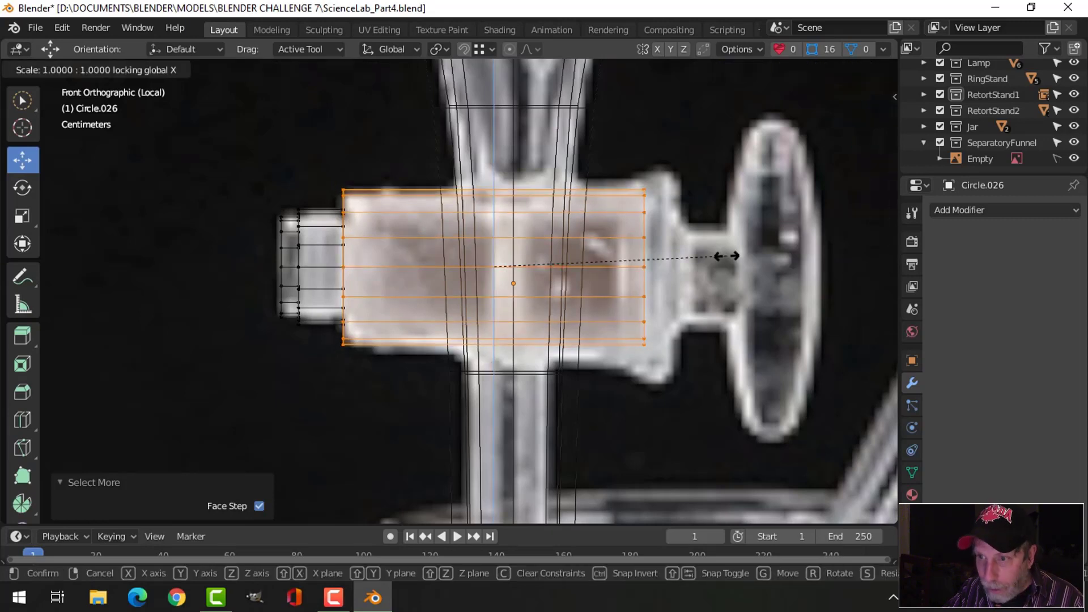
click(741, 255)
key(alt+a)
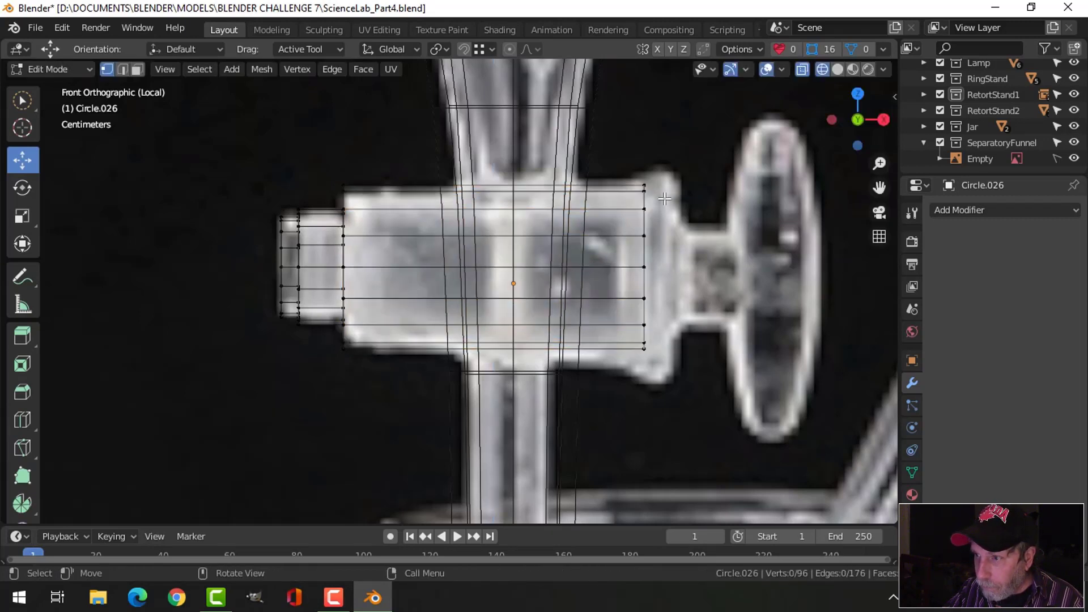
Select the barrel's edge loop on the handle side, extrude it in place and scale it up by about 1.24 for the flange
alt+click(644, 203)
shift+middle_drag(721, 206, 671, 199)
key(e)
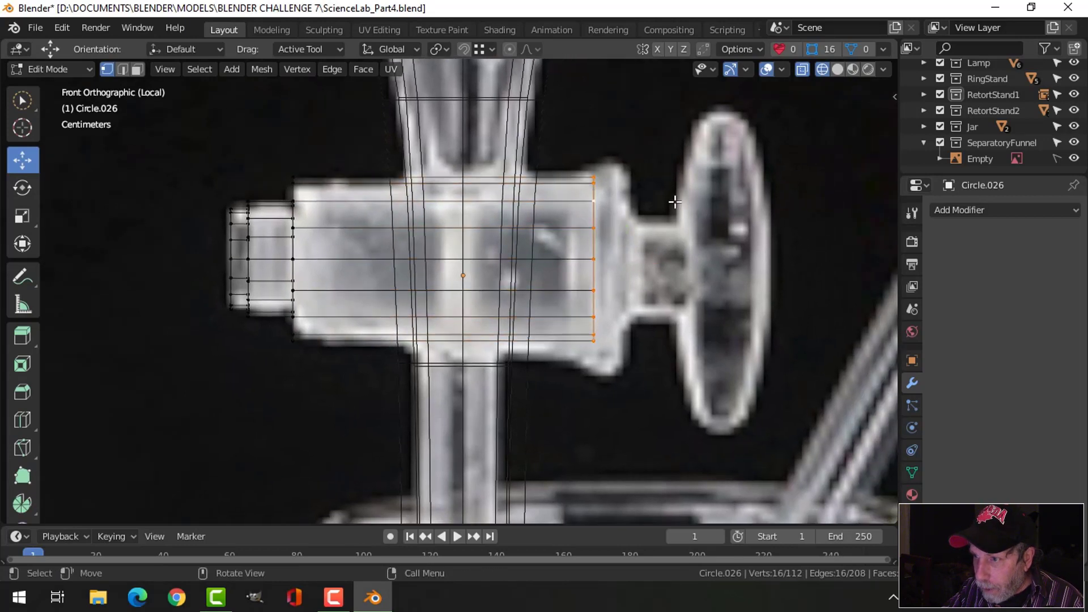
right_click(675, 205)
key(s)
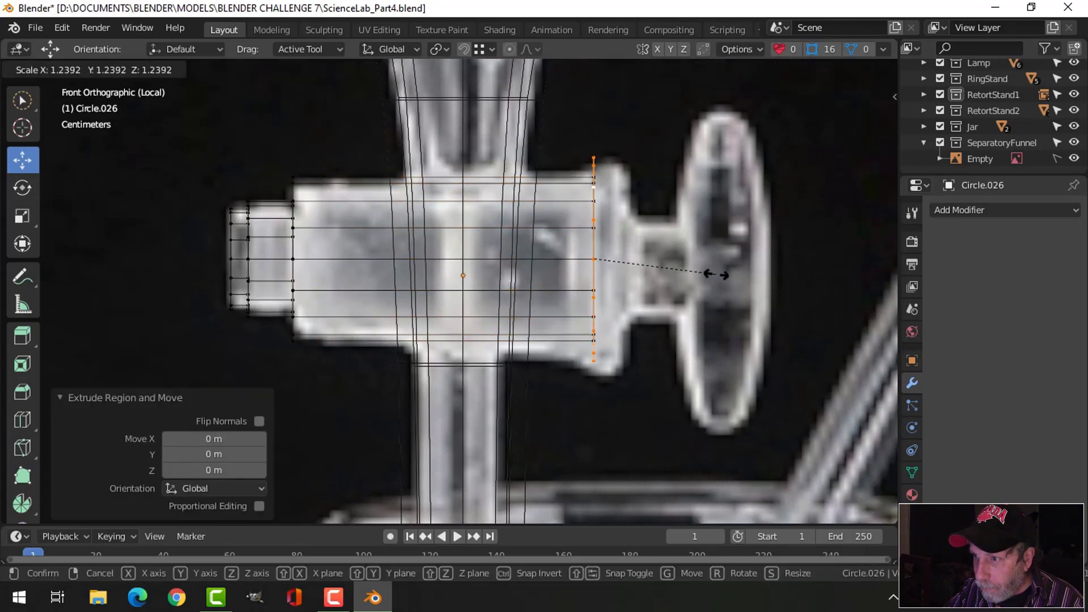
click(715, 275)
Extrude the flange ring about 0.036 m along X and nudge it about 0.004 m further to match the reference's flange thickness
key(e)
key(x)
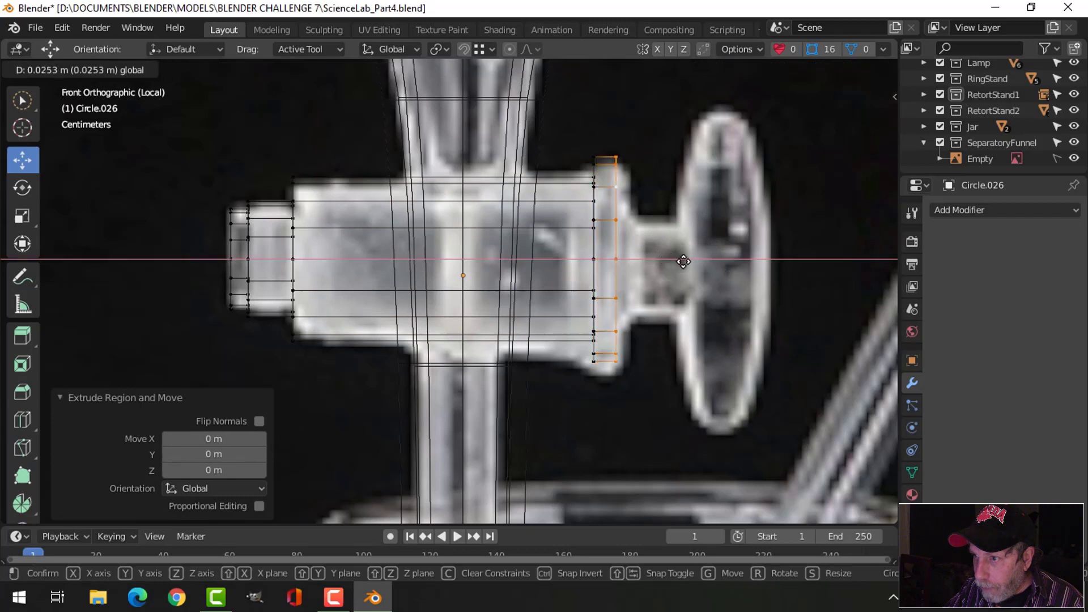
click(691, 263)
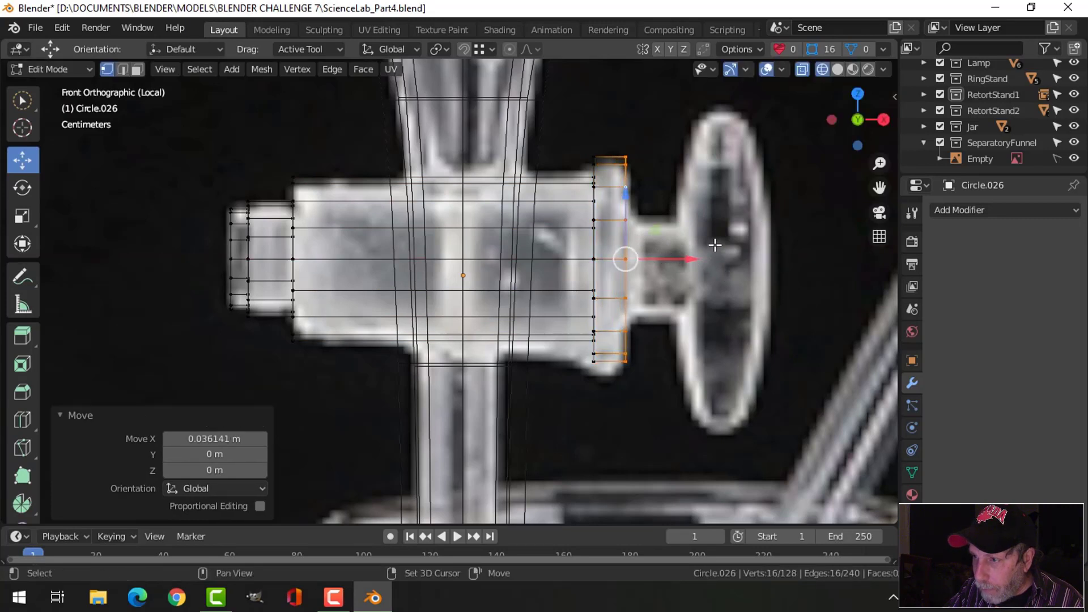
shift+middle_drag(691, 263, 626, 258)
key(g)
drag(623, 259, 623, 259)
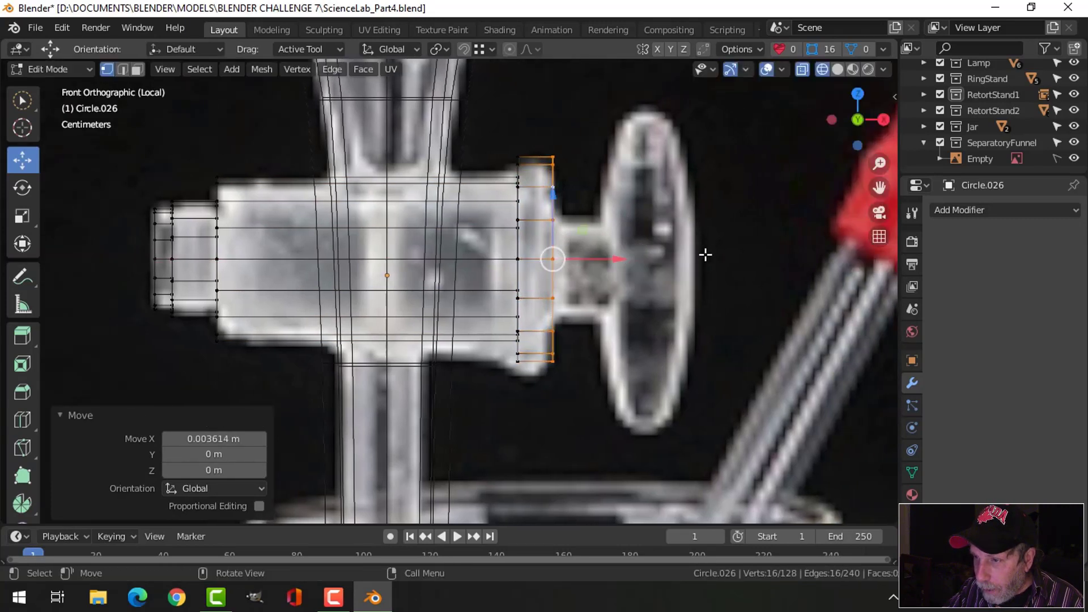
Extrude the flange's outer ring in place and scale it down to about 0.48 for the handle's neck
key(e)
right_click(704, 254)
key(s)
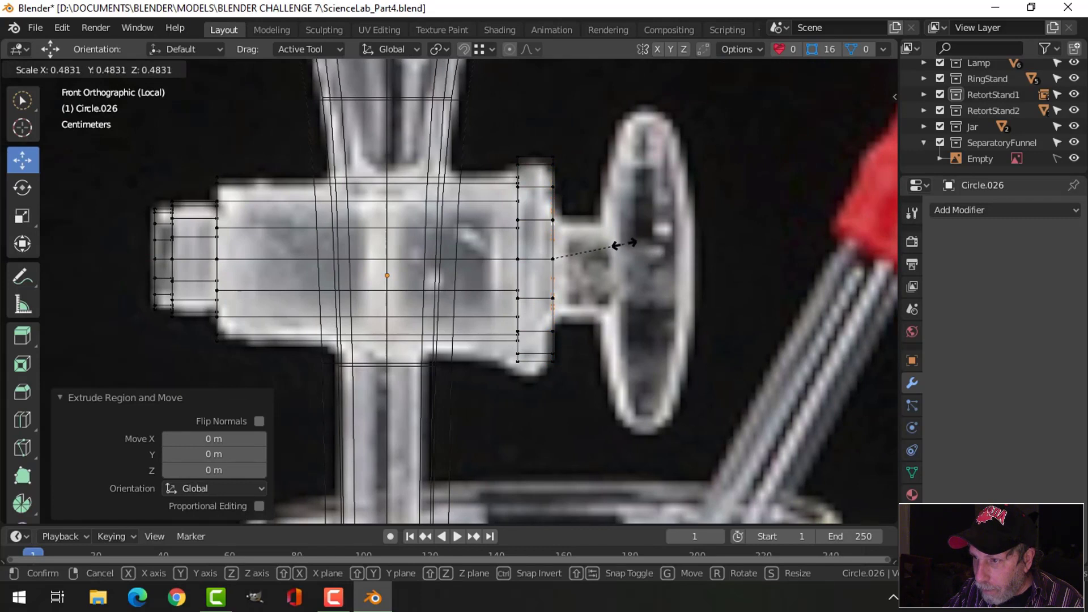
click(619, 245)
Extrude the neck ring about 0.058 m along X up to the oval handle
key(e)
right_click(619, 249)
drag(618, 259, 671, 260)
click(673, 260)
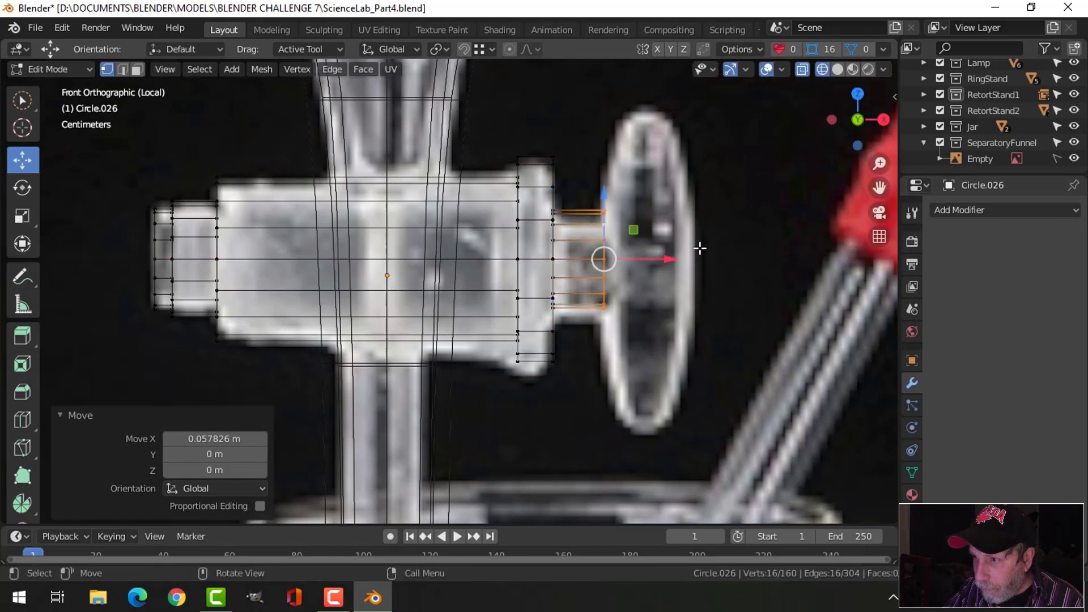
Extrude the neck's end ring in place and scale it up by about 3.02 for the handle disc
shift+middle_drag(699, 245, 638, 221)
key(e)
right_click(638, 221)
key(s)
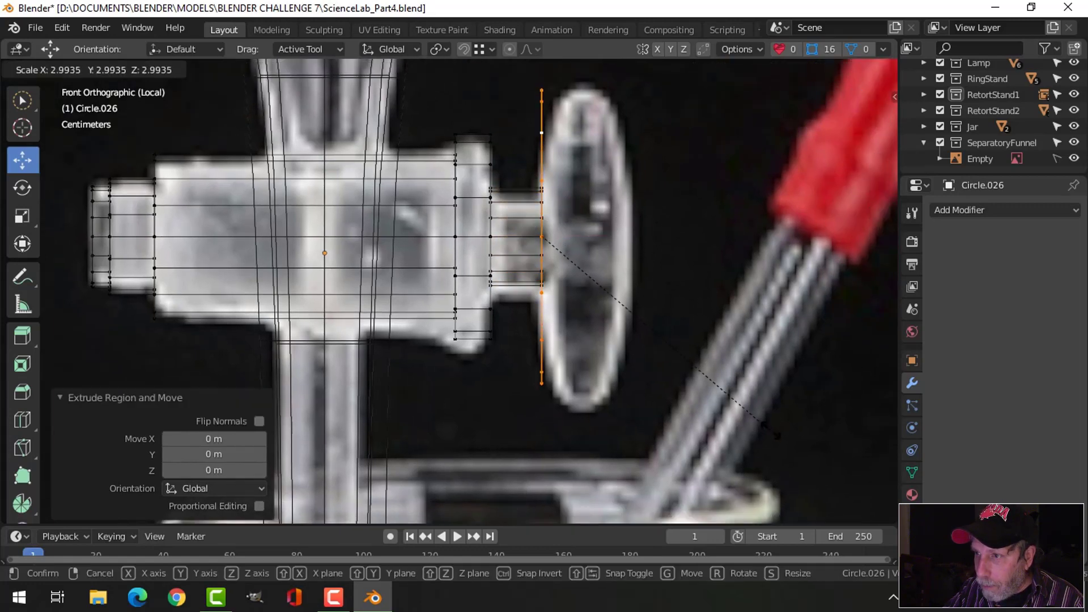
click(774, 428)
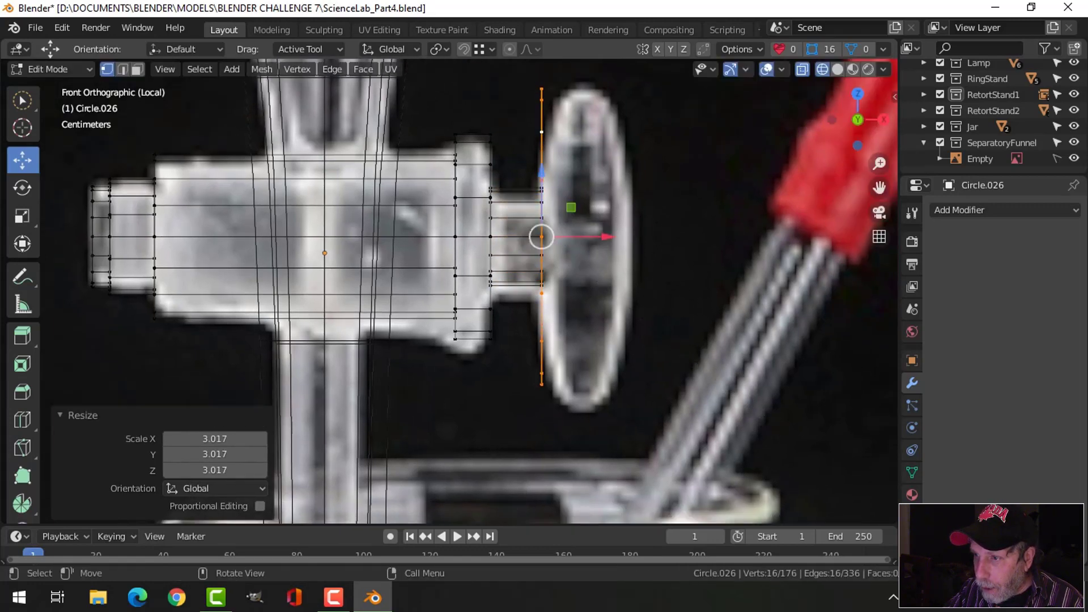
Extrude the handle disc's ring about 0.096 m along X to give the handle its thickness
shift+middle_drag(724, 314, 661, 330)
key(e)
right_click(633, 324)
drag(539, 251, 623, 255)
Switch the viewport to solid shading and hide the reference image
key(z)
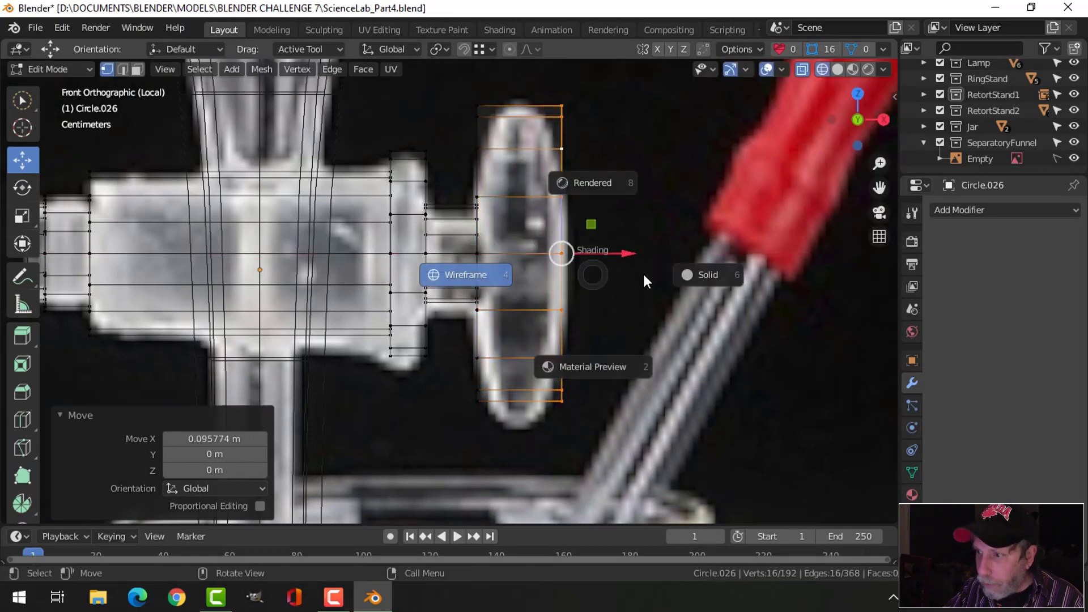
click(682, 276)
scroll(702, 267, down, 1)
middle_drag(703, 267, 595, 292)
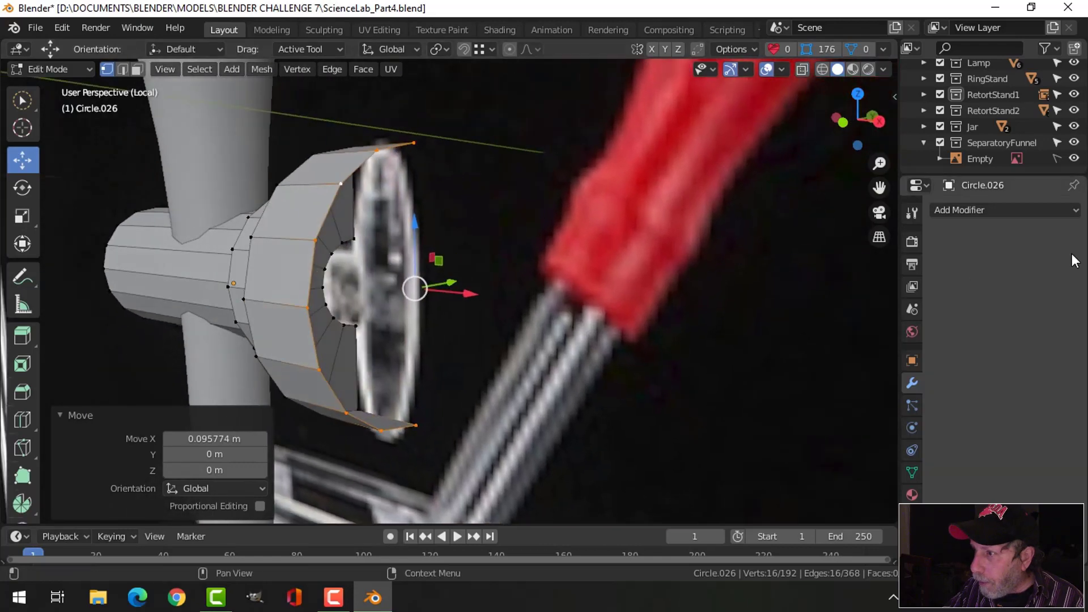
click(1074, 158)
Extrude the handle's open rim in place, scale it to about 0.63 and fill the opening with a face
middle_drag(709, 214, 599, 238)
key(e)
right_click(600, 238)
key(s)
click(517, 277)
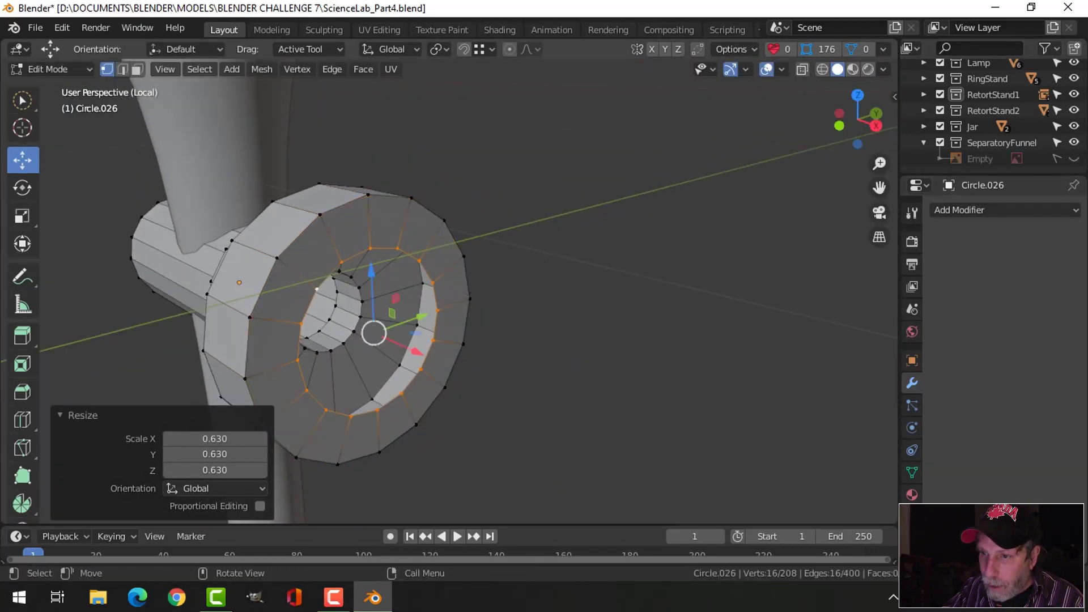
key(f)
click(515, 274)
Close the barrel's open end opposite the handle by extruding its edge loop in place, scaling it inward and filling it with a face
middle_drag(515, 275, 595, 250)
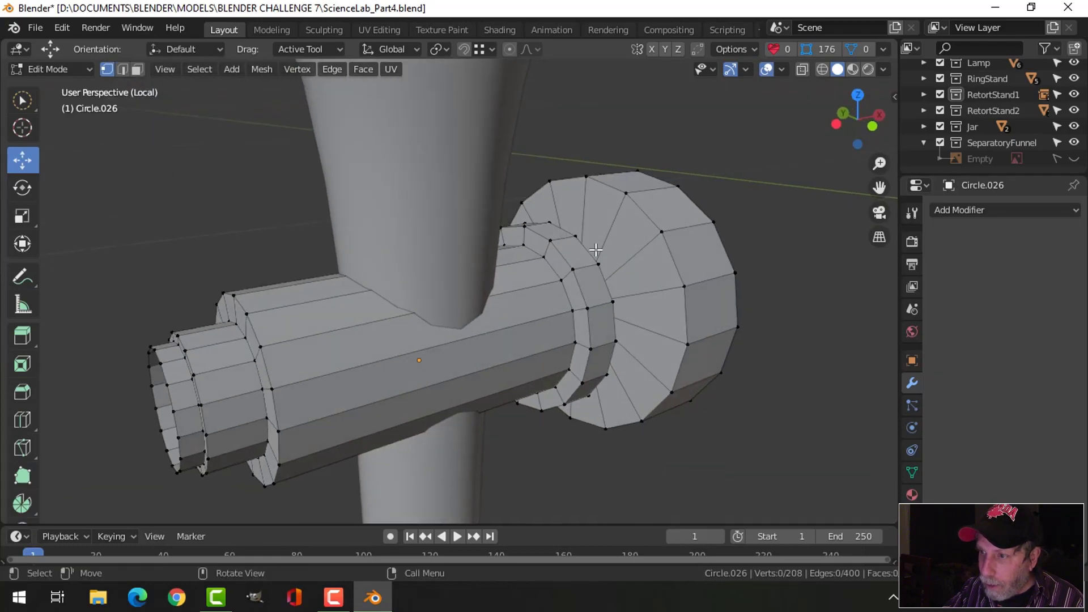
key(2)
alt+click(647, 213)
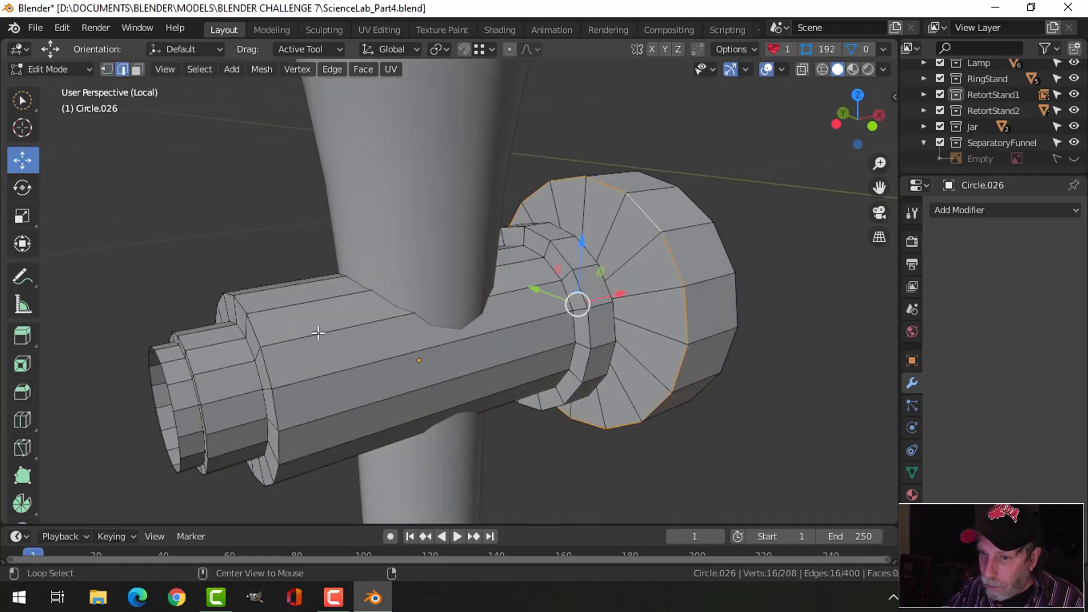
key(alt+a)
shift+middle_drag(306, 328, 396, 292)
alt+click(293, 331)
middle_drag(558, 322, 576, 316)
key(e)
right_click(575, 316)
key(s)
click(505, 327)
key(f)
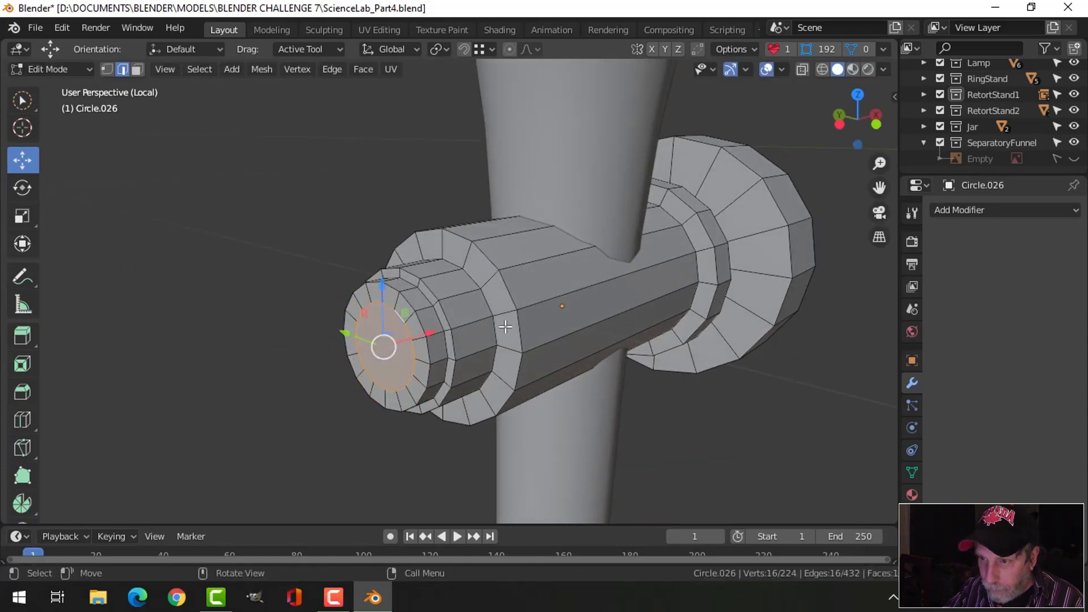
Bevel the outer edge loops of the stepped barrel end, flange and handle disc by about 0.006 m with one segment
key(alt+a)
alt+click(419, 311)
scroll(430, 297, up, 5)
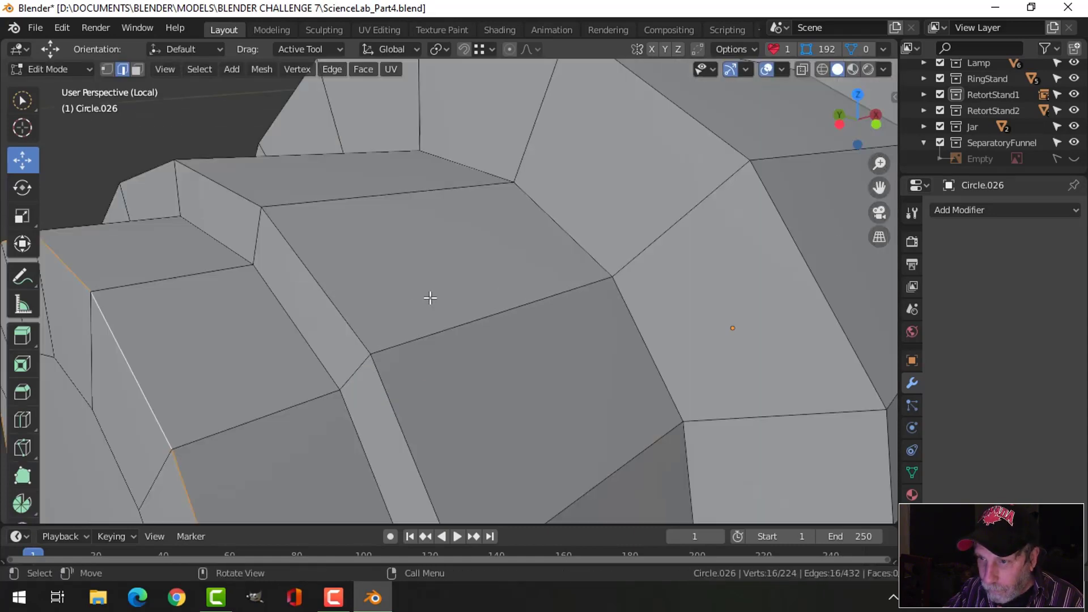
alt+shift+click(334, 294)
alt+shift+click(712, 133)
scroll(714, 129, down, 6)
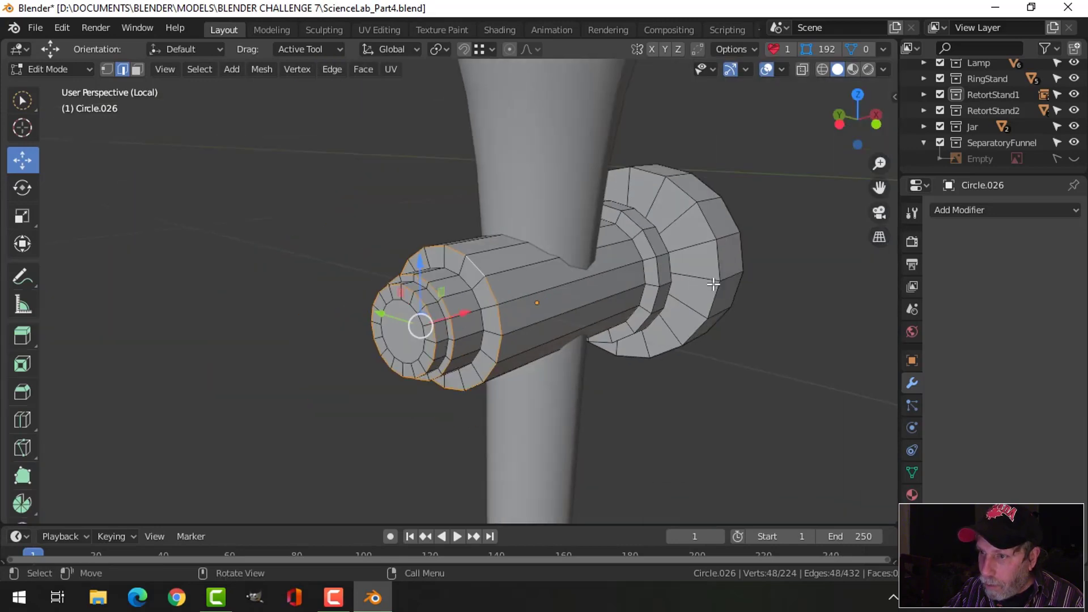
middle_drag(660, 306, 541, 289)
scroll(544, 287, up, 2)
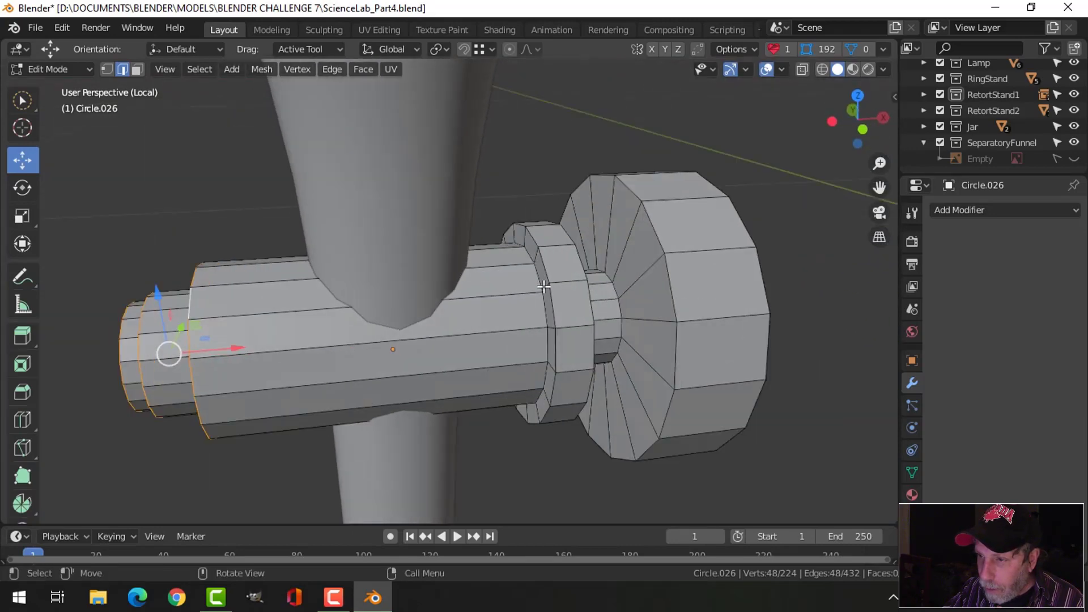
alt+shift+click(549, 266)
alt+shift+click(581, 253)
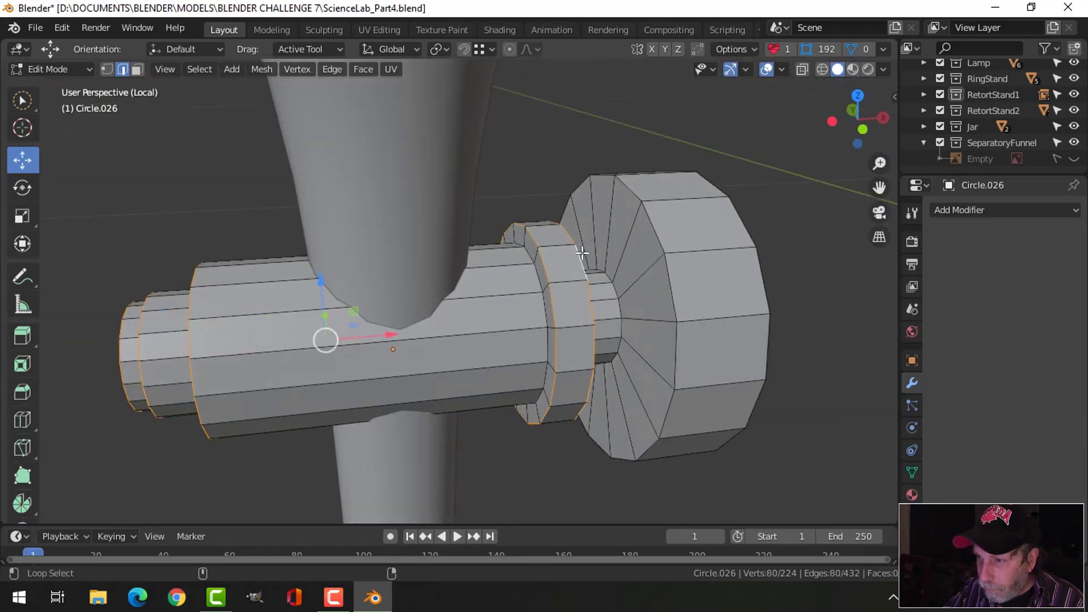
alt+shift+click(653, 225)
middle_drag(652, 225, 594, 287)
alt+shift+click(591, 271)
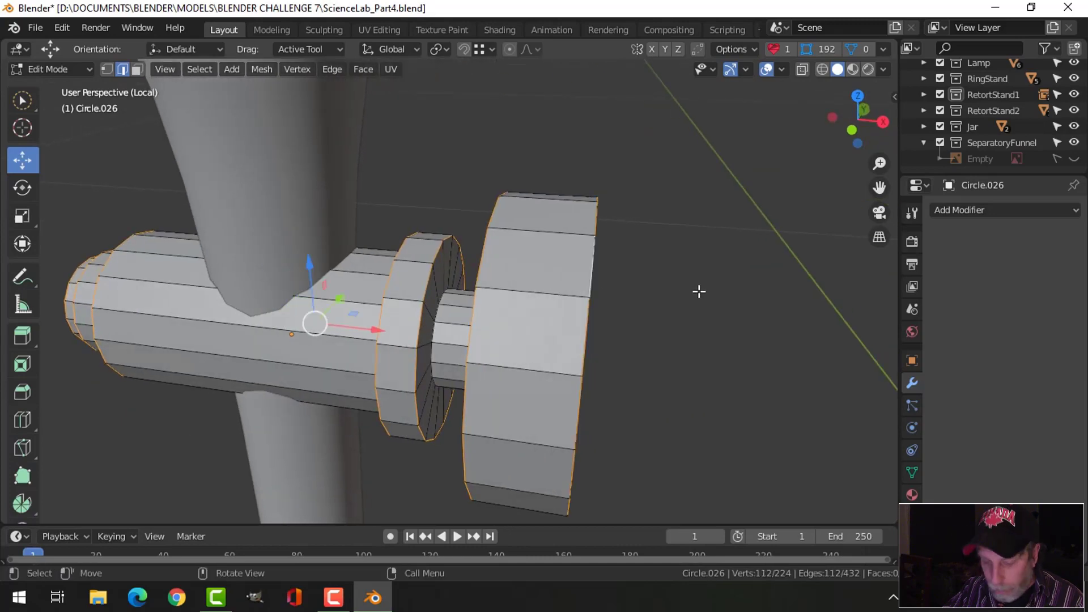
key(ctrl+b)
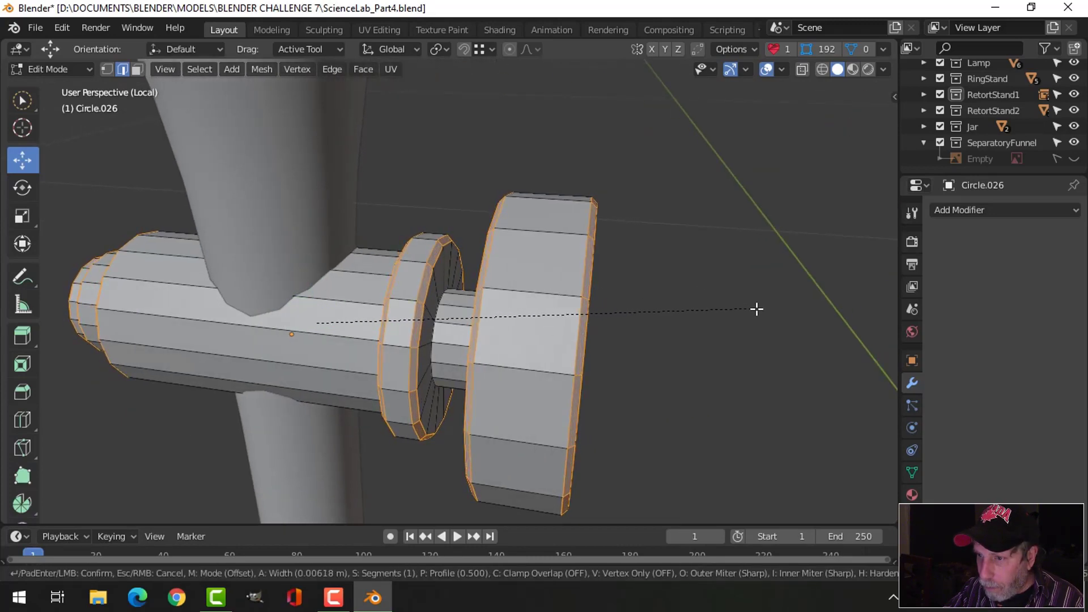
click(754, 308)
Give the stopcock a level 1 Subdivision Surface modifier and smooth shading
key(Tab)
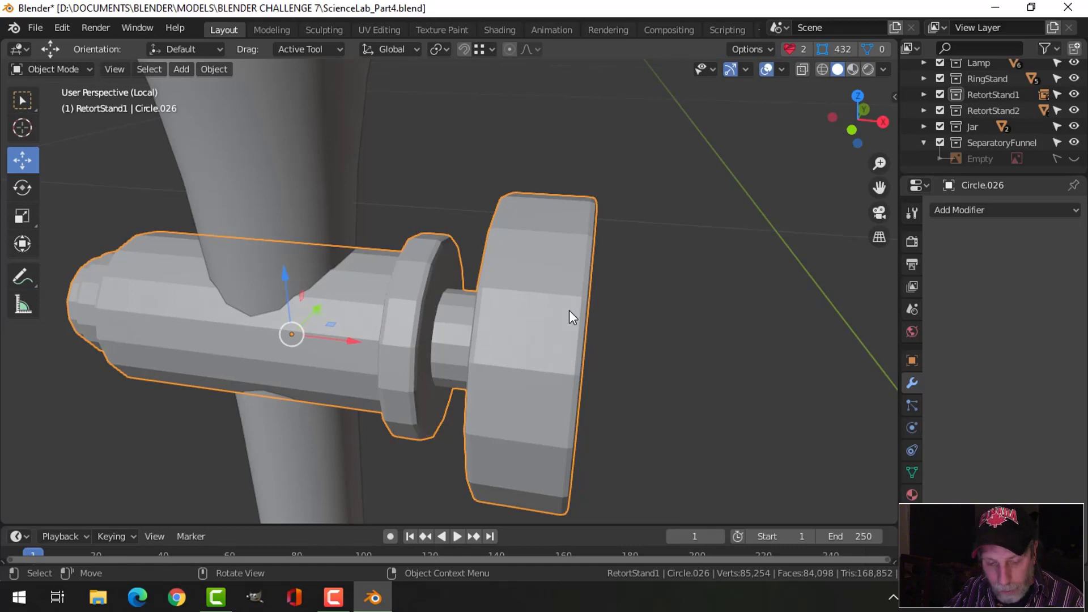
key(ctrl+1)
right_click(504, 307)
click(504, 309)
scroll(503, 318, down, 2)
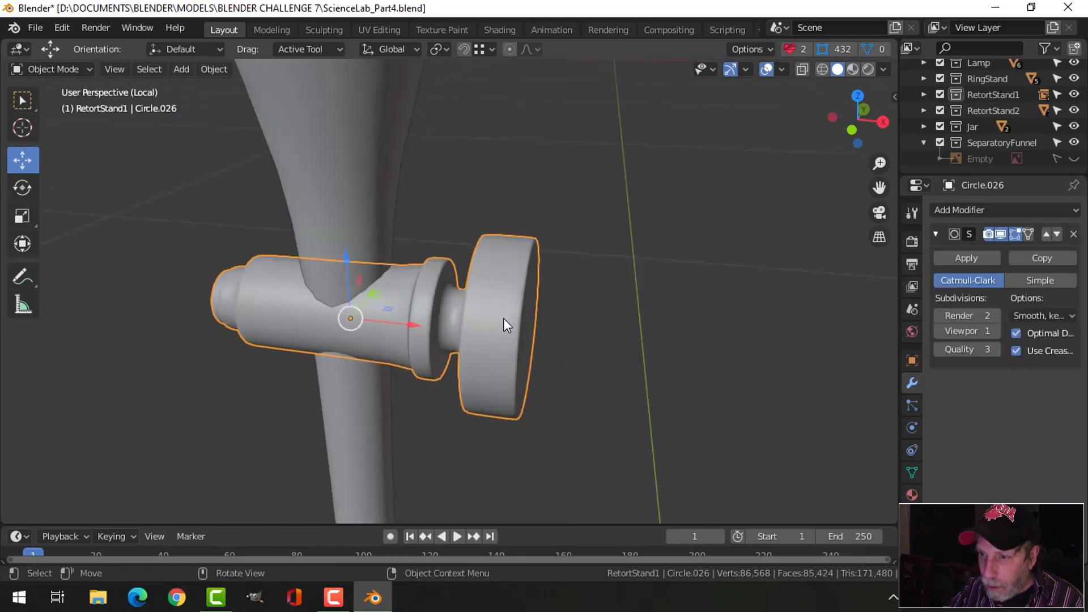
mouse_move(503, 318)
middle_down()
mouse_move(559, 319)
mouse_move(499, 318)
middle_up()
Add supporting loop cuts on the barrel beside the flange and on the handle disc's inner face near the neck
key(Tab)
key(ctrl+r)
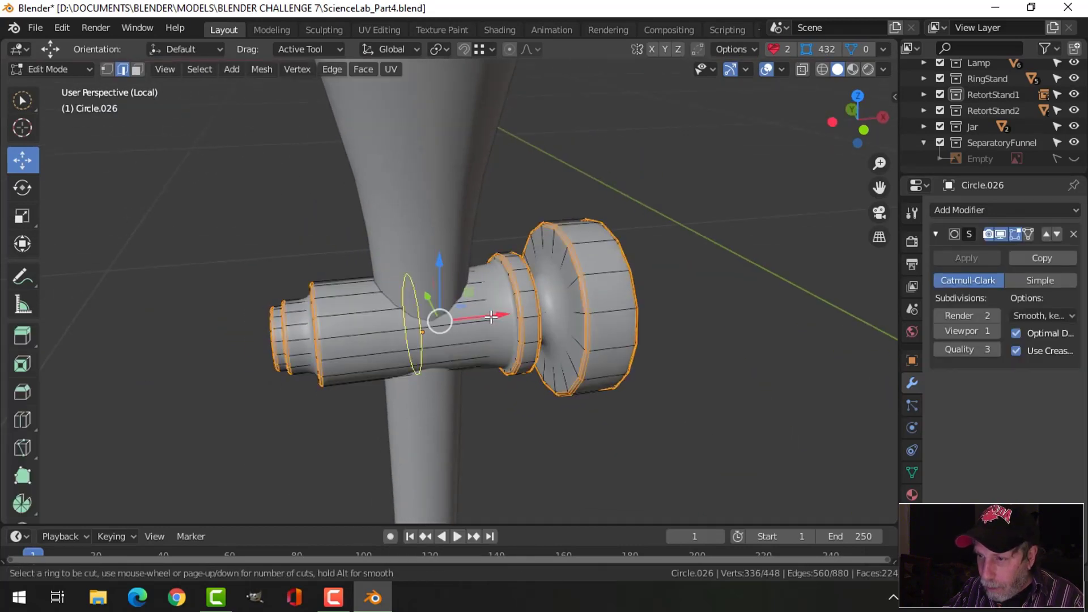
click(490, 317)
click(577, 306)
middle_drag(578, 309, 547, 311)
key(ctrl+r)
click(554, 312)
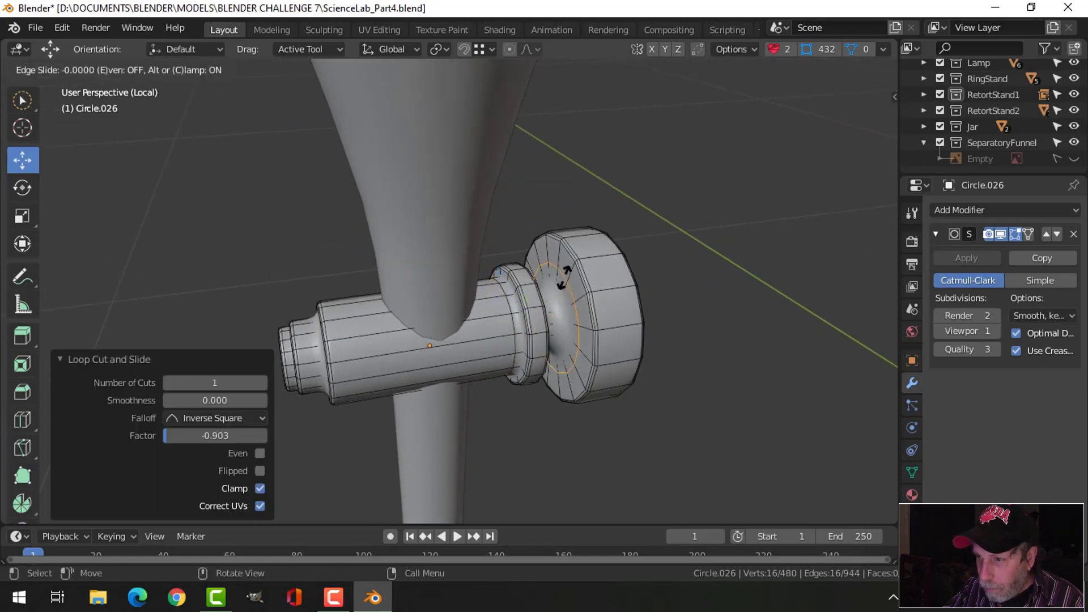
click(565, 294)
Select the ring of faces around the handle's rim and inset them individually by about 0.0077 m
mouse_move(637, 294)
middle_down()
mouse_move(558, 296)
mouse_move(553, 310)
mouse_move(589, 297)
mouse_move(516, 316)
mouse_move(602, 311)
mouse_move(510, 309)
mouse_move(644, 297)
middle_up()
click(559, 296)
key(3)
alt+click(552, 306)
key(i)
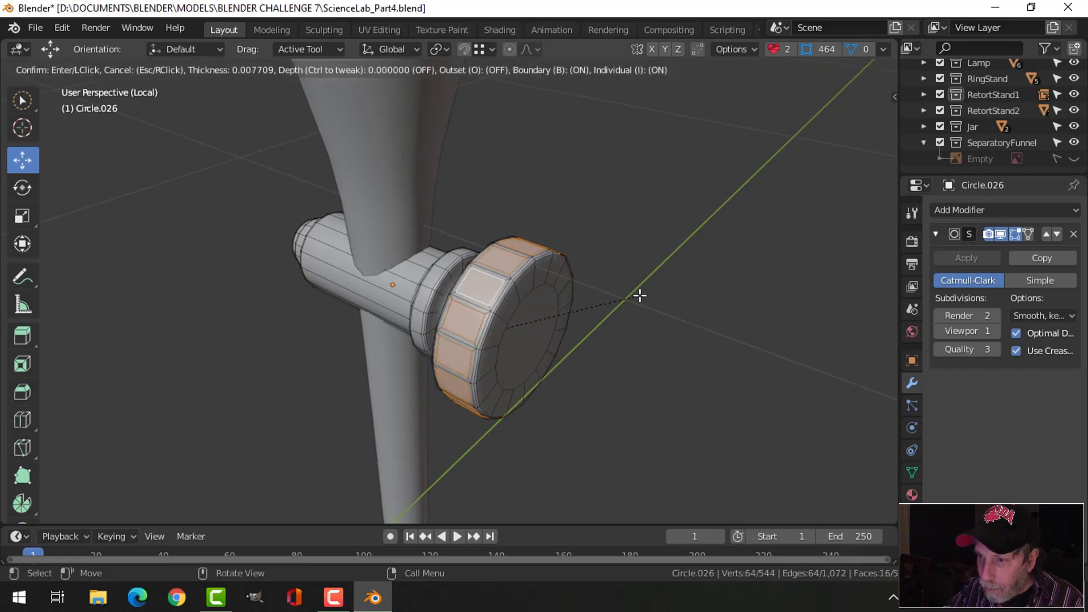
click(639, 295)
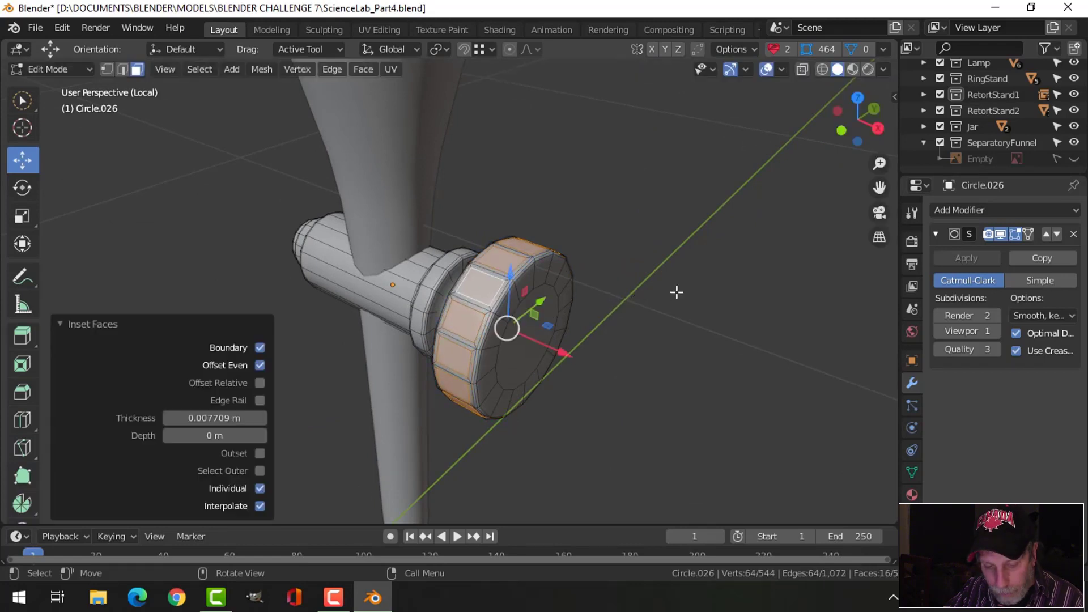
Extrude the inset rim faces in place and push them outward along their normals by about 0.012 m as grips
key(e)
right_click(674, 291)
key(alt+s)
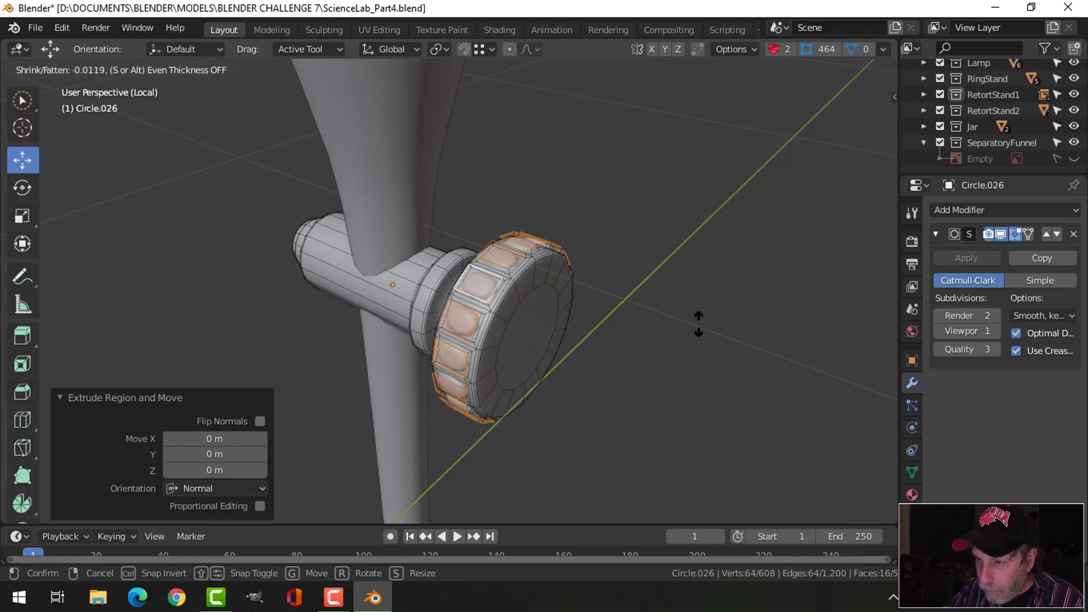
click(698, 324)
Cut a centred edge loop around the handle's grips, bevel it about 0.026 m wide and leave Edit Mode
middle_drag(653, 336, 691, 323)
key(ctrl+r)
click(548, 282)
right_click(548, 282)
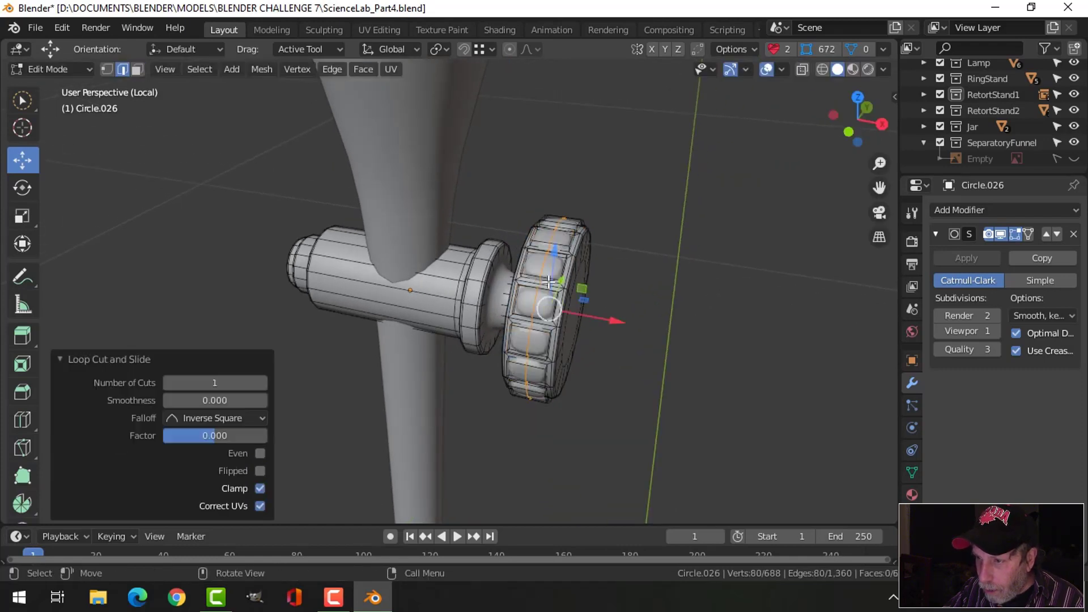
key(ctrl+b)
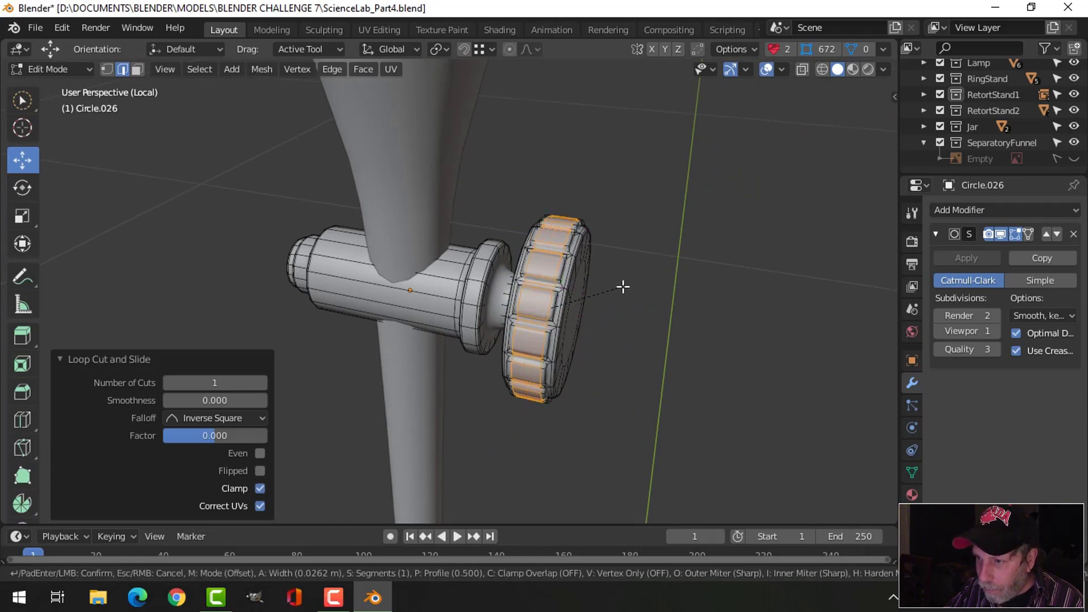
click(623, 287)
key(Tab)
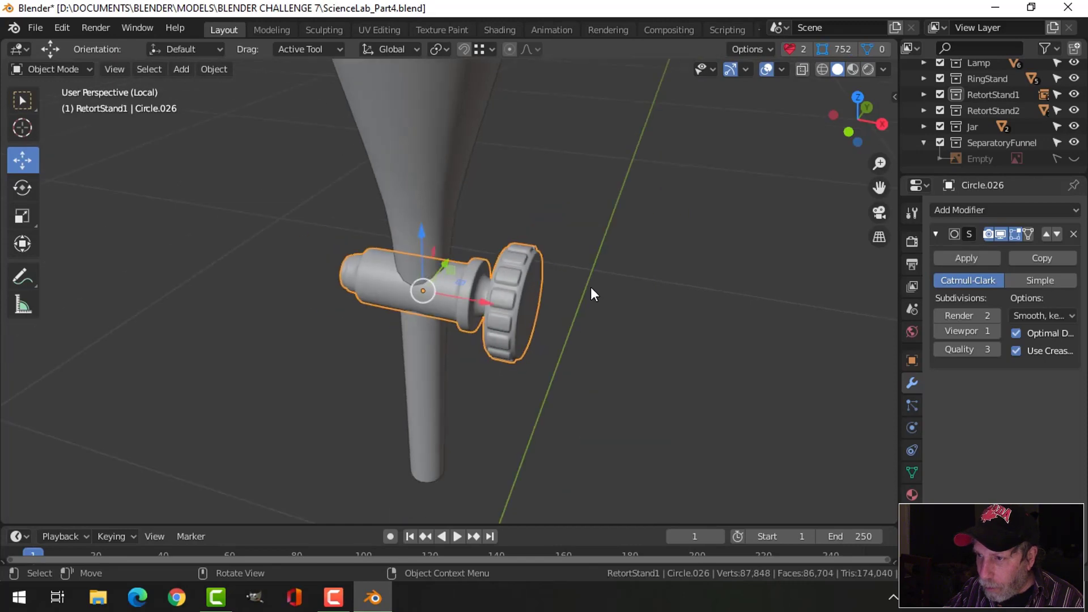
Add a 16-vertex mesh circle at the funnel's mouth for the stopper
middle_drag(590, 287, 534, 230)
scroll(541, 297, down, 5)
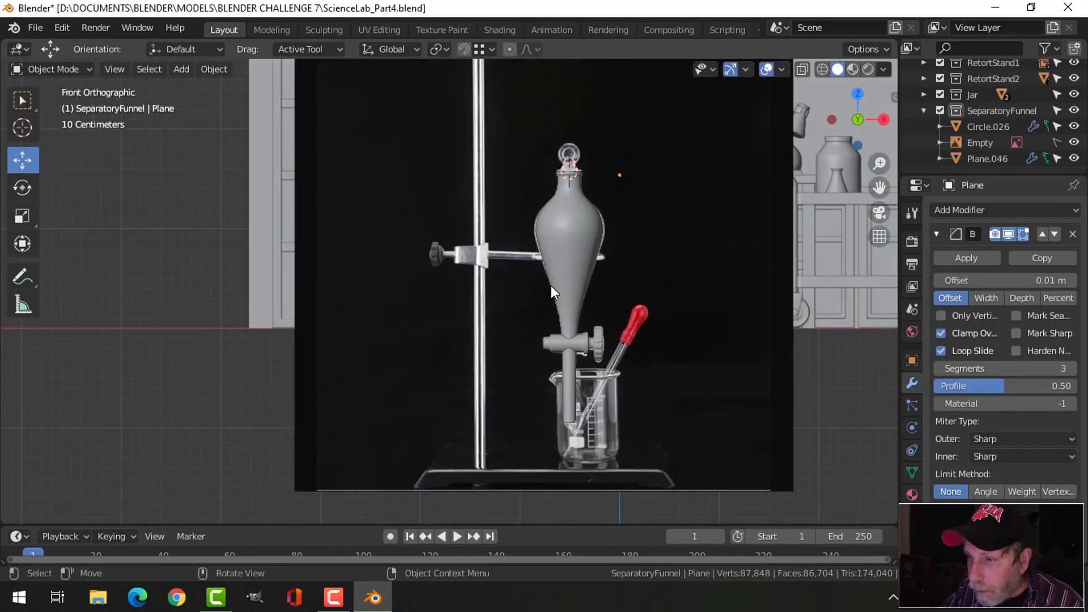
scroll(623, 257, up, 4)
shift+middle_drag(623, 257, 471, 374)
scroll(470, 310, up, 4)
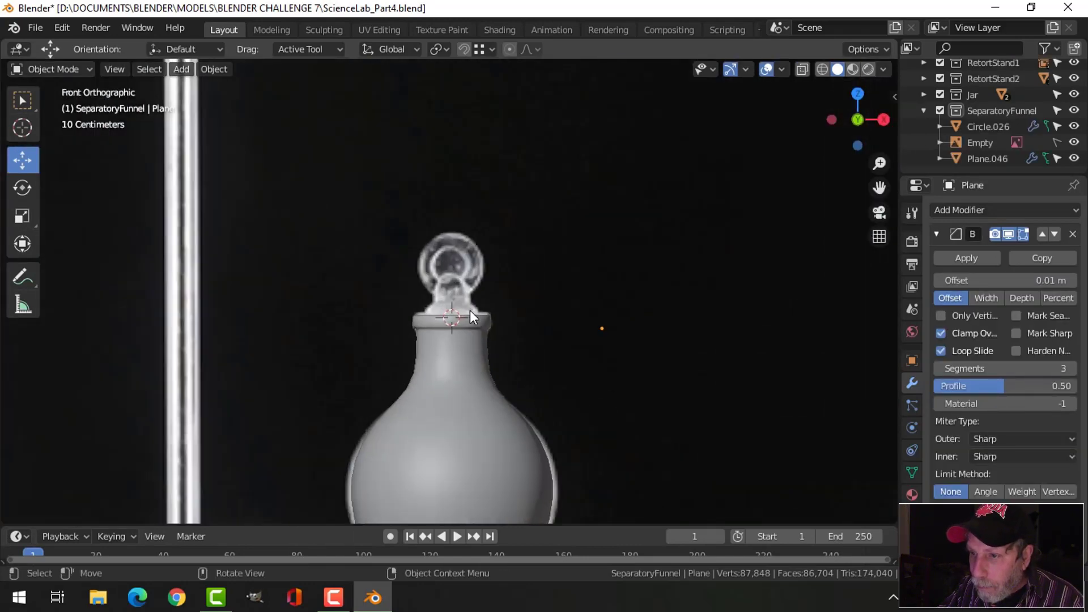
scroll(480, 328, up, 1)
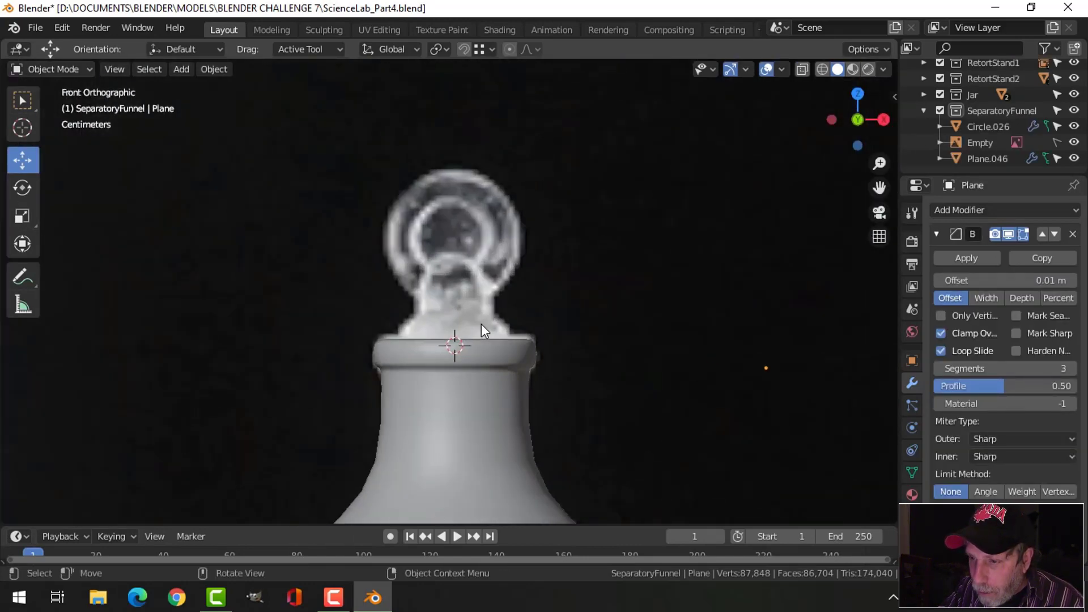
shift+middle_drag(481, 324, 509, 345)
key(shift+a)
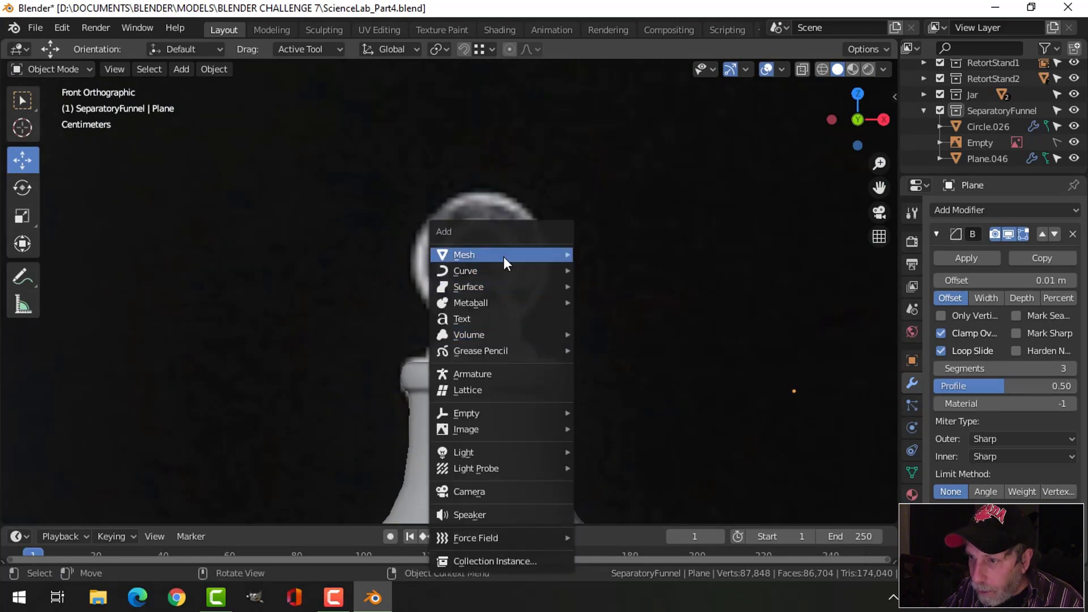
mouse_move(503, 257)
click(614, 286)
scroll(569, 331, up, 2)
scroll(612, 335, down, 4)
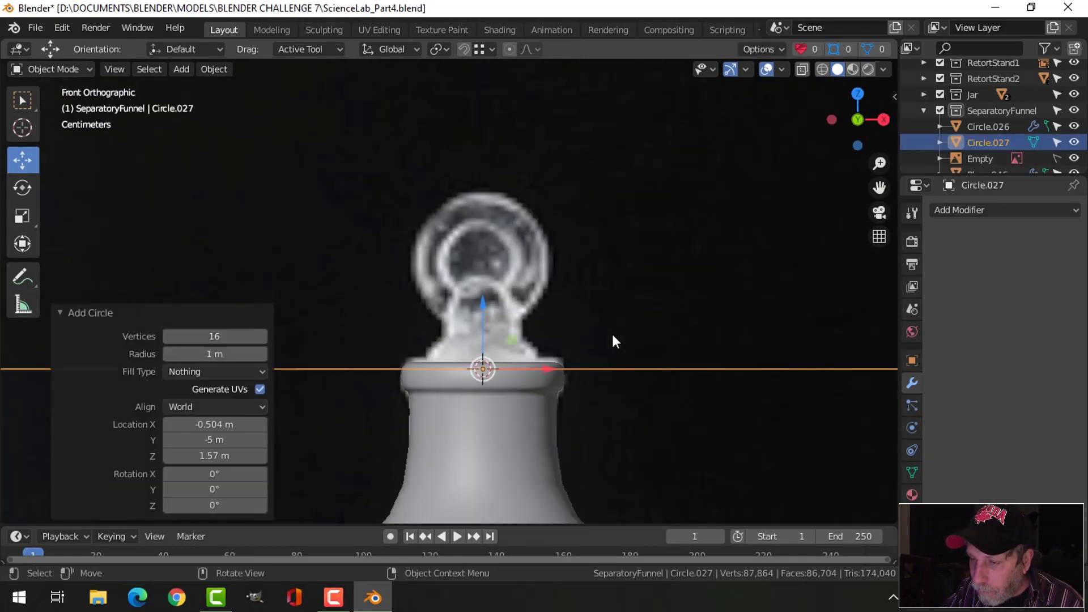
Scale the new circle's vertices to 0.12 to fit the funnel's mouth
key(Tab)
key(s)
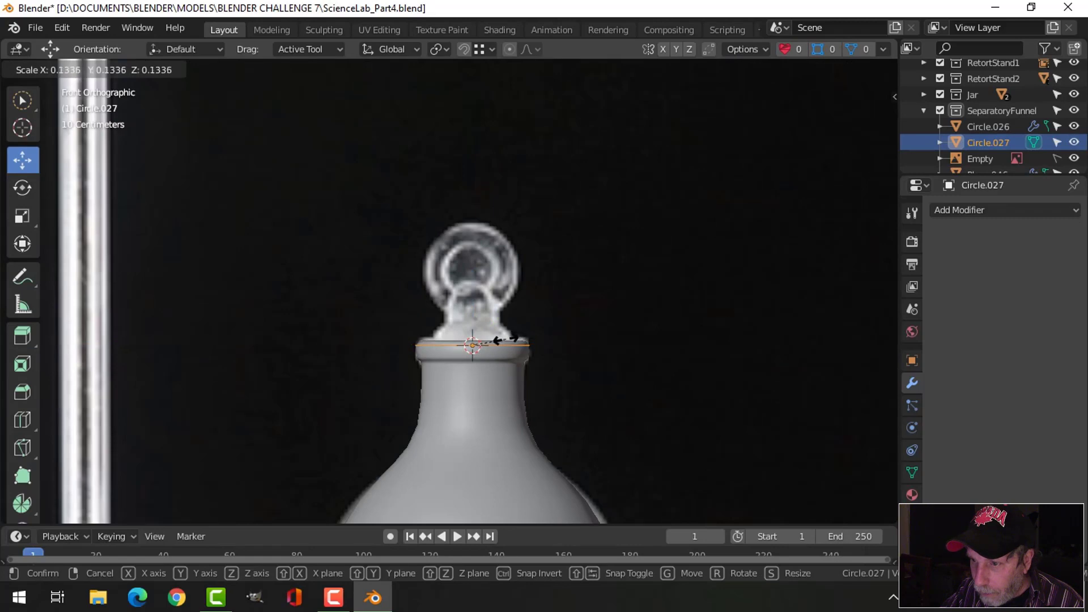
click(502, 340)
Switch to wireframe shading, leave Edit Mode and hide the funnel body Plane.046
key(z)
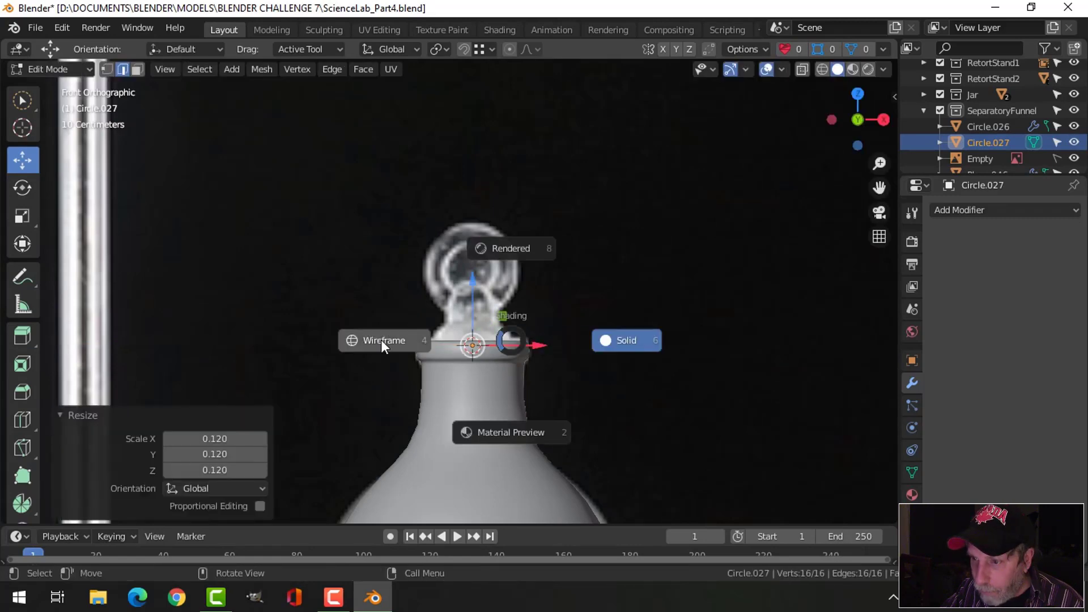
click(378, 338)
scroll(549, 330, up, 3)
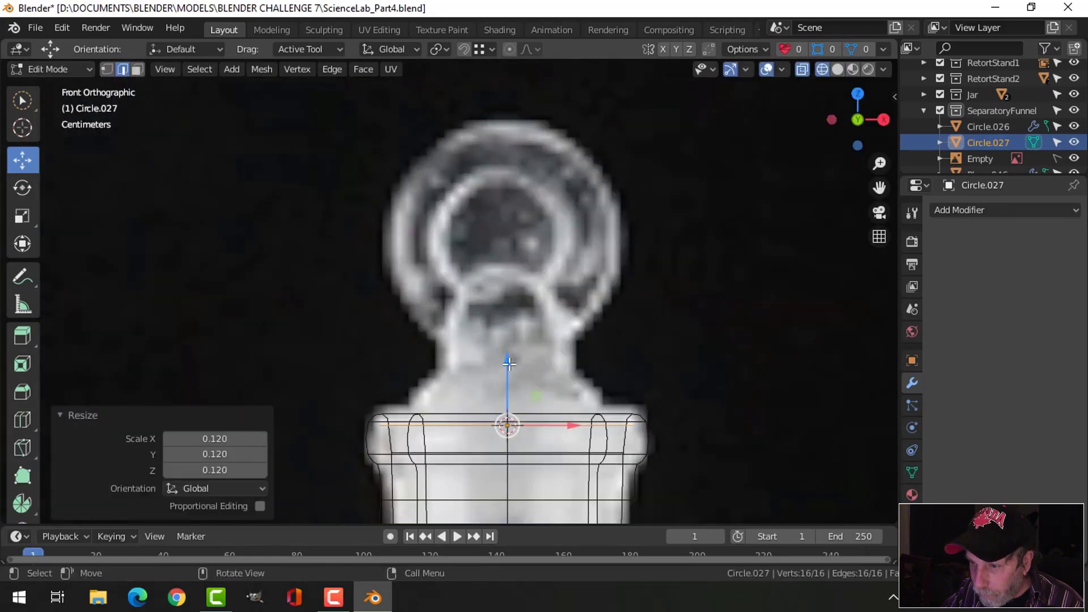
scroll(530, 378, down, 3)
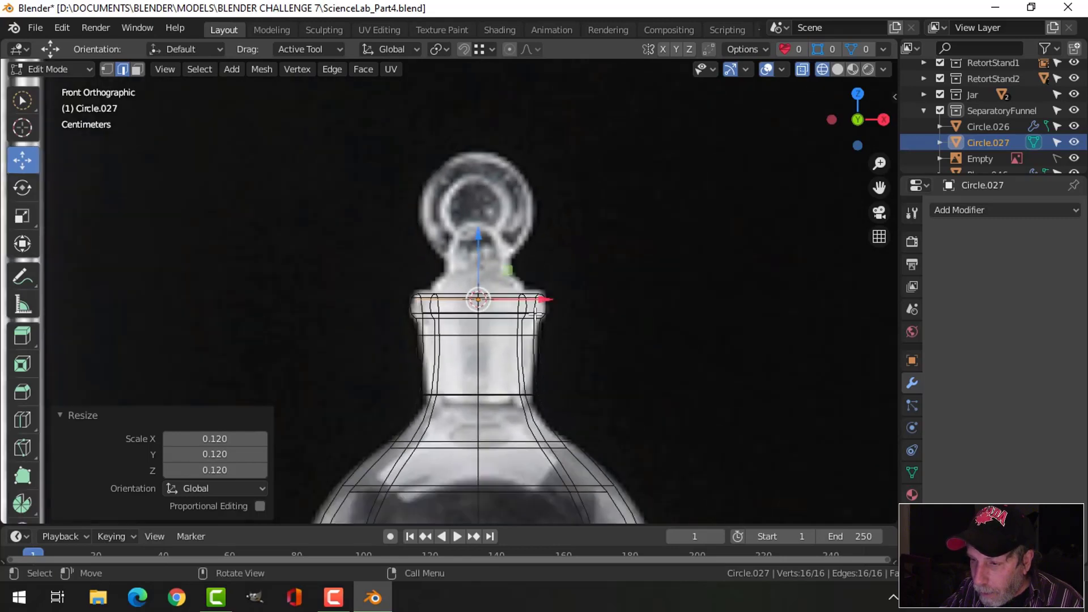
key(Tab)
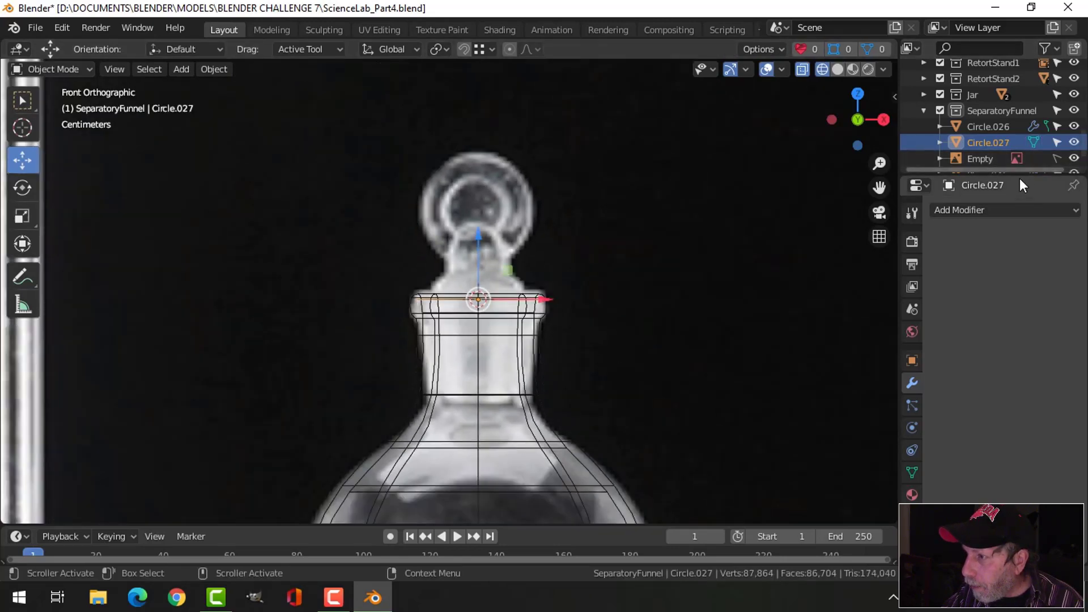
drag(1018, 175, 1023, 234)
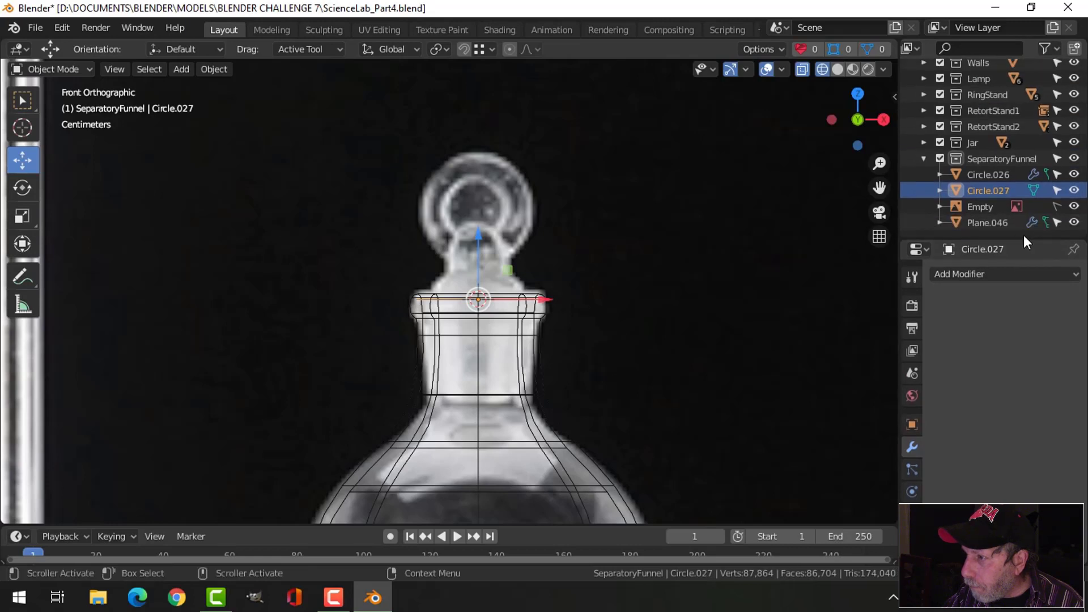
click(1073, 222)
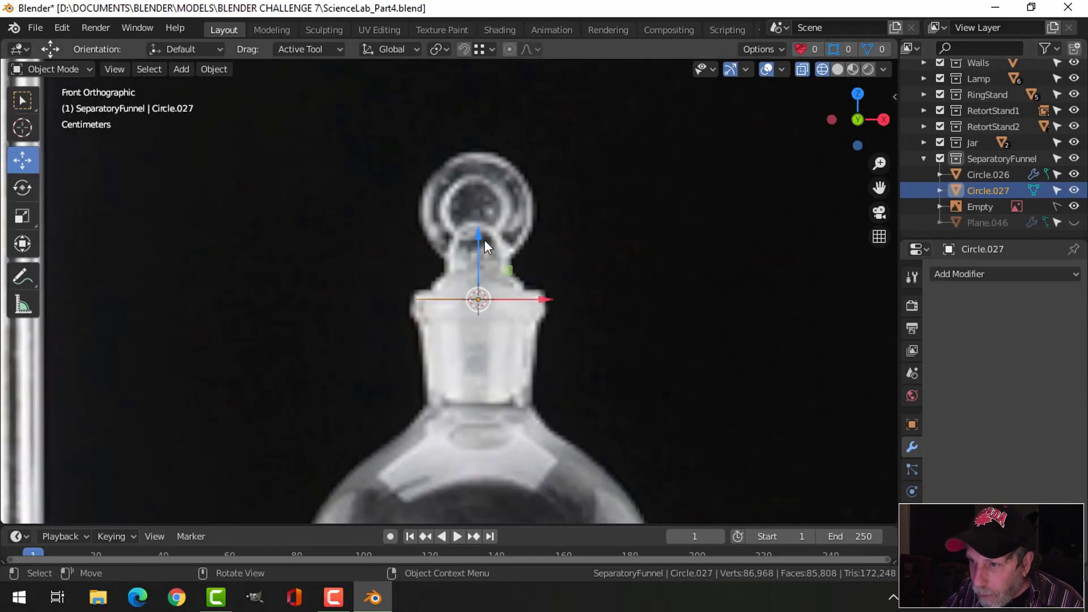
Lower the circle to the base of the bottle neck in the reference and scale its vertices to about 0.691
drag(478, 236, 478, 345)
key(Tab)
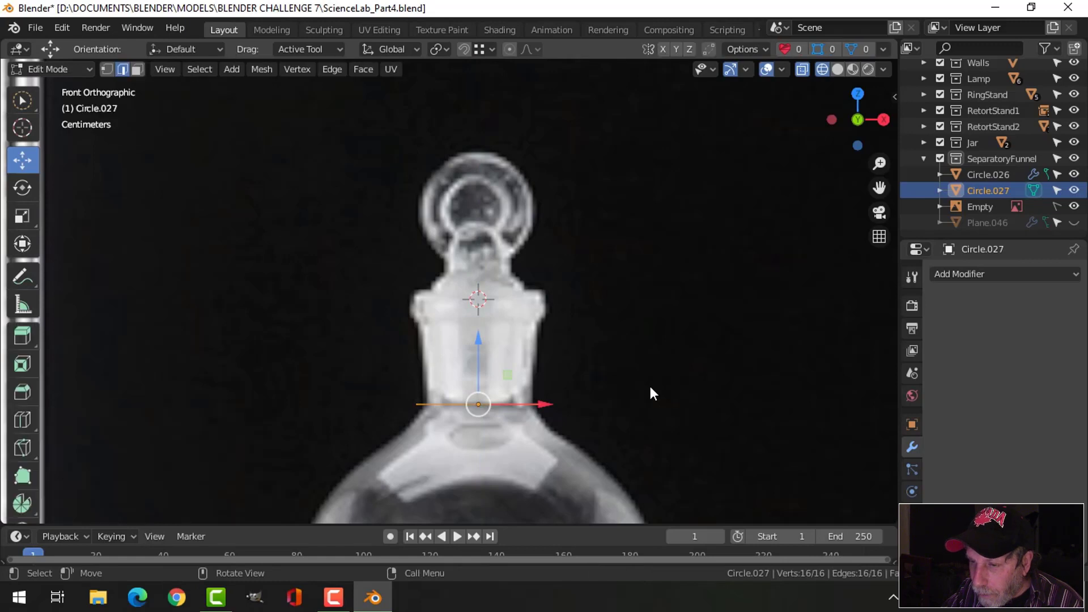
key(s)
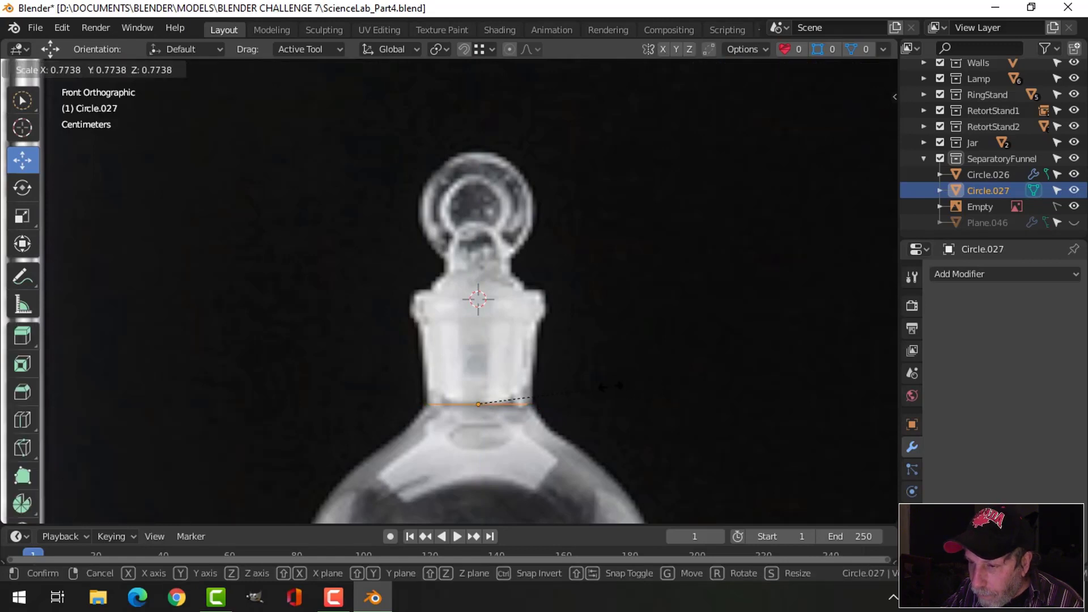
click(597, 386)
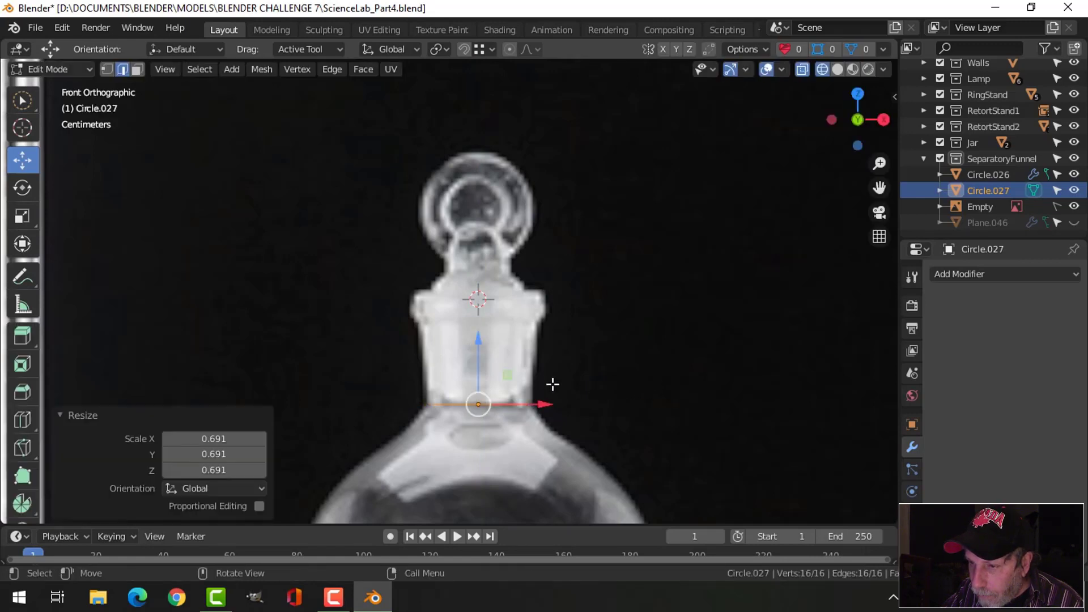
Extrude the circle up about 0.22 m to the neck rim, widen the new ring slightly and nudge it up about 0.003 m
key(e)
right_click(489, 348)
drag(475, 340, 486, 225)
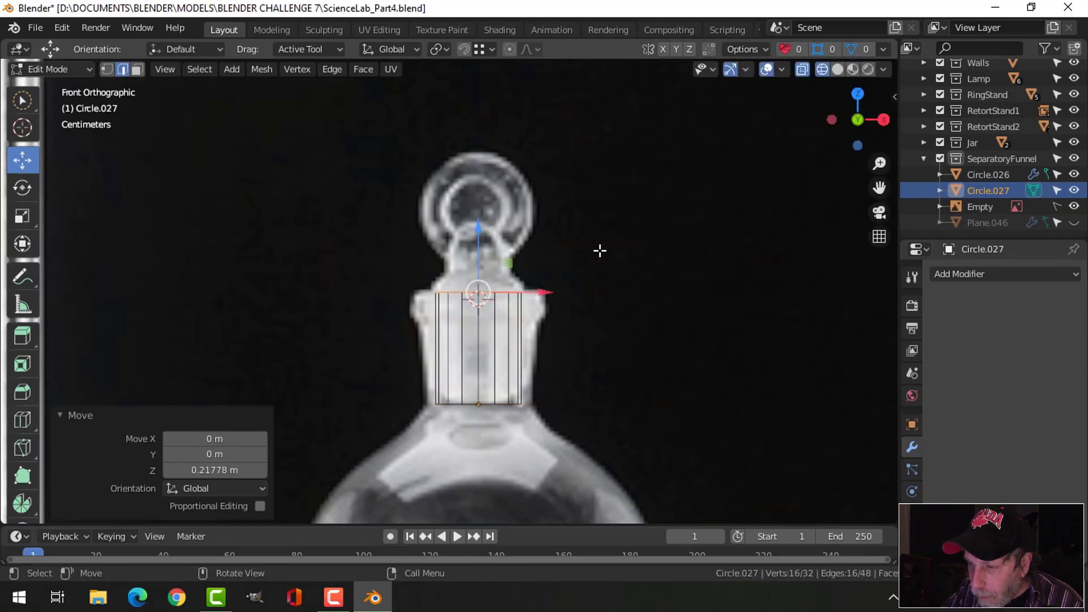
scroll(599, 250, up, 2)
key(s)
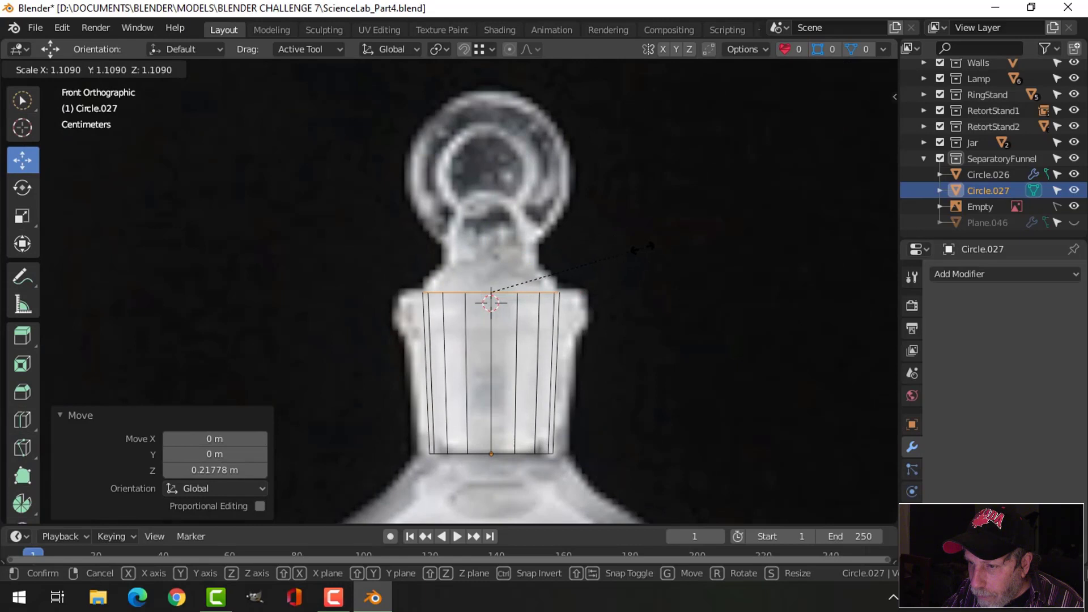
click(513, 274)
drag(491, 240, 500, 239)
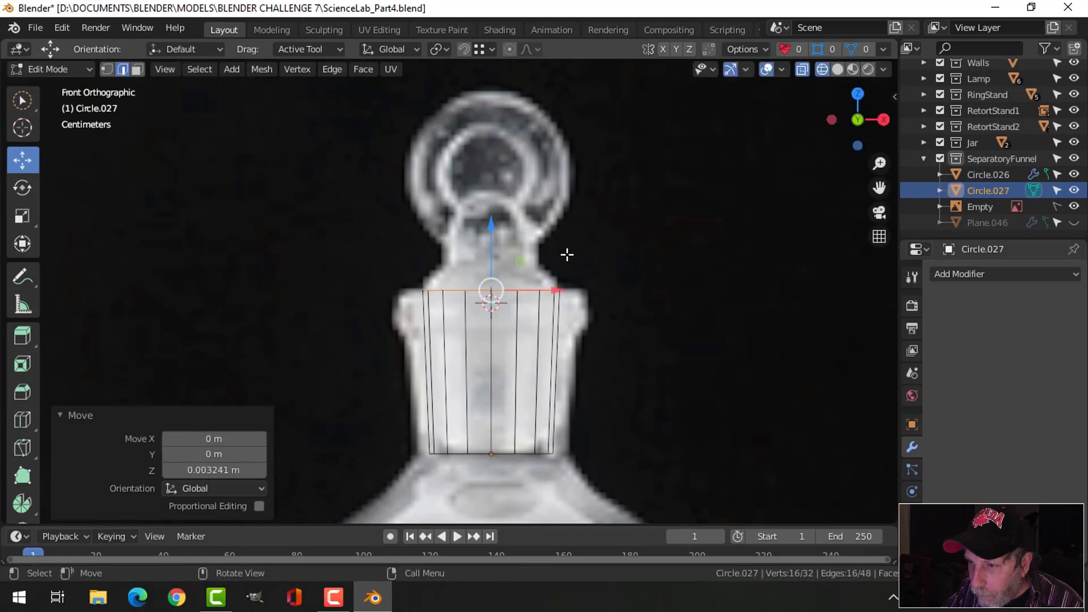
Extrude the top ring in place and fine-tune its scale to the stopper's shoulder width
scroll(567, 254, up, 2)
key(e)
right_click(522, 287)
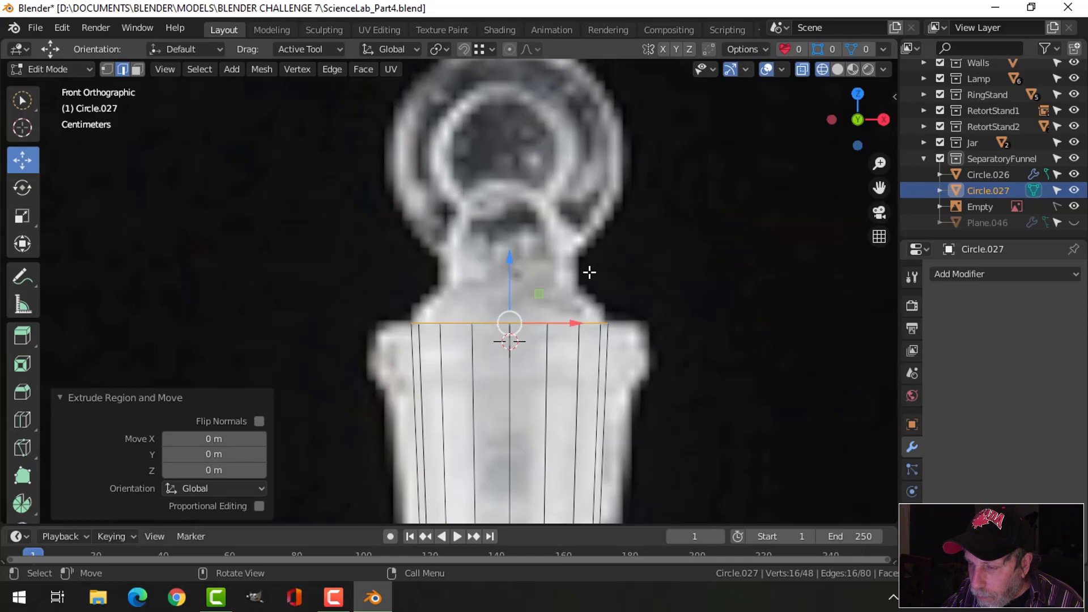
key(s)
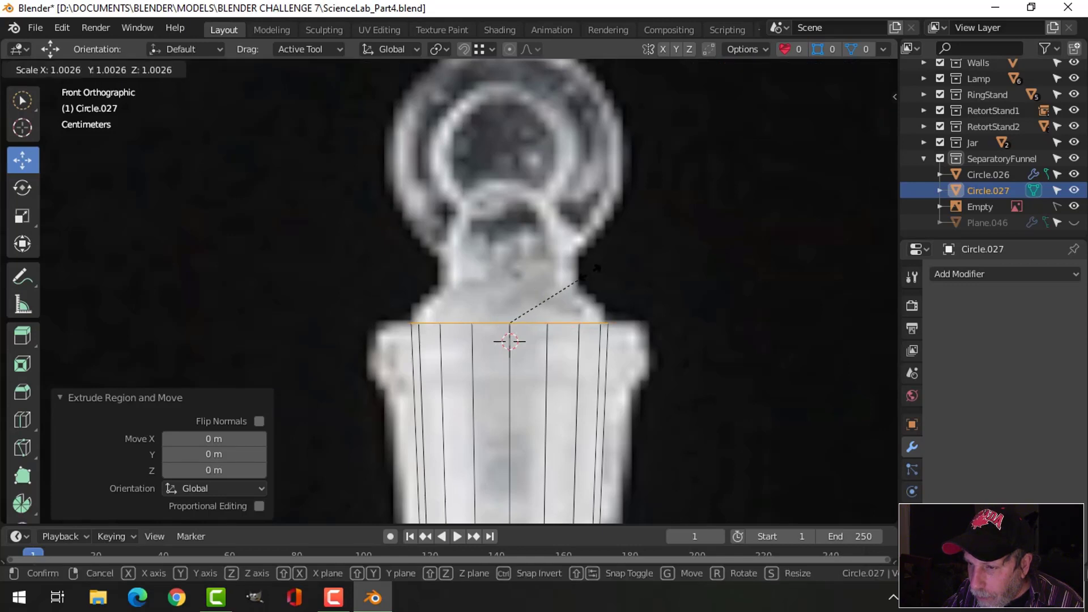
click(586, 273)
Extrude the shoulder ring upward and scale it to about 0.724 to form the slope toward the stopper's neck
key(e)
right_click(547, 282)
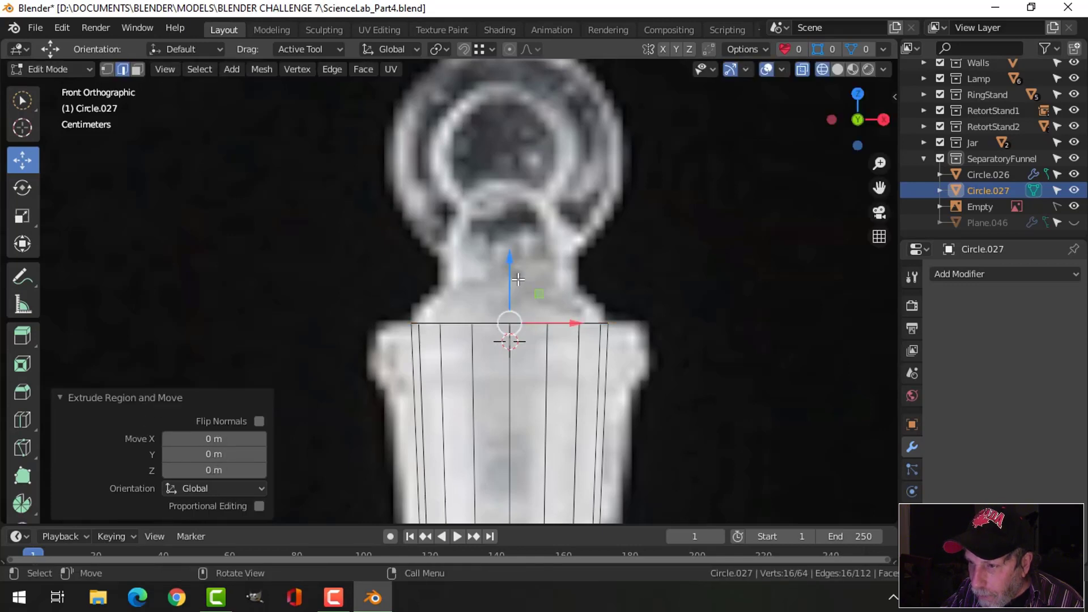
drag(517, 275, 513, 248)
key(s)
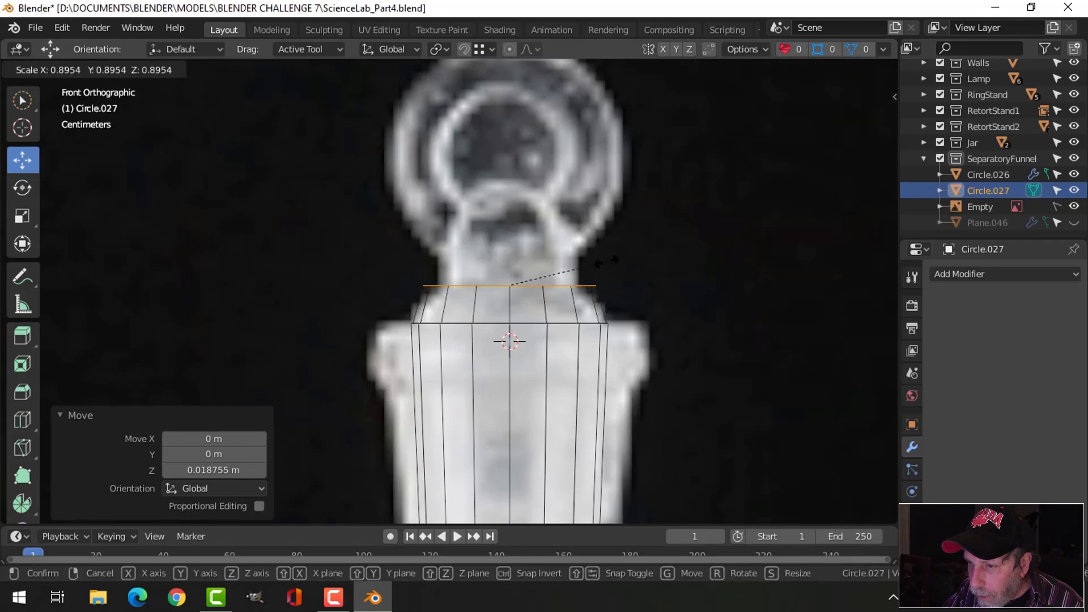
click(588, 267)
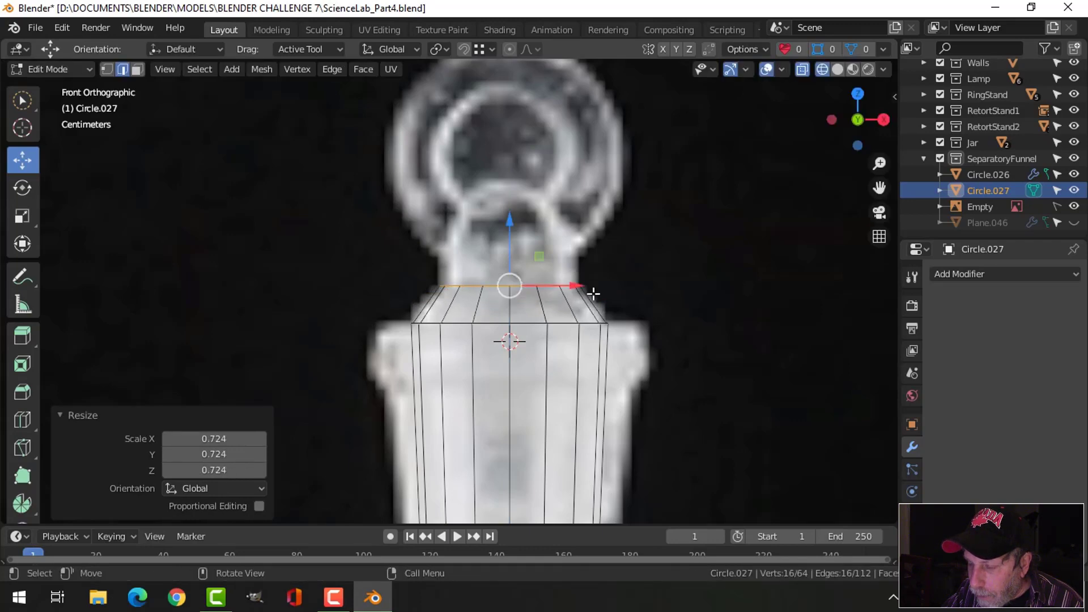
Extrude the top ring straight up about 0.029 m to form the stopper's short neck
middle_drag(596, 298, 600, 303)
scroll(600, 302, down, 2)
scroll(600, 304, down, 2)
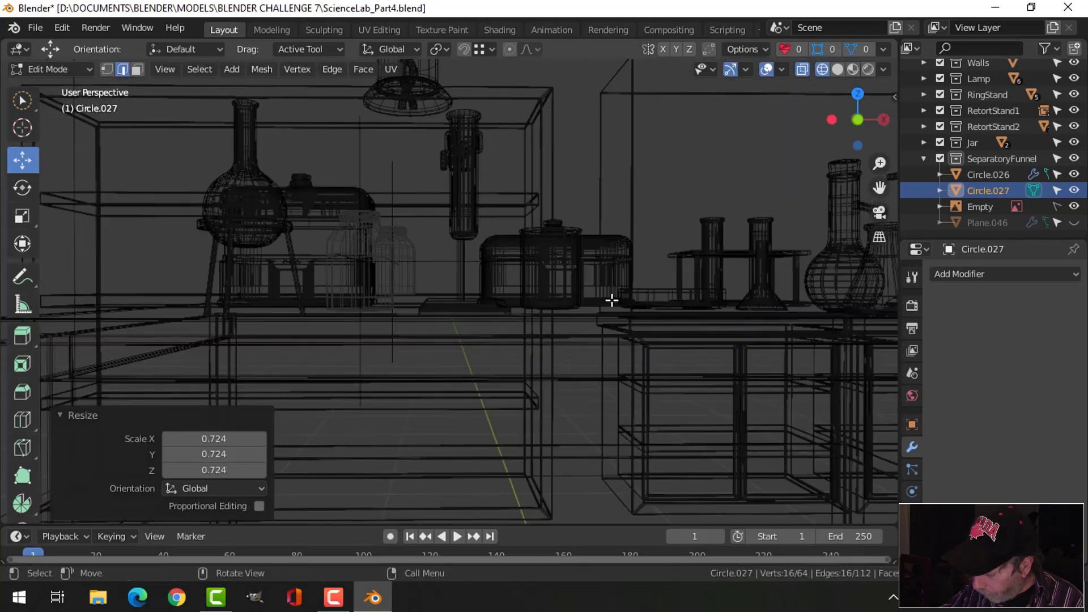
key(KP_Decimal)
scroll(611, 299, down, 5)
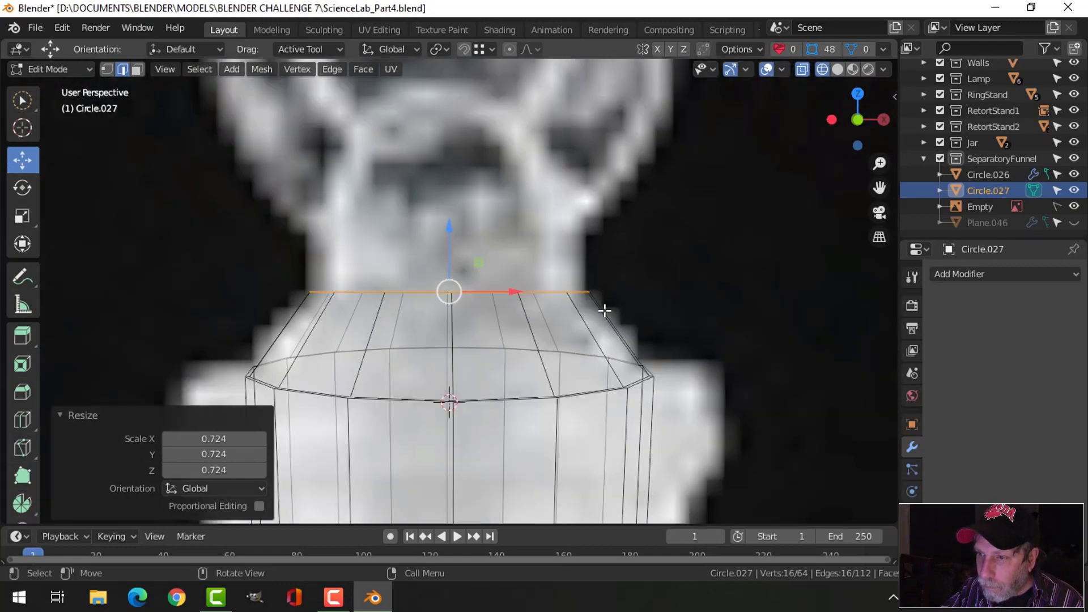
key(e)
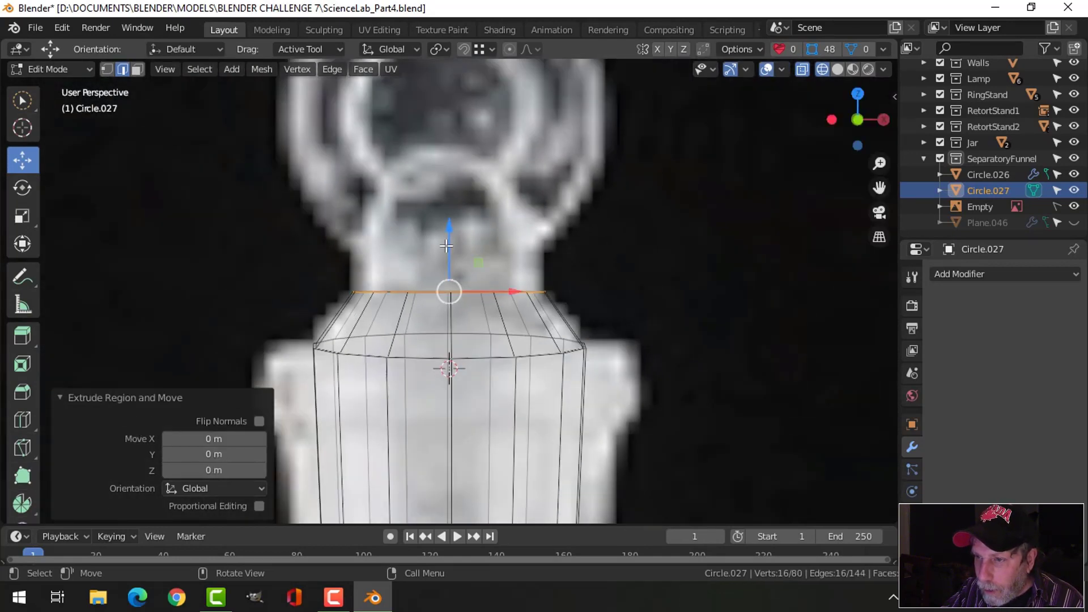
key(z)
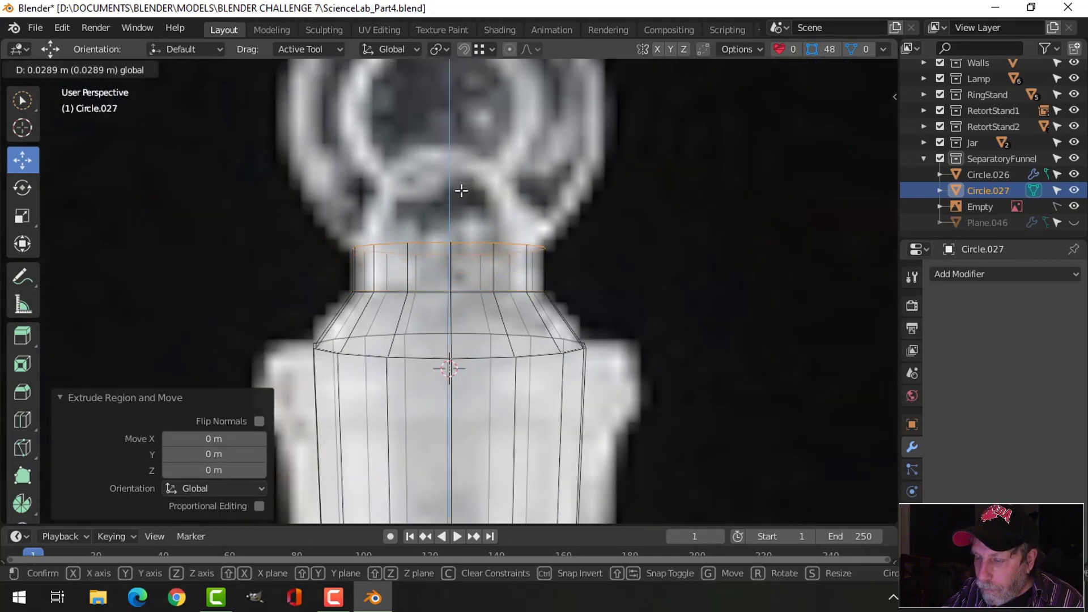
click(462, 190)
key(KP_1)
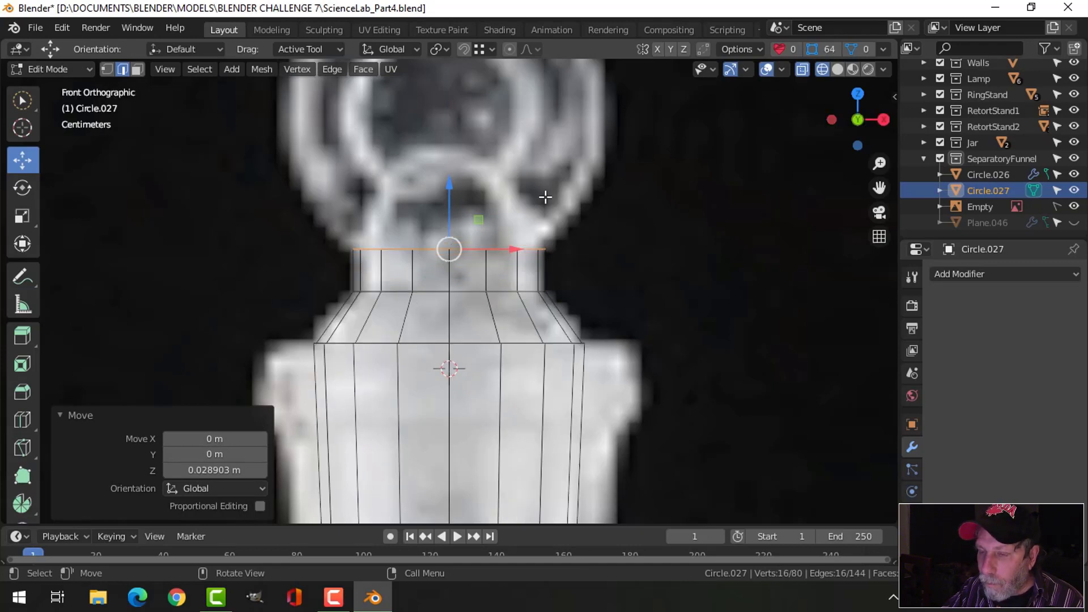
Extrude the neck ring up about 0.067 m and scale it to about 0.382 to taper the stopper's tip
key(e)
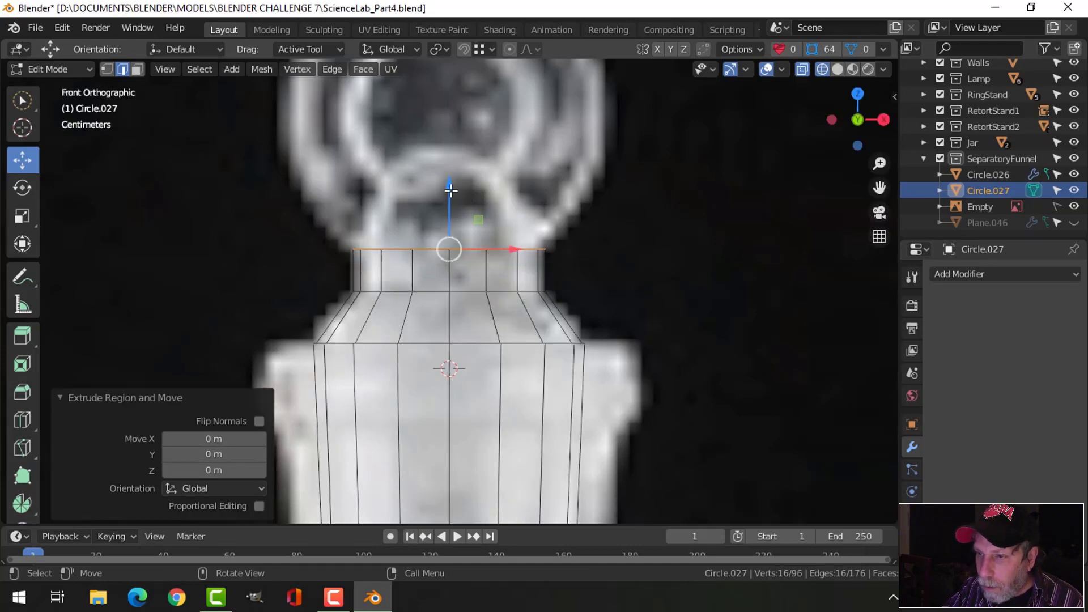
key(z)
click(482, 86)
key(s)
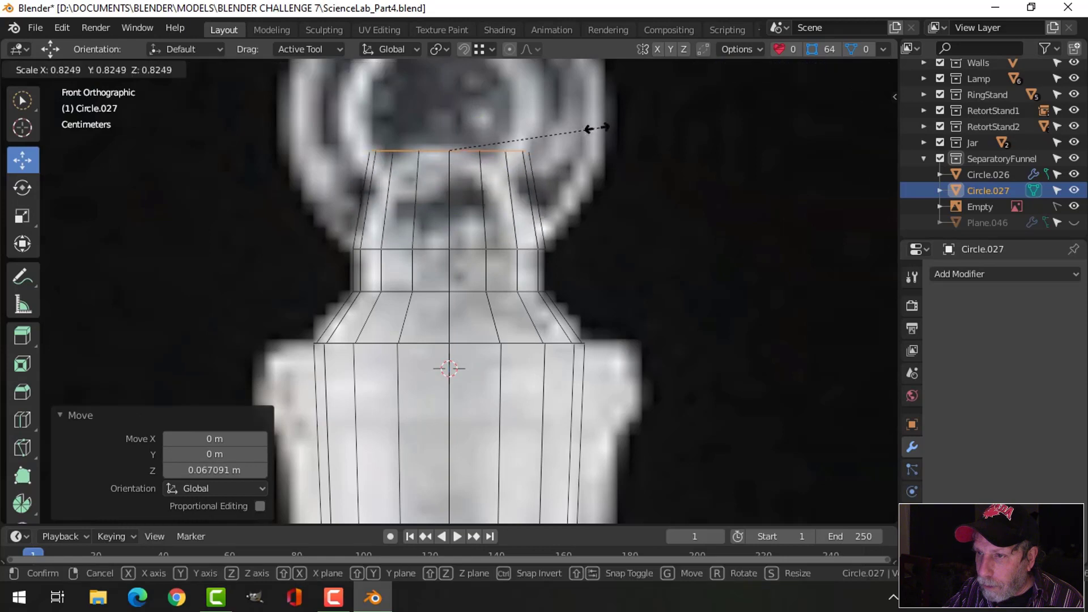
click(549, 145)
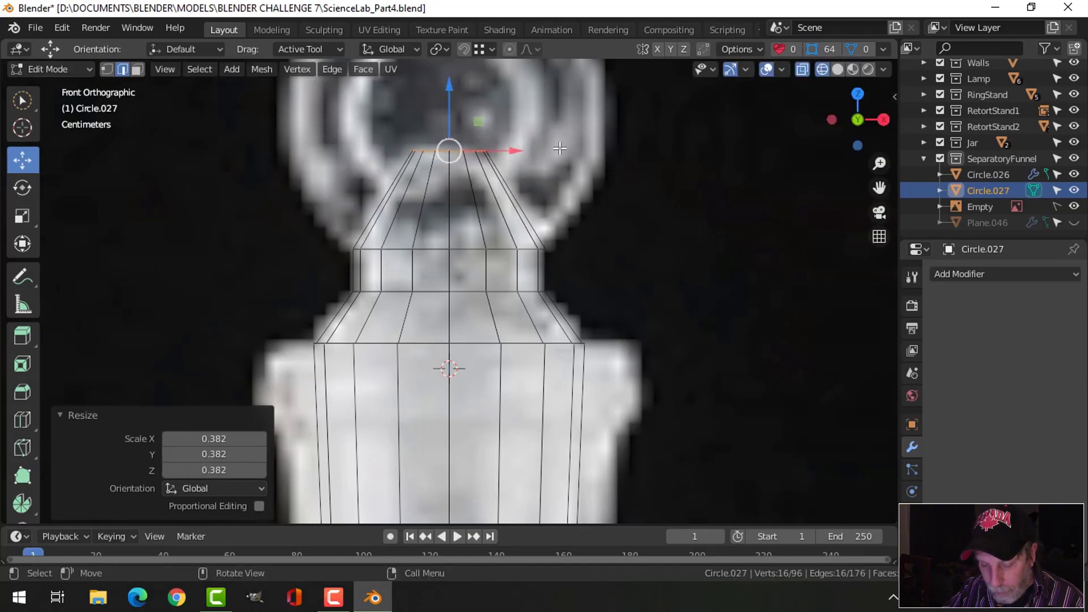
Fill the tip opening and bevel its edge with 4 segments, about 0.0115 m wide
key(f)
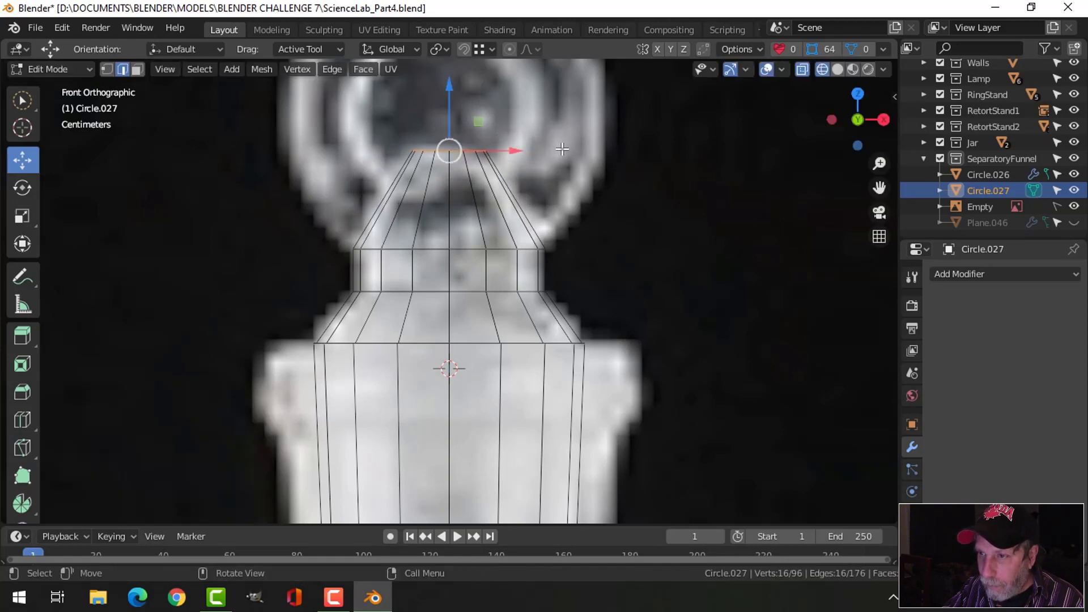
key(ctrl+b)
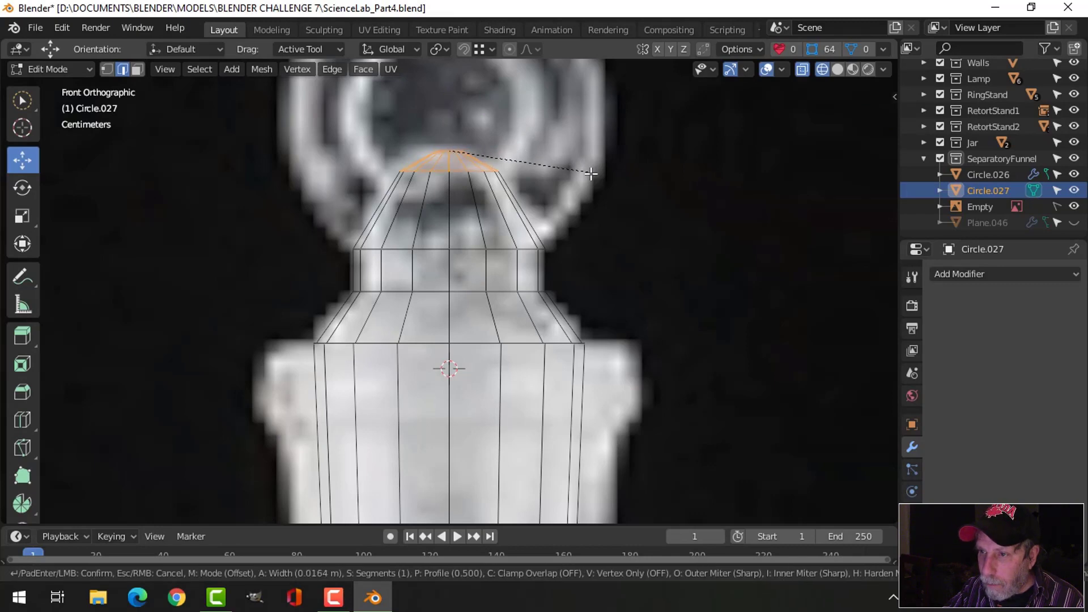
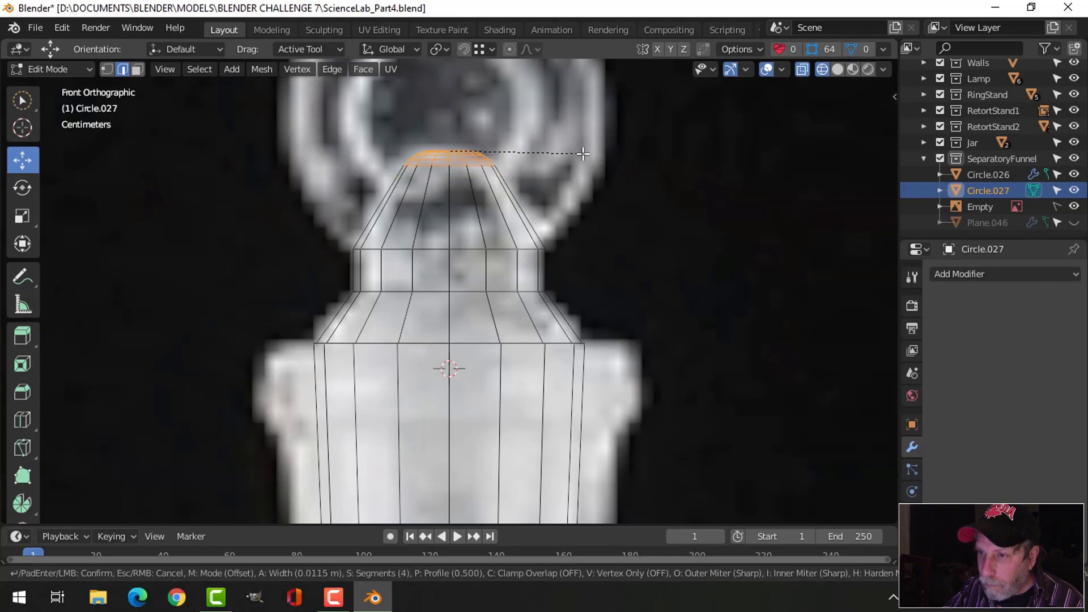
click(582, 153)
click(577, 207)
Extrude the stopper's bottom edge loop inward, scaling it to about 0.627
scroll(563, 248, down, 2)
shift+scroll(532, 251, down, 12)
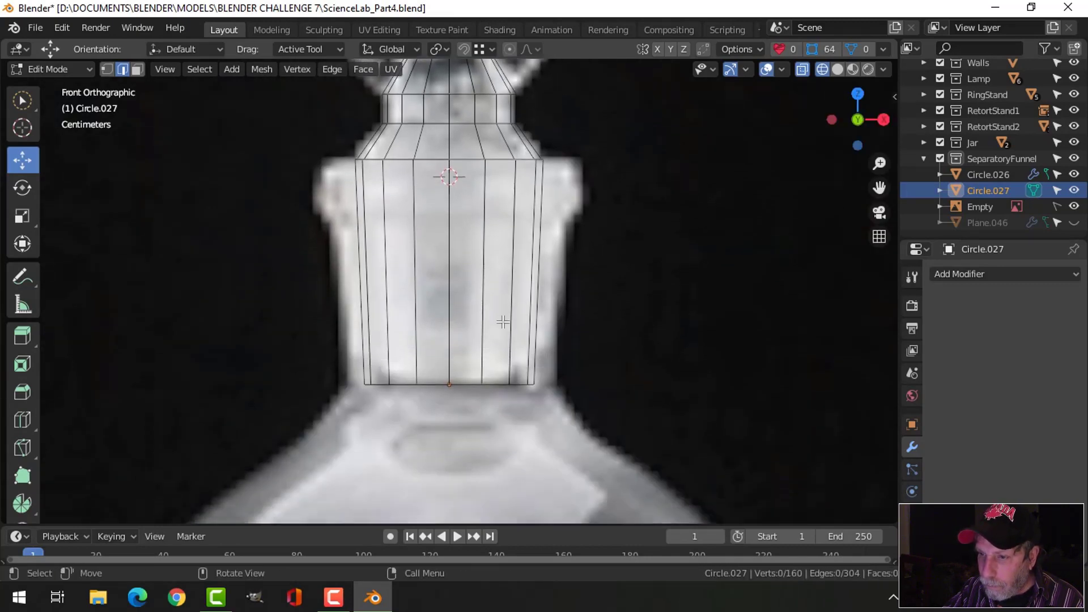
alt+click(468, 383)
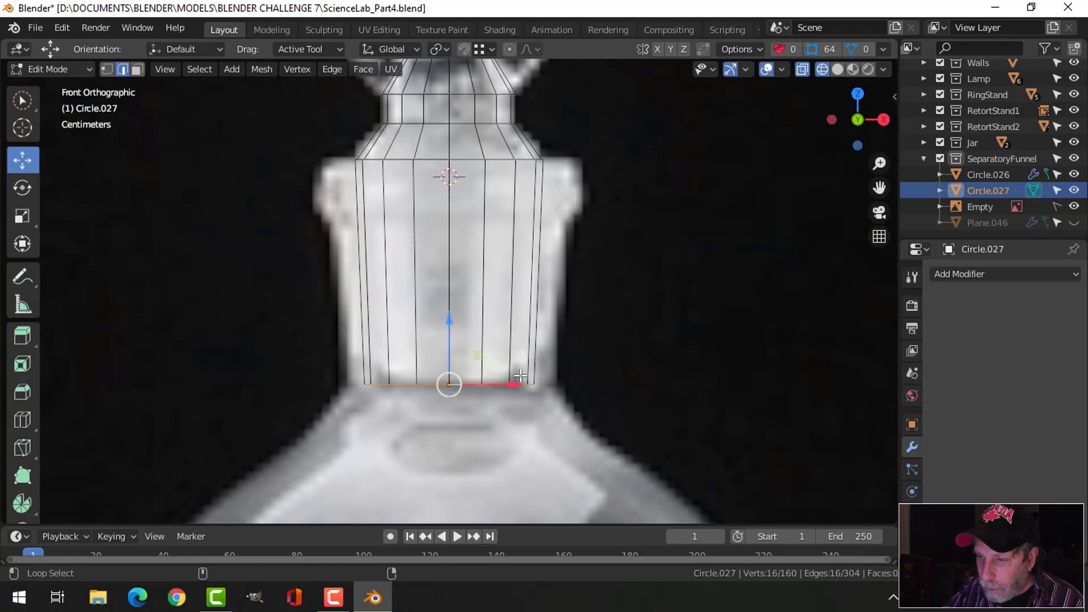
key(e)
right_click(647, 347)
key(s)
click(570, 350)
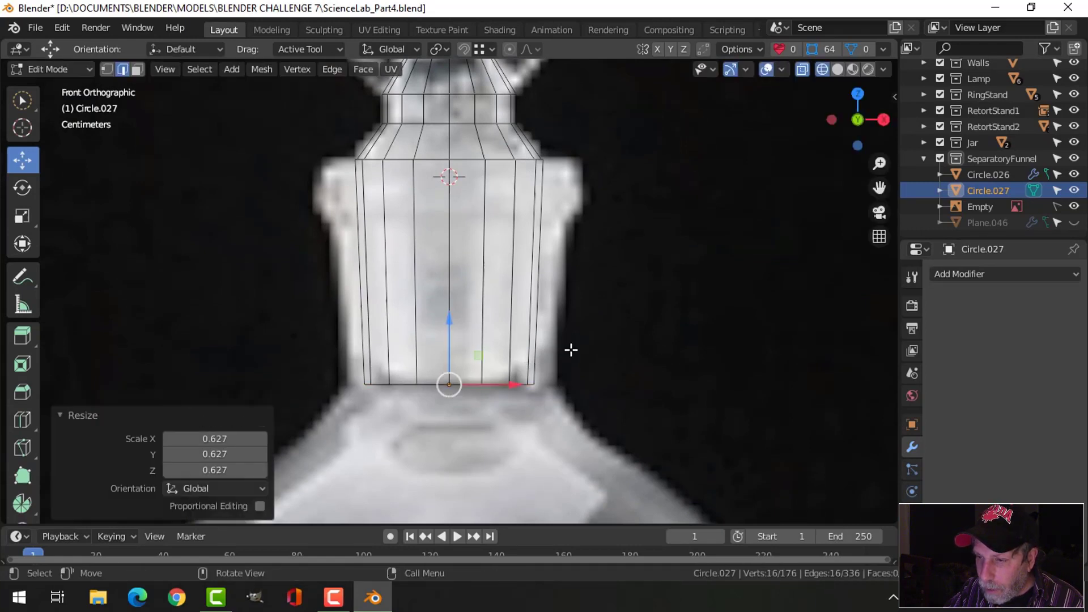
Fill the bottom opening and bevel the outer bottom edge with 2 segments, about 0.006 m wide
key(f)
mouse_move(558, 368)
middle_down()
mouse_move(558, 381)
mouse_move(549, 350)
middle_up()
key(ctrl+b)
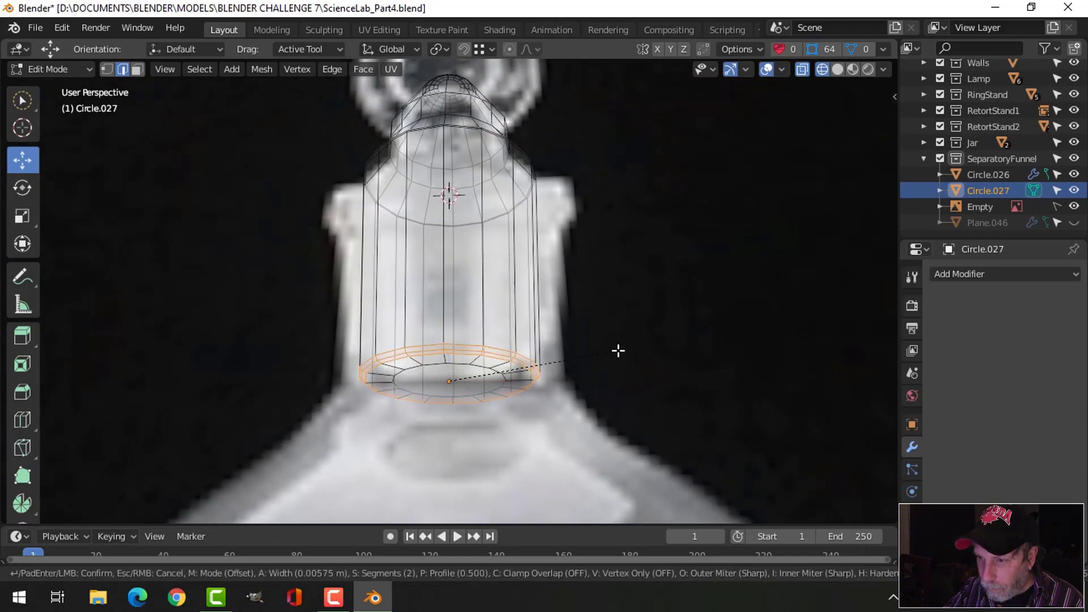
click(618, 350)
key(Tab)
middle_drag(550, 271, 593, 358)
middle_drag(505, 230, 494, 260)
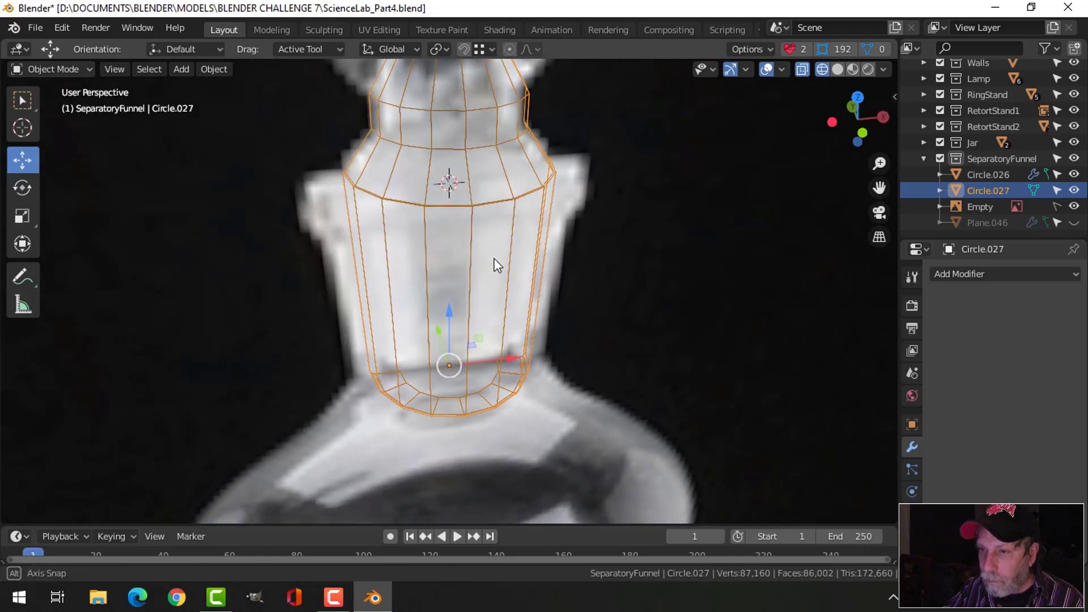
Move one of the two coincident shoulder edge loops down about 0.006 m as a supporting loop
key(Tab)
key(alt+a)
alt+click(455, 210)
middle_drag(504, 239, 483, 214)
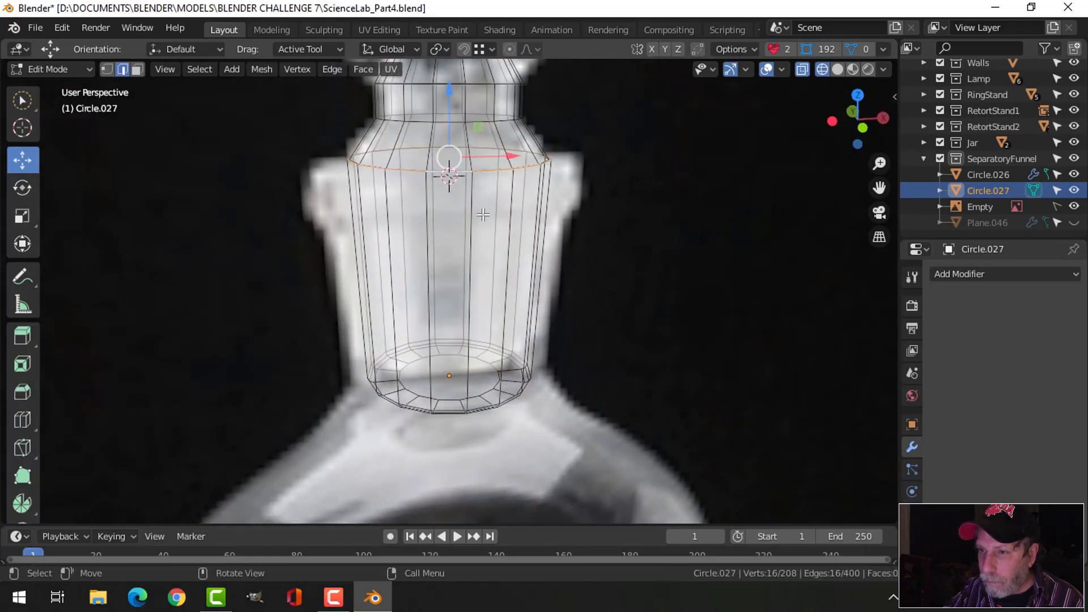
drag(454, 101, 451, 107)
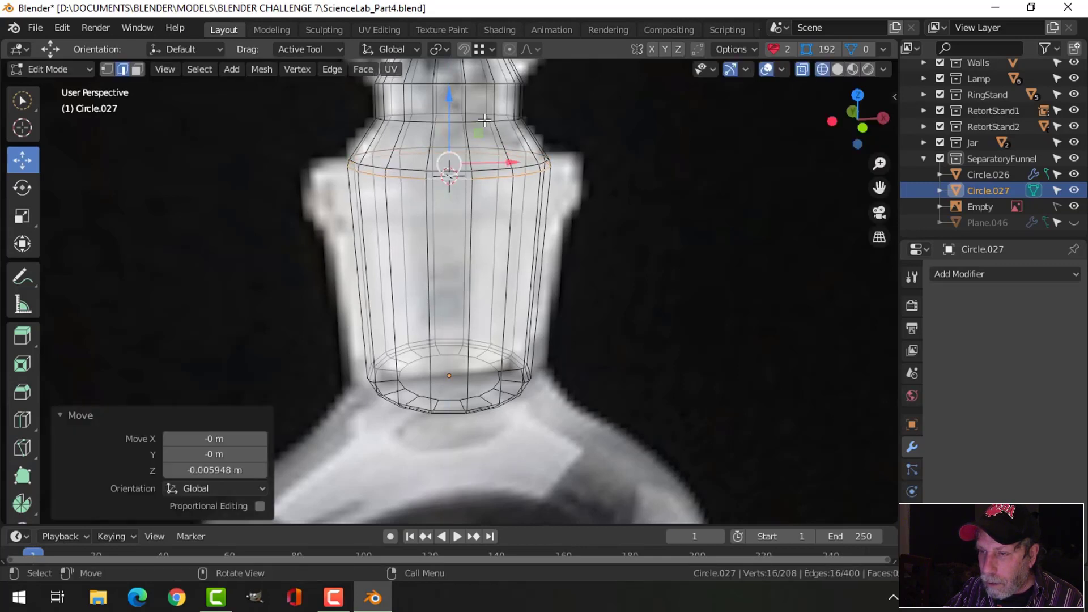
middle_drag(557, 173, 559, 170)
click(560, 168)
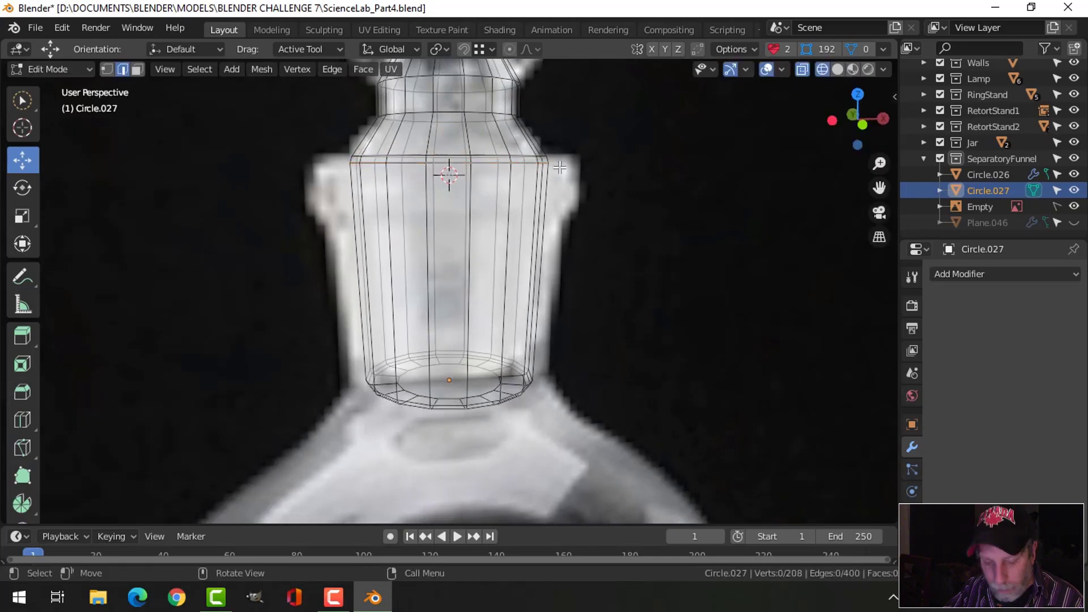
Display the stopper in solid shading, add a level 2 subdivision surface and shade it smooth
key(z)
click(694, 168)
key(Tab)
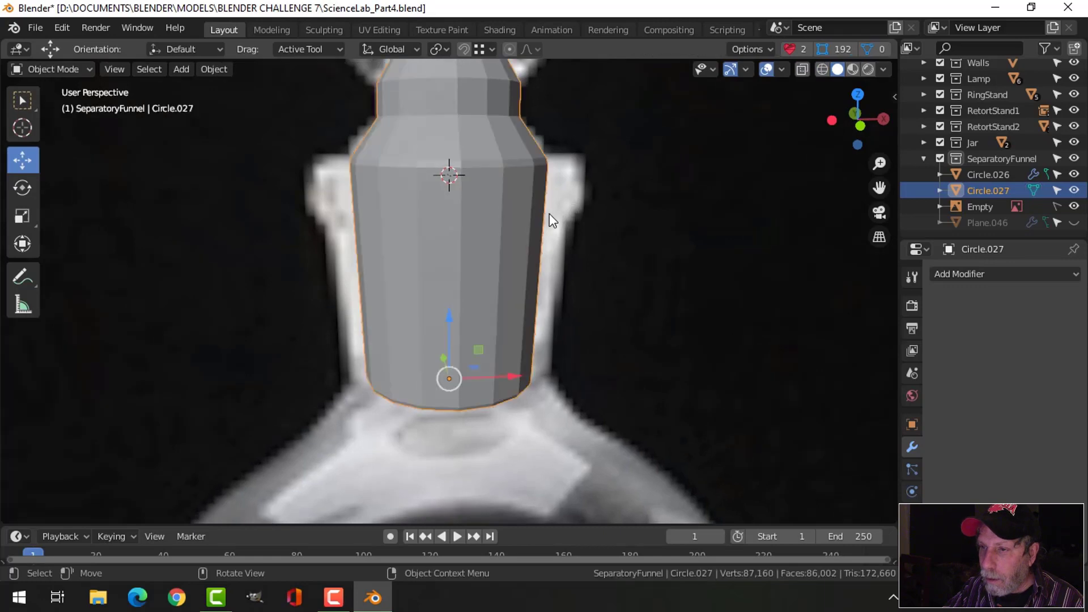
scroll(461, 217, down, 3)
key(ctrl+2)
right_click(462, 216)
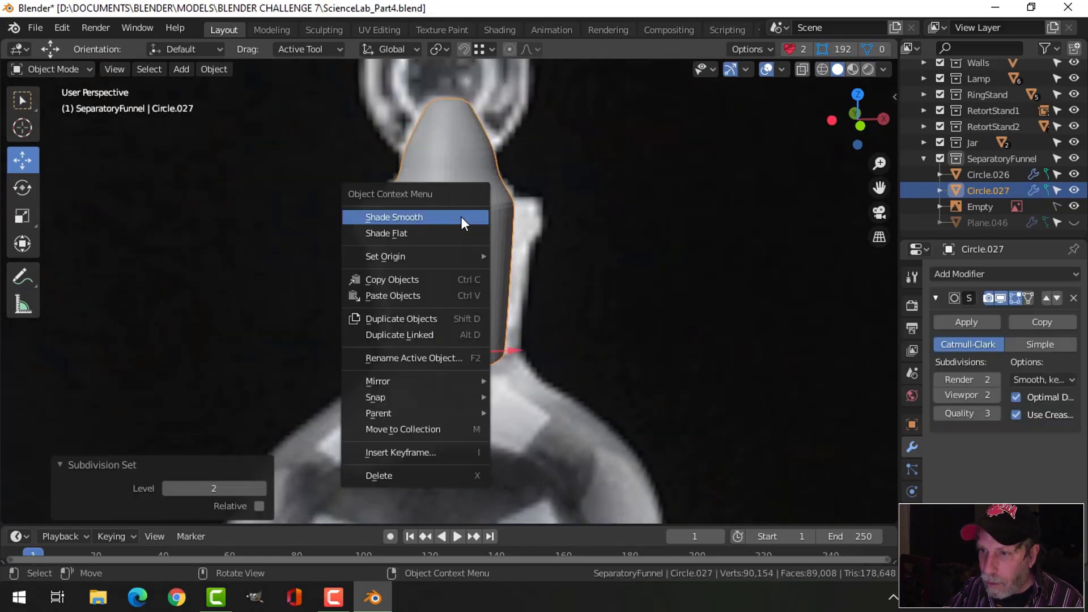
click(461, 217)
shift+middle_drag(539, 185, 531, 213)
Add an edge loop on the slope just below the stopper's neck, slid close to the neck
key(Tab)
key(a)
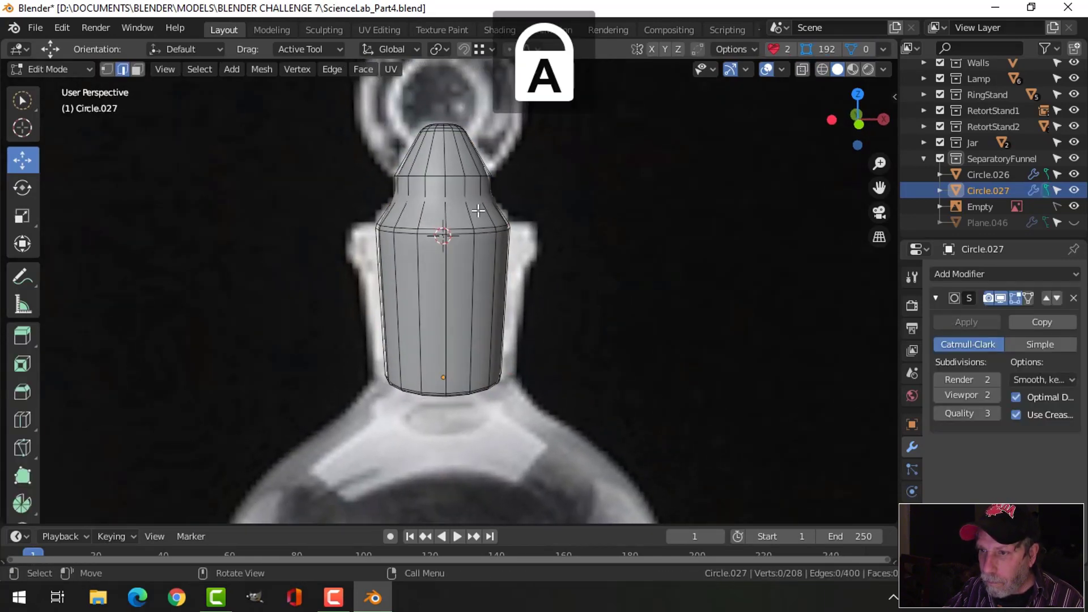
key(ctrl+r)
click(472, 208)
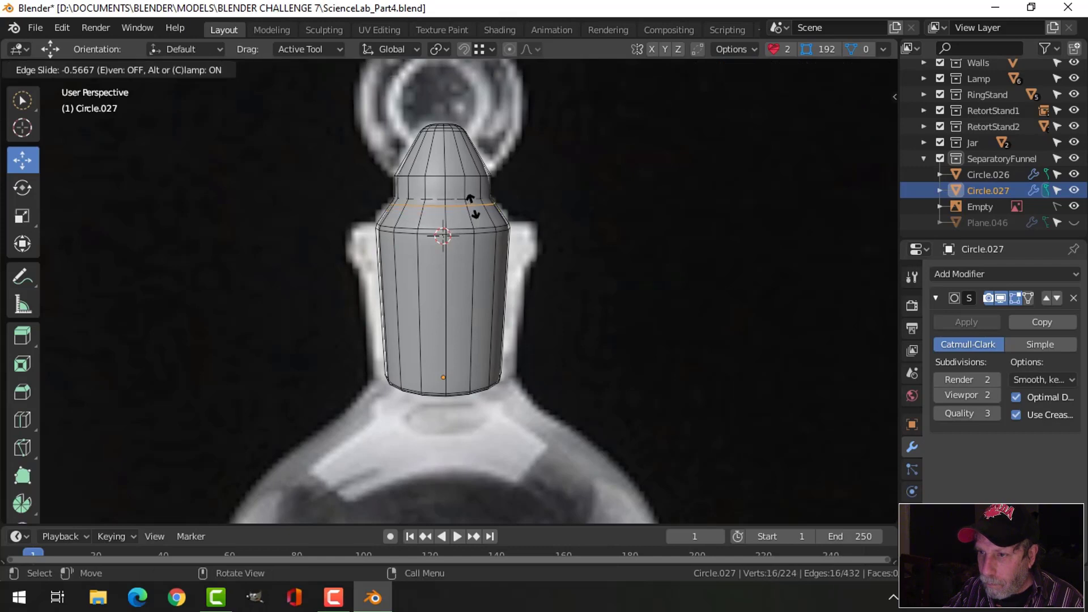
click(472, 207)
key(Tab)
key(n)
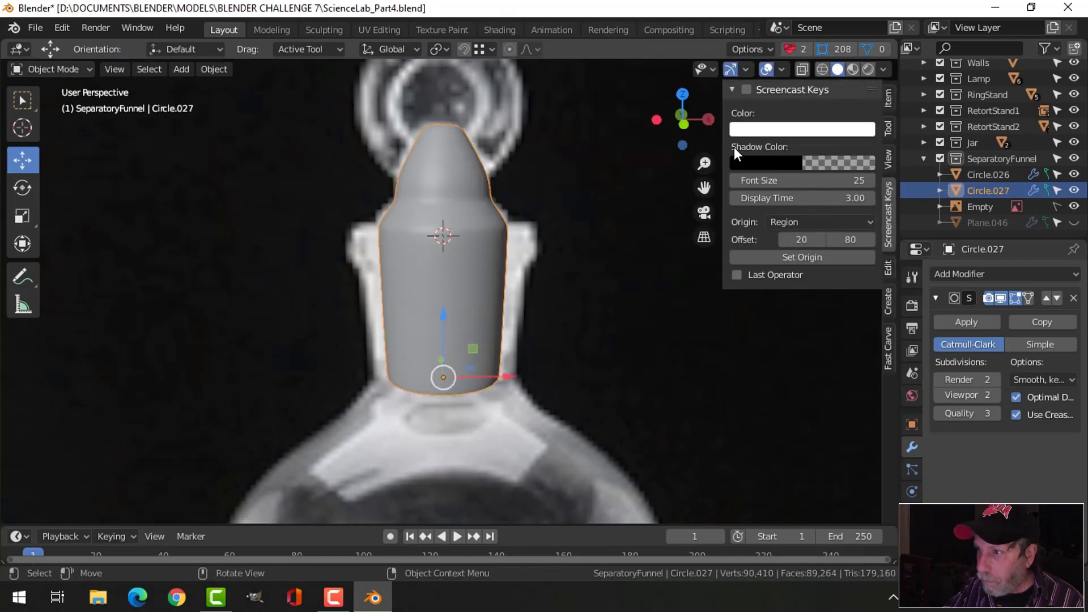
key(n)
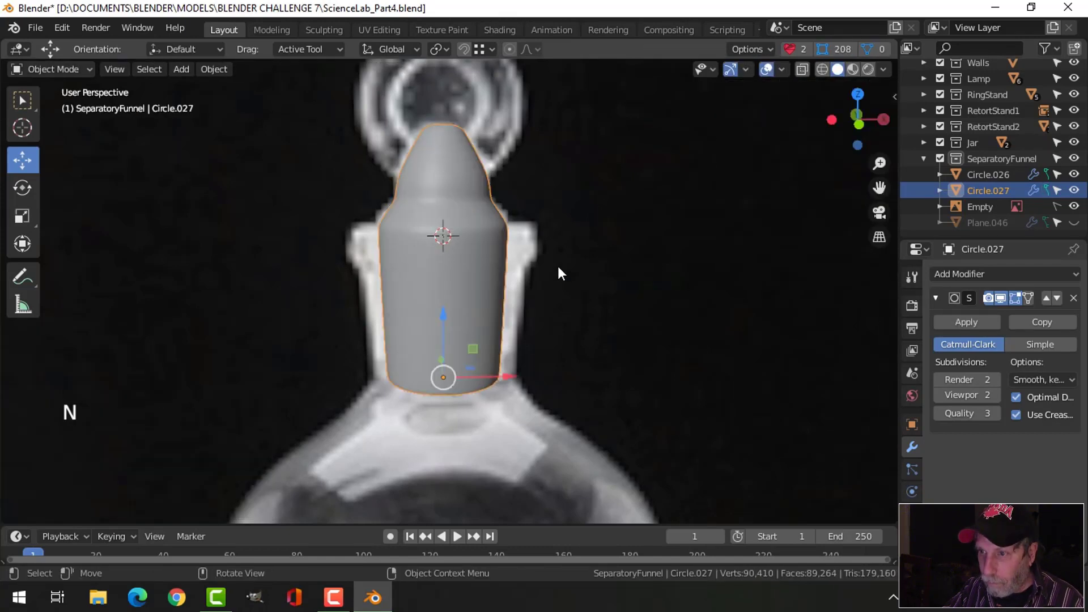
middle_drag(558, 272, 531, 265)
scroll(567, 308, up, 2)
scroll(566, 317, down, 2)
scroll(471, 265, up, 2)
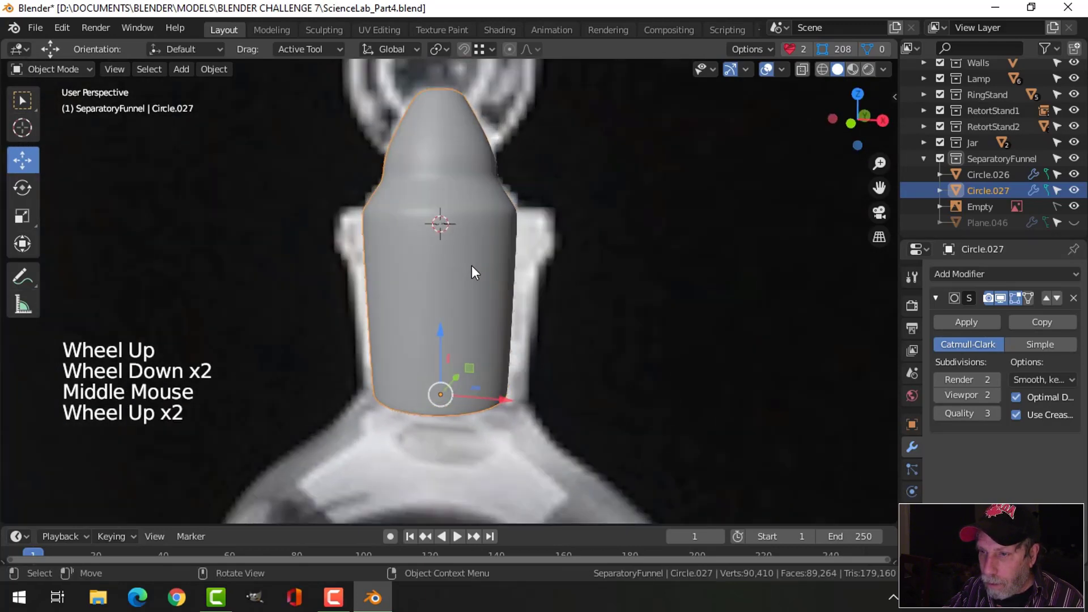
click(462, 245)
key(Tab)
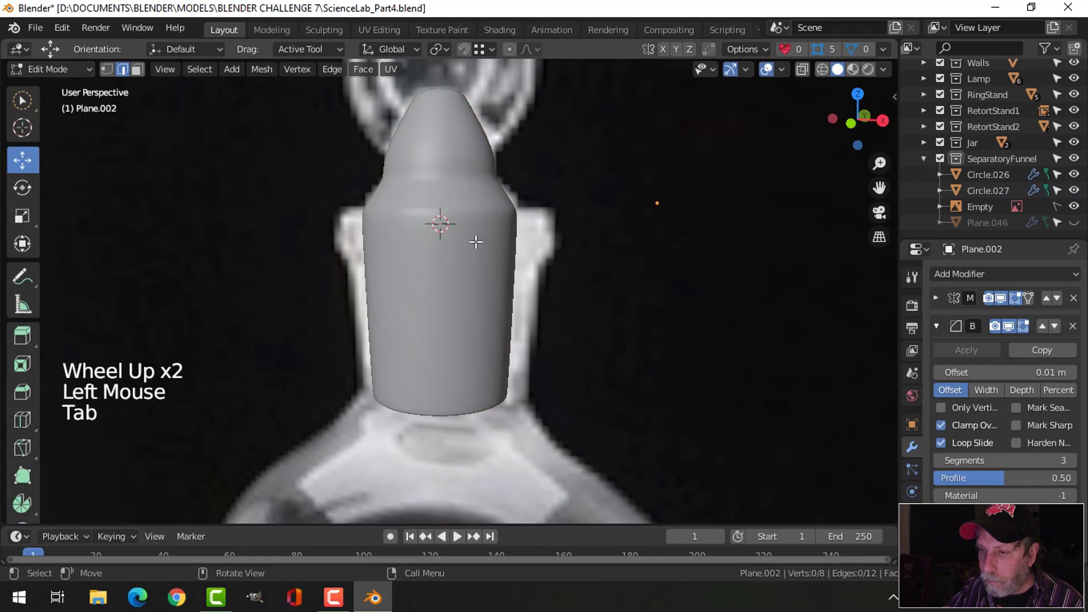
click(475, 242)
key(Tab)
Scale the supporting edge loop just below the stopper's shoulder slightly outward
click(502, 227)
key(Tab)
middle_click(483, 236)
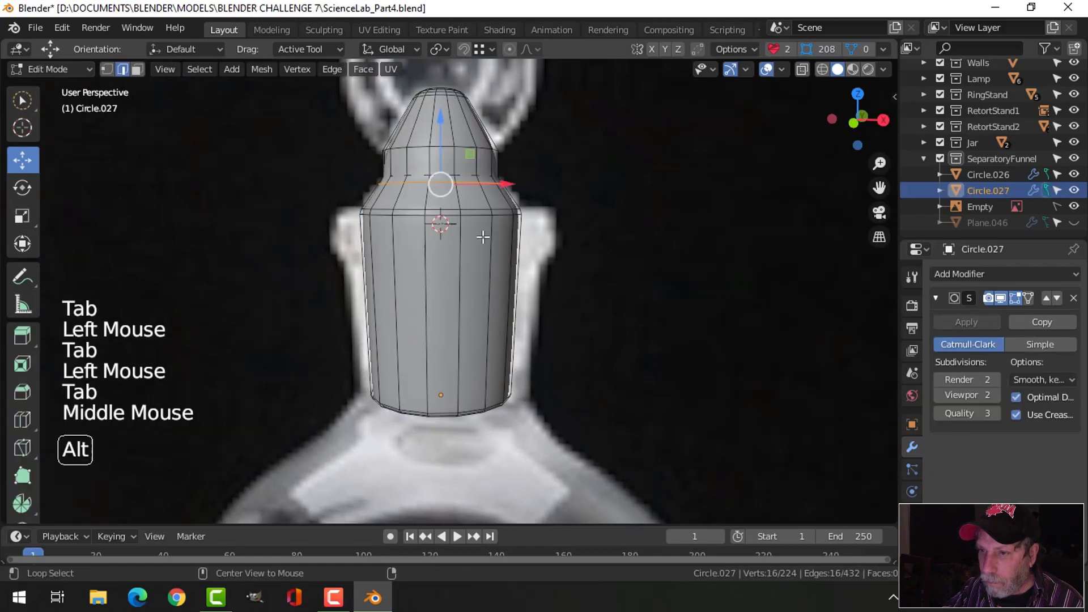
key(alt+a)
scroll(464, 237, up, 1)
shift+middle_drag(464, 238, 449, 241)
alt+shift+click(452, 236)
key(s)
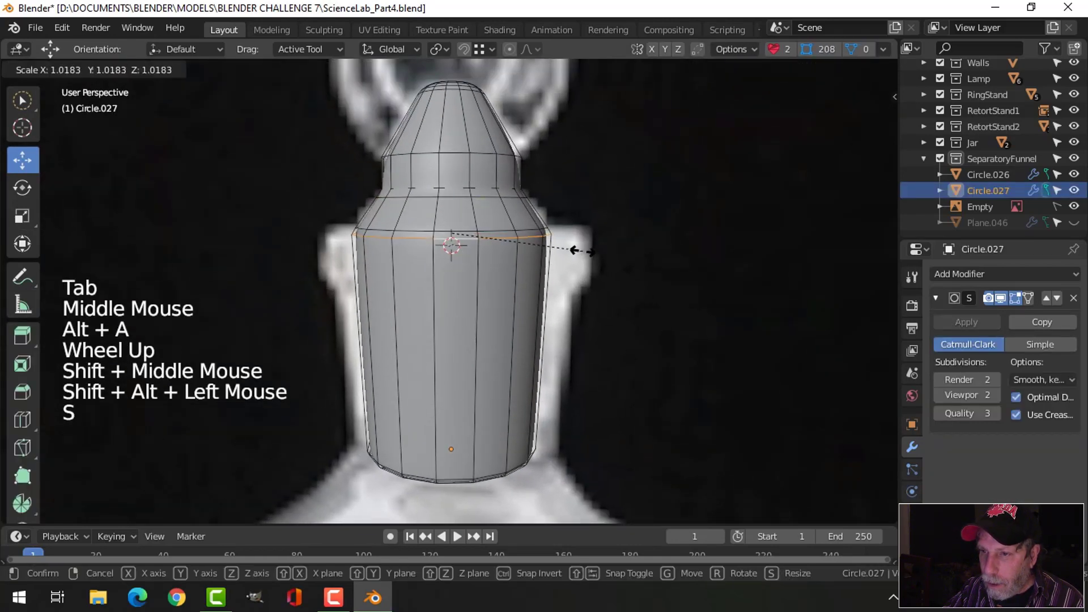
click(589, 249)
key(alt+a)
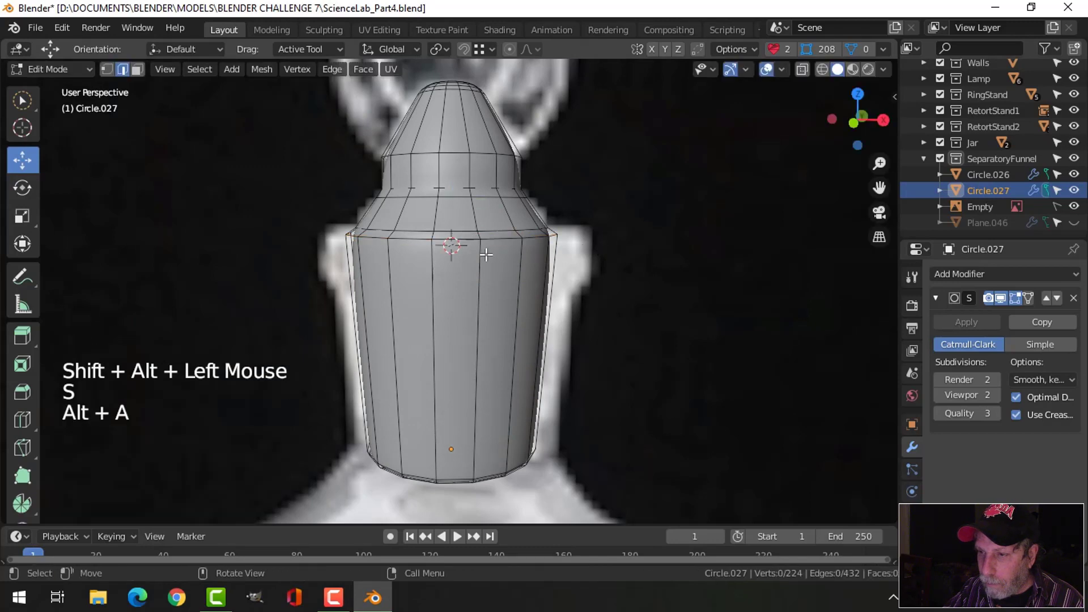
Scale the stopper's upper shoulder edge loop outward by a factor of about 1.05 and return to Object Mode
alt+shift+click(554, 230)
key(s)
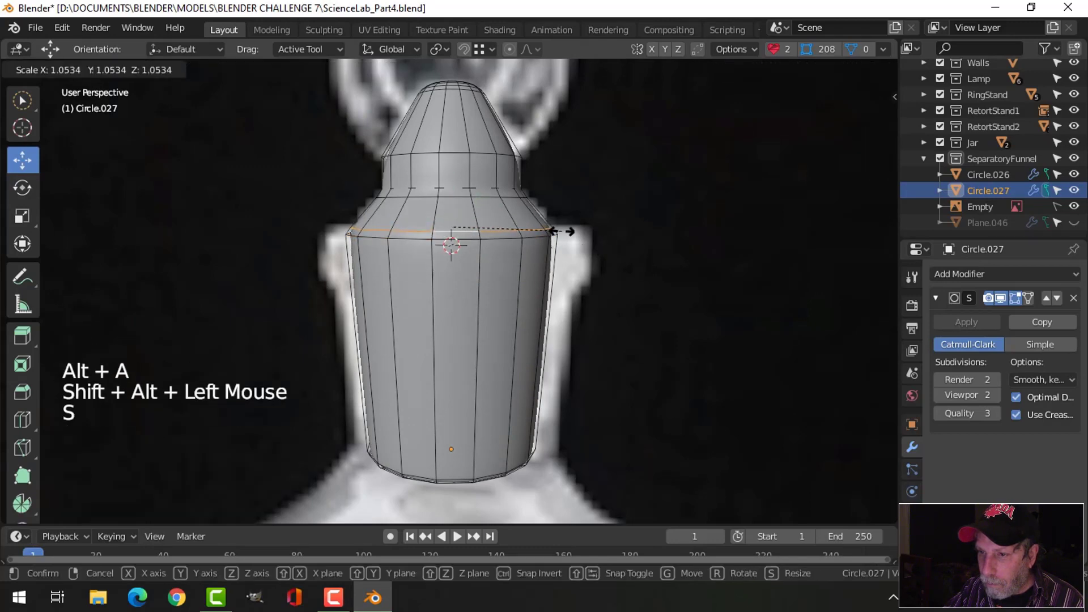
click(562, 231)
key(Tab)
scroll(593, 247, down, 2)
key(alt+a)
Unhide the funnel body Plane.046 and view how the stopper sits in its neck
middle_drag(619, 267, 602, 264)
middle_click(601, 262)
click(1073, 223)
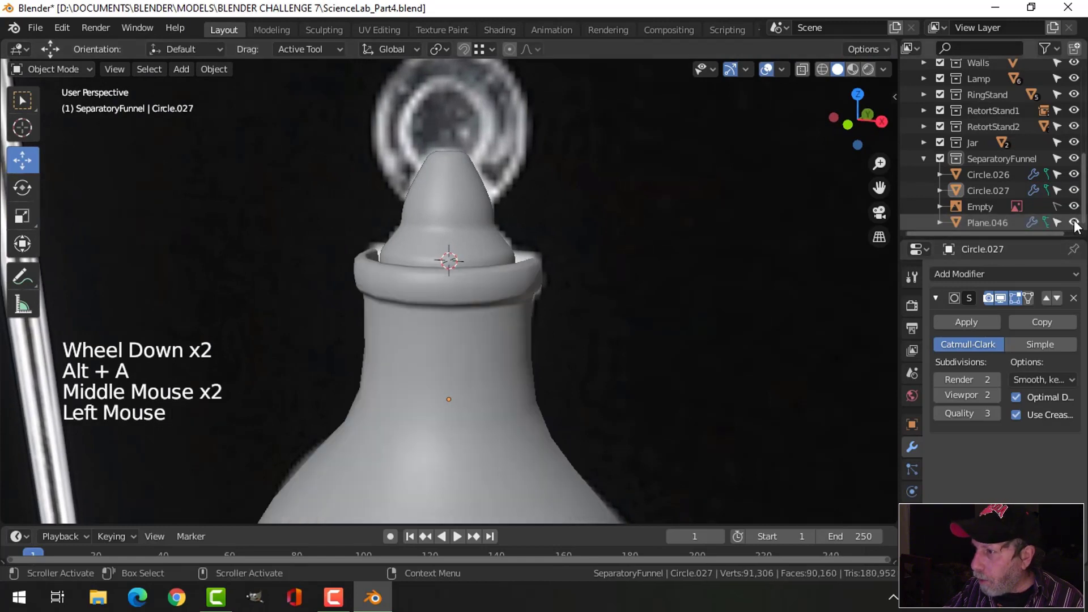
scroll(597, 276, down, 1)
middle_drag(563, 295, 471, 283)
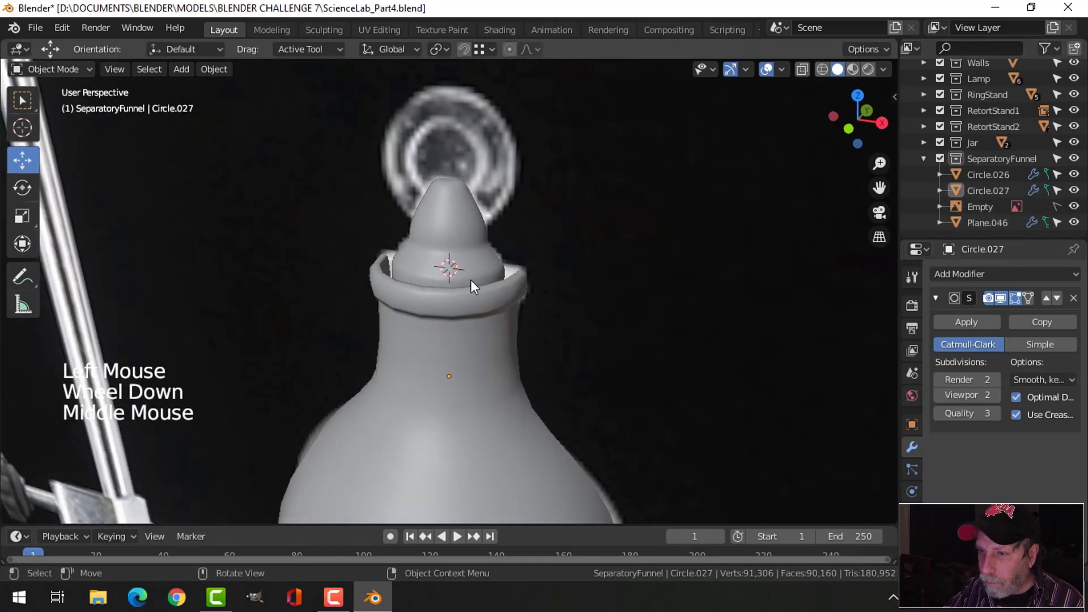
Scale the stopper's entire mesh to fit the opening of the funnel's rim
click(470, 280)
key(Tab)
key(a)
middle_drag(572, 294, 456, 224)
key(s)
click(616, 291)
key(Tab)
key(alt+a)
Hide the reference image and move the stopper's shoulder edge loop up slightly
scroll(550, 307, down, 3)
click(1074, 207)
scroll(493, 281, up, 2)
scroll(454, 293, up, 2)
click(449, 285)
key(Tab)
key(alt+a)
alt+shift+click(475, 285)
drag(456, 223, 455, 215)
key(Tab)
key(alt+a)
Add a 16-vertex circle mesh at the 3D cursor and rotate its vertices 90° about the global X axis
middle_drag(597, 281, 420, 355)
scroll(539, 309, down, 2)
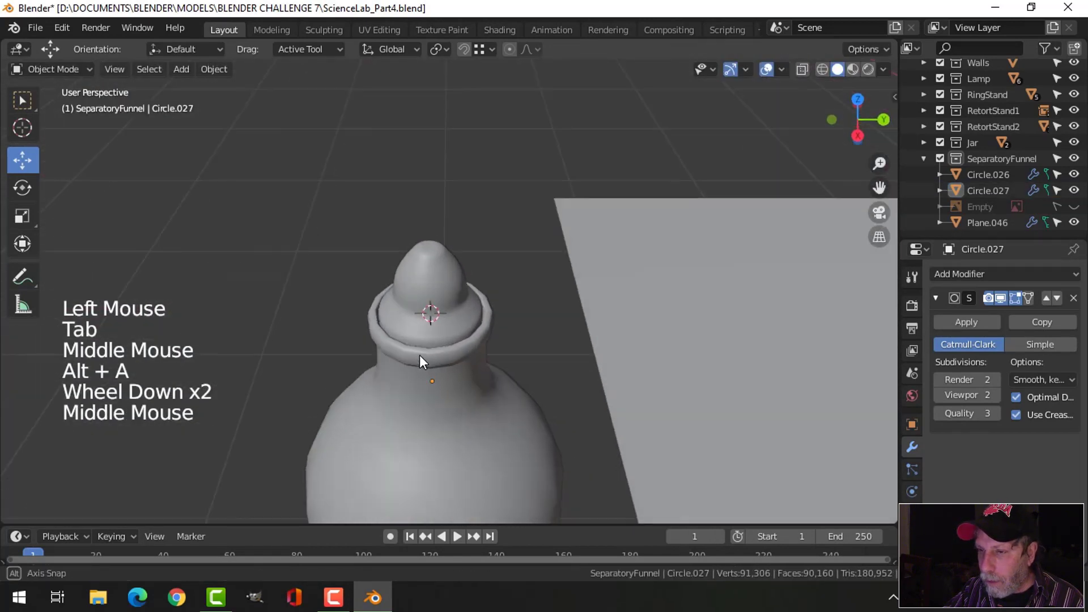
key(shift+a)
mouse_move(409, 257)
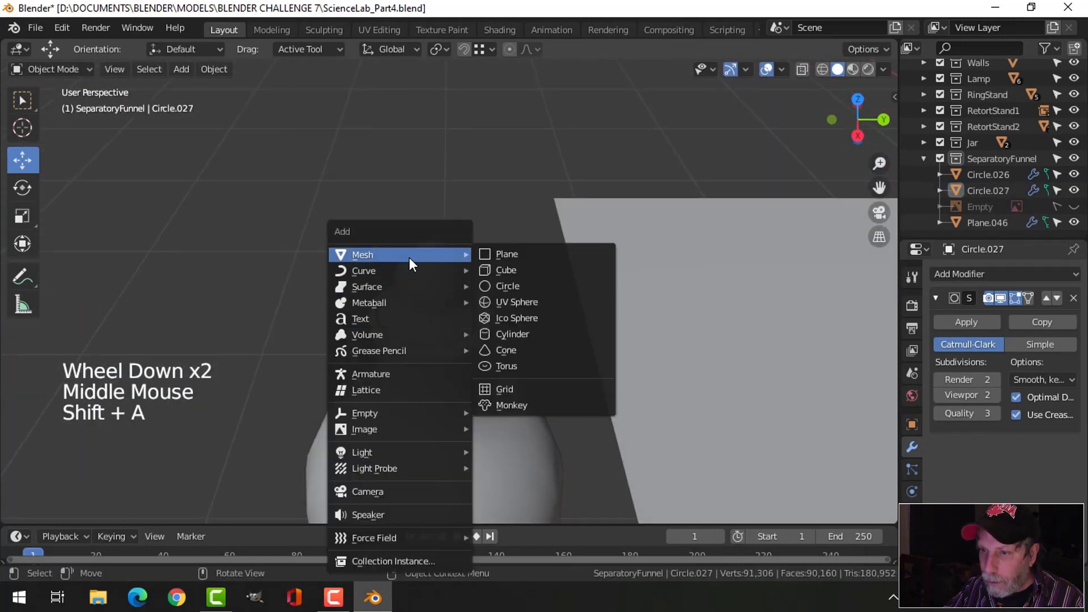
click(521, 284)
scroll(550, 302, down, 3)
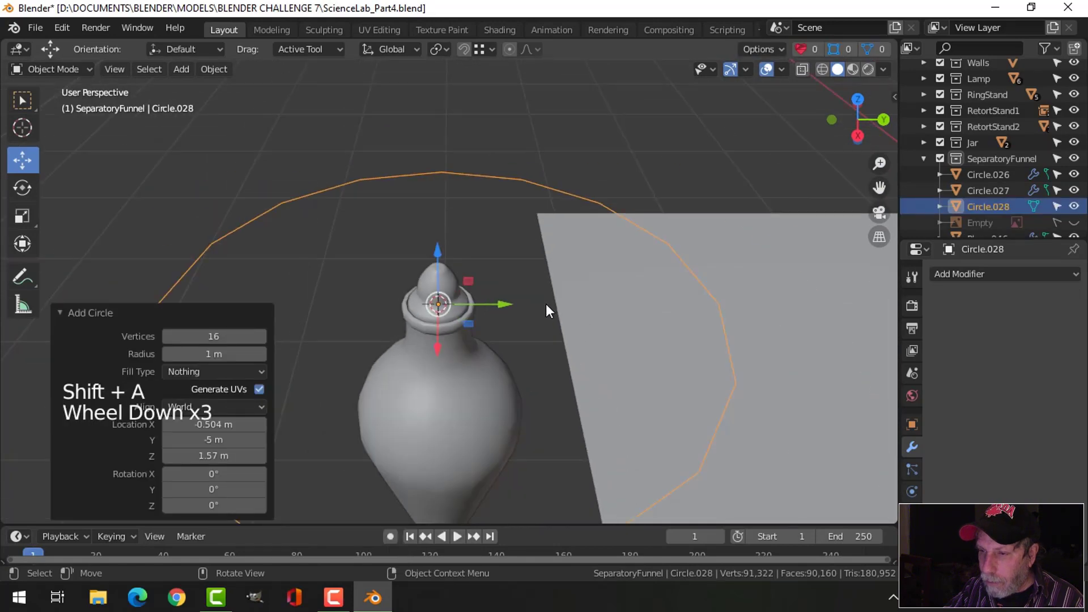
key(Tab)
middle_drag(538, 321, 569, 313)
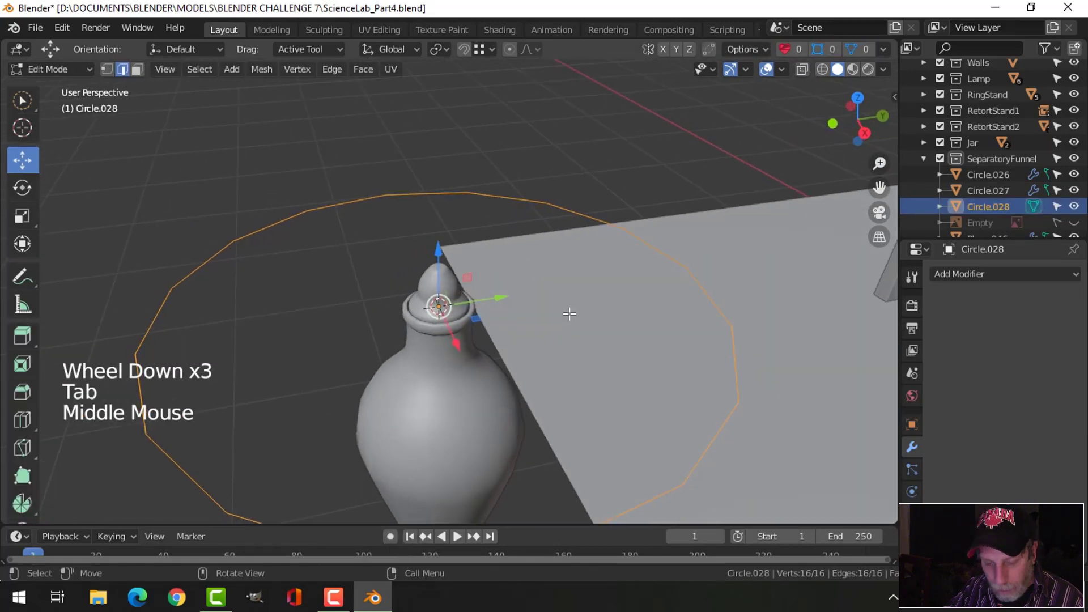
text(rx)
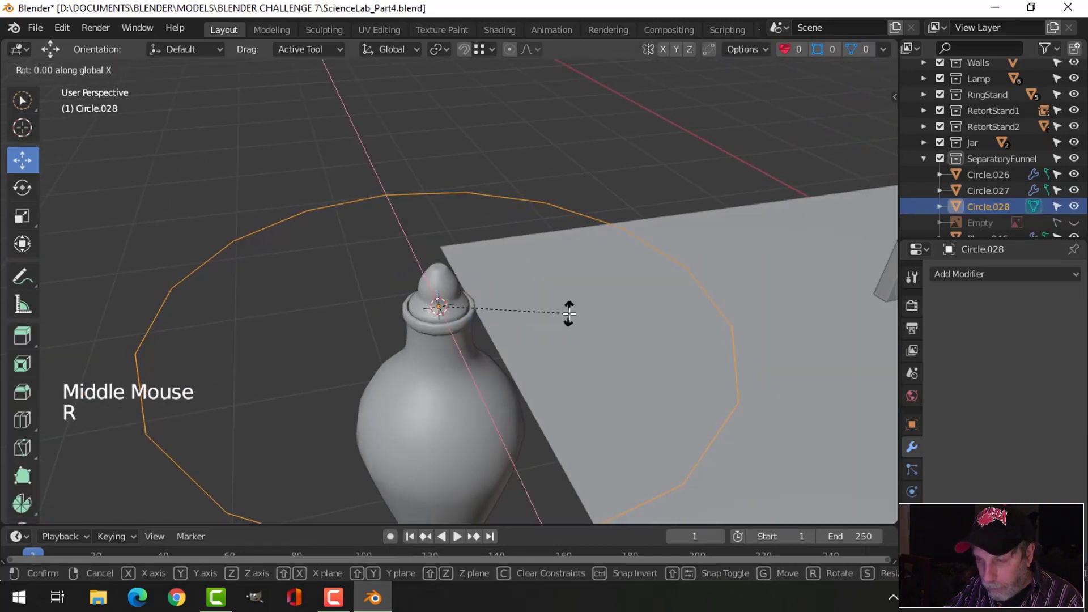
text(90)
key(Return)
Unhide the reference image and fit the circle to the outer edge of its ring handle, moving it up about 0.172 m
click(1073, 223)
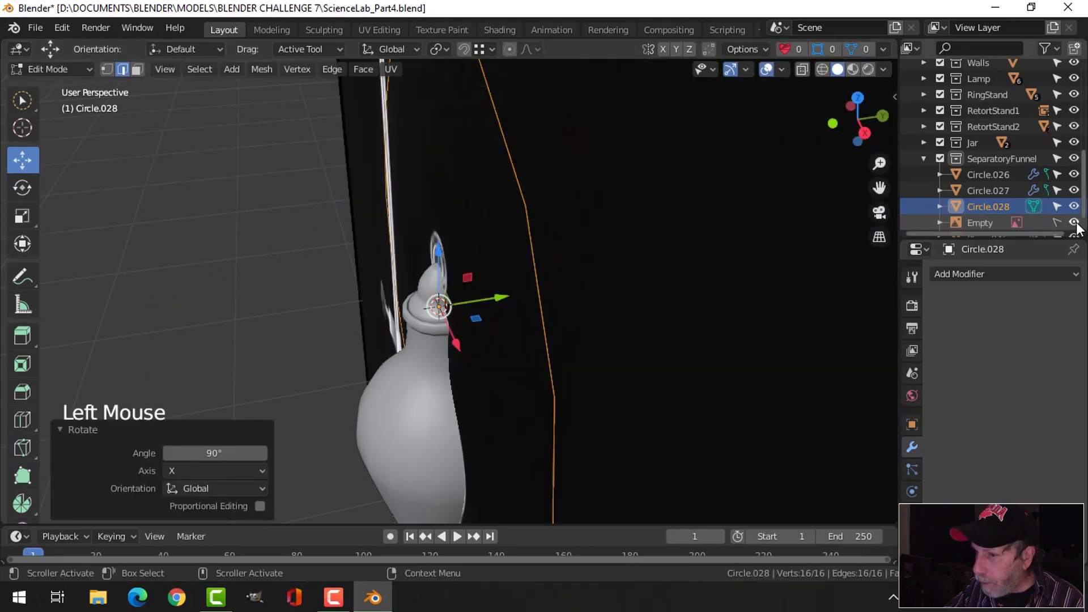
middle_drag(631, 309, 710, 278)
key(KP_1)
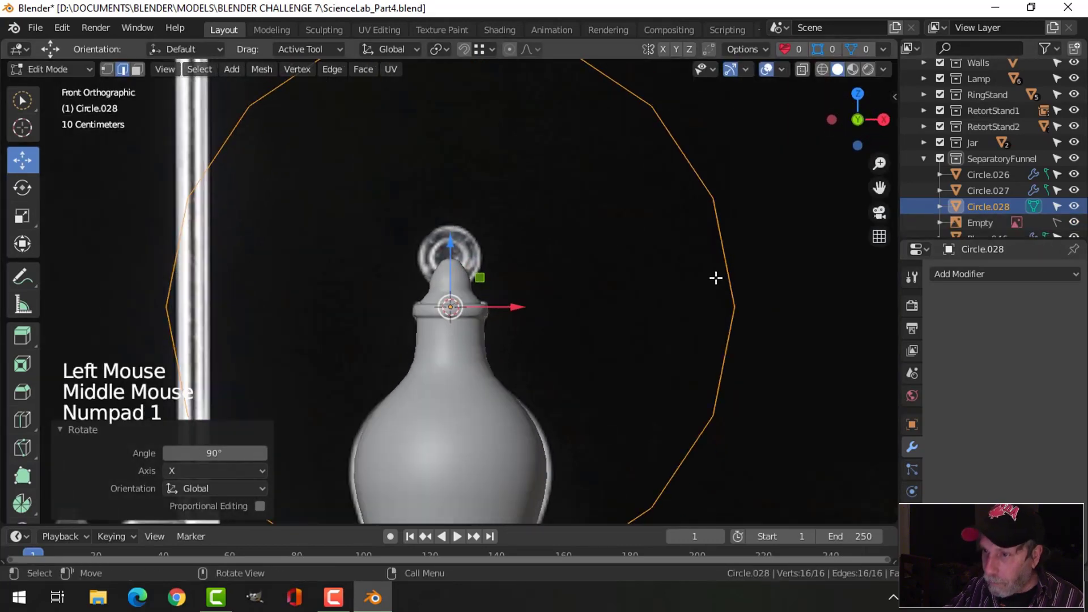
key(s)
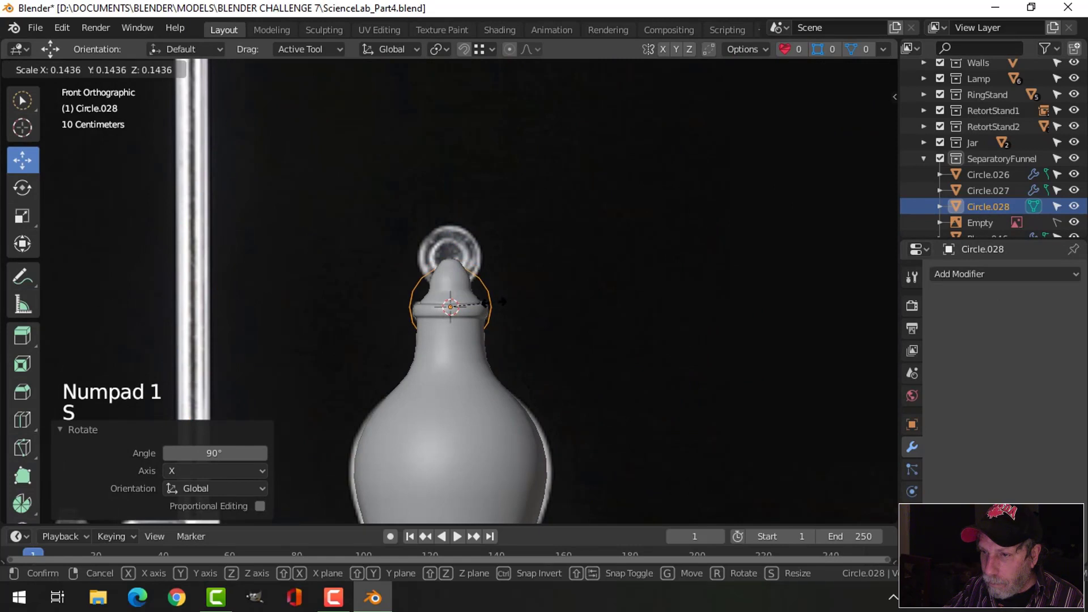
click(488, 302)
drag(453, 258, 462, 210)
scroll(573, 226, up, 4)
key(s)
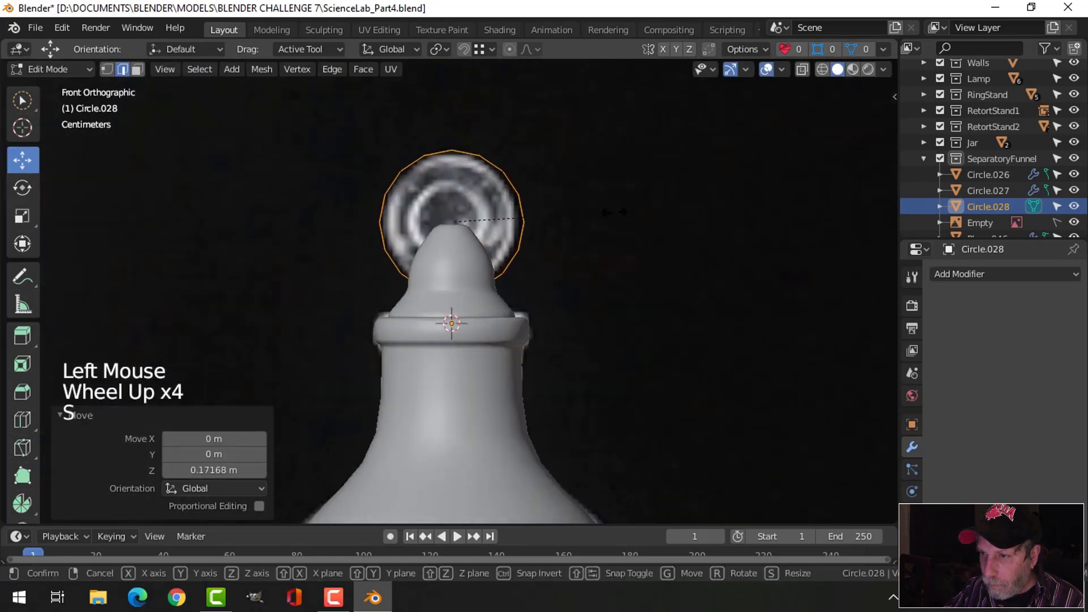
click(606, 216)
Extrude the circle inward to about half its size to form a flat ring matching the reference
shift+middle_drag(585, 223, 597, 266)
middle_drag(597, 266, 655, 318)
key(1)
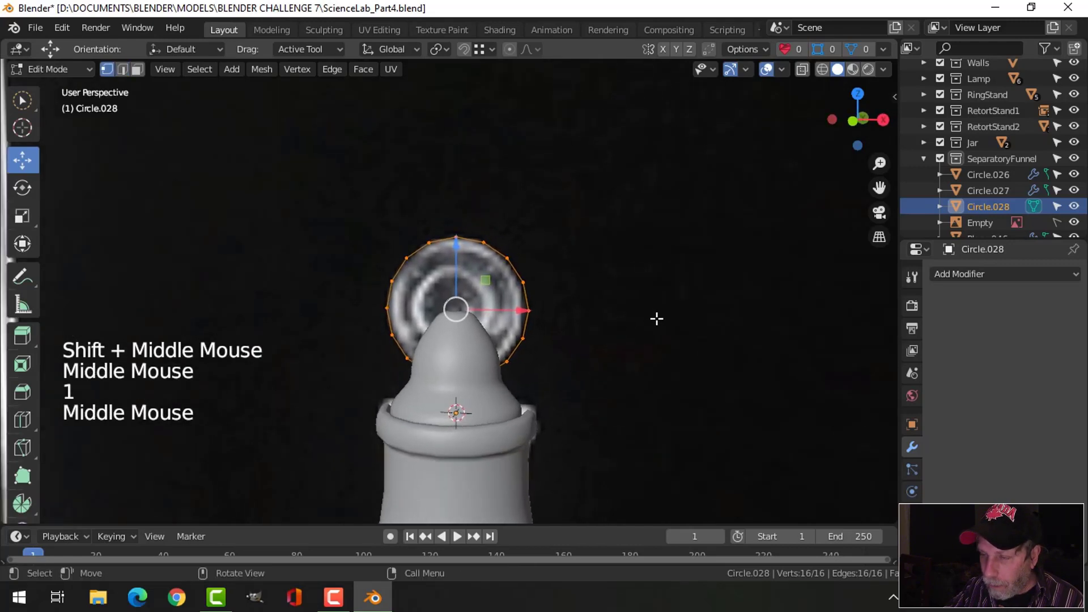
key(e)
key(s)
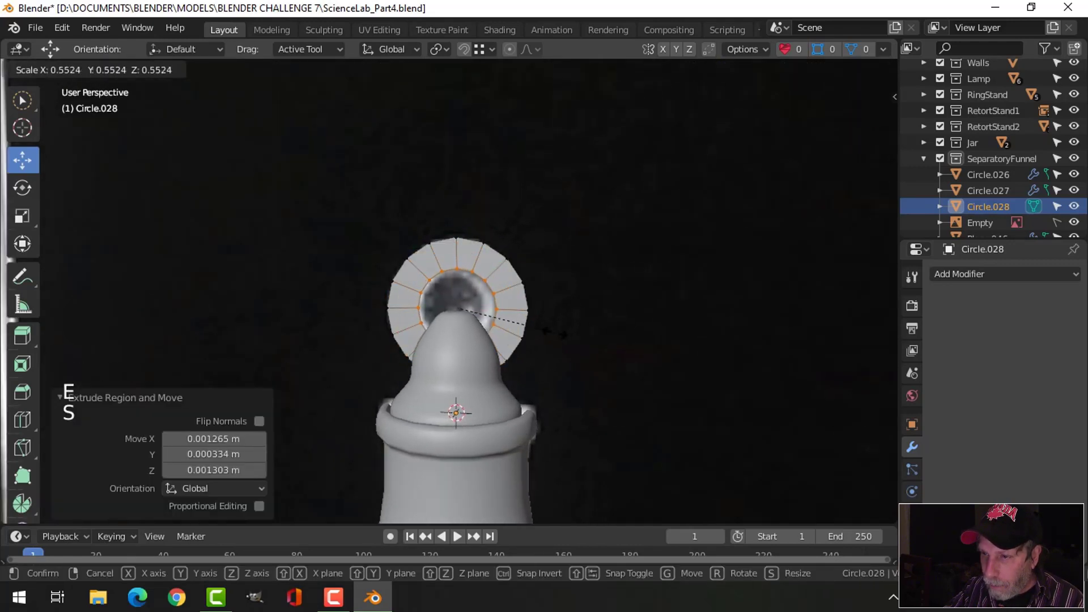
click(571, 323)
Extrude the whole flat ring along Y to give it depth and centre it over the stopper with a Y move of about 0.018 m
key(a)
middle_drag(570, 323, 599, 313)
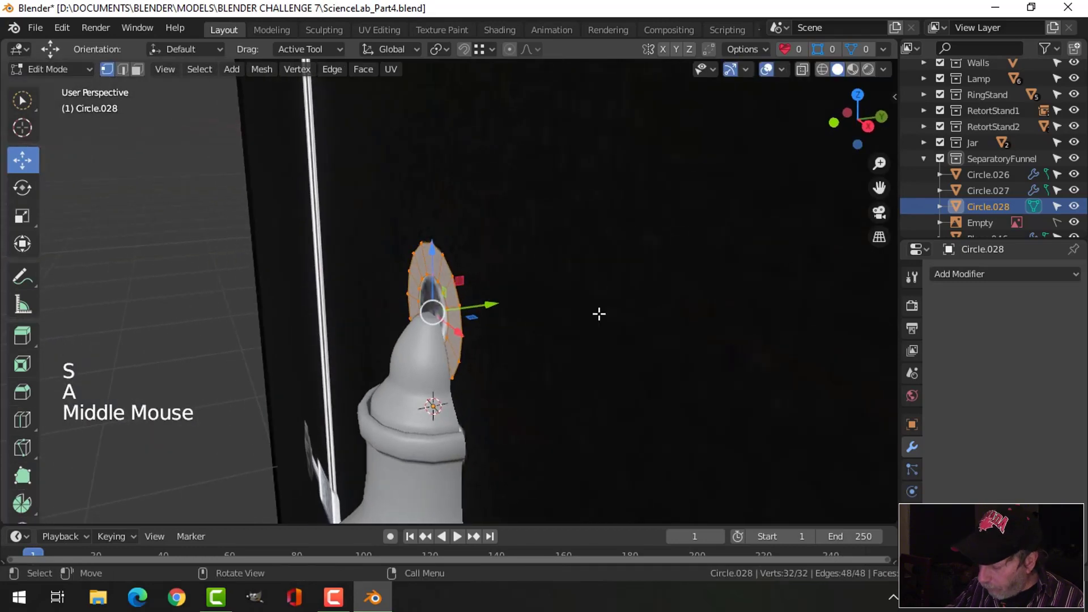
key(KP_3)
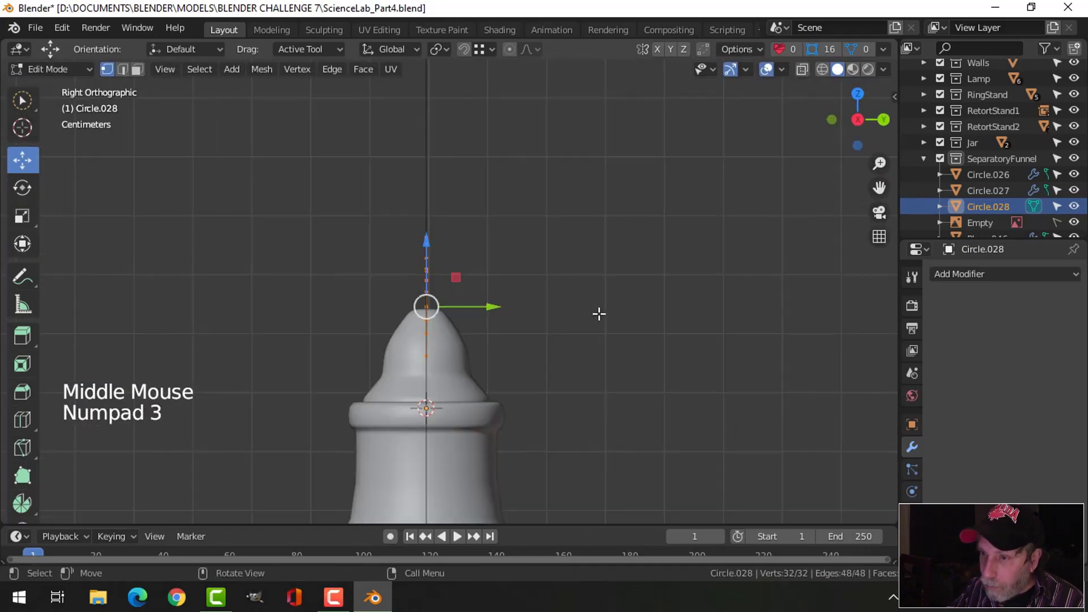
scroll(598, 314, up, 4)
shift+middle_drag(599, 313, 533, 285)
key(e)
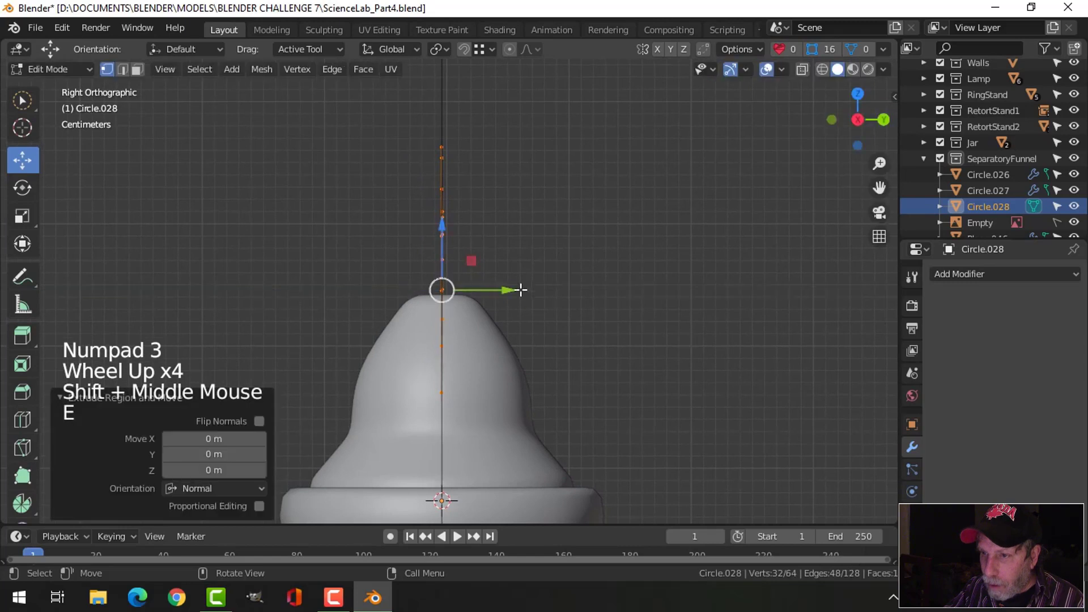
mouse_move(510, 289)
mouse_down()
mouse_move(461, 278)
mouse_move(518, 281)
mouse_up()
key(a)
Thicken the ring by scaling it along the Y axis by a factor of about 1.2
key(s)
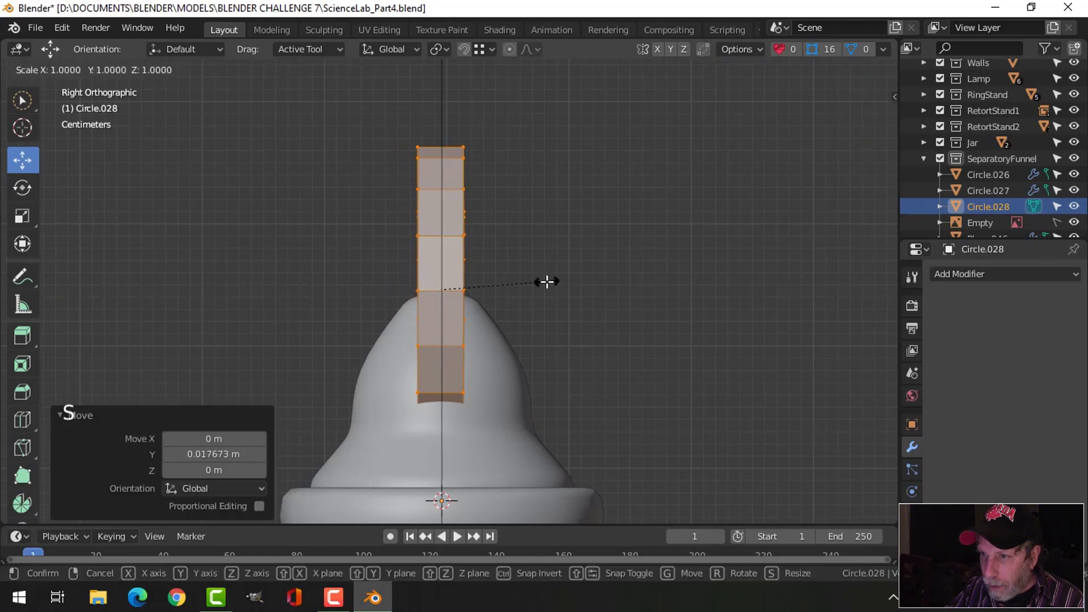
key(y)
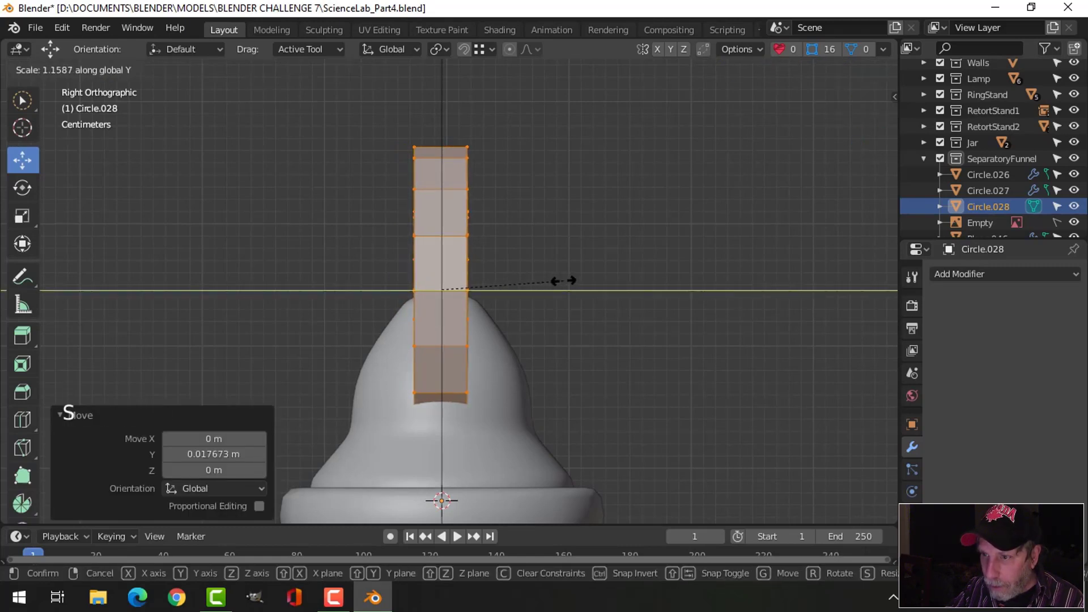
click(571, 278)
mouse_move(571, 279)
middle_down()
mouse_move(529, 284)
mouse_move(585, 280)
middle_up()
key(alt+a)
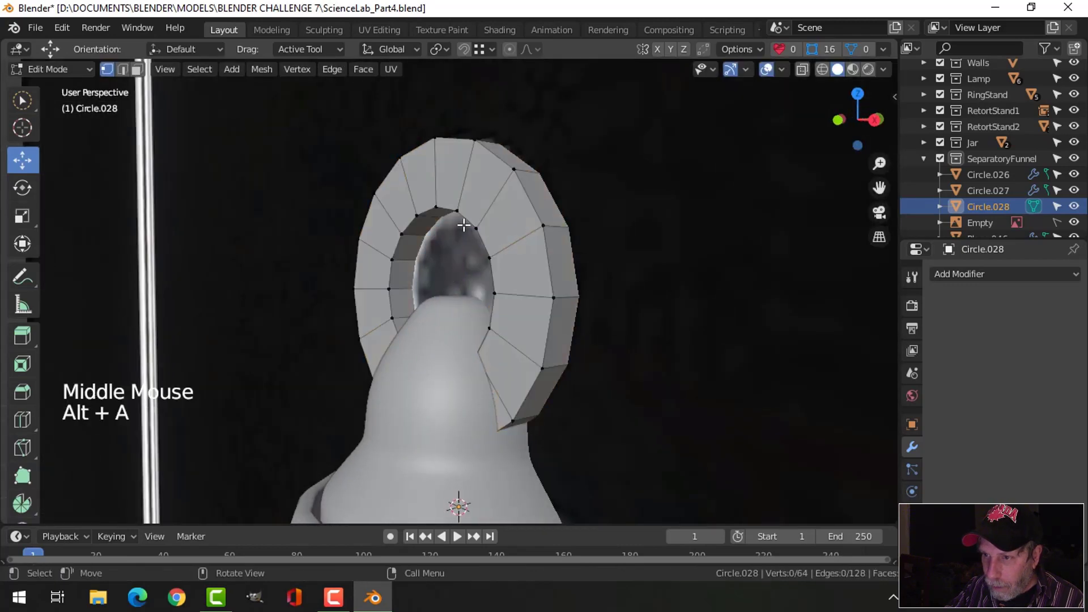
Delete the loop of faces lining the ring's inner hole
middle_drag(486, 229, 450, 238)
scroll(486, 272, up, 2)
key(3)
alt+shift+click(460, 285)
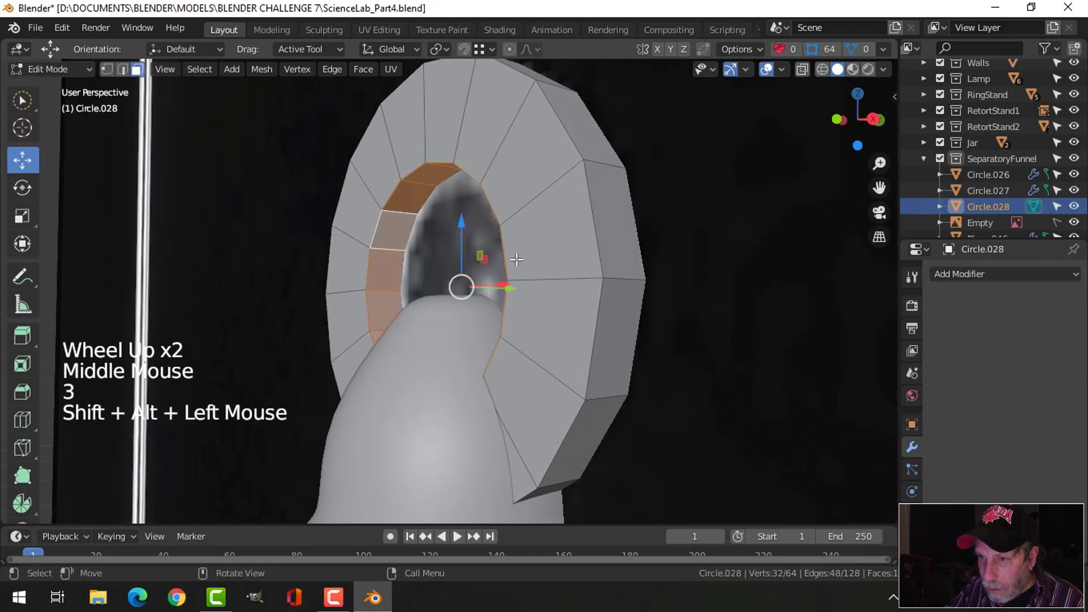
middle_drag(459, 286, 453, 286)
key(x)
click(464, 259)
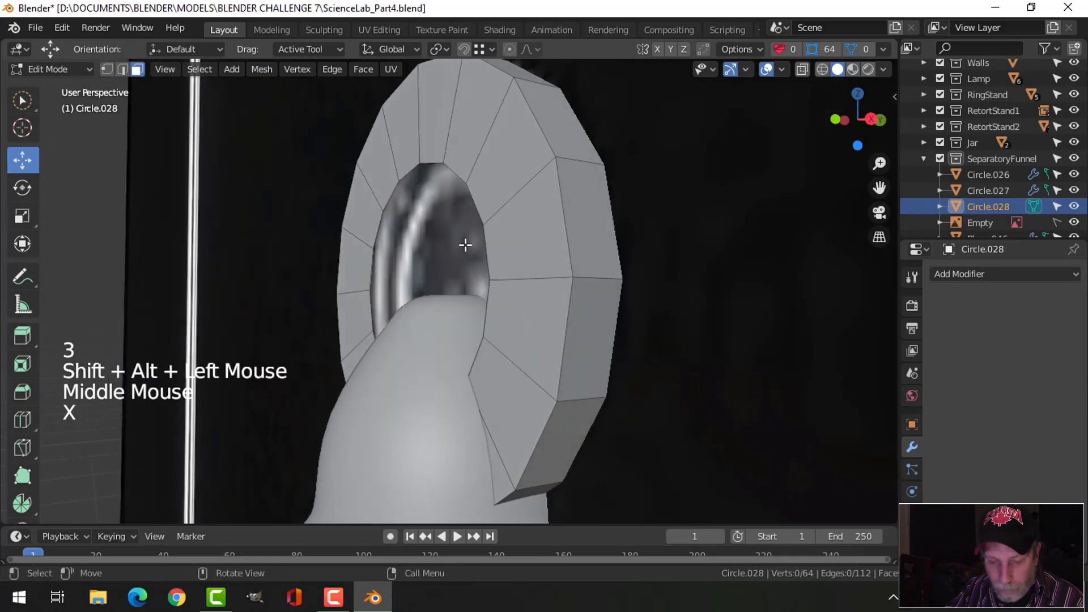
Extrude both open edge loops of the ring's hole toward each other, scaled to about 0.757 along Y
key(2)
alt+shift+click(454, 168)
middle_drag(456, 226, 539, 240)
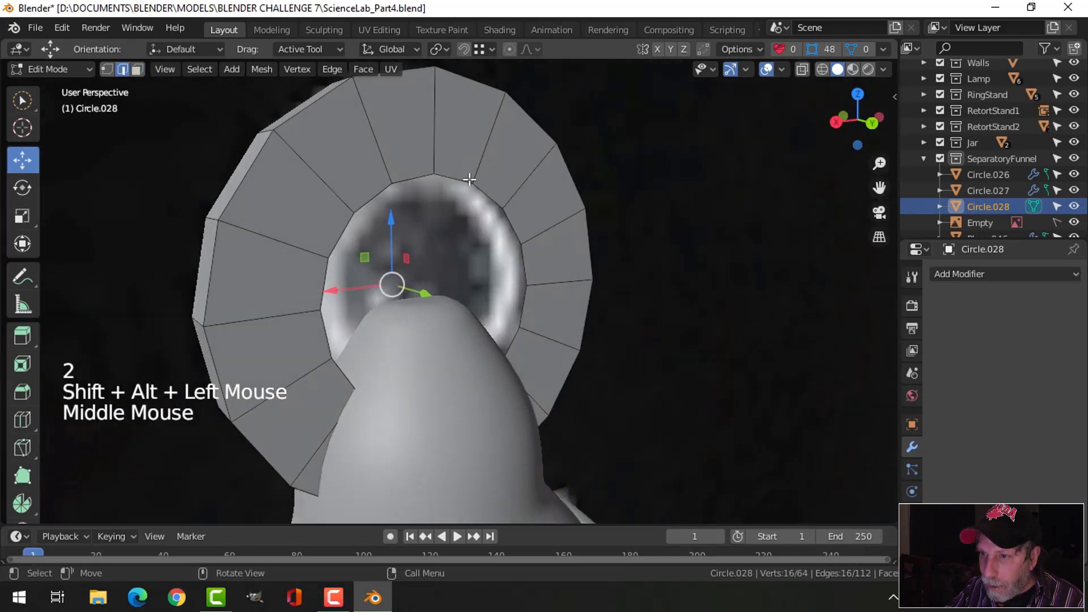
alt+shift+click(469, 179)
middle_drag(737, 235, 694, 246)
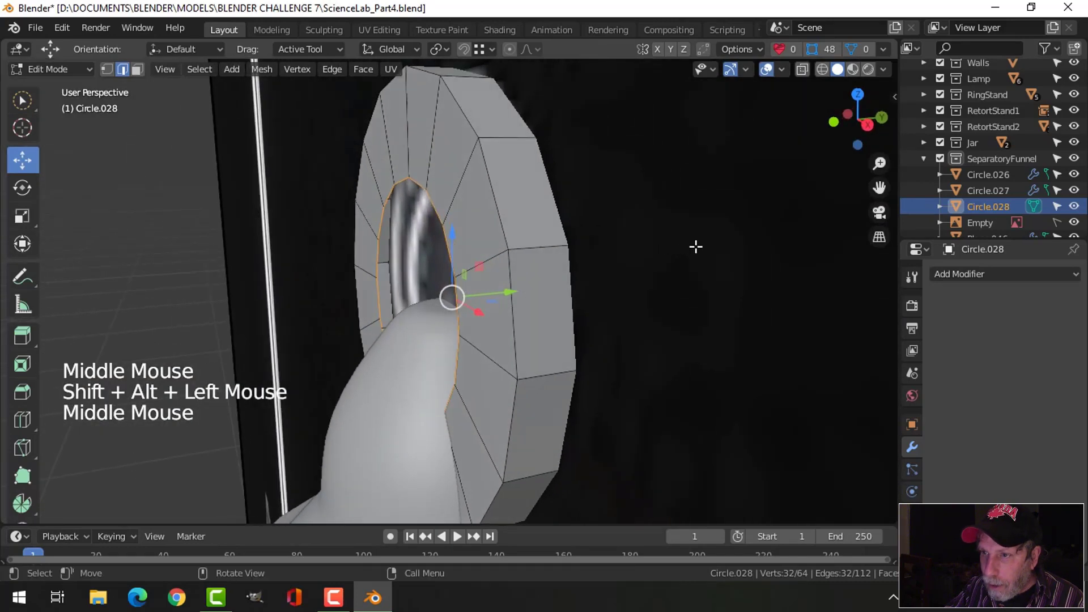
key(e)
key(s)
key(y)
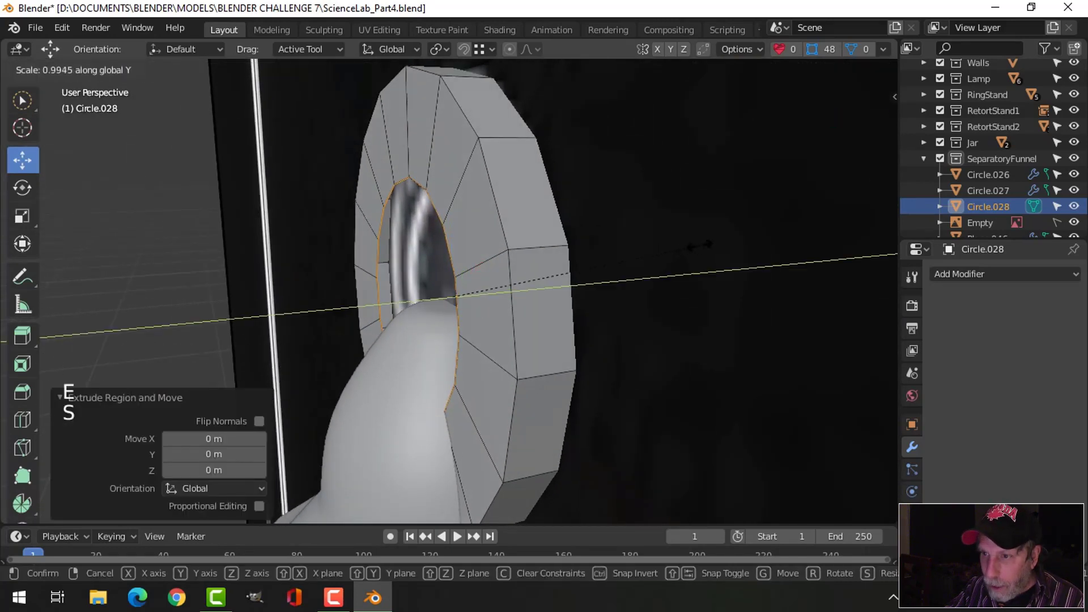
click(618, 240)
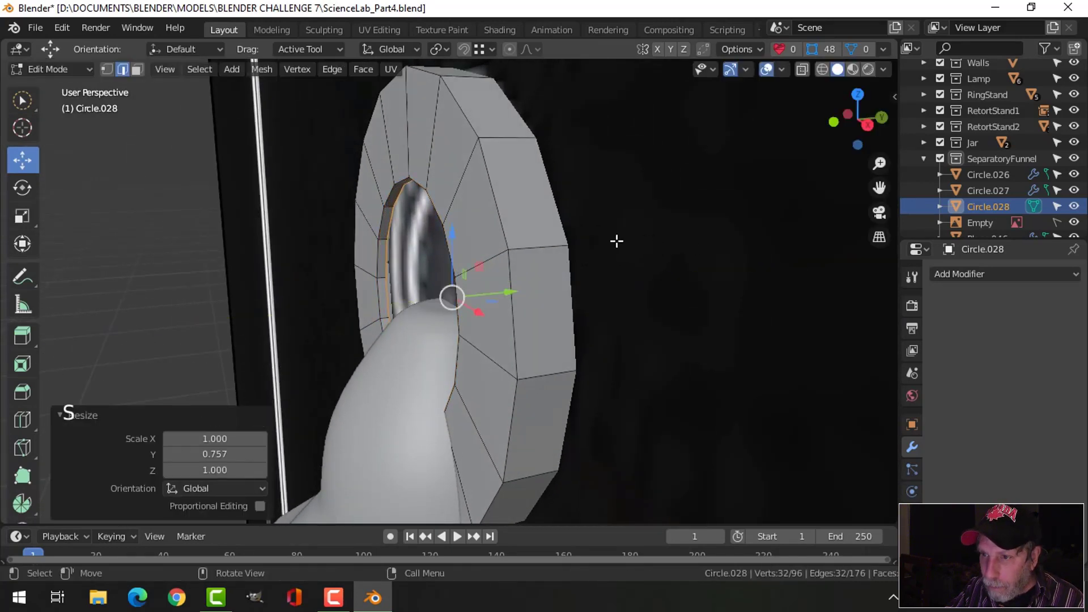
Extrude both hole edge loops inward around their individual origins, scaled to 0.676
middle_drag(614, 240, 661, 231)
click(445, 56)
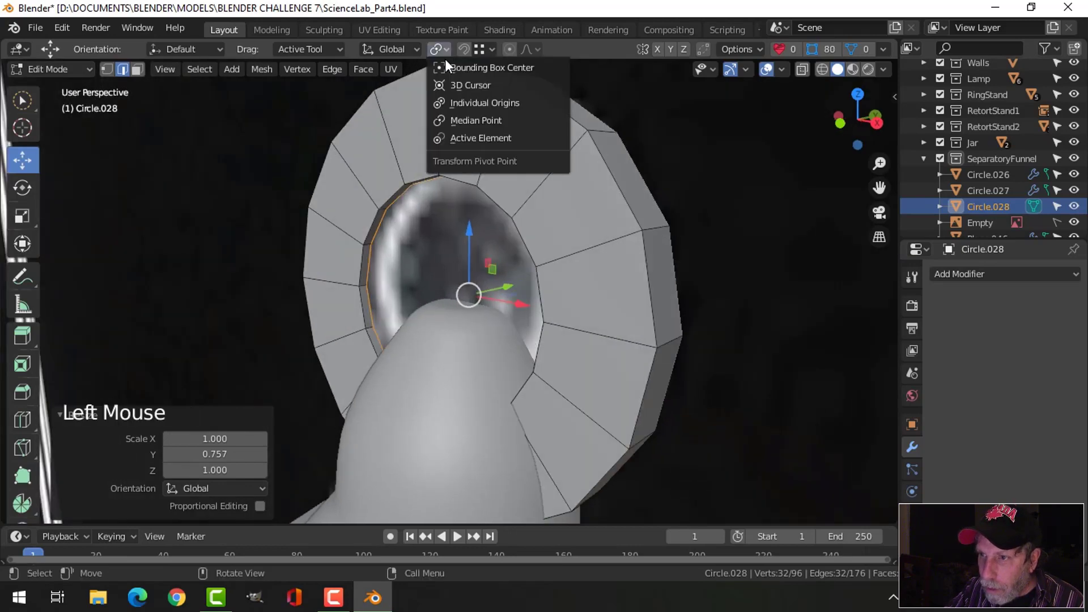
click(461, 106)
key(e)
key(s)
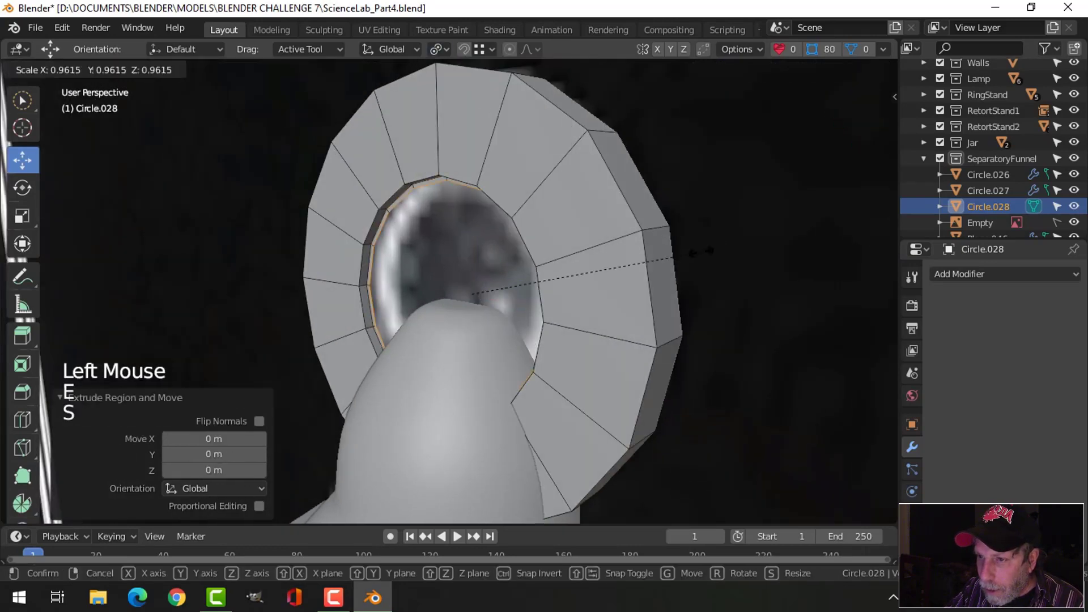
click(622, 242)
Restore the Median Point pivot and fill the remaining opening on each side of the ring with a face
click(440, 51)
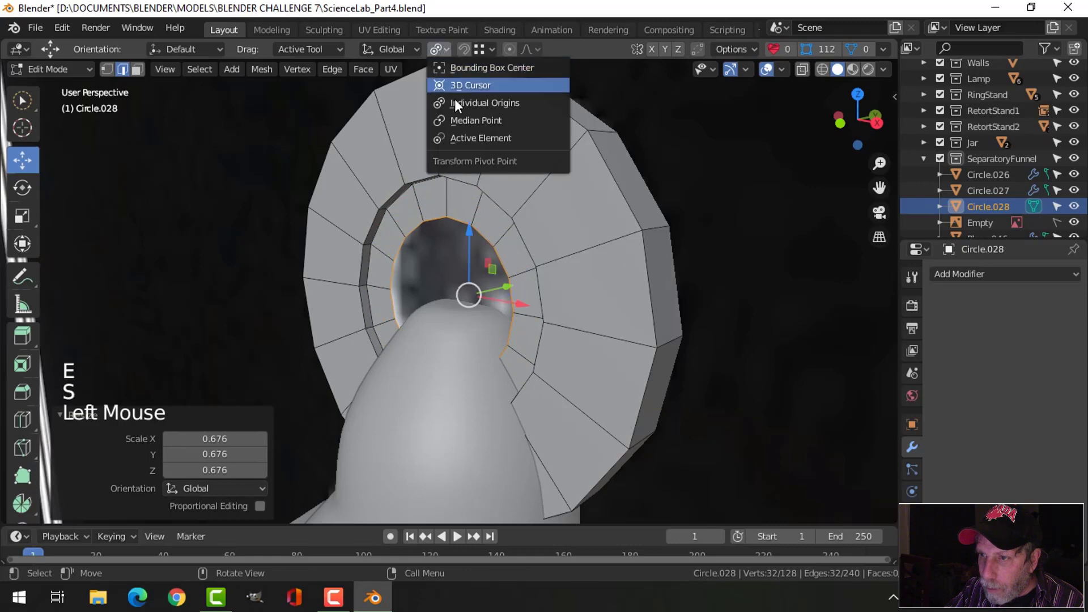
click(463, 124)
key(alt+a)
alt+shift+click(510, 223)
key(f)
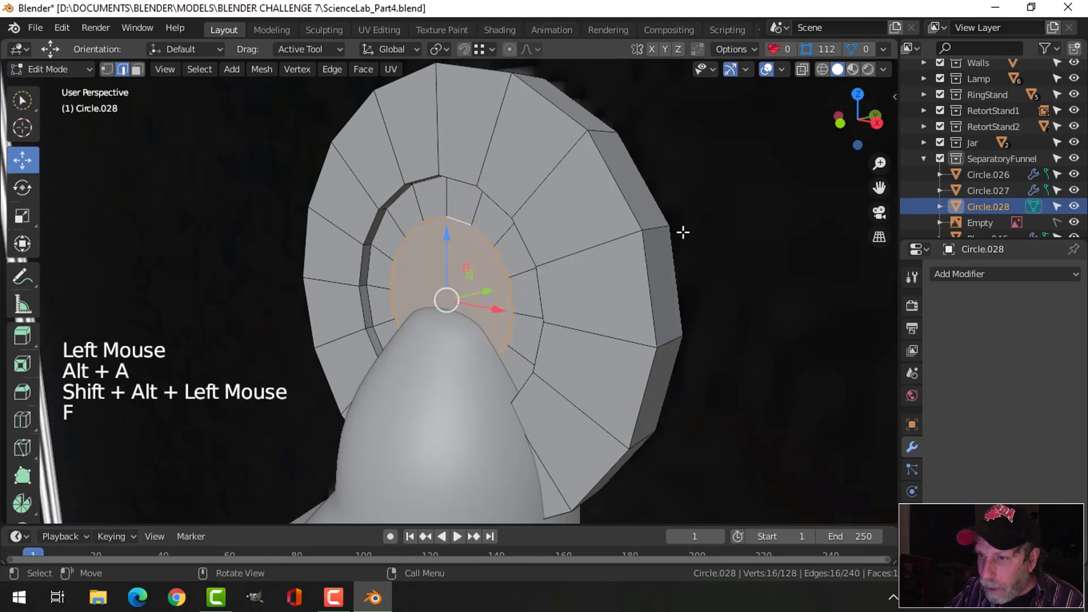
key(alt+a)
middle_drag(683, 233, 494, 150)
alt+shift+click(448, 223)
key(f)
Bevel the ring's outer rim and inner hole edge loops on both sides with 3 segments and about 0.0021 m offset
key(alt+a)
alt+shift+click(434, 182)
alt+shift+click(425, 146)
alt+shift+click(494, 149)
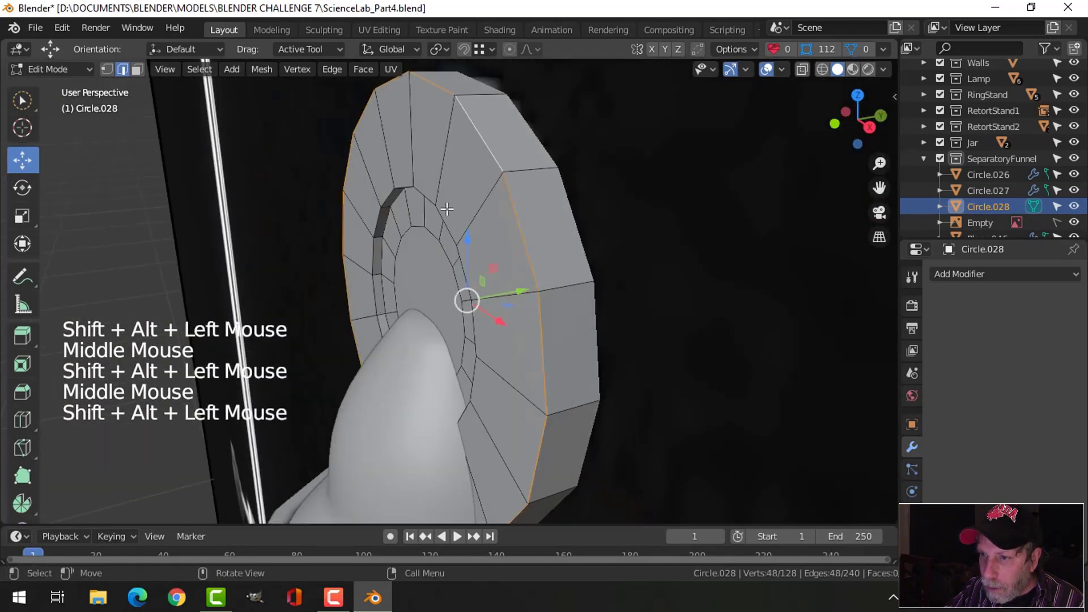
alt+shift+click(445, 224)
key(ctrl+b)
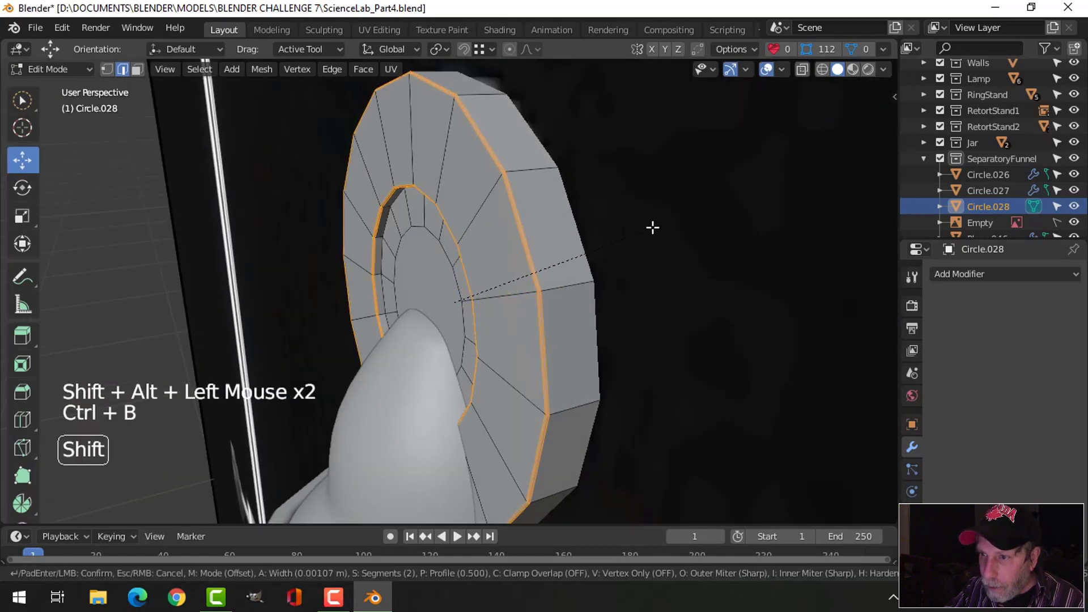
click(666, 220)
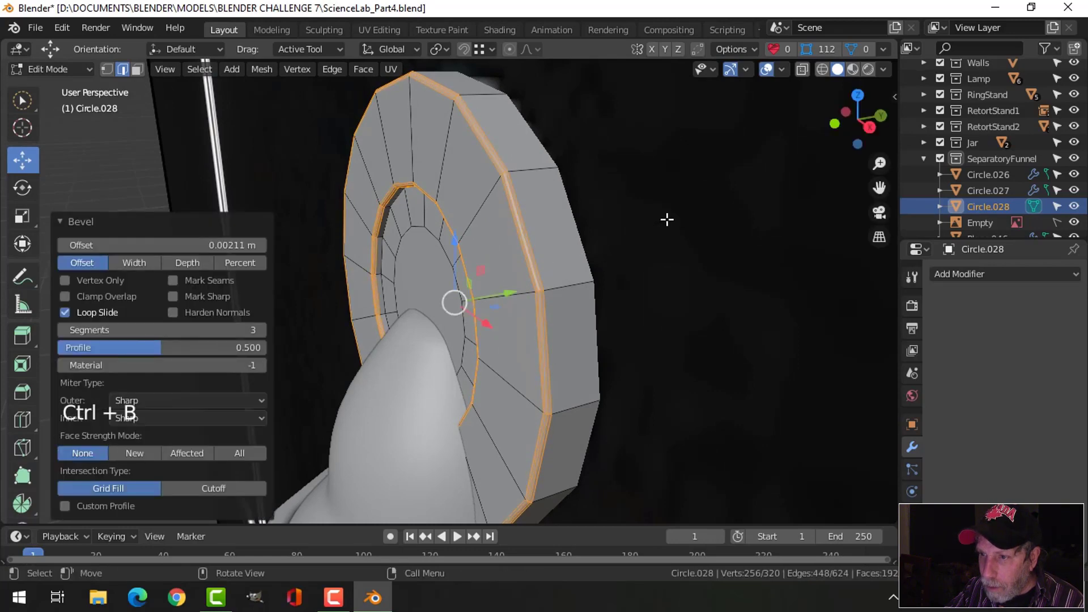
Add a level 1 subdivision surface to the ring and shade it smooth
key(Tab)
middle_drag(665, 219, 563, 208)
key(ctrl+1)
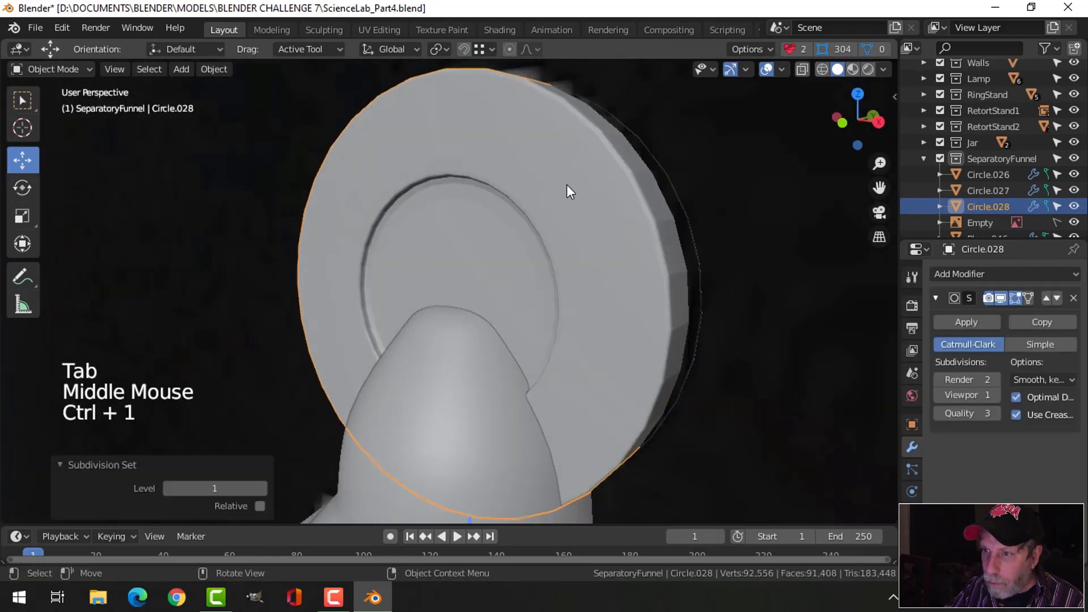
right_click(566, 182)
click(565, 181)
key(alt+a)
Hide the reference image
middle_drag(613, 248, 595, 297)
scroll(583, 296, down, 3)
click(1074, 223)
Thicken the whole ring mesh by scaling it up along the Y axis
middle_drag(679, 317, 469, 258)
click(471, 253)
key(Tab)
key(a)
mouse_move(611, 303)
middle_down()
mouse_move(600, 289)
mouse_move(616, 295)
middle_up()
key(s)
key(y)
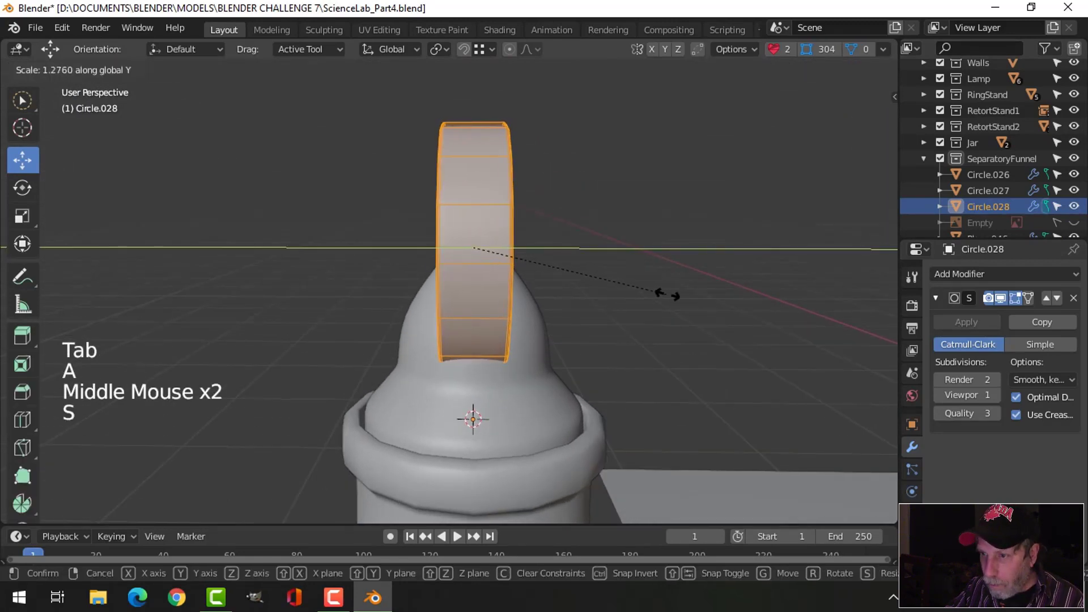
click(710, 290)
key(alt+a)
Shift the ring handle slightly sideways over the stopper
middle_drag(680, 306, 469, 297)
key(Tab)
scroll(614, 328, down, 3)
key(alt+a)
click(515, 319)
mouse_move(469, 297)
mouse_down()
mouse_move(458, 288)
mouse_move(460, 299)
mouse_up()
key(alt+a)
middle_drag(630, 301, 471, 284)
Enlarge the whole ring mesh uniformly by a factor of 1.17
click(470, 286)
key(Tab)
key(a)
middle_drag(551, 304, 604, 310)
key(s)
click(576, 311)
key(s)
key(y)
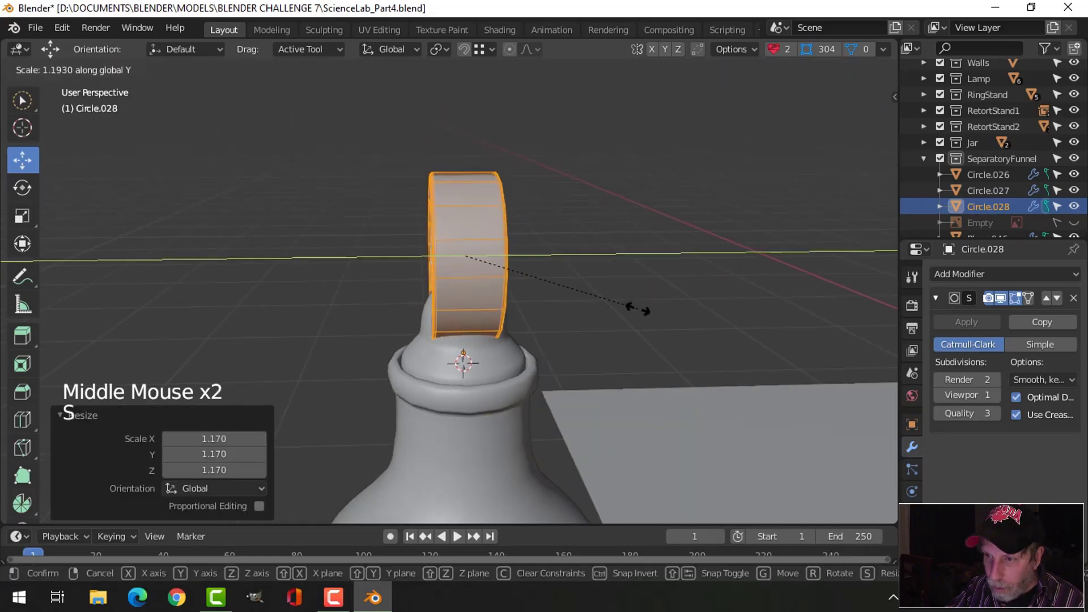
click(645, 306)
middle_drag(529, 316, 461, 268)
key(ctrl+z)
key(Tab)
key(alt+a)
scroll(481, 338, down, 3)
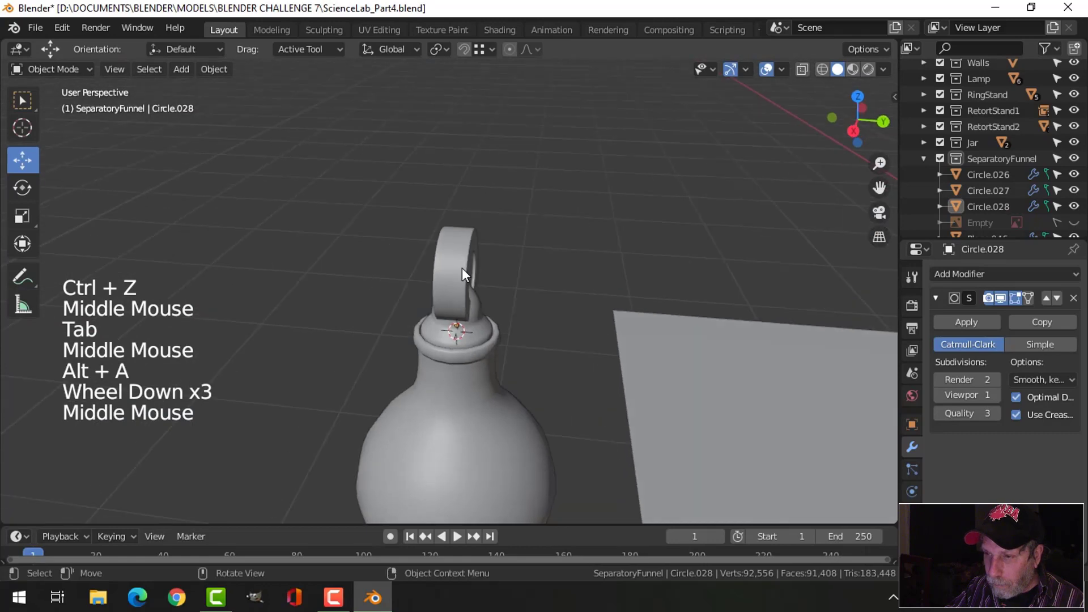
Slim the whole ring mesh by scaling it down along the Y axis
click(461, 268)
key(Tab)
key(a)
middle_drag(475, 332, 563, 311)
scroll(597, 301, up, 2)
key(s)
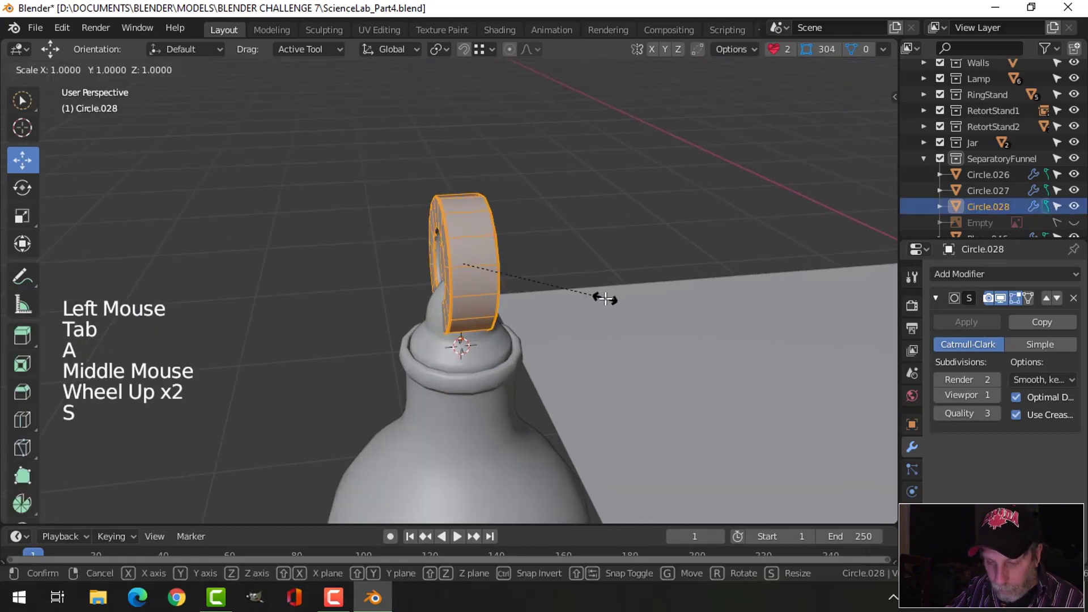
key(y)
click(561, 302)
key(Tab)
Raise the ring about 0.046 m along Z and lower it slightly to seat it on the stopper's tip
middle_drag(549, 318, 474, 292)
drag(457, 278, 468, 256)
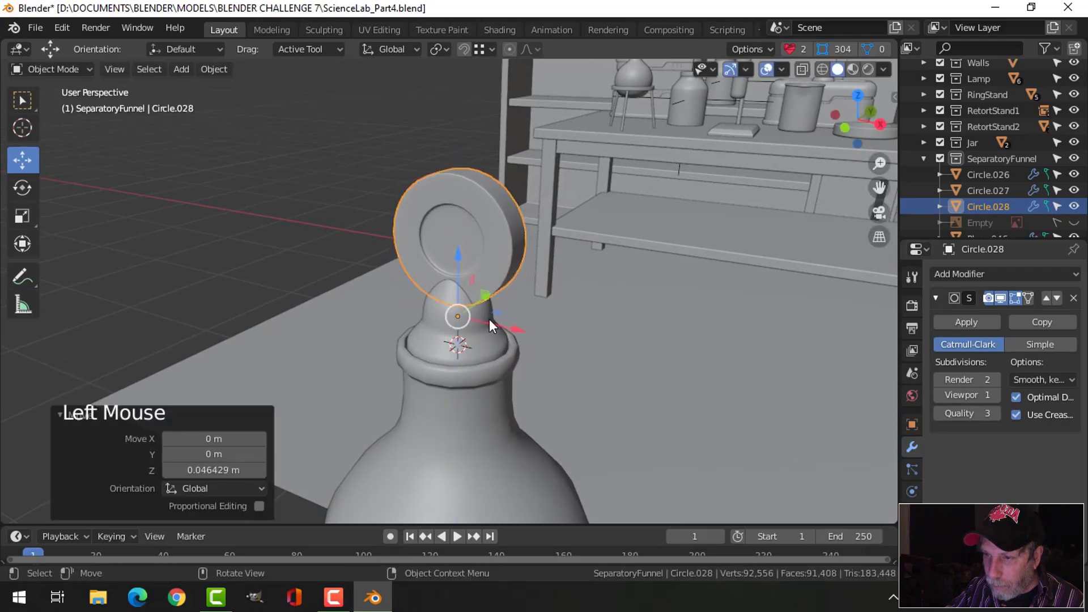
key(alt+a)
middle_drag(488, 318, 474, 263)
click(473, 263)
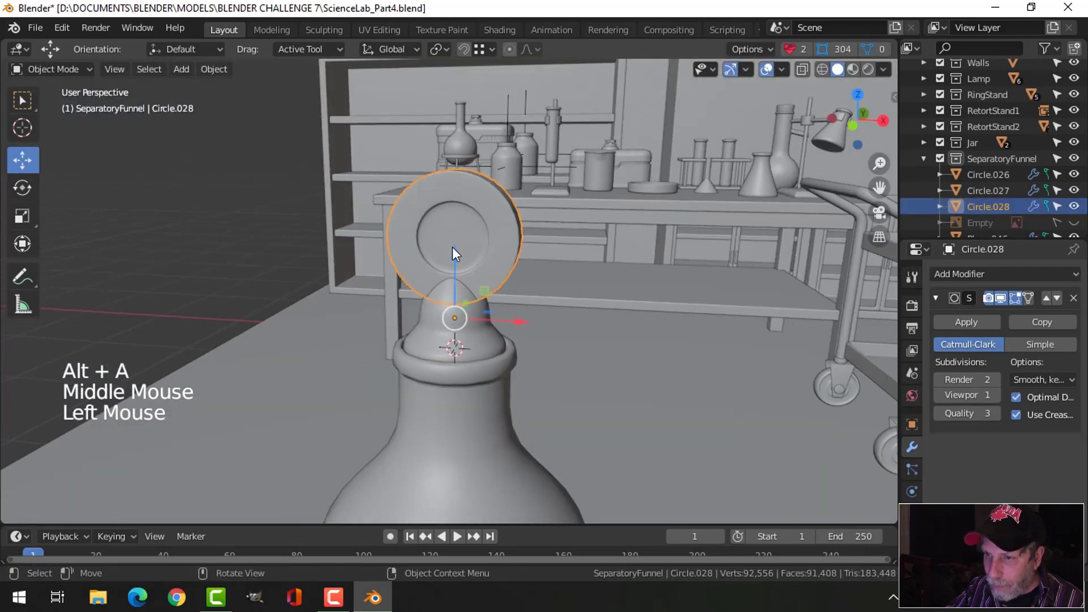
drag(452, 252, 456, 266)
key(alt+a)
middle_drag(567, 294, 453, 345)
scroll(437, 325, down, 2)
scroll(467, 320, down, 4)
scroll(502, 346, up, 1)
scroll(502, 345, down, 3)
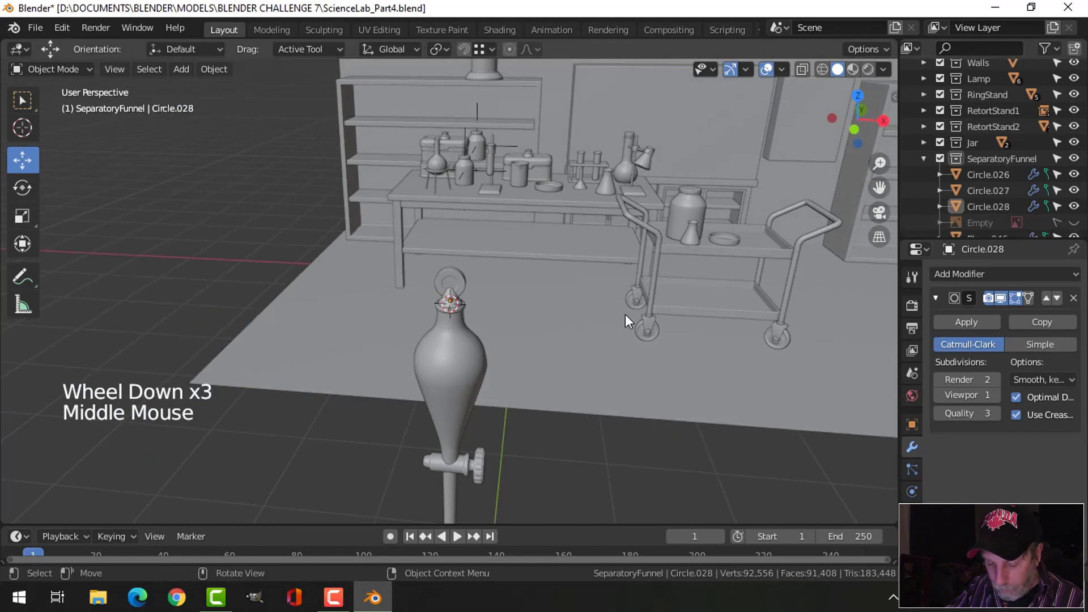
Unhide the reference image, delete it, and save the file
click(1066, 225)
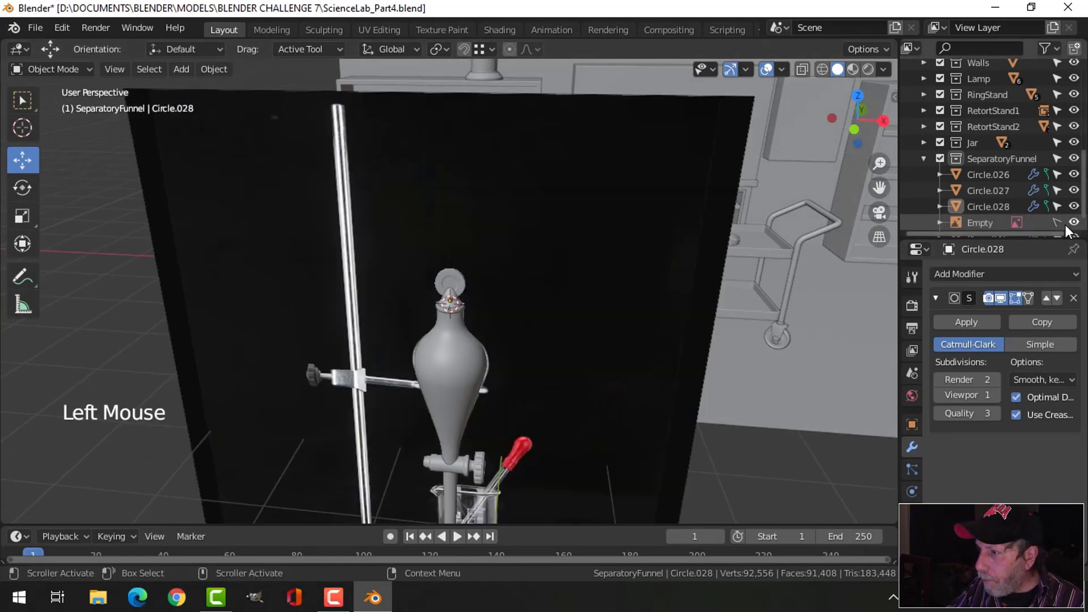
click(995, 227)
key(x)
click(588, 202)
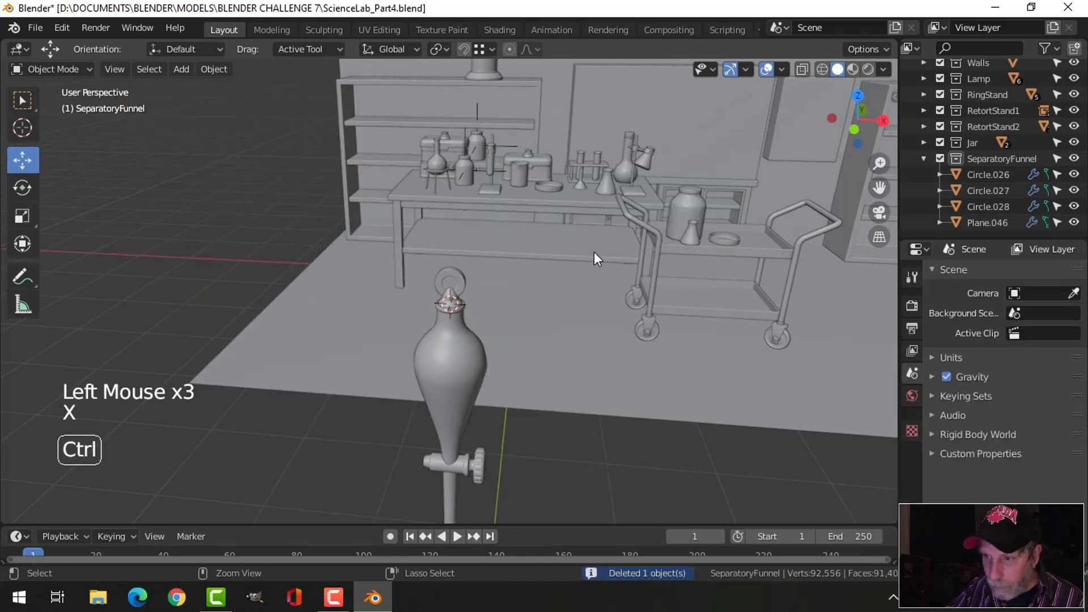
key(ctrl+s)
Select all objects of the SeparatoryFunnel collection and move them about 4.91 m in Y and 2.47 m in Z, above the lab table
click(924, 158)
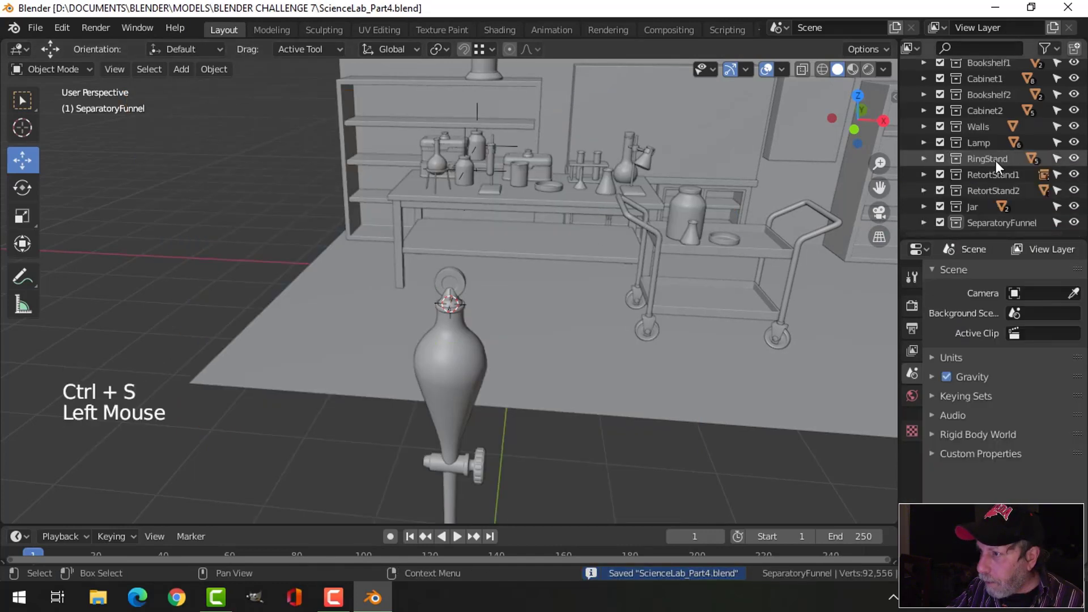
double_click(992, 222)
right_click(991, 222)
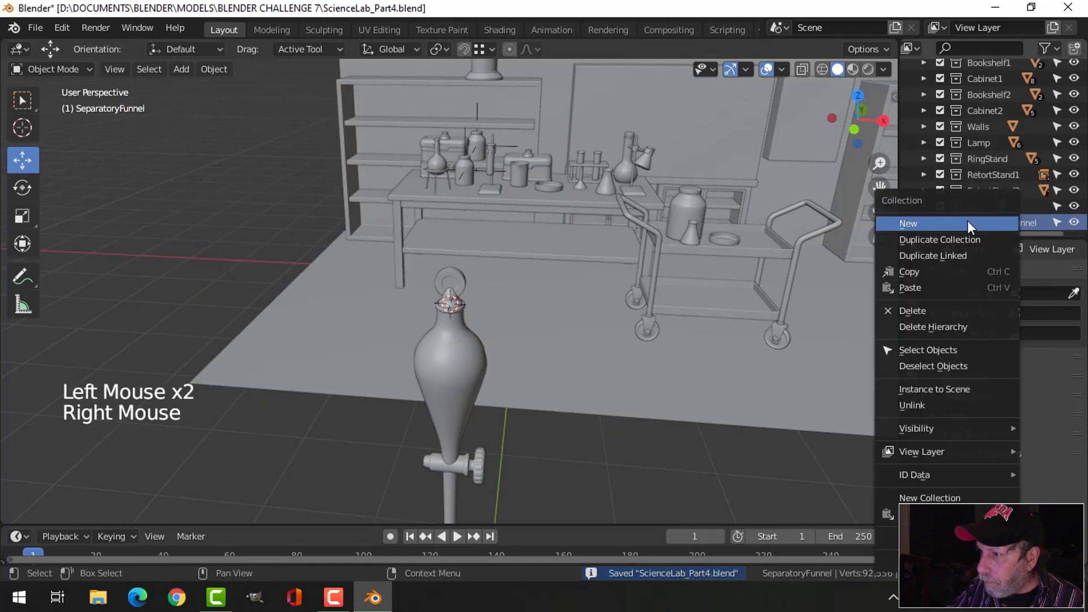
click(940, 345)
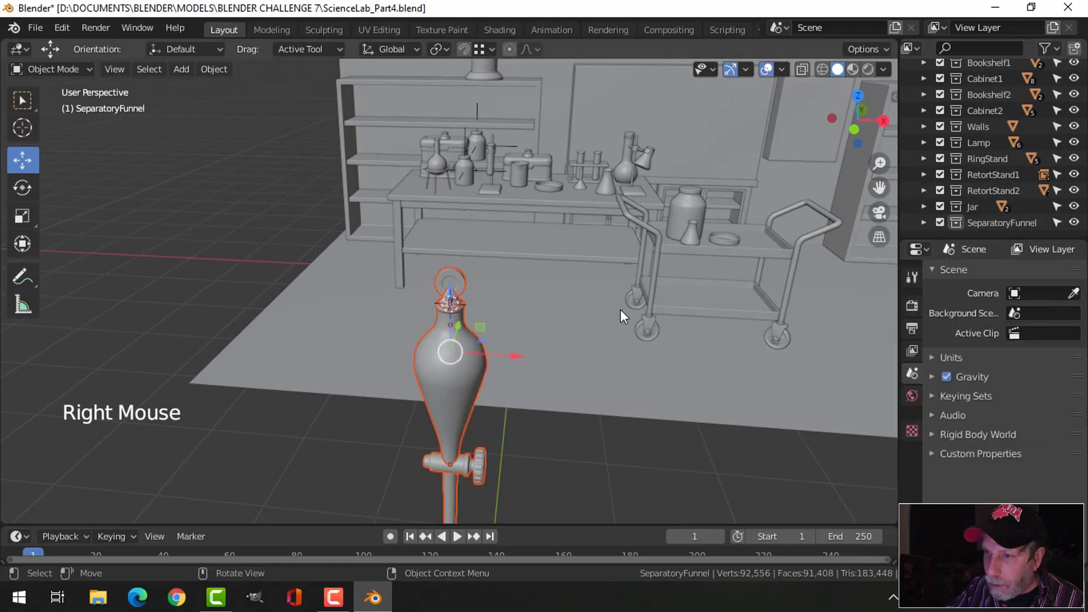
middle_drag(619, 315, 544, 313)
scroll(542, 315, down, 3)
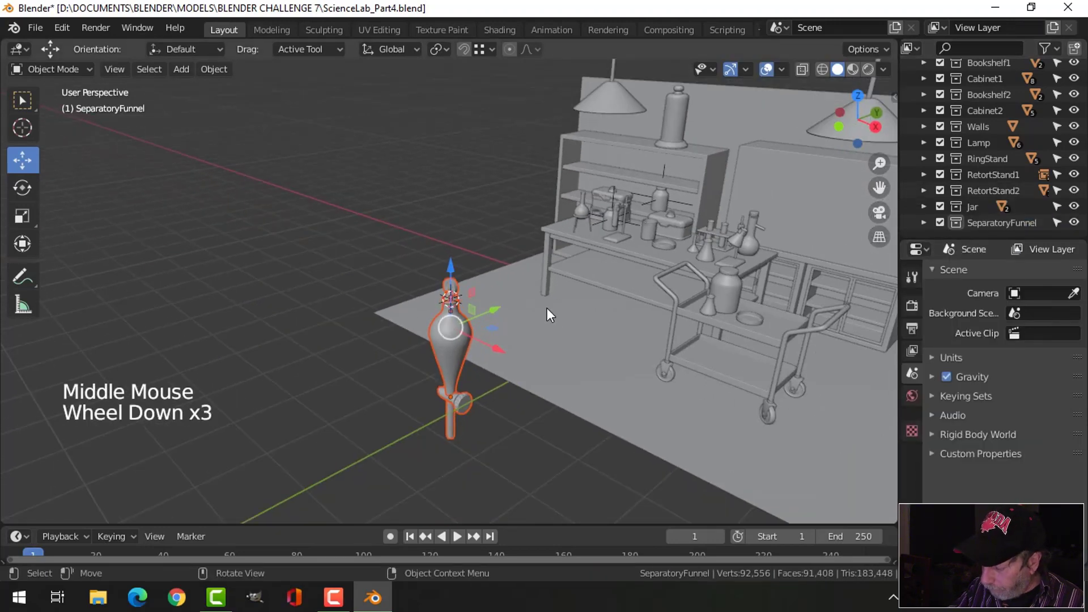
key(KP_3)
scroll(555, 308, down, 3)
key(g)
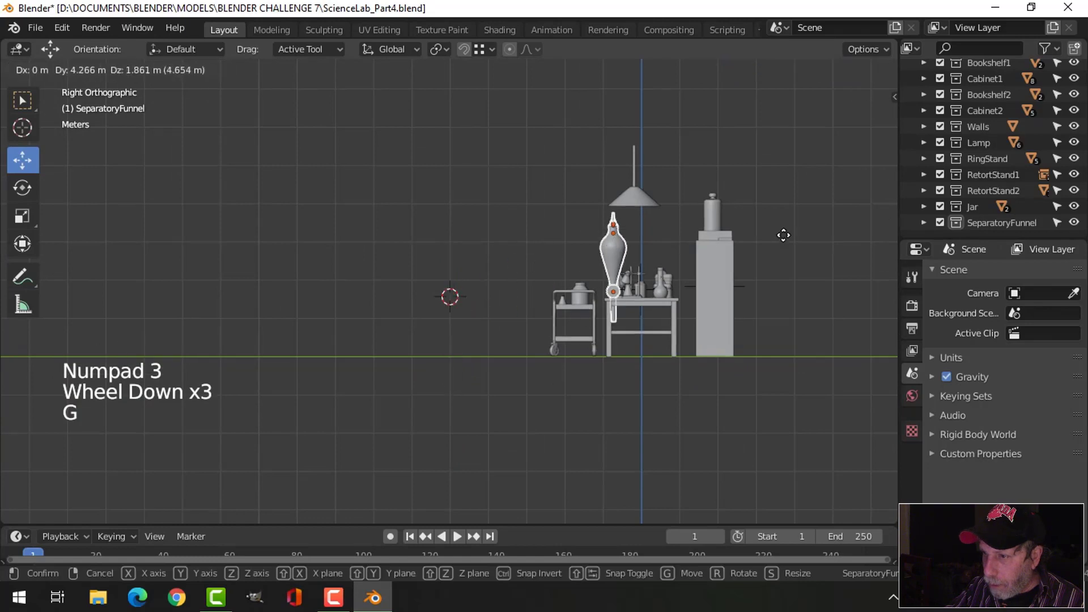
click(772, 215)
Scale the funnel down to suit the table's glassware, finishing with a factor of 0.613, and lower it about 0.753 m
key(s)
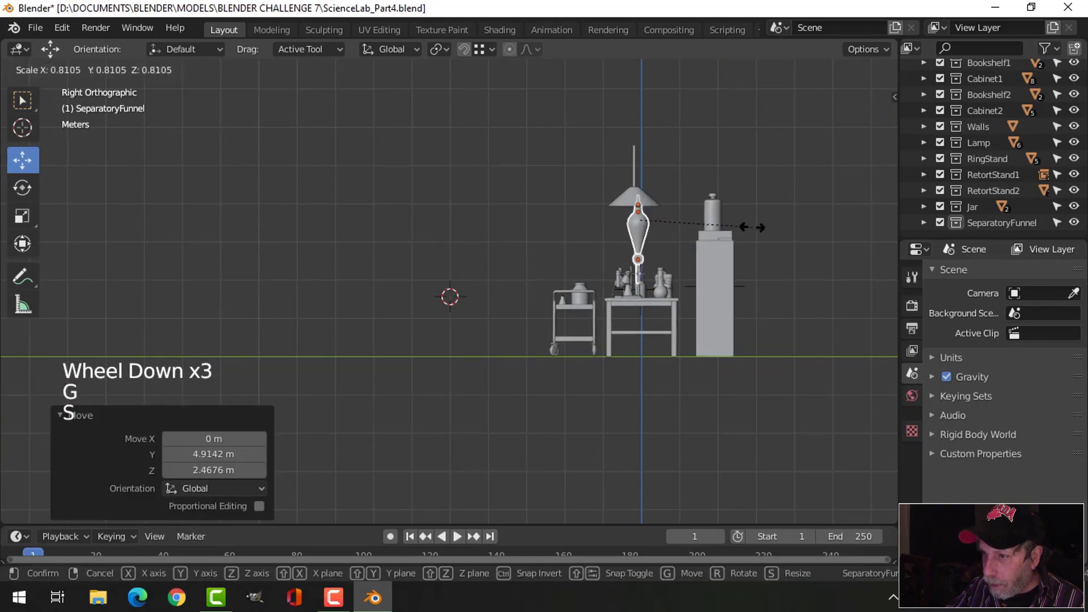
click(715, 232)
drag(647, 164, 659, 193)
key(KP_Decimal)
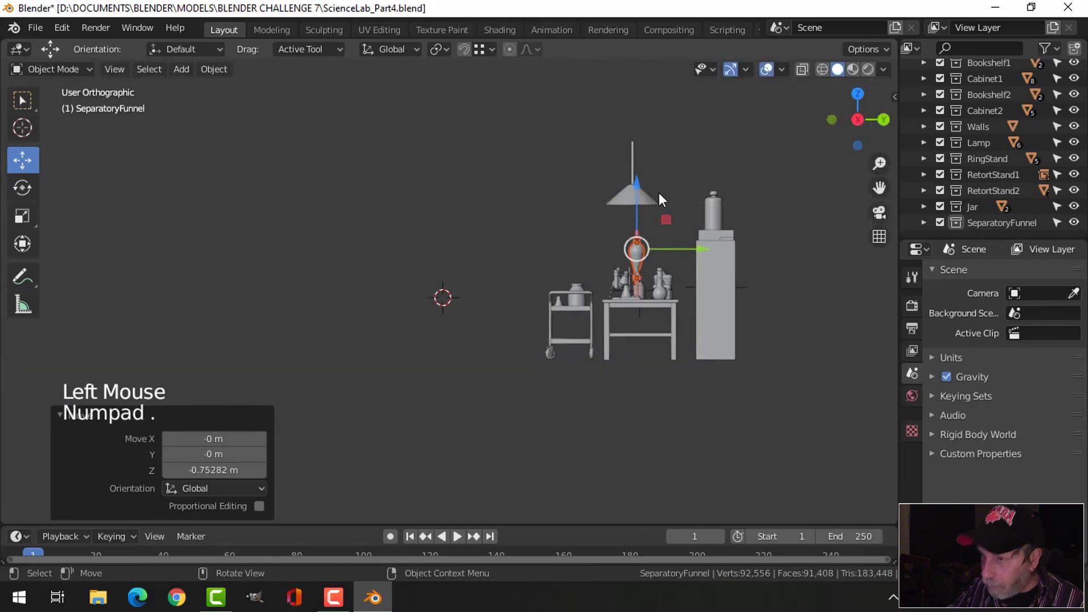
scroll(534, 253, down, 1)
middle_drag(532, 254, 634, 266)
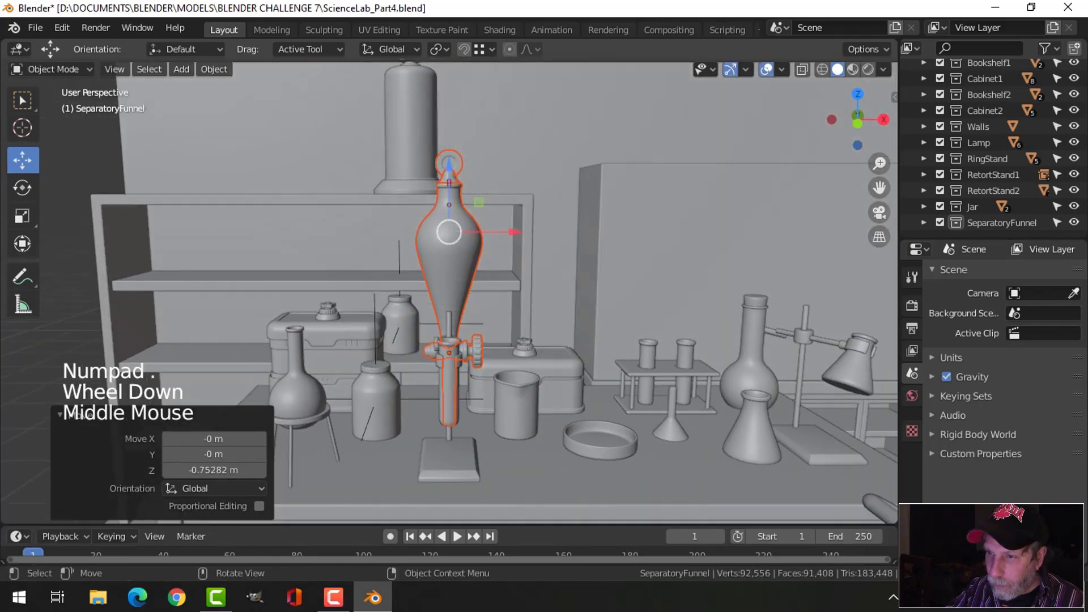
key(s)
click(588, 272)
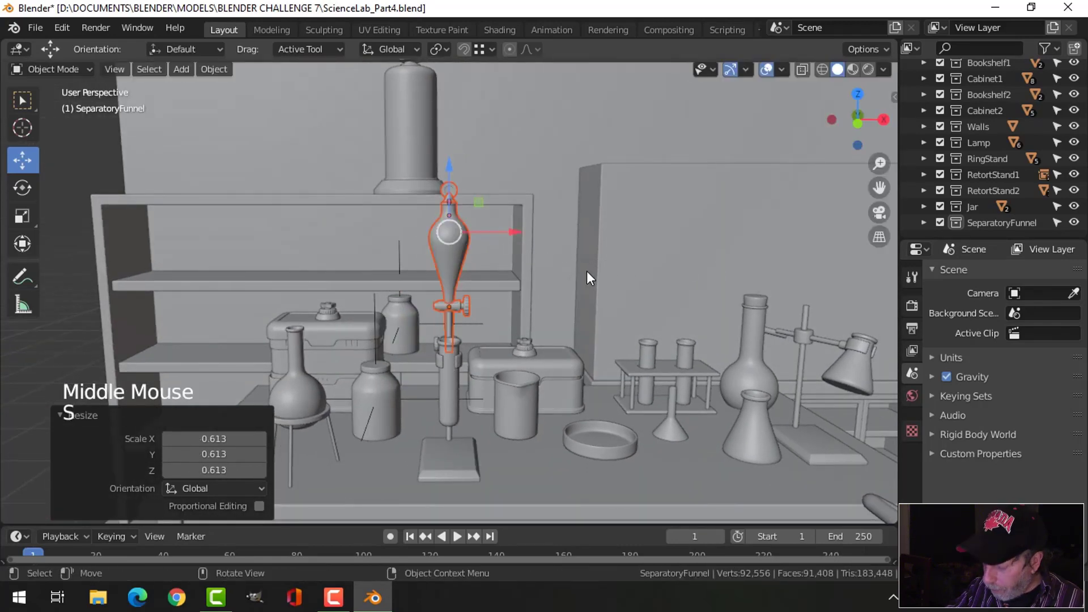
Position the funnel over the beaker on the table, including a Y shift of about 0.057 m, with its stem inside
key(KP_1)
key(g)
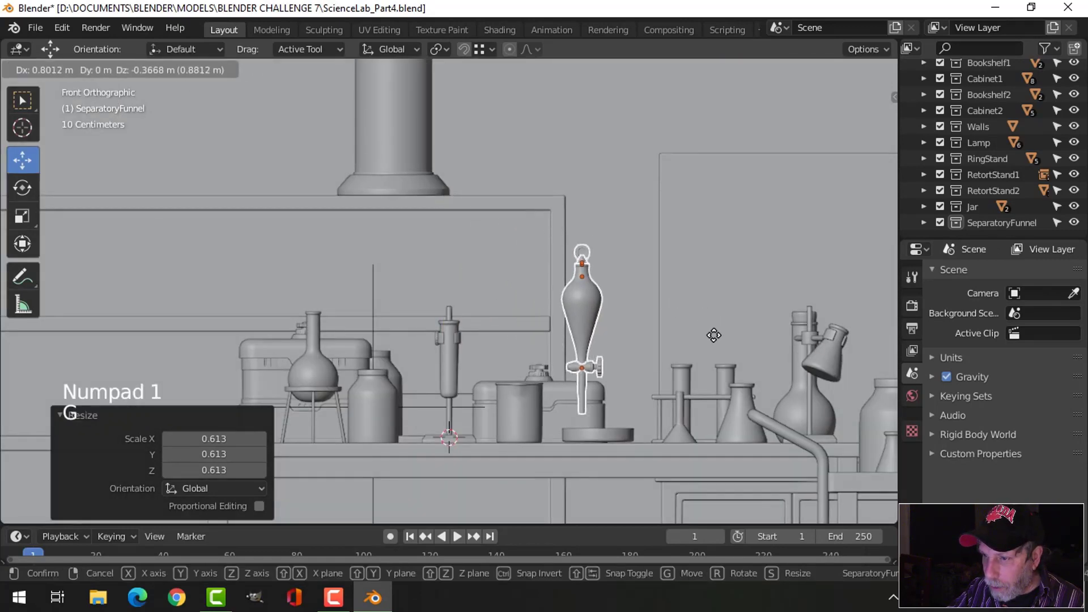
click(657, 326)
middle_drag(657, 326, 521, 357)
drag(511, 313, 523, 313)
middle_drag(524, 313, 564, 339)
scroll(558, 351, up, 2)
shift+middle_drag(564, 339, 531, 335)
drag(516, 228, 517, 228)
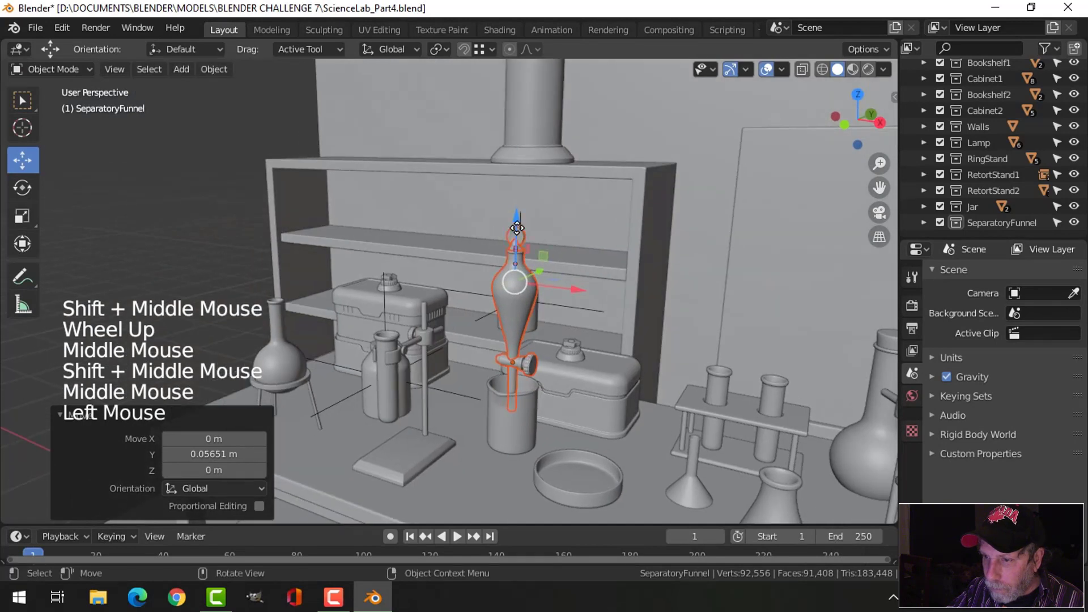
key(alt+a)
Examine the funnel's placement and proportions among the glassware on the table from several angles
middle_drag(547, 247, 630, 374)
scroll(563, 347, up, 4)
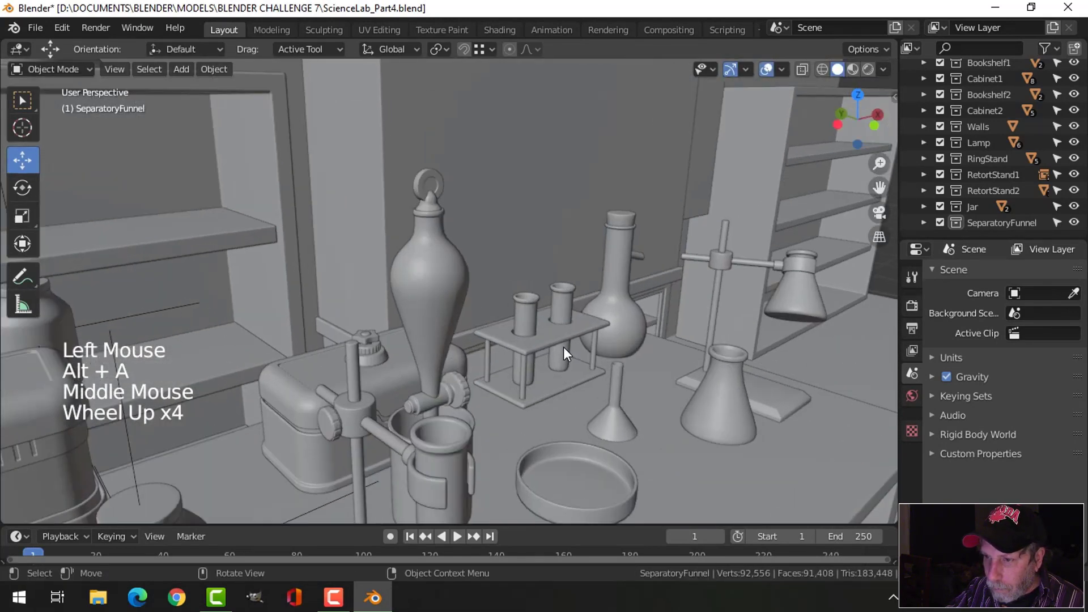
scroll(563, 347, up, 1)
scroll(560, 345, down, 1)
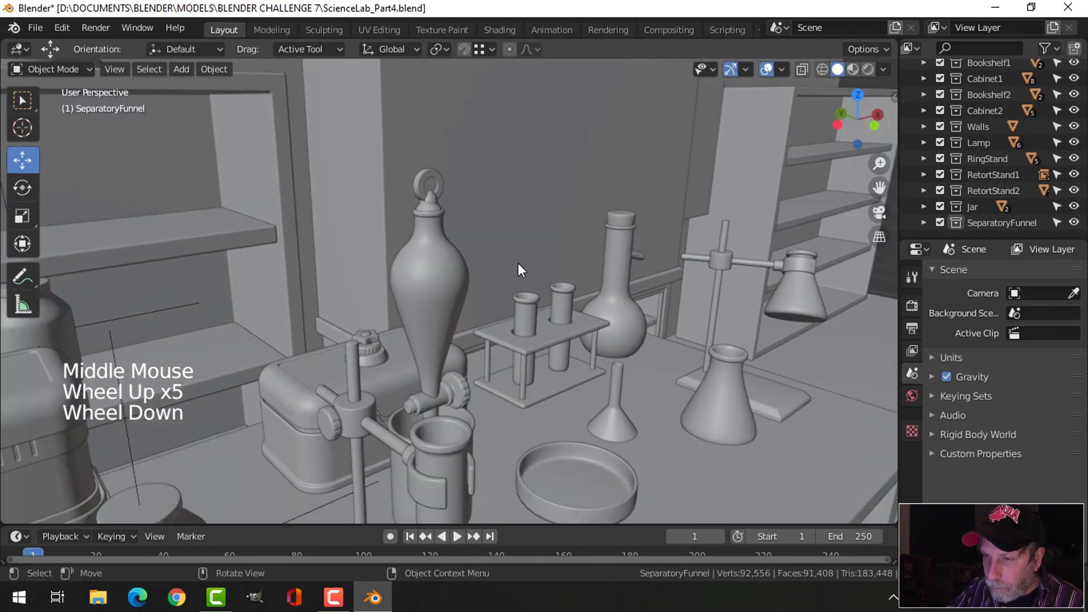
shift+middle_drag(518, 263, 533, 315)
scroll(438, 219, up, 2)
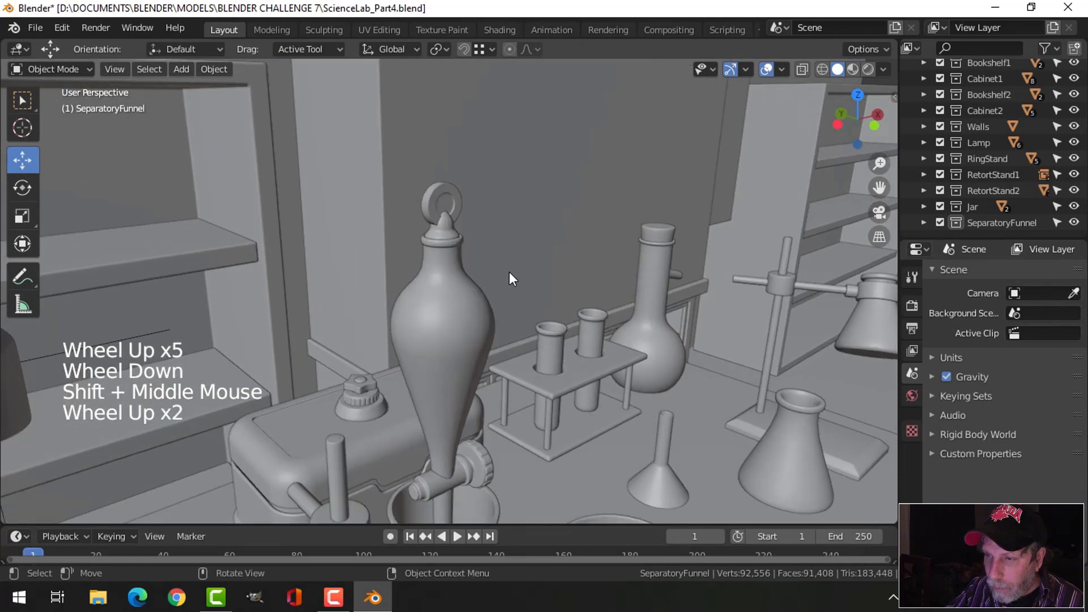
scroll(509, 272, down, 2)
middle_drag(509, 273, 551, 308)
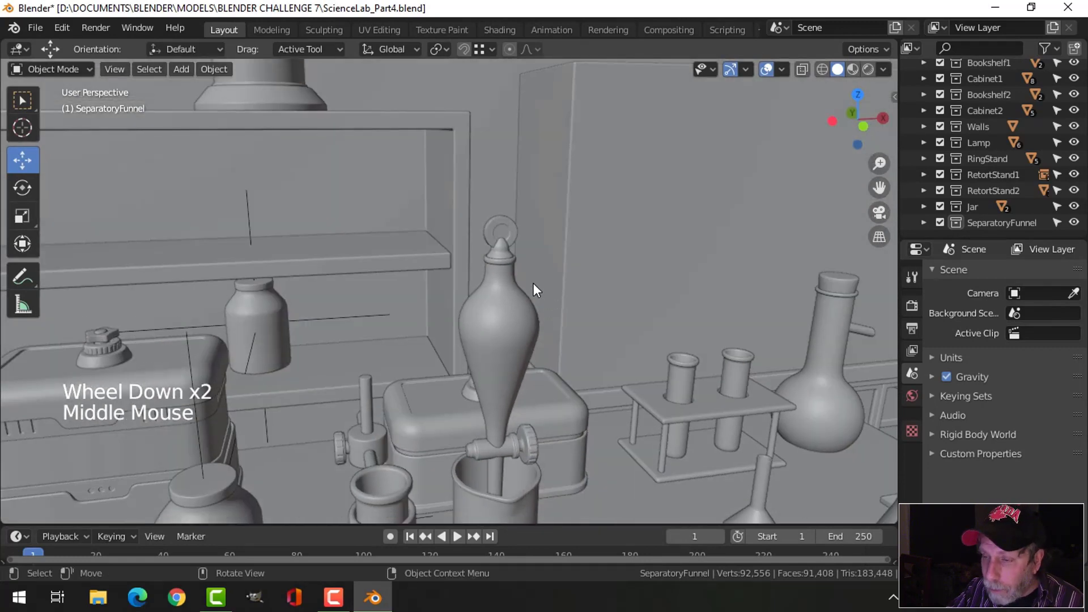
scroll(535, 278, up, 2)
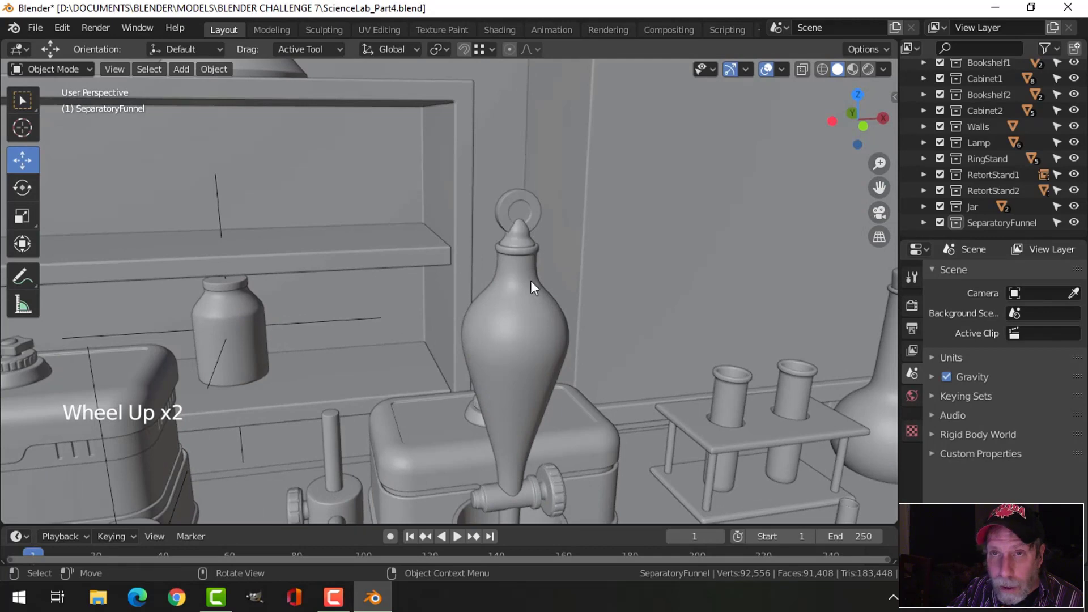
scroll(576, 306, down, 1)
Add a 22-vertex circle around the separatory funnel's body and scale its vertices by 0.115 so it just encircles the glass
middle_drag(576, 306, 573, 378)
key(shift+a)
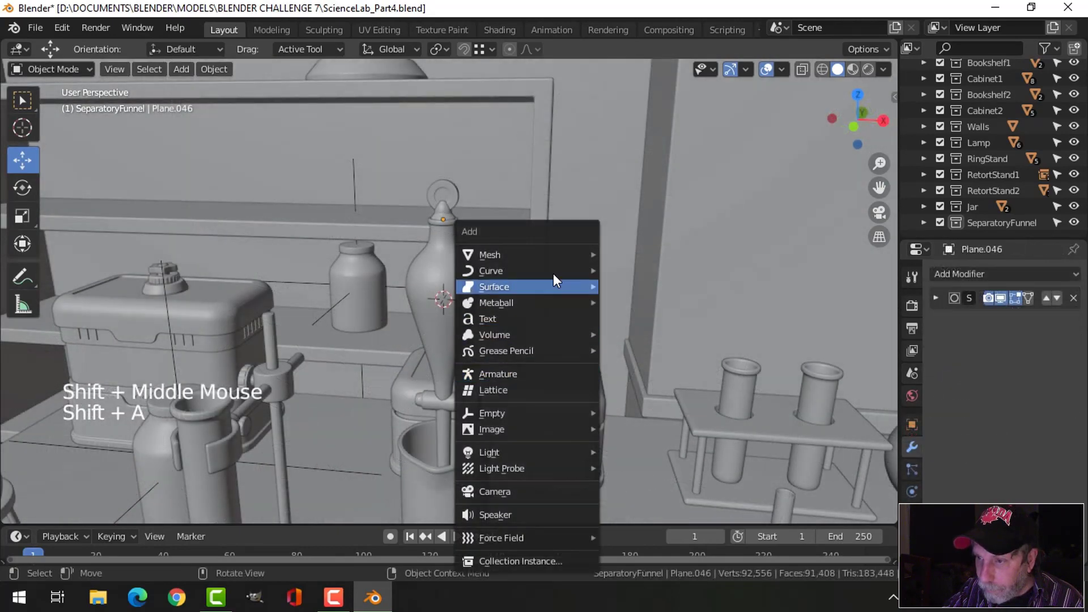
mouse_move(547, 255)
click(640, 286)
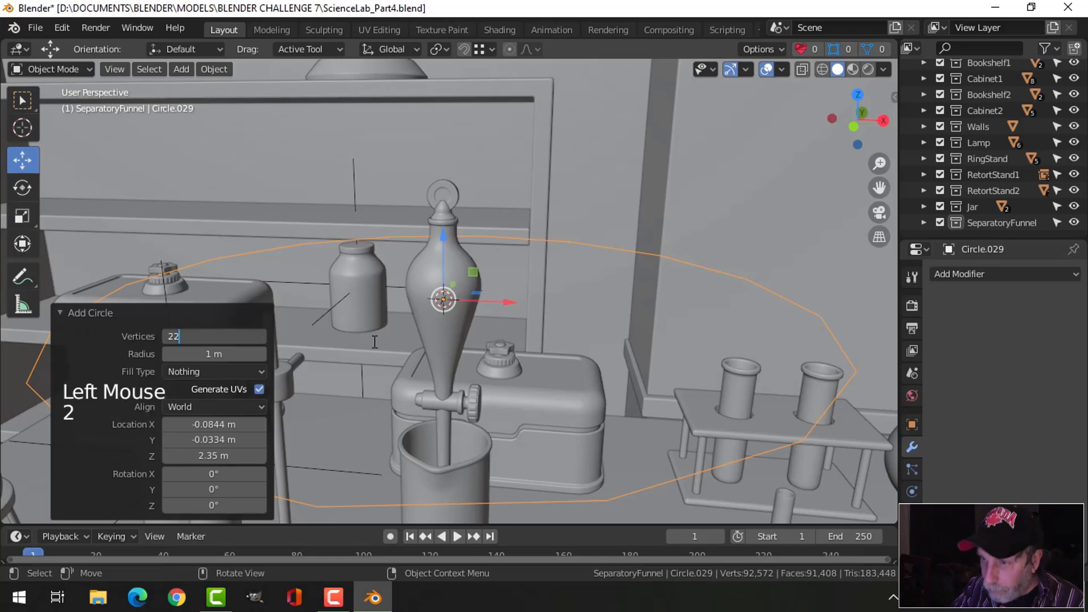
scroll(514, 304, down, 4)
key(Tab)
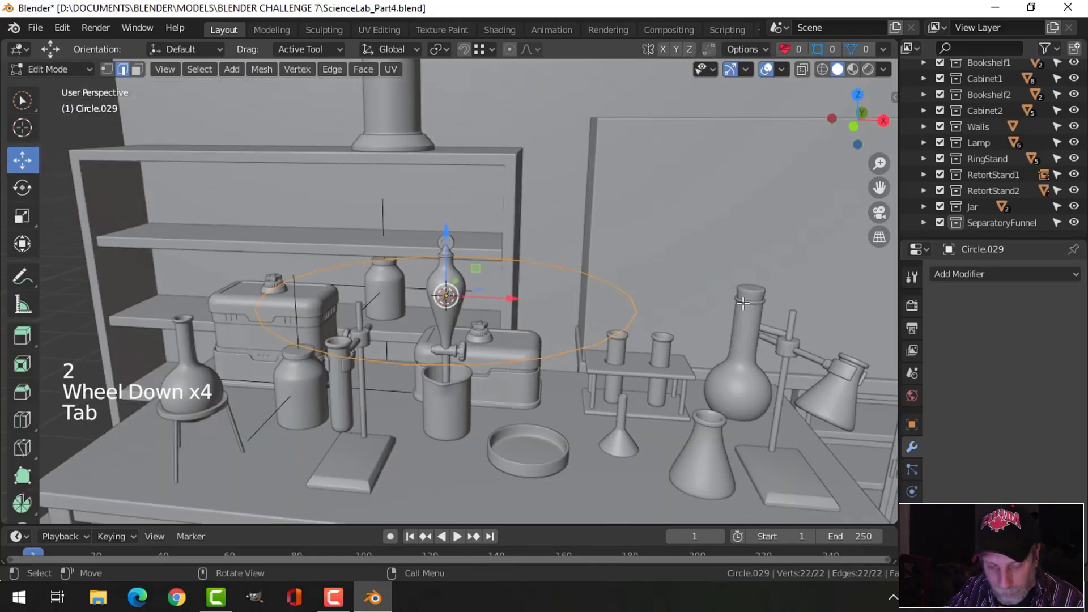
key(s)
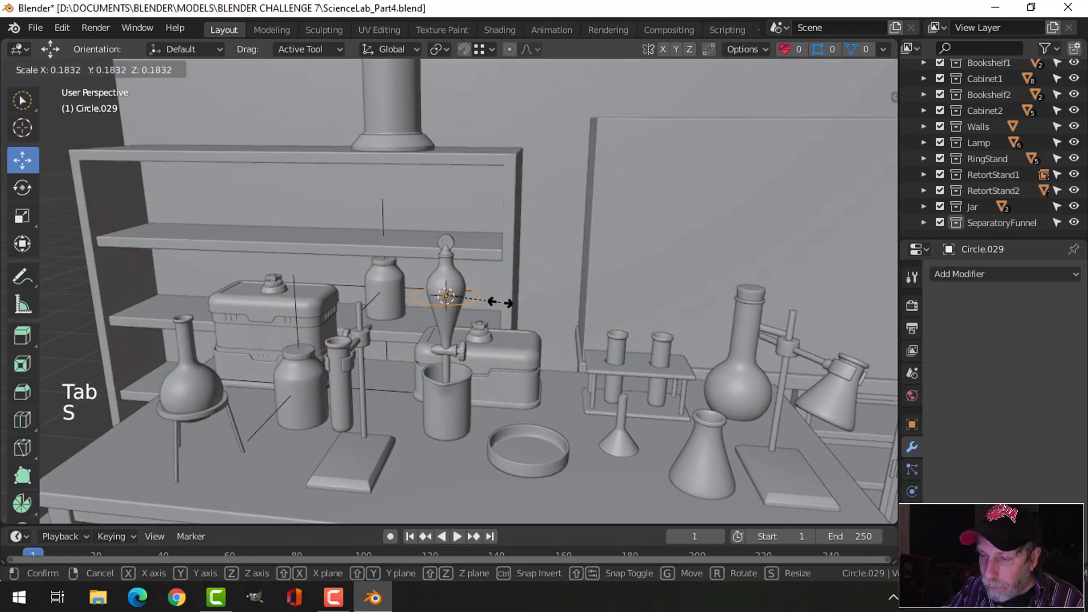
click(479, 303)
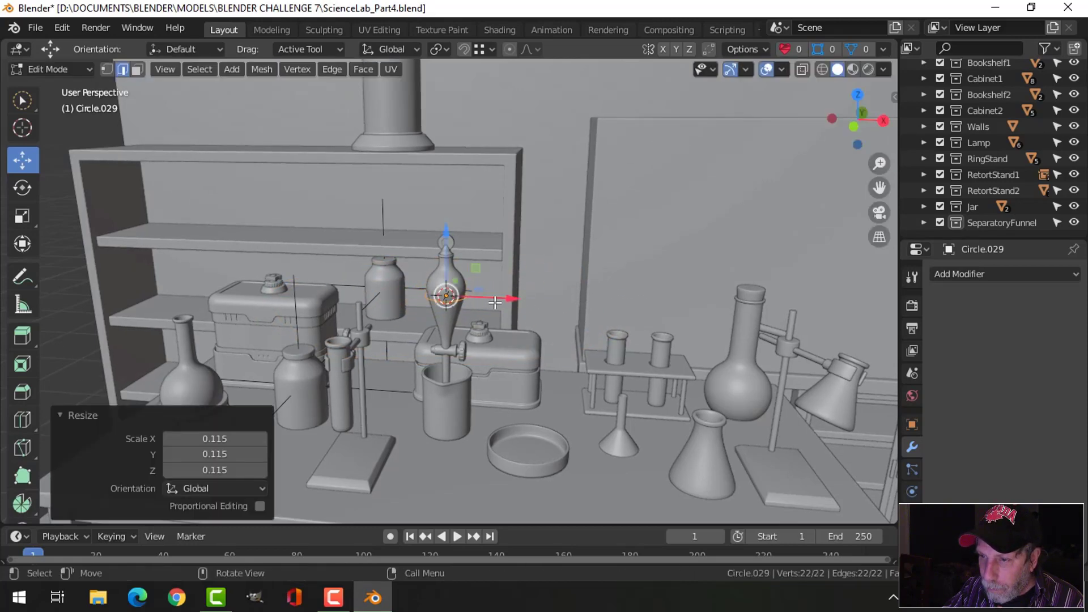
scroll(499, 311, up, 9)
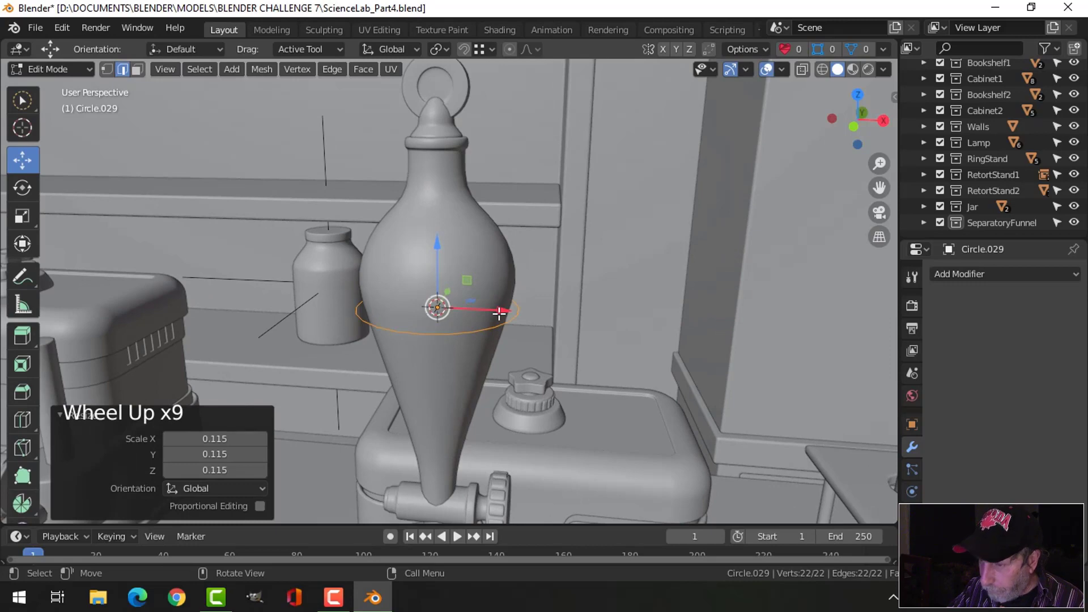
Extrude the circle's rearmost vertex about 0.244 m along Y to form the straight arm of the support ring
key(KP_1)
middle_drag(540, 362, 566, 345)
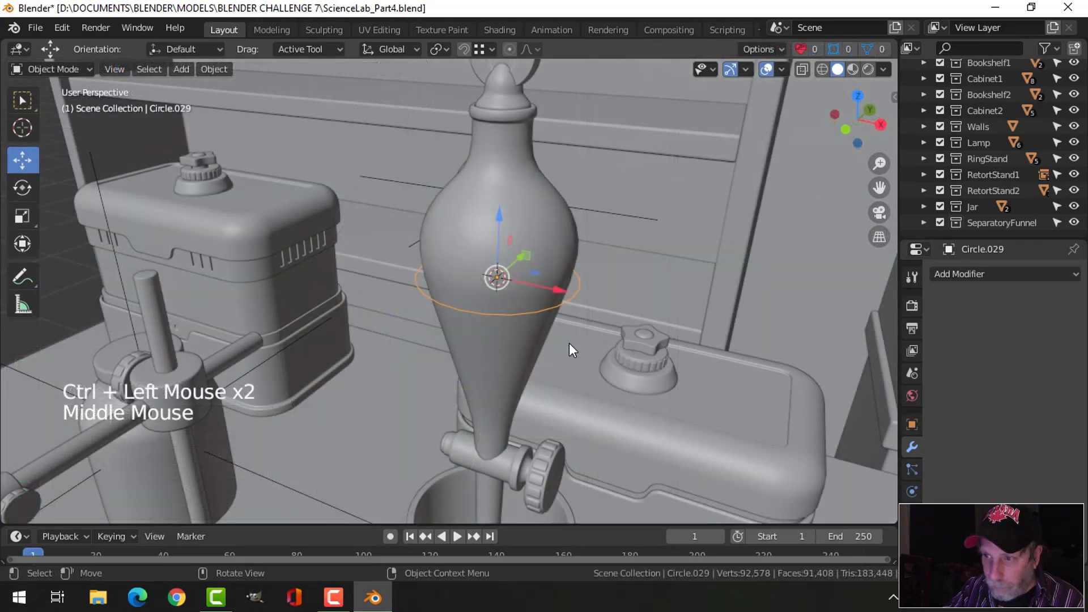
key(Tab)
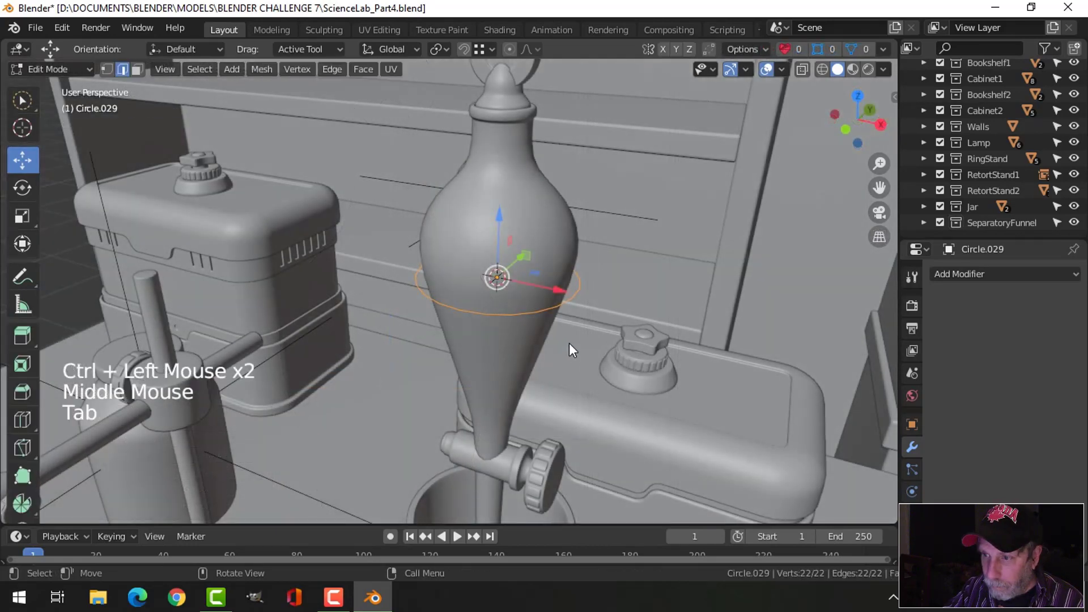
key(1)
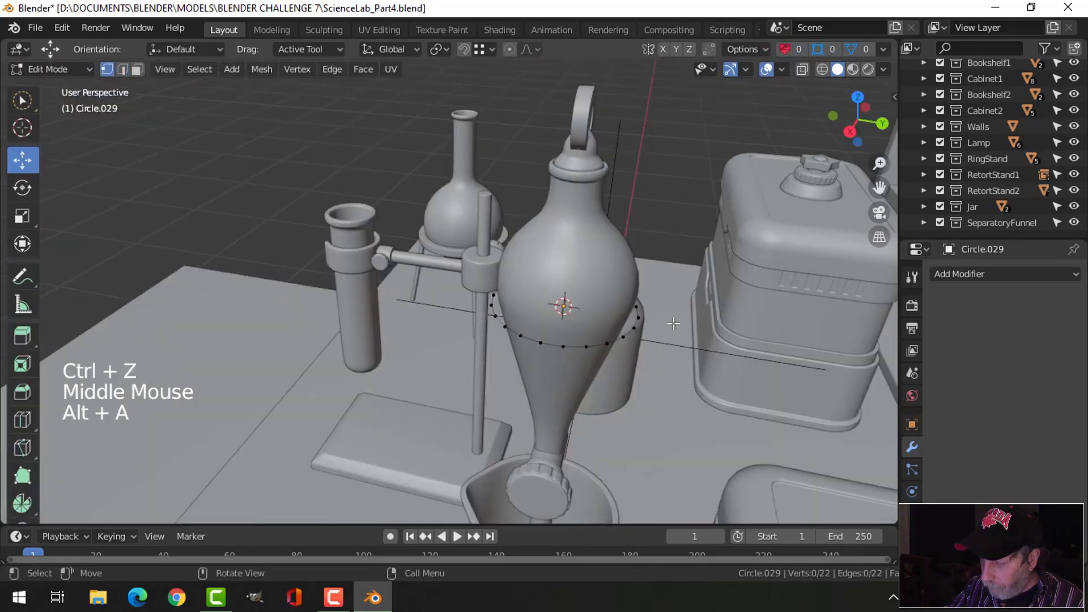
key(KP_7)
scroll(519, 218, down, 2)
shift+middle_drag(520, 218, 426, 233)
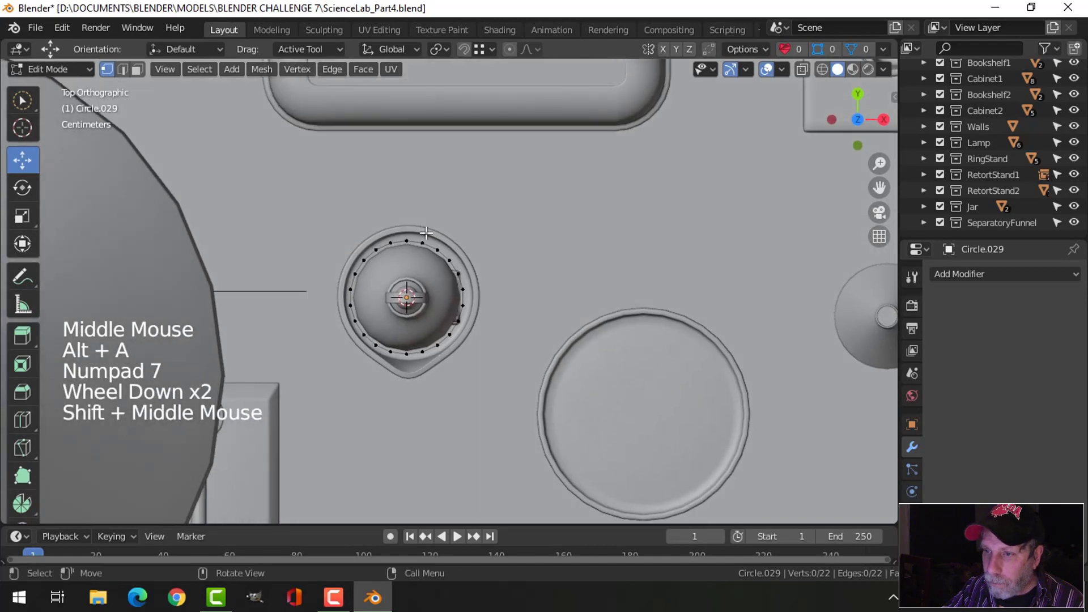
click(407, 231)
scroll(515, 241, down, 2)
shift+middle_drag(515, 240, 627, 318)
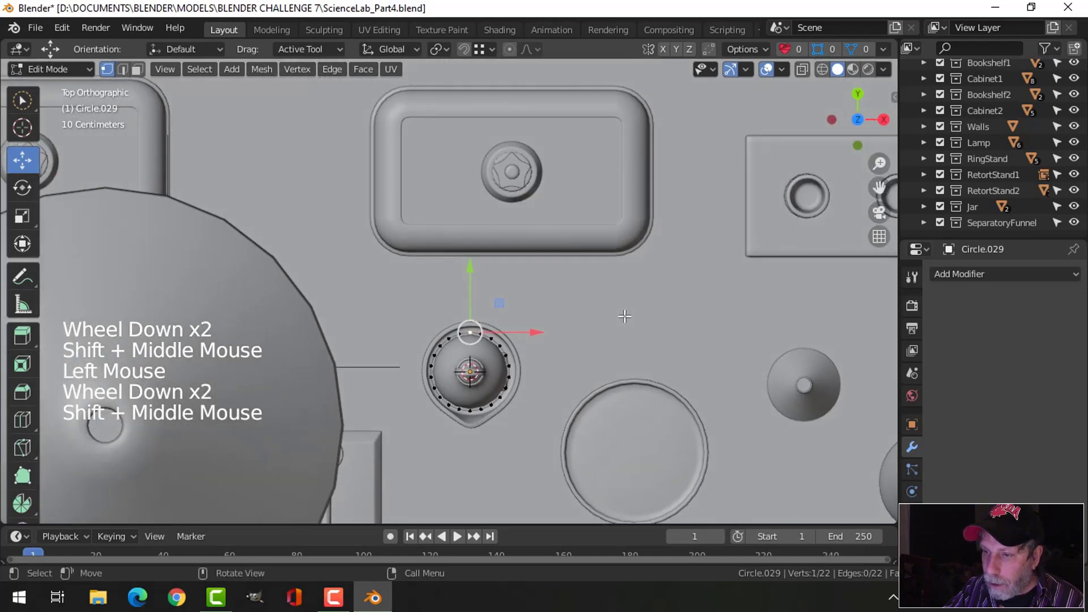
key(e)
drag(474, 279, 485, 190)
scroll(550, 309, up, 2)
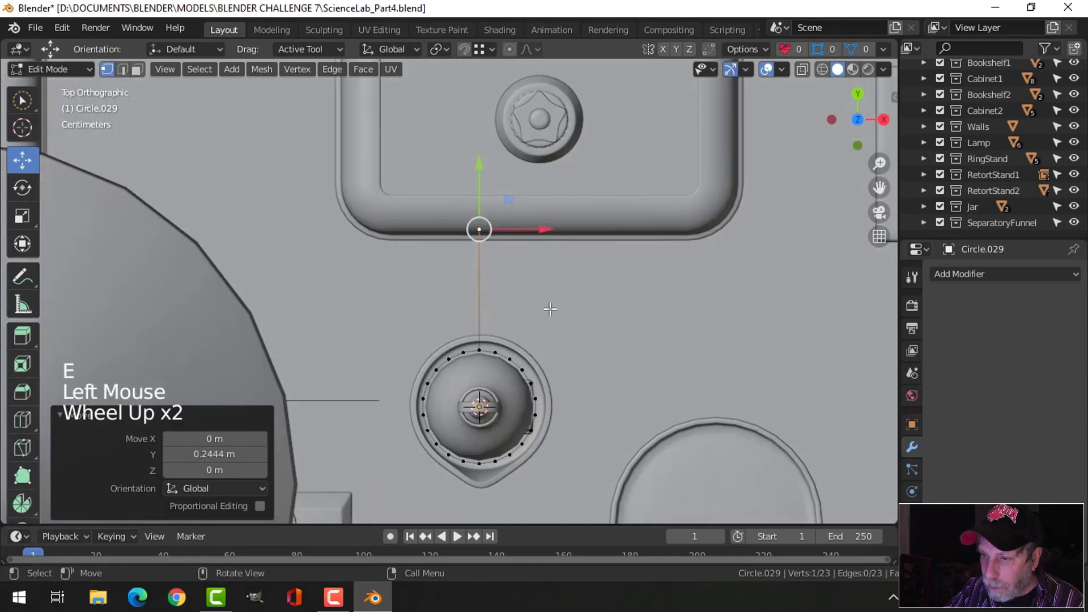
Delete the circle vertex on the +X side of the arm's base to open a gap in the ring
click(496, 348)
key(x)
click(502, 342)
scroll(626, 355, down, 1)
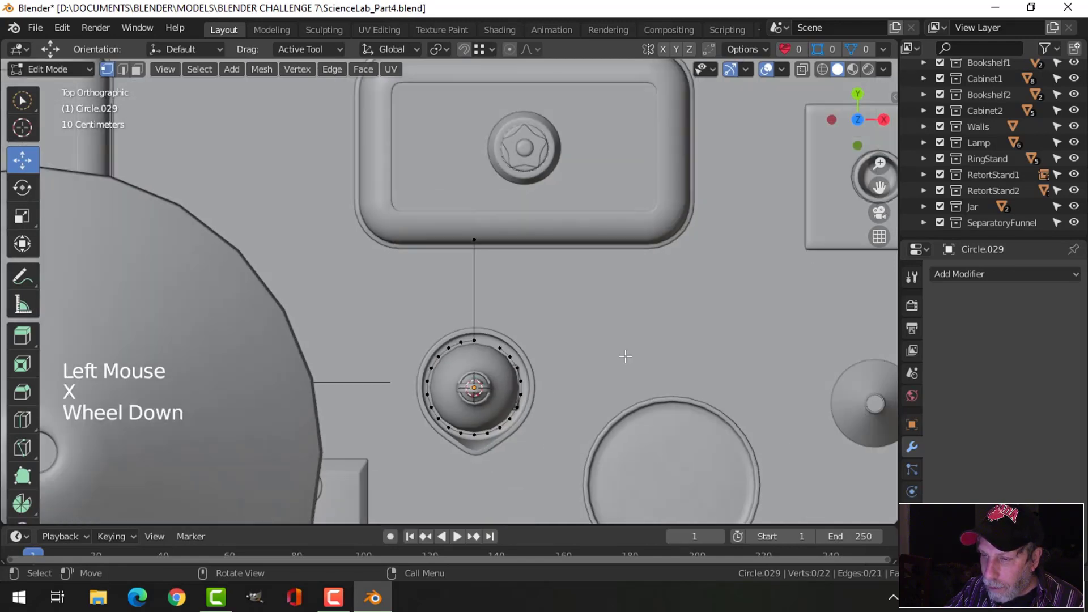
Bevel the vertex where the arm meets the ring with 3 segments and a width of about 0.012 m
middle_drag(625, 355, 397, 309)
scroll(515, 360, up, 5)
shift+middle_drag(385, 373, 589, 301)
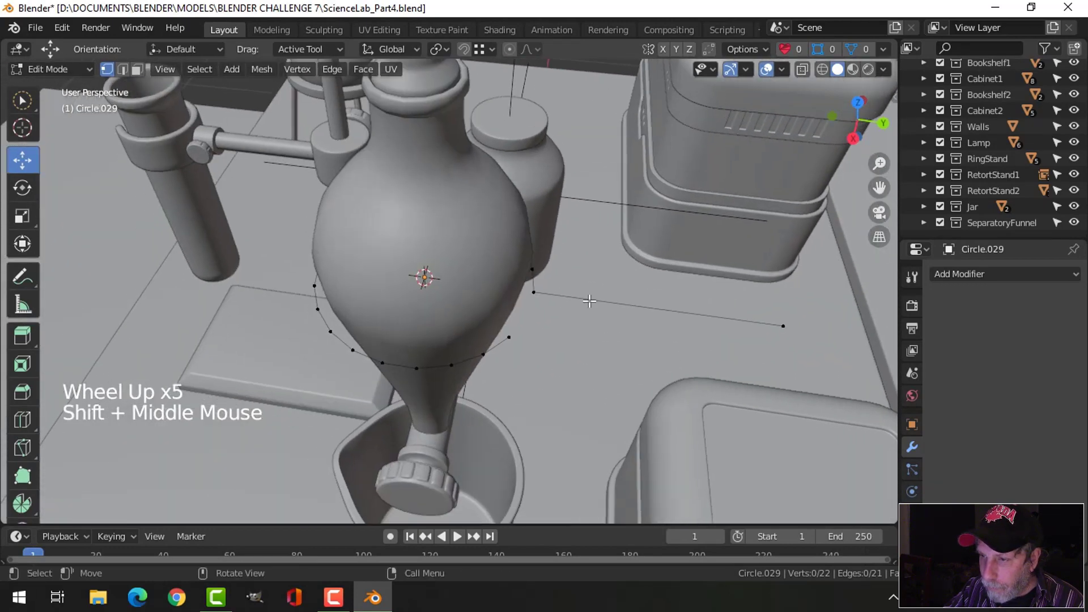
click(535, 293)
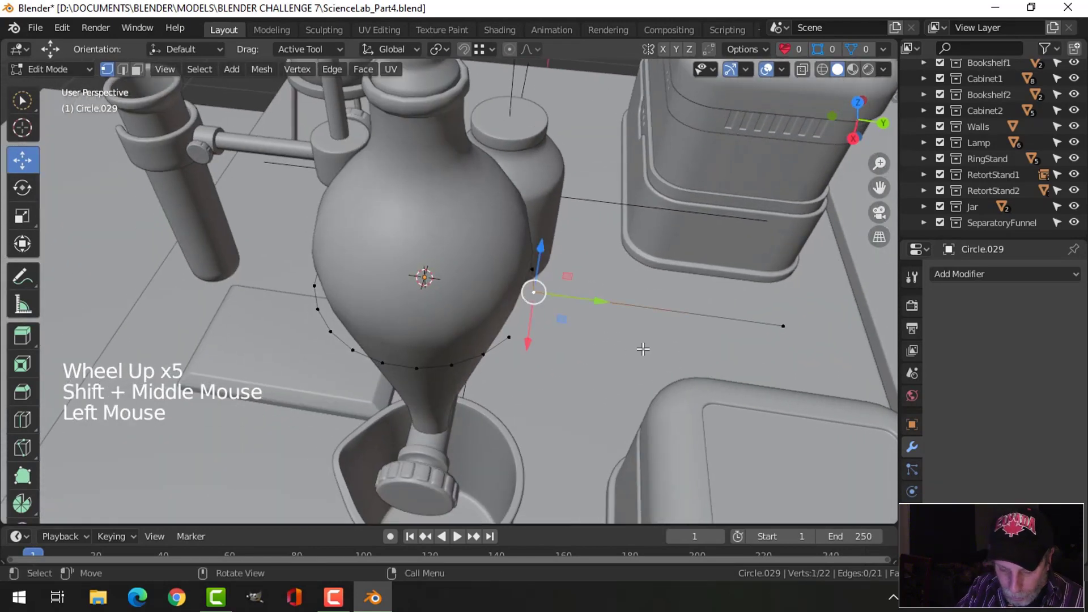
key(shift+ctrl+b)
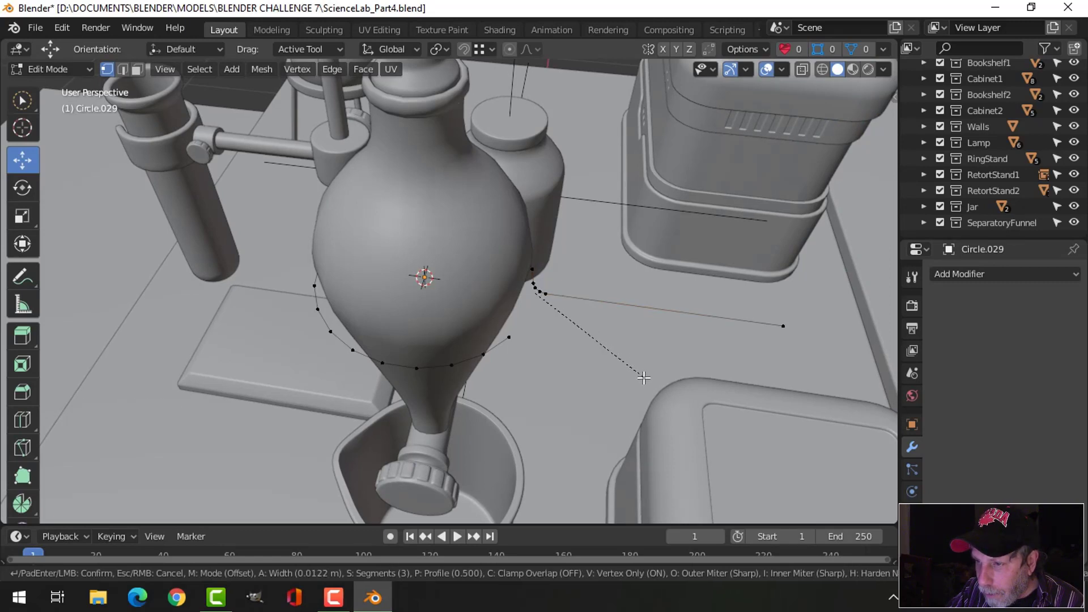
click(644, 379)
Convert the ring and arm outline from a mesh into a curve object
key(Tab)
middle_drag(644, 379, 651, 338)
scroll(542, 365, down, 3)
shift+middle_drag(542, 365, 589, 346)
middle_drag(589, 346, 619, 335)
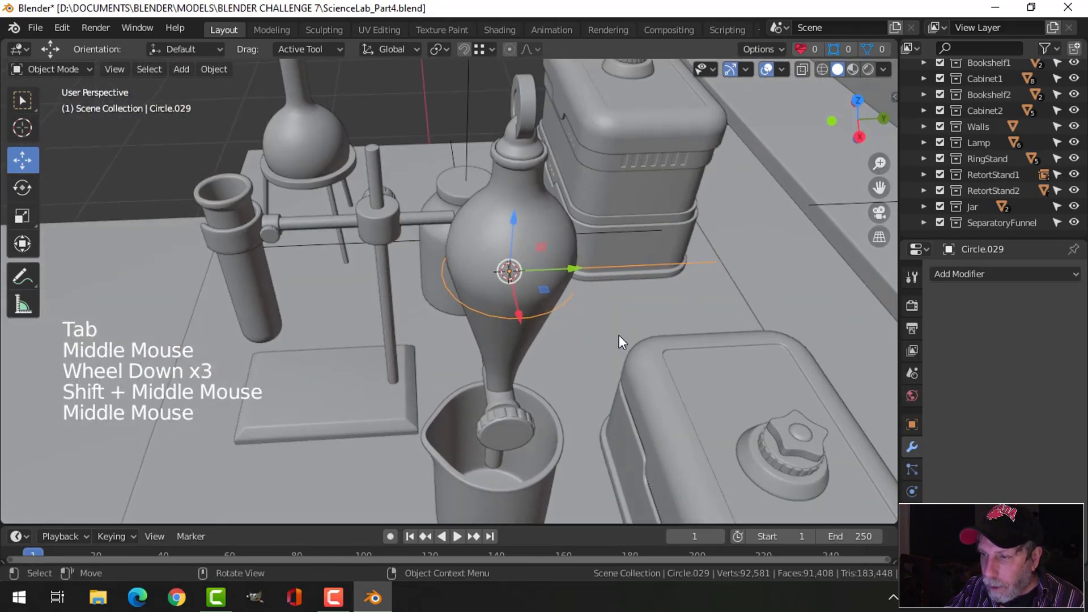
click(219, 73)
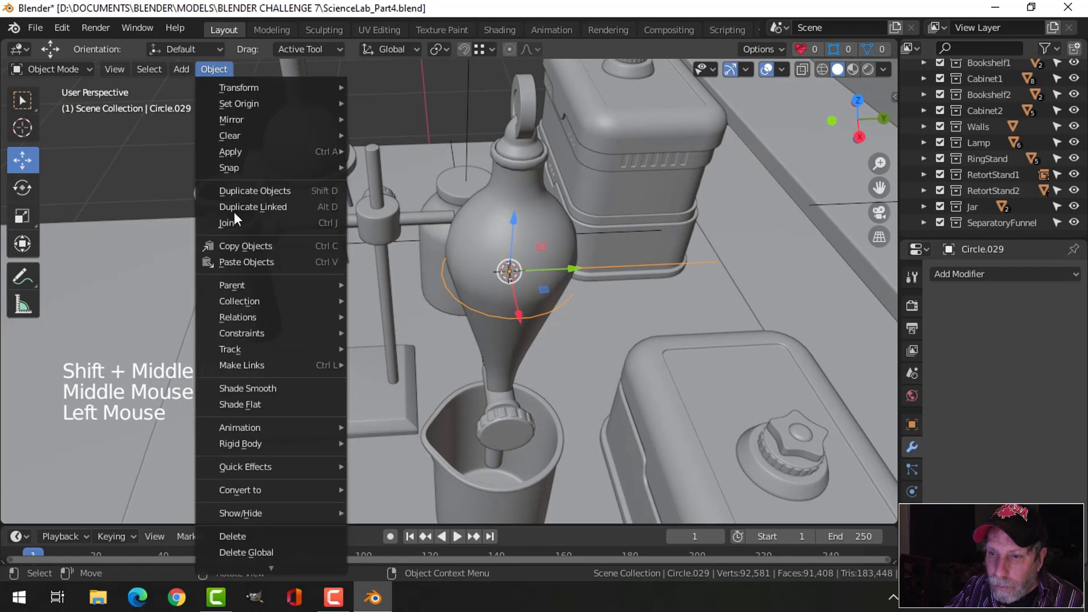
mouse_move(267, 490)
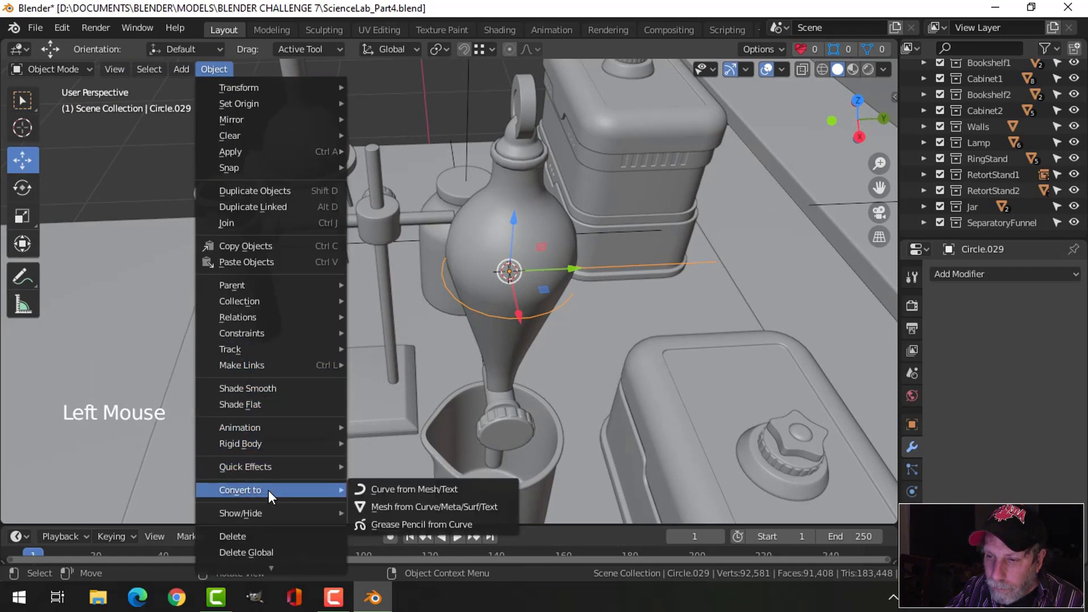
click(401, 491)
Give the ring curve a round thickness with a bevel depth of 0.011 m
click(912, 514)
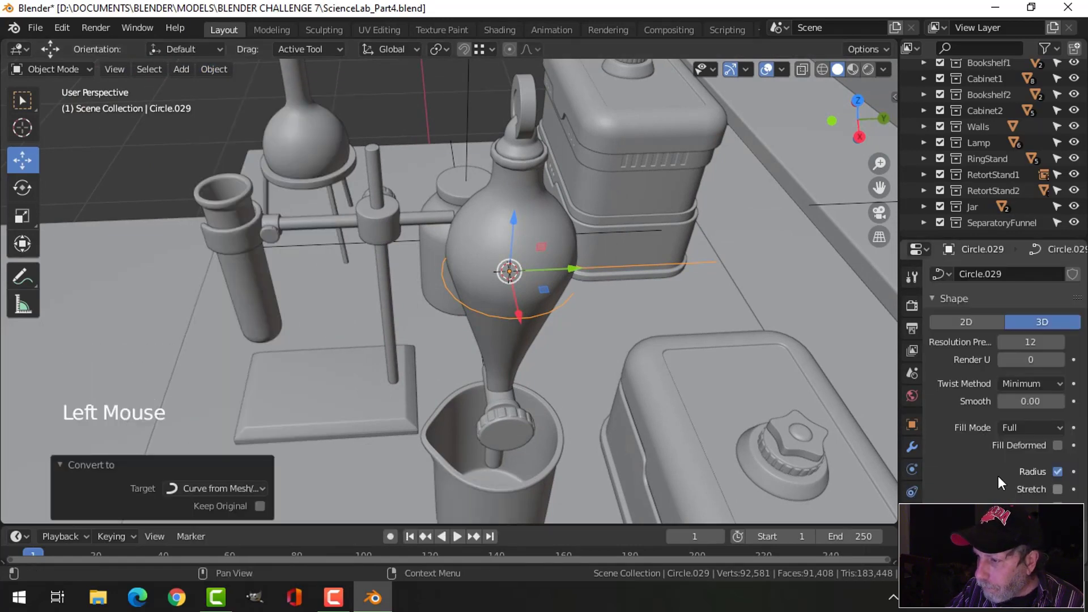
scroll(997, 471, down, 10)
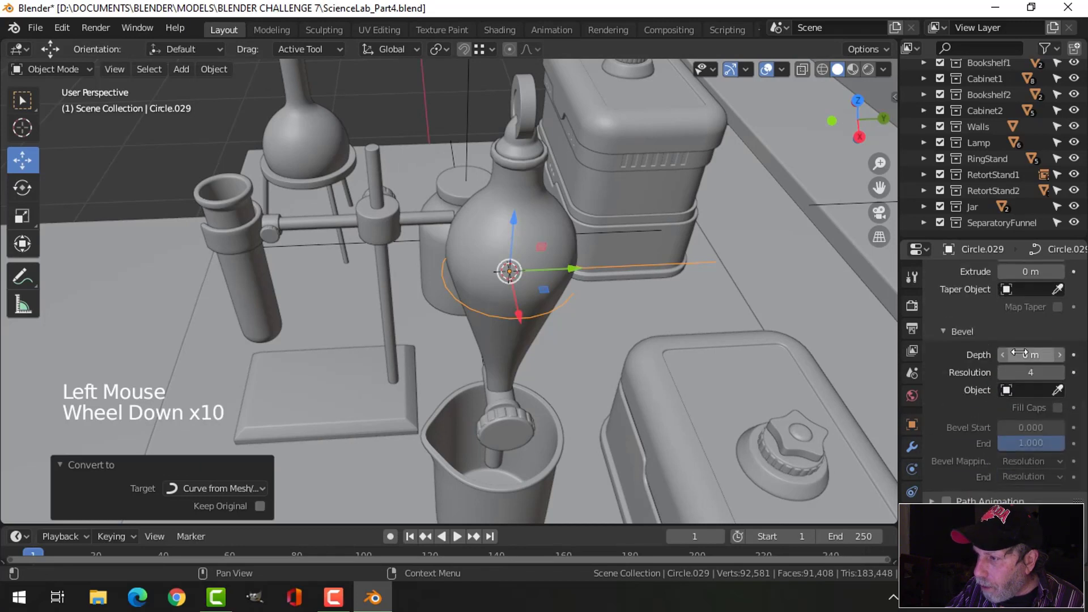
shift+drag(1020, 353, 1037, 353)
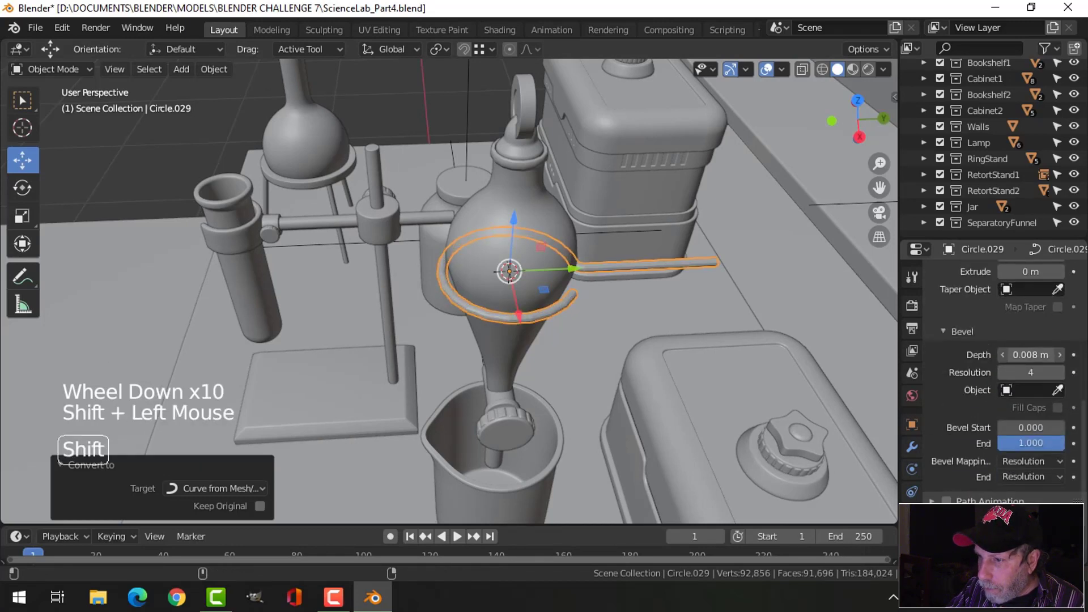
right_click(612, 268)
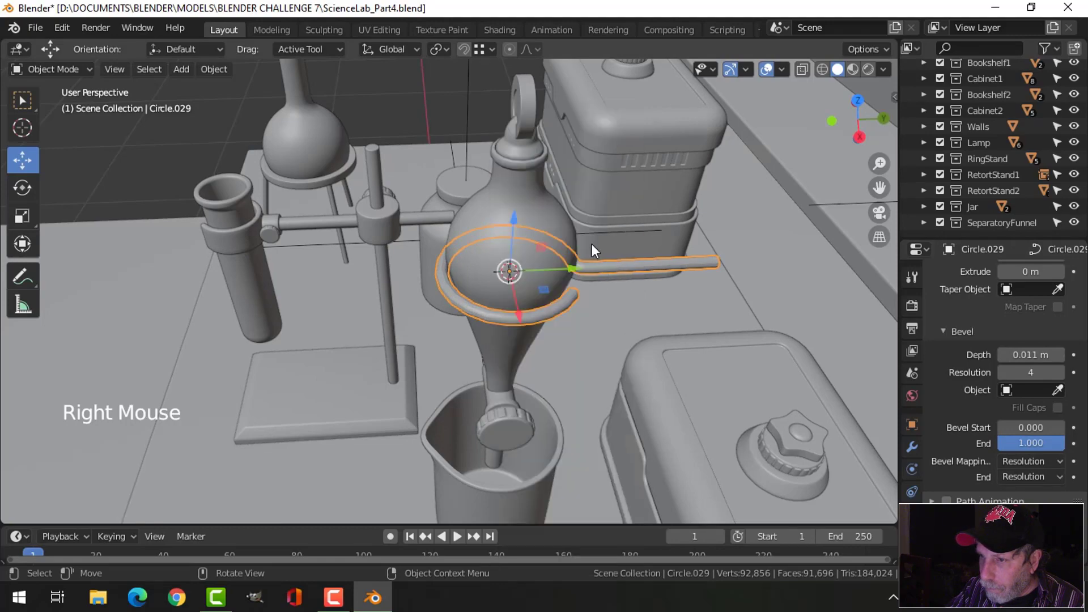
Examine the ring's fit around the funnel and compare its arm with the nearby retort stand from several angles
key(alt+a)
middle_drag(656, 333, 559, 320)
click(644, 349)
shift+middle_drag(644, 347, 533, 284)
scroll(544, 275, up, 2)
scroll(493, 273, down, 6)
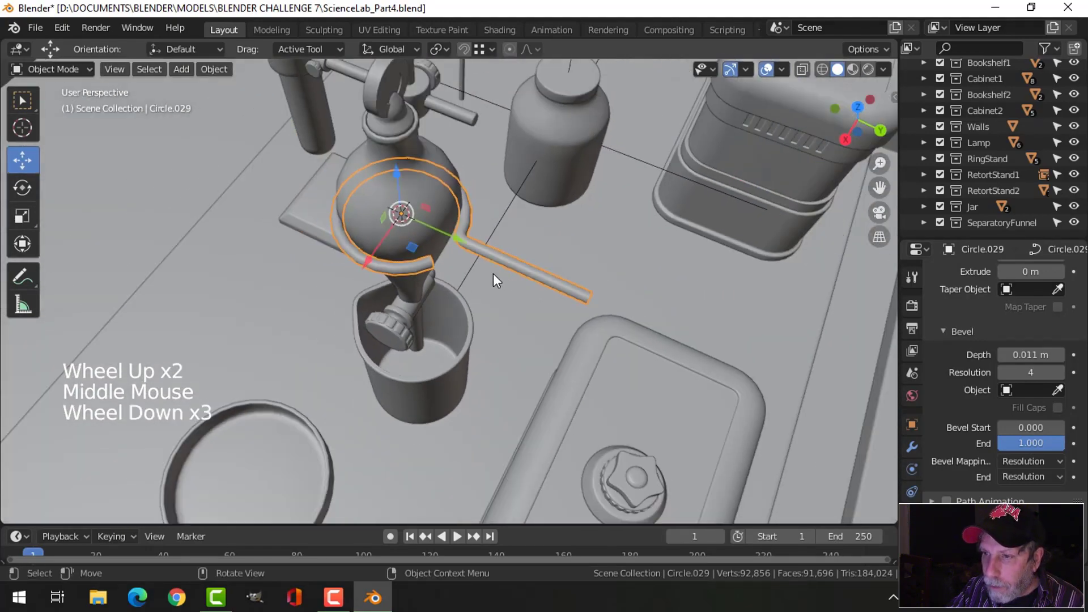
shift+middle_drag(444, 291, 516, 272)
middle_drag(516, 272, 725, 189)
shift+middle_drag(514, 240, 420, 283)
click(351, 245)
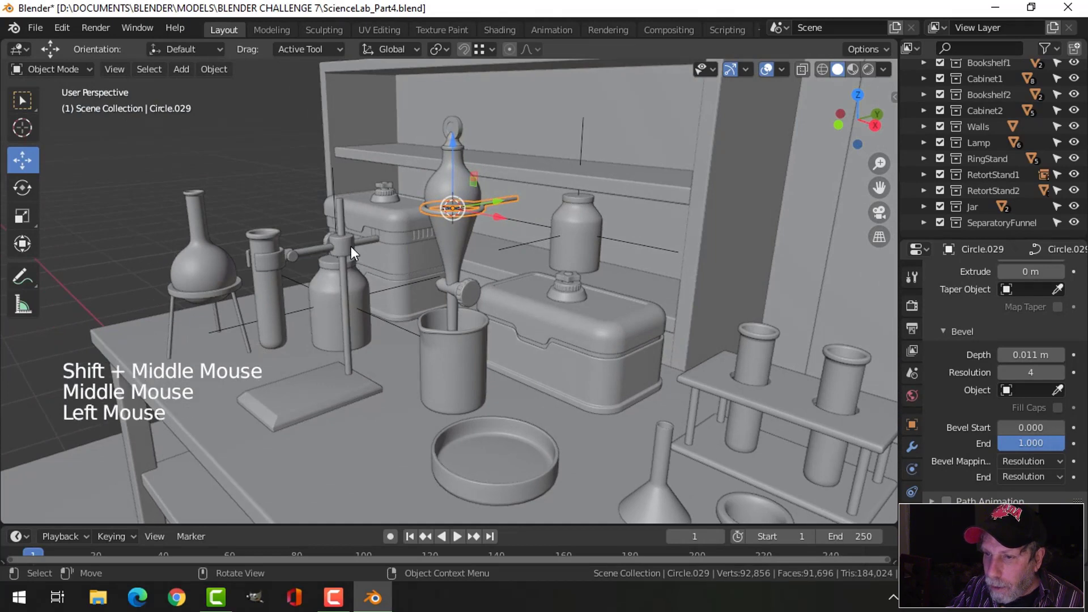
middle_drag(351, 246, 392, 284)
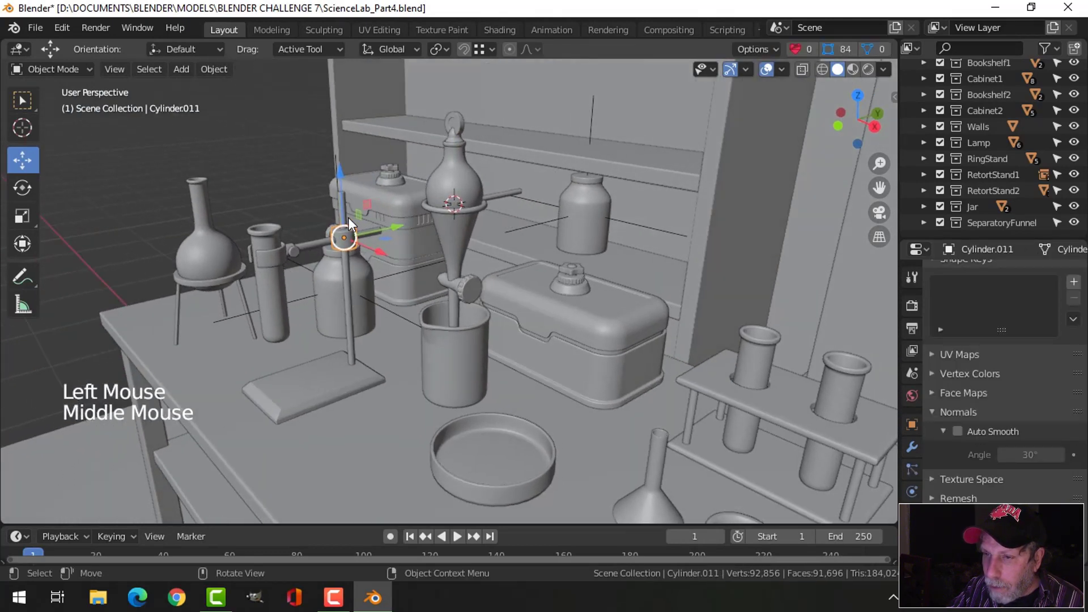
key(alt+a)
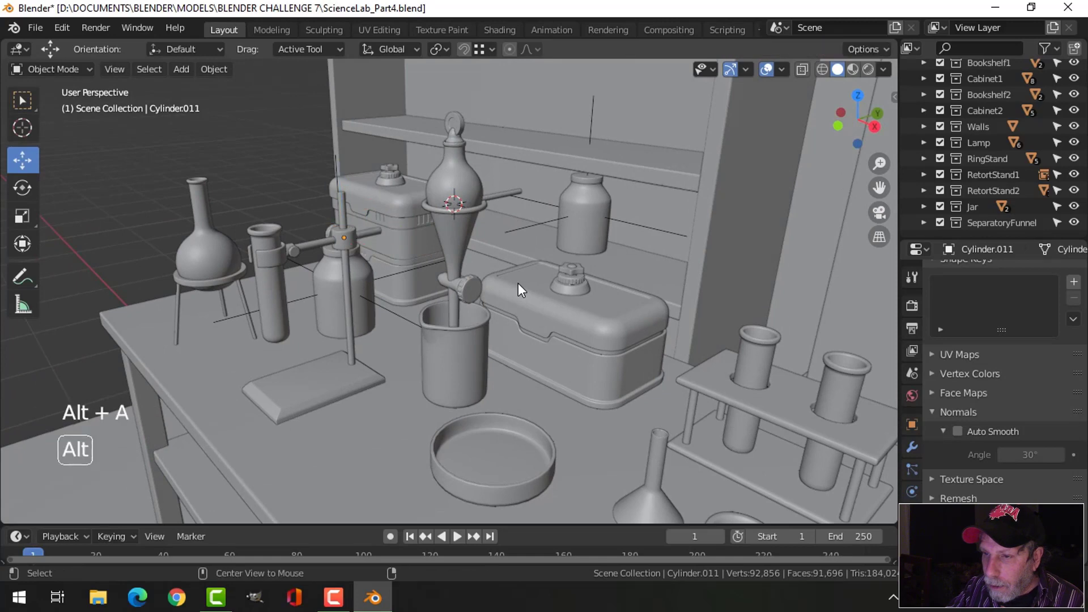
scroll(517, 282, down, 2)
shift+middle_drag(518, 282, 546, 260)
scroll(589, 219, up, 2)
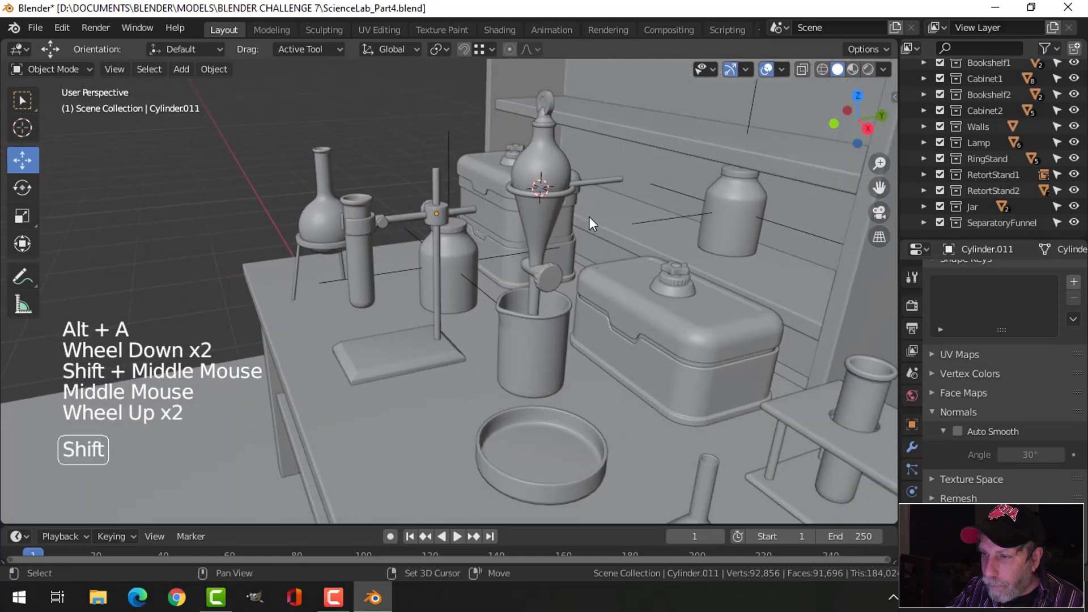
shift+middle_drag(589, 219, 483, 246)
Move the support ring into the SeparatoryFunnel collection
click(468, 242)
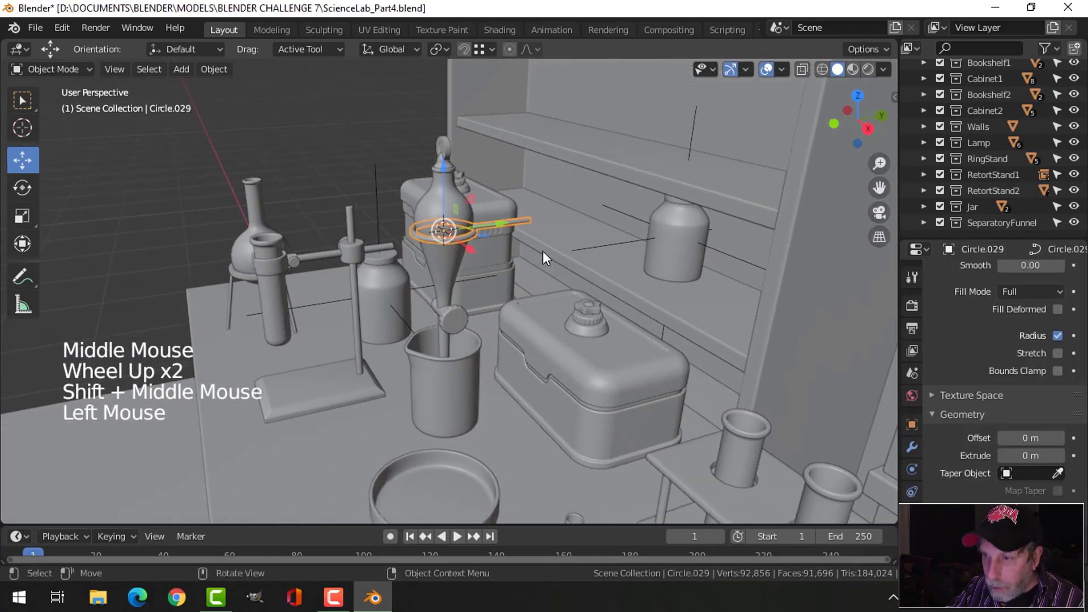
key(m)
click(511, 369)
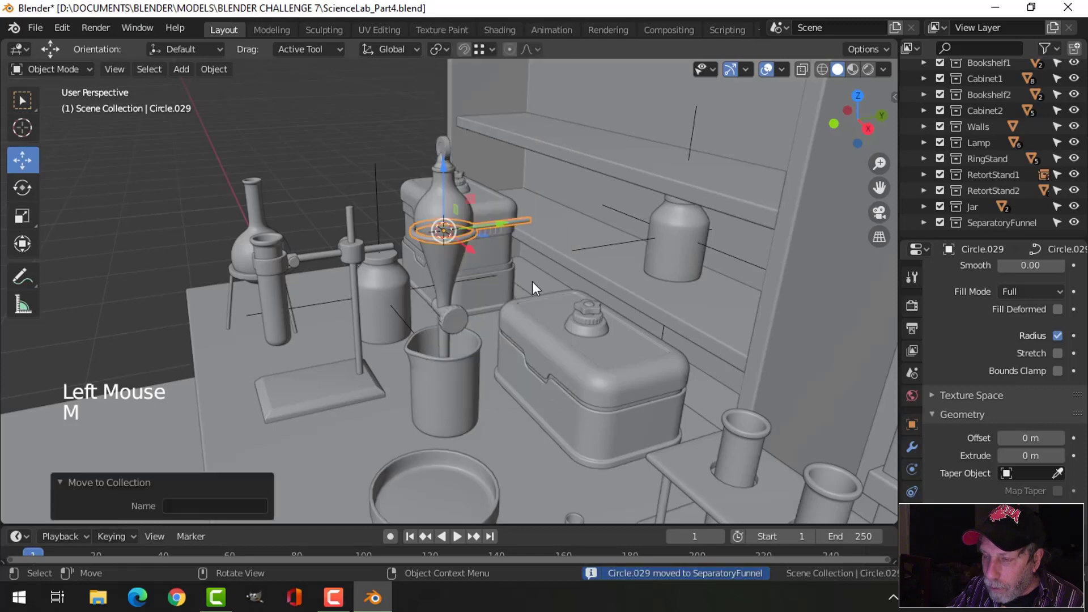
key(alt+a)
Select all objects of the SeparatoryFunnel collection and move them about 1.36 m in negative Y, clear of the table
mouse_move(532, 281)
middle_down()
mouse_move(450, 267)
mouse_move(456, 246)
mouse_move(473, 303)
mouse_move(546, 256)
mouse_move(516, 269)
middle_up()
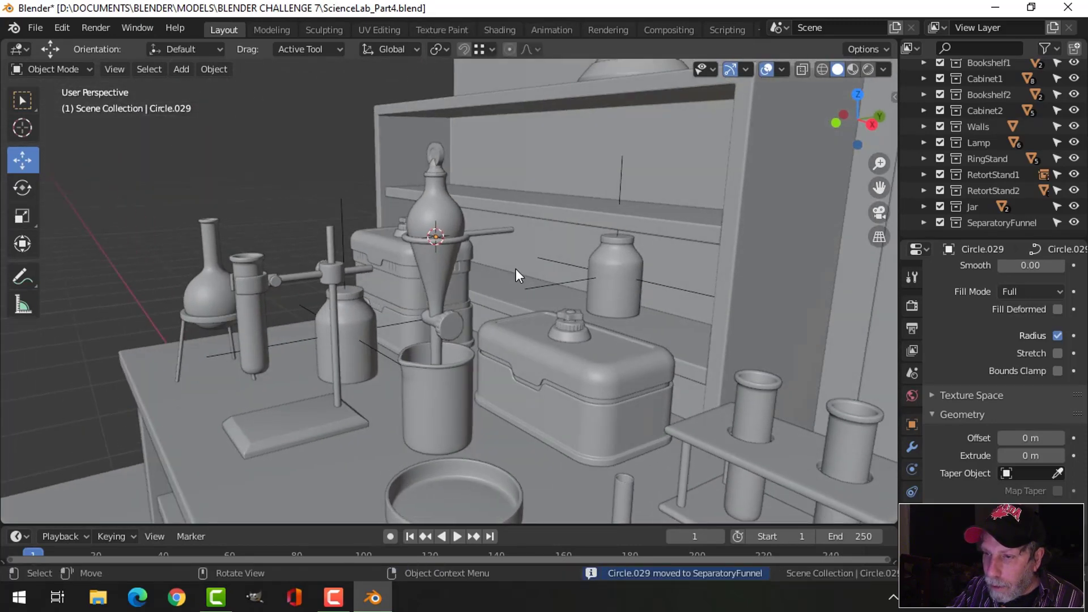
scroll(516, 269, down, 2)
click(1003, 224)
right_click(1004, 225)
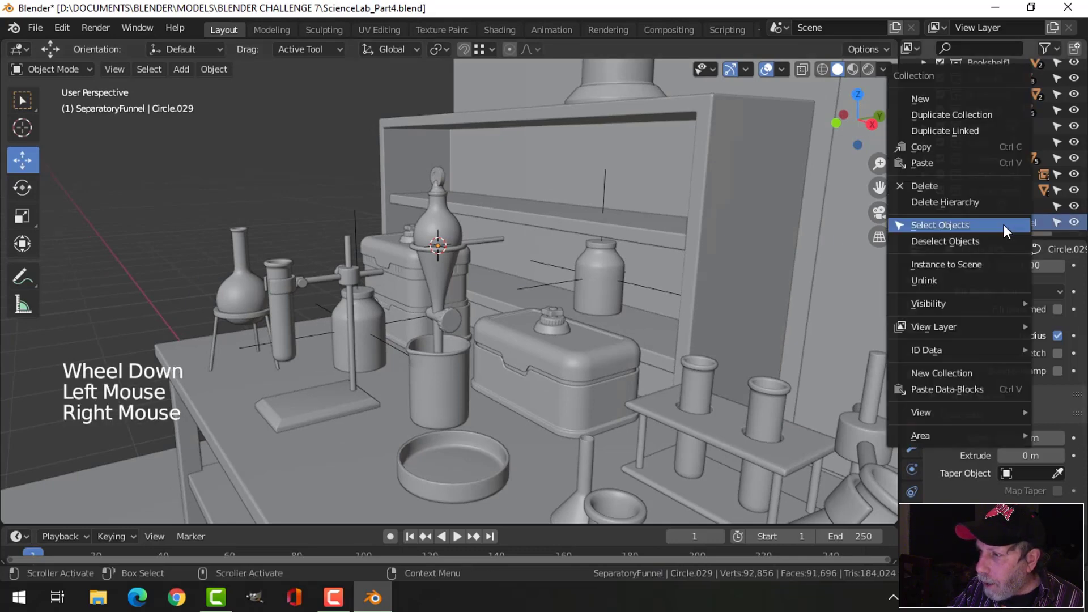
click(960, 227)
scroll(556, 273, down, 2)
middle_drag(556, 273, 485, 290)
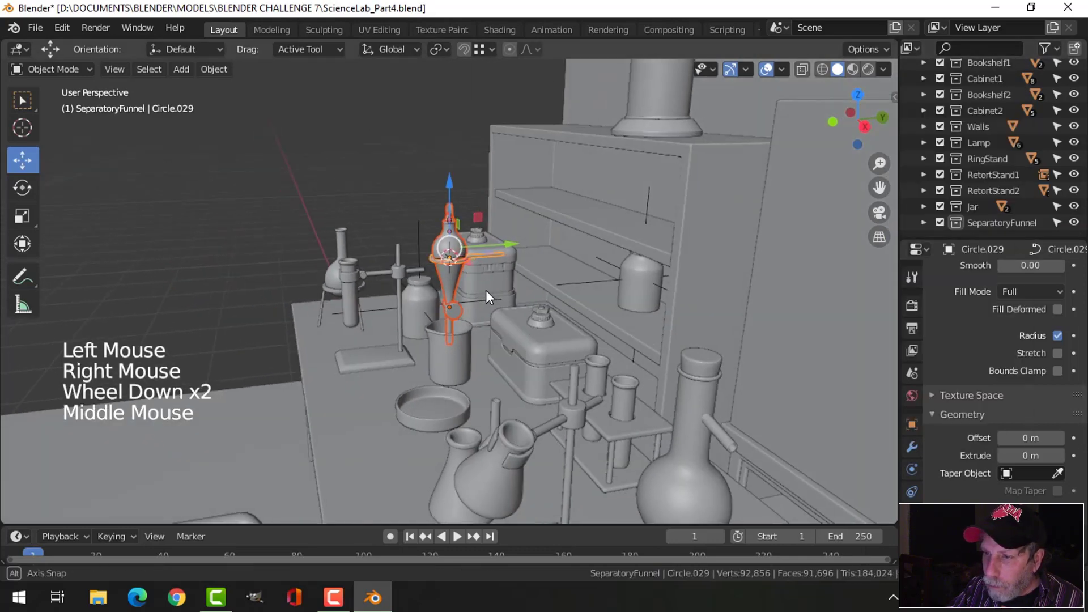
drag(518, 240, 255, 320)
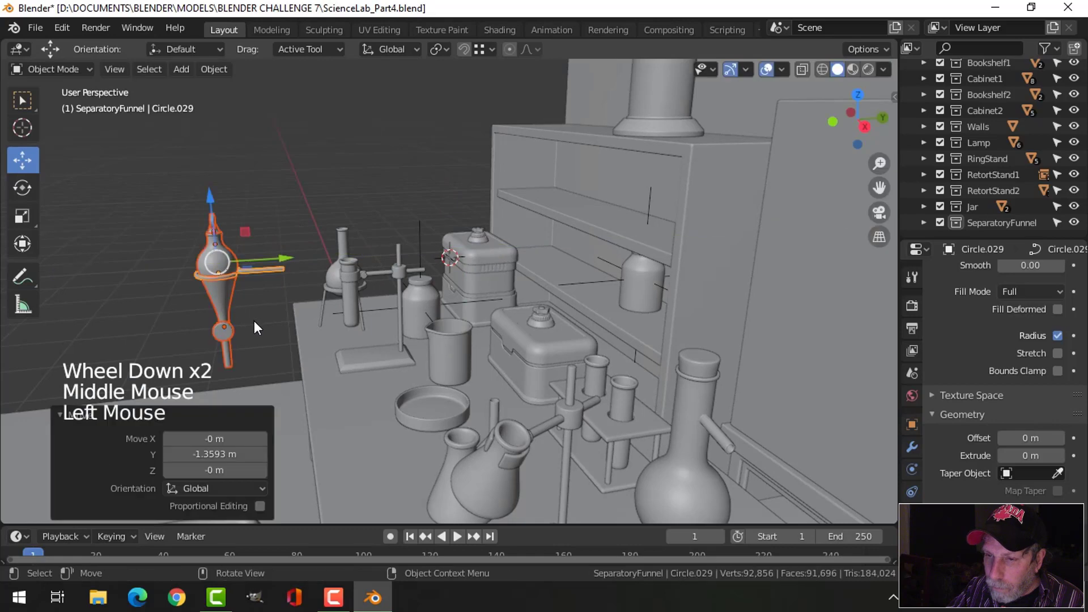
shift+middle_drag(255, 321, 311, 230)
scroll(429, 287, up, 1)
drag(271, 161, 274, 175)
Duplicate the rod, clamp block, base and clamp screw of the nearby retort stand and move the copies about 0.65 m in negative Y
double_click(490, 230)
scroll(474, 264, up, 3)
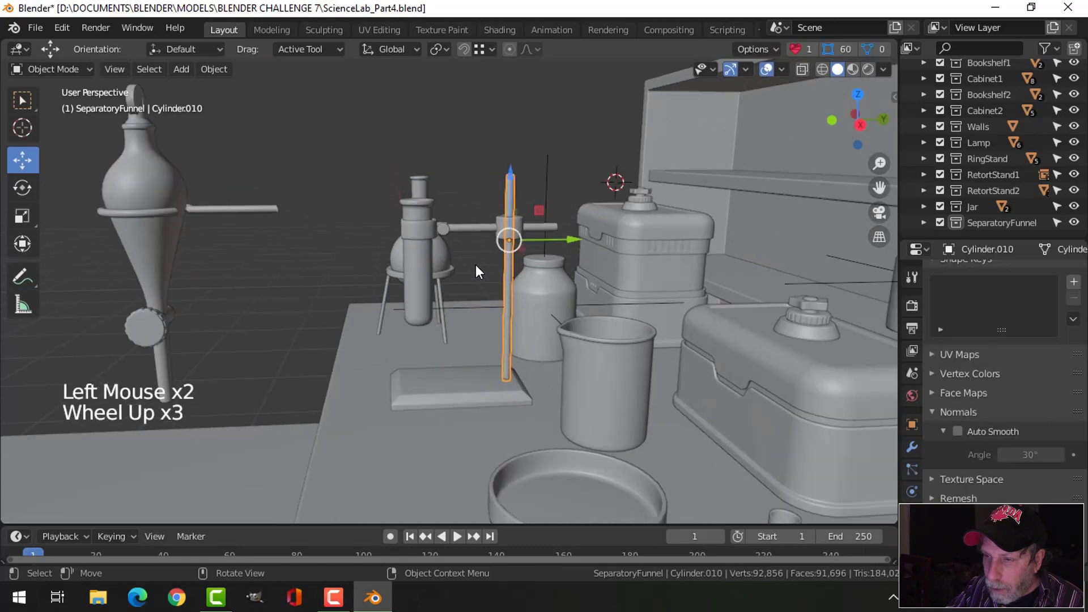
shift+middle_drag(475, 263, 532, 343)
scroll(553, 280, up, 2)
shift+click(535, 271)
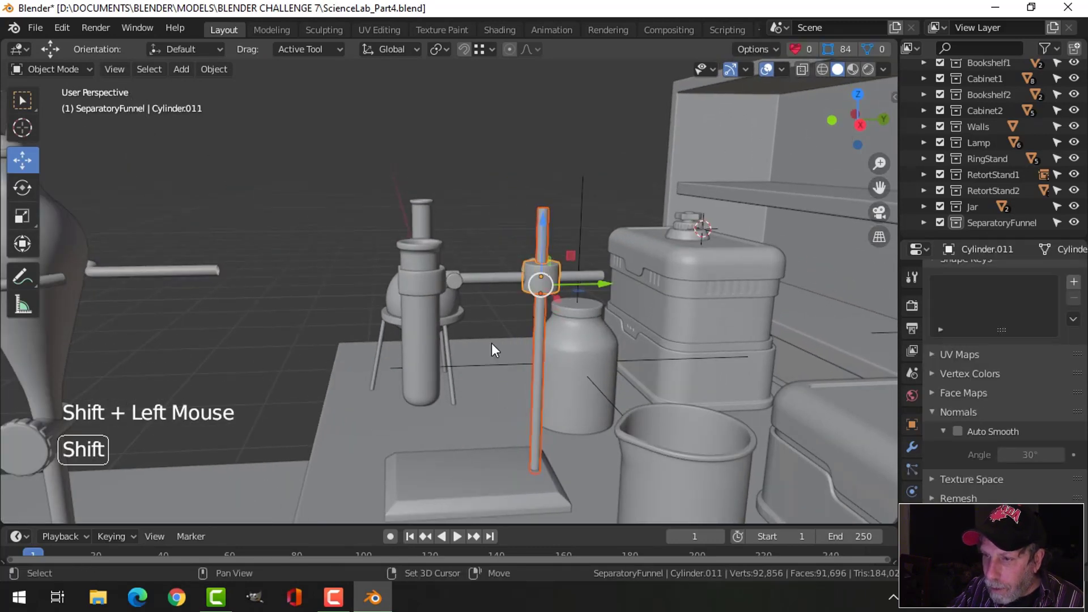
shift+click(463, 490)
middle_drag(463, 491, 460, 407)
scroll(314, 405, down, 2)
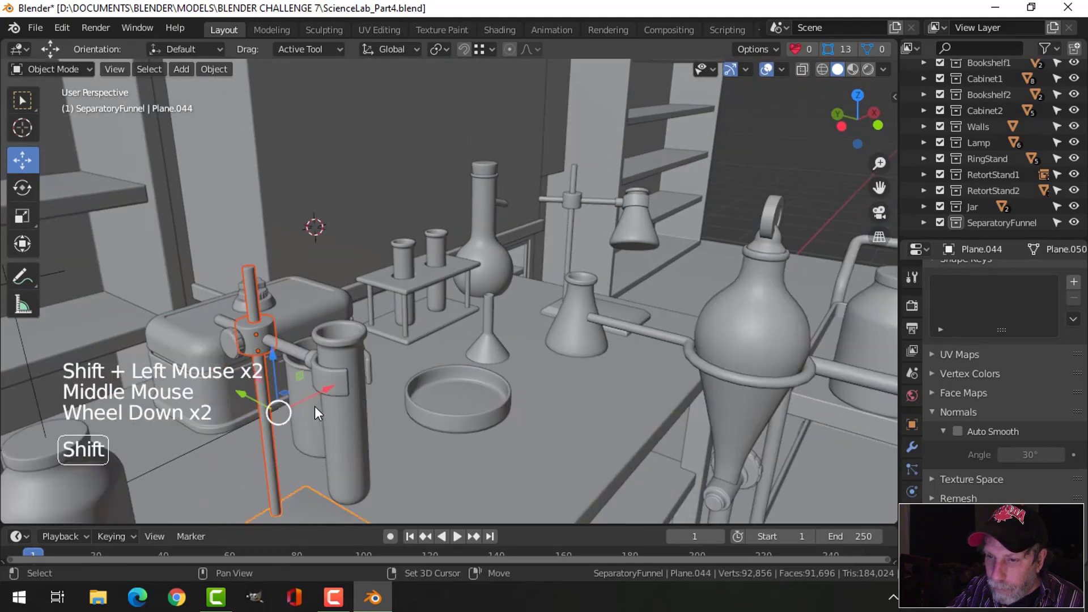
shift+middle_drag(314, 406, 586, 294)
scroll(586, 294, up, 1)
shift+click(586, 295)
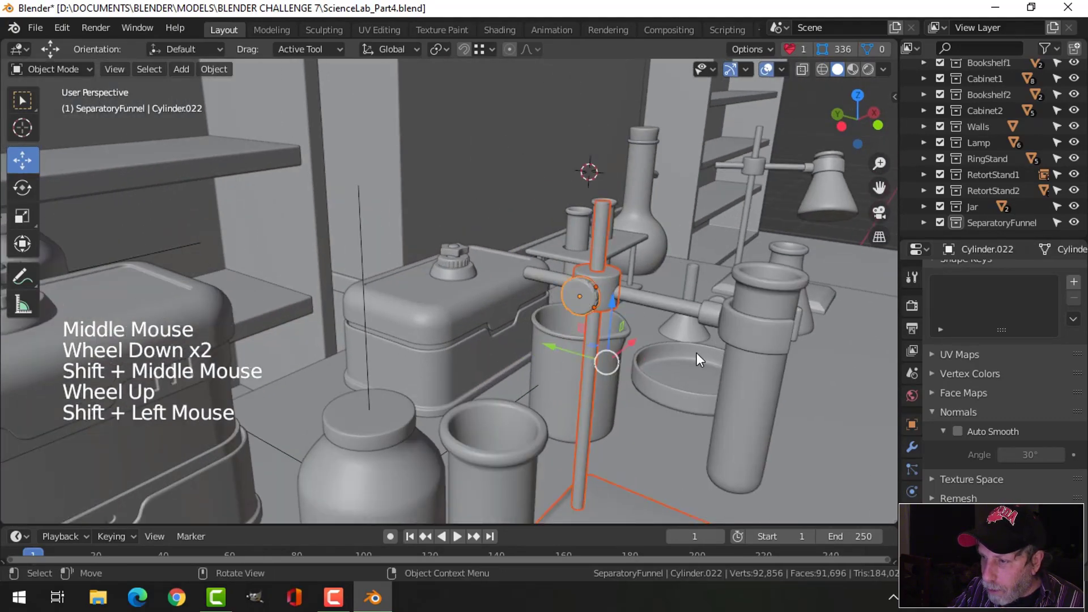
middle_drag(696, 352, 516, 335)
shift+middle_drag(314, 386, 562, 314)
scroll(453, 328, down, 2)
key(shift+d)
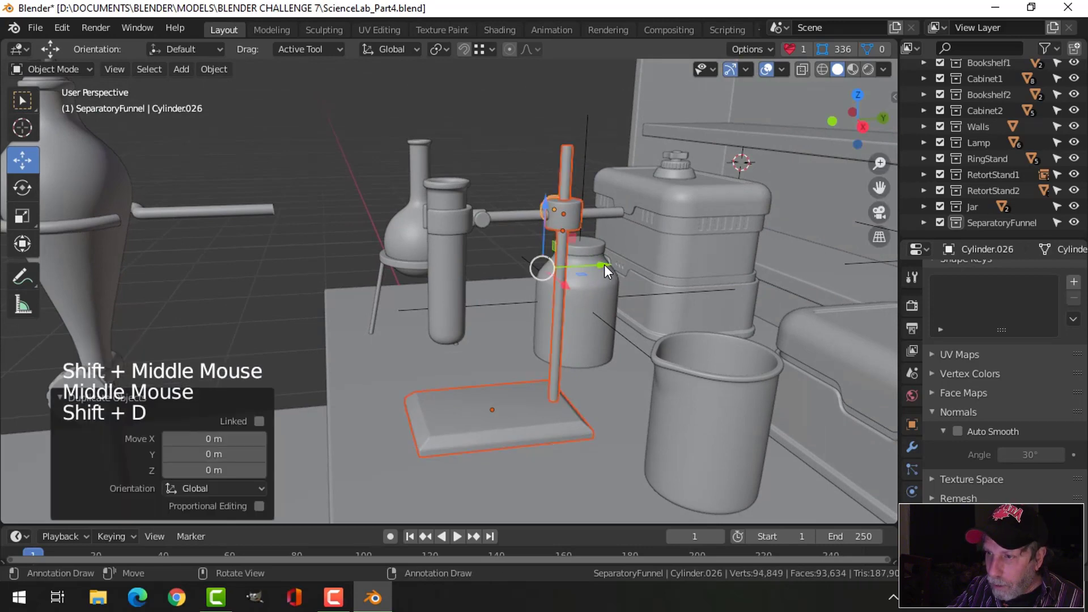
drag(604, 264, 448, 312)
Put the copied stand in the SeparatoryFunnel collection and move it about 0.41 m in X, in line with the funnel's arm
key(m)
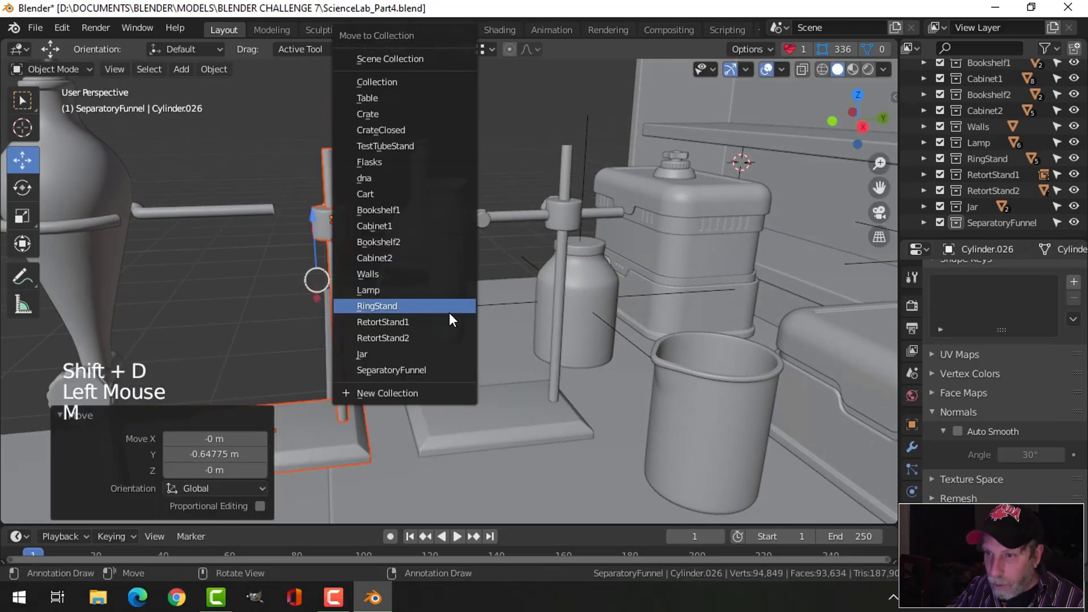
click(428, 369)
scroll(373, 319, down, 3)
middle_drag(373, 319, 561, 340)
key(KP_7)
scroll(566, 333, up, 3)
scroll(522, 377, up, 2)
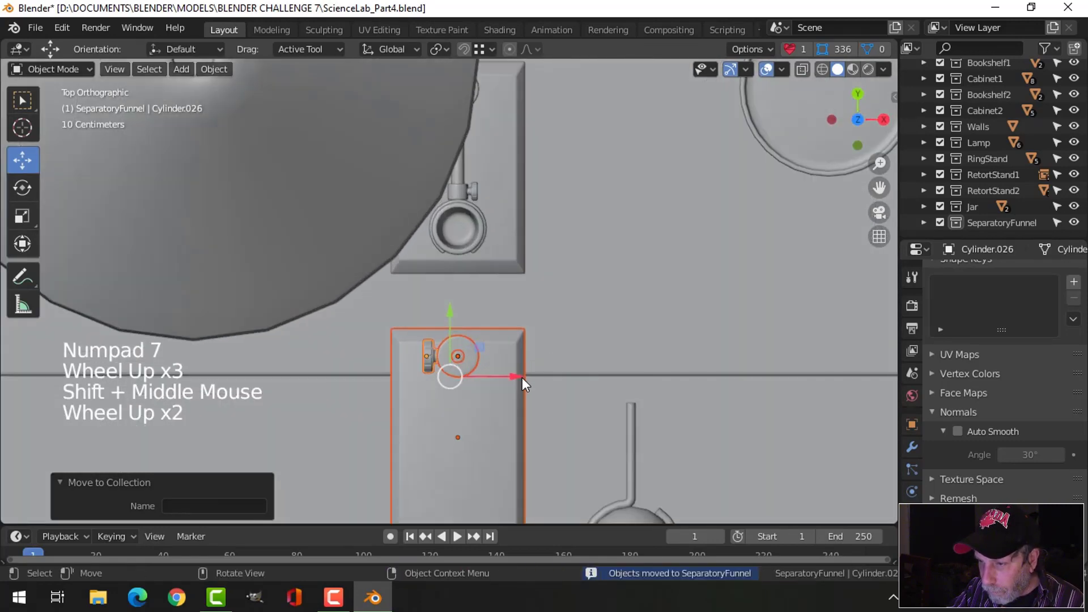
drag(522, 378, 686, 373)
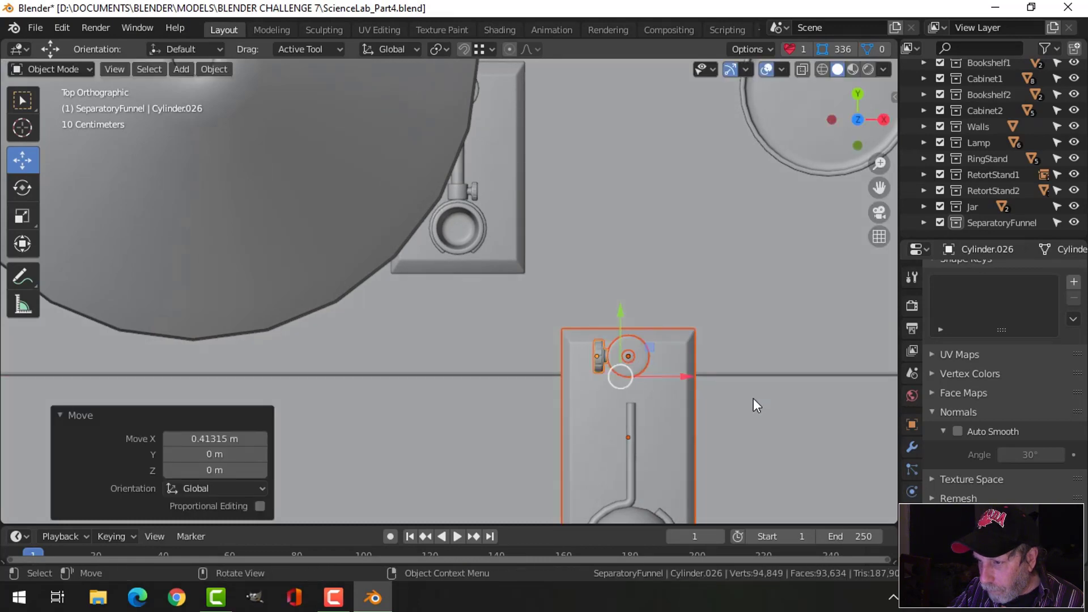
Move the copied stand in negative Y until its rod meets the end of the support ring's arm
middle_drag(753, 397, 668, 273)
scroll(594, 266, down, 2)
middle_drag(668, 273, 611, 249)
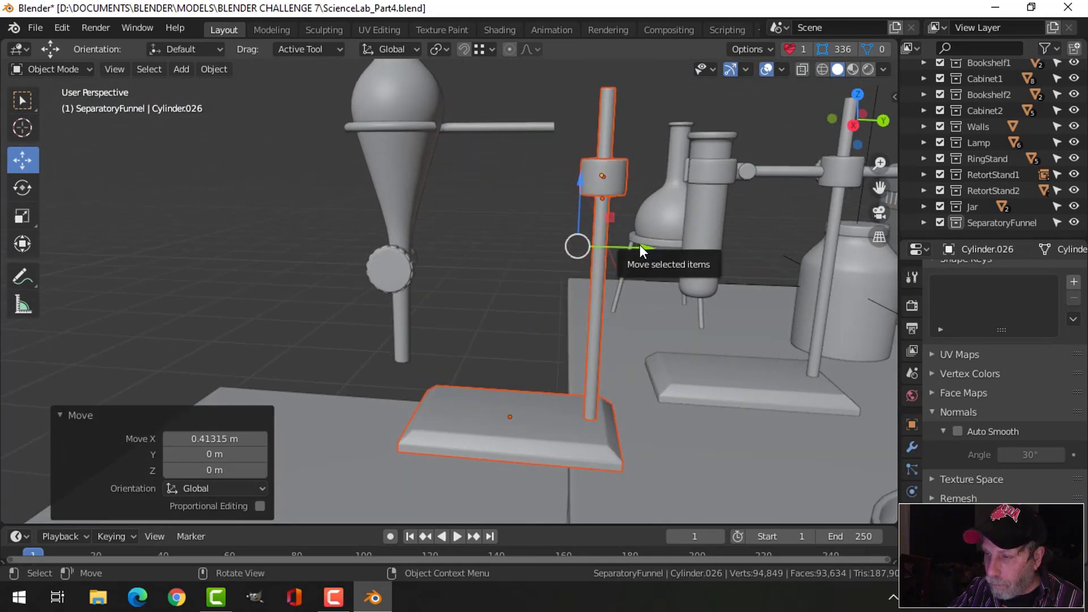
drag(639, 247, 561, 238)
Raise the copied stand's clamp block and screw together by about 0.11 m to the height of the ring's arm
middle_drag(528, 260, 559, 168)
key(alt+a)
click(602, 223)
drag(545, 148, 611, 147)
key(ctrl+z)
middle_drag(612, 148, 407, 225)
shift+click(324, 220)
middle_drag(325, 226, 471, 253)
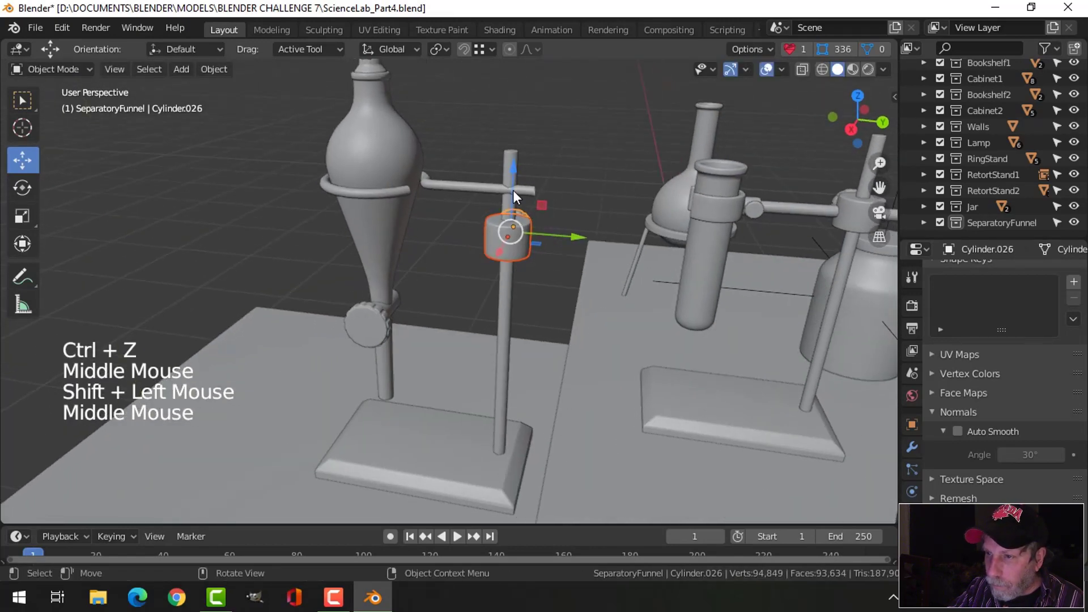
drag(513, 191, 514, 161)
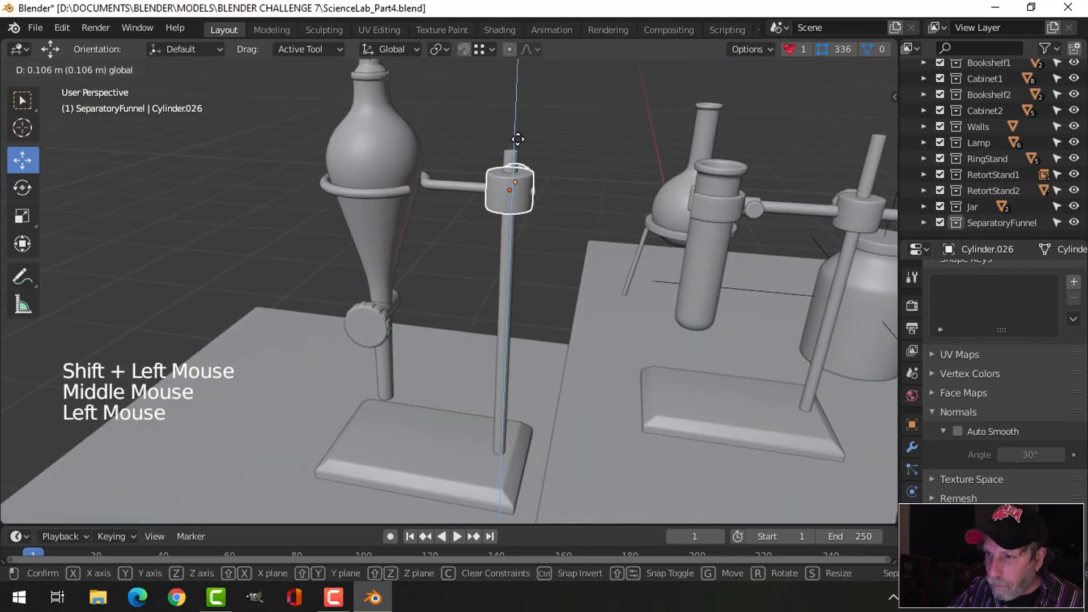
click(517, 139)
key(alt+a)
Lengthen the copied stand's rod by raising its top vertices about 0.084 m, and save the file
middle_drag(506, 264, 665, 305)
click(548, 255)
scroll(674, 265, up, 1)
scroll(668, 271, up, 1)
key(KP_3)
key(Tab)
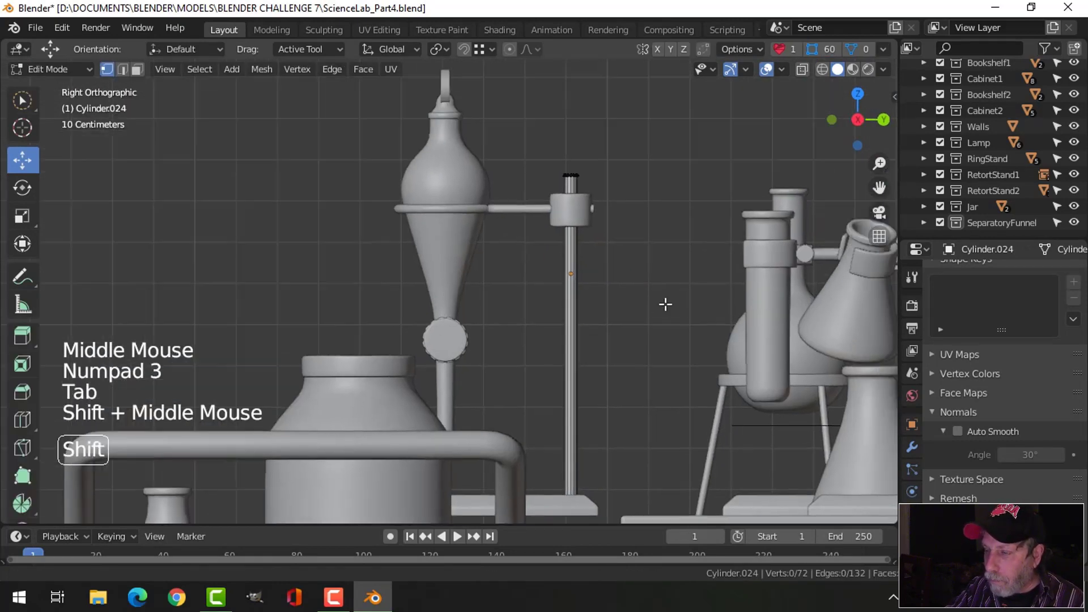
scroll(665, 304, up, 3)
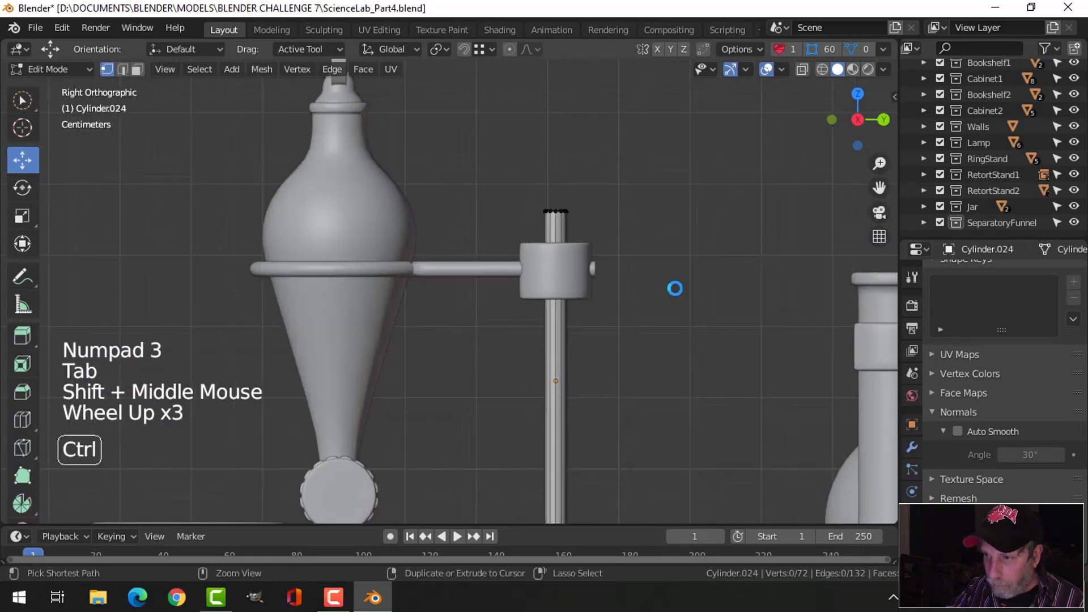
key(ctrl+s)
key(z)
key(b)
drag(500, 166, 603, 226)
drag(557, 184, 565, 125)
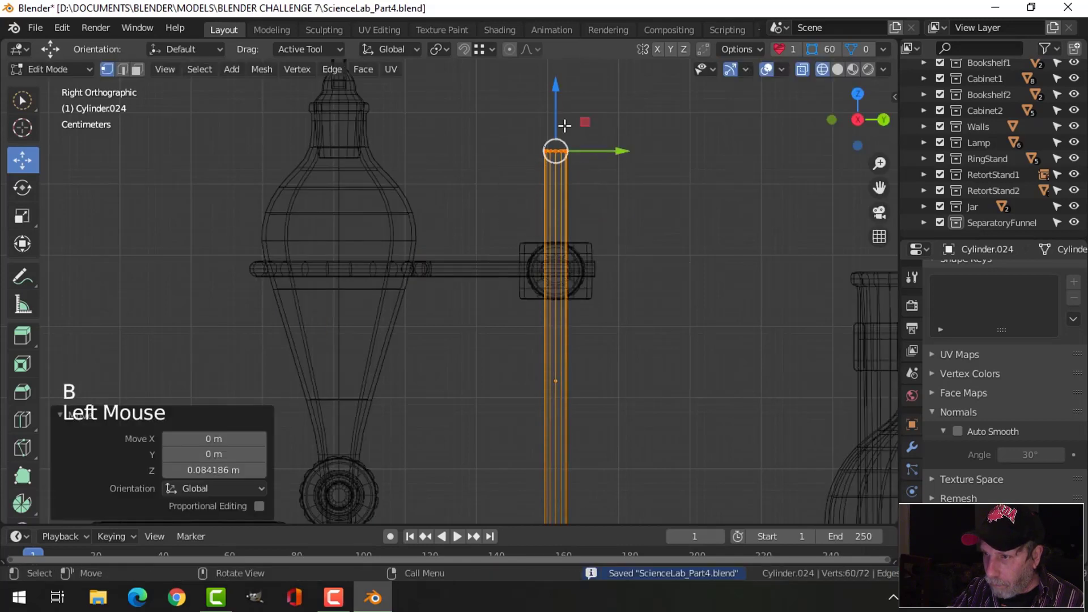
key(alt+a)
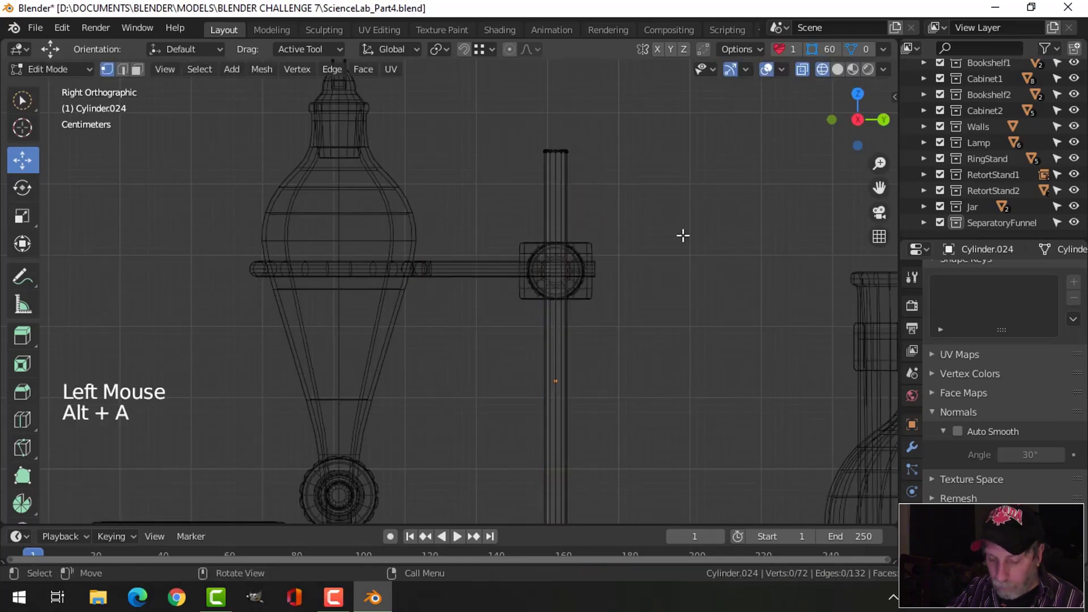
key(z)
key(Tab)
scroll(678, 291, down, 2)
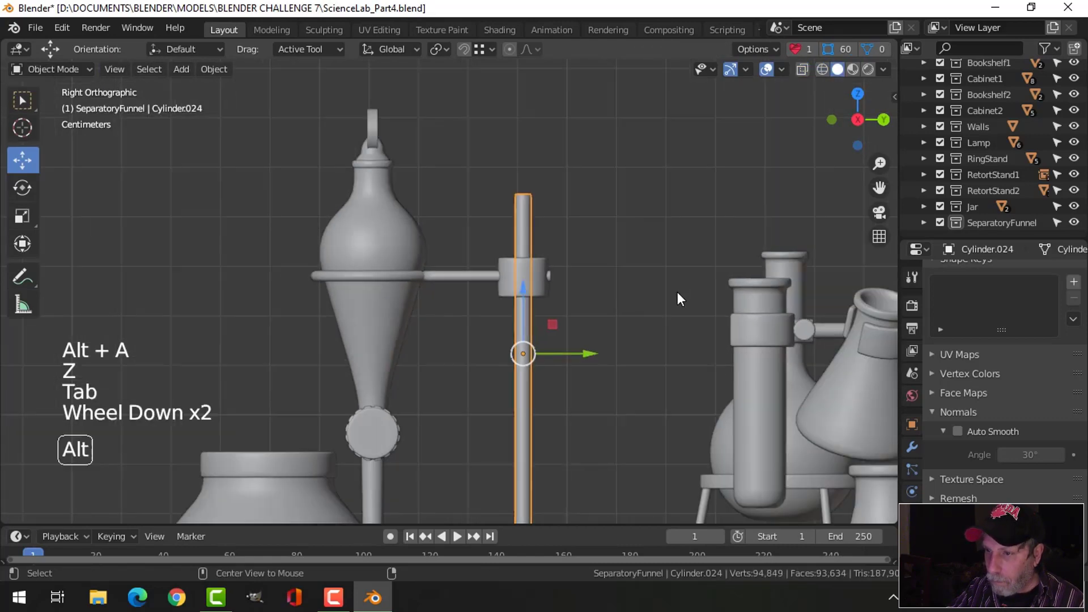
Examine how the funnel, ring arm and clamp fit together and compare the assembly with the glassware on the table
key(alt+a)
scroll(533, 339, down, 2)
mouse_move(532, 339)
shift+middle_down()
mouse_move(600, 331)
mouse_move(583, 362)
mouse_move(637, 380)
mouse_move(635, 338)
mouse_move(523, 351)
mouse_move(564, 344)
shift+middle_up()
scroll(637, 379, up, 1)
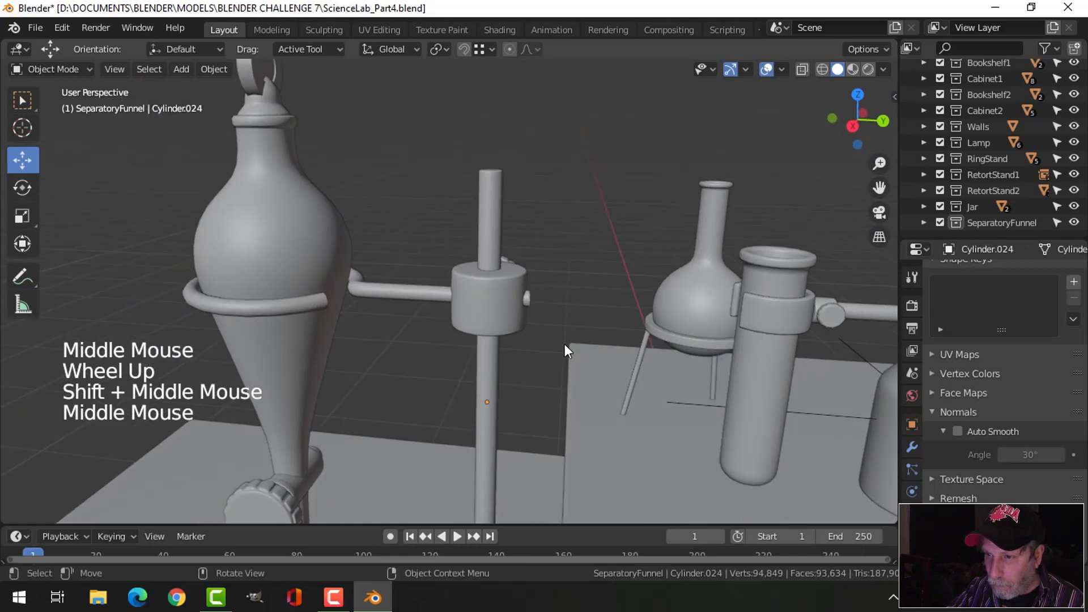
scroll(578, 307, up, 2)
click(630, 310)
key(Tab)
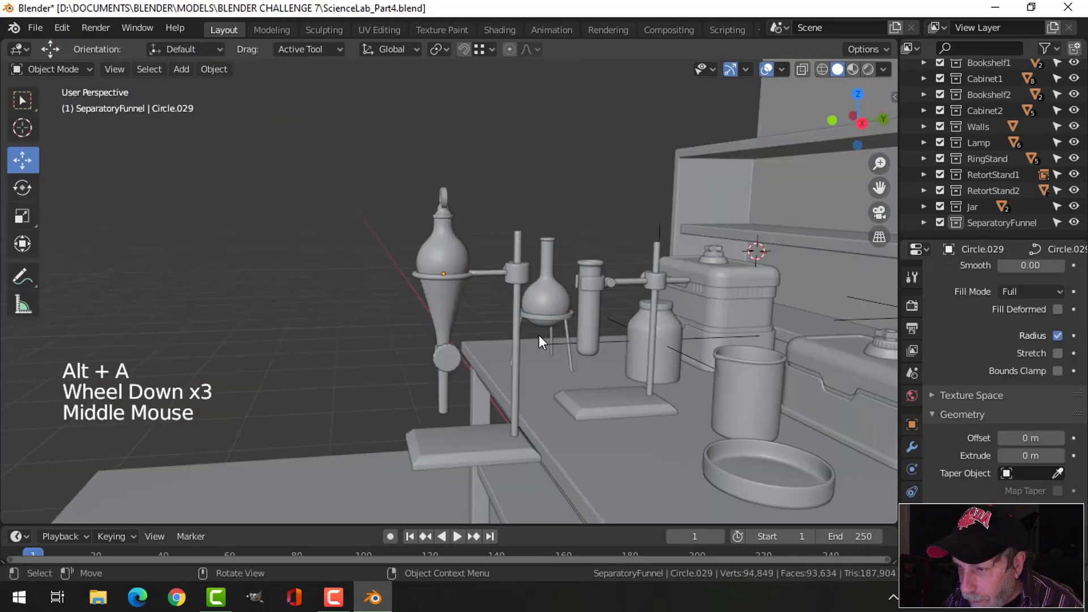
middle_drag(539, 324, 612, 277)
scroll(551, 327, down, 2)
shift+middle_drag(551, 322, 588, 300)
scroll(580, 361, up, 2)
scroll(641, 324, down, 2)
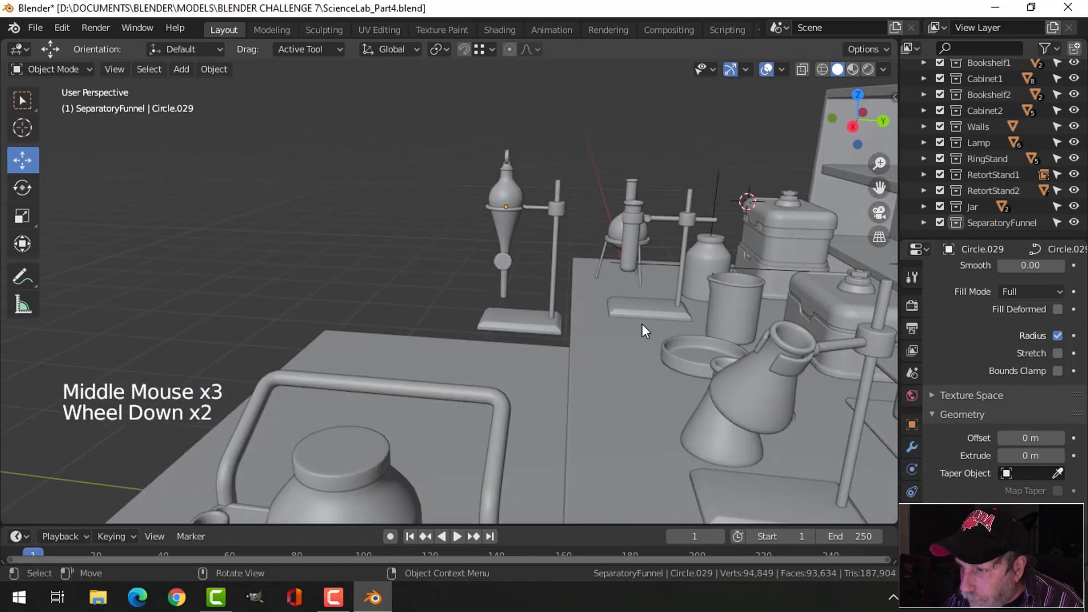
shift+middle_drag(642, 324, 635, 330)
middle_drag(635, 330, 706, 292)
Duplicate the table's beaker into the SeparatoryFunnel collection and move the copy about 1.36 m in negative Y, under the funnel
click(706, 293)
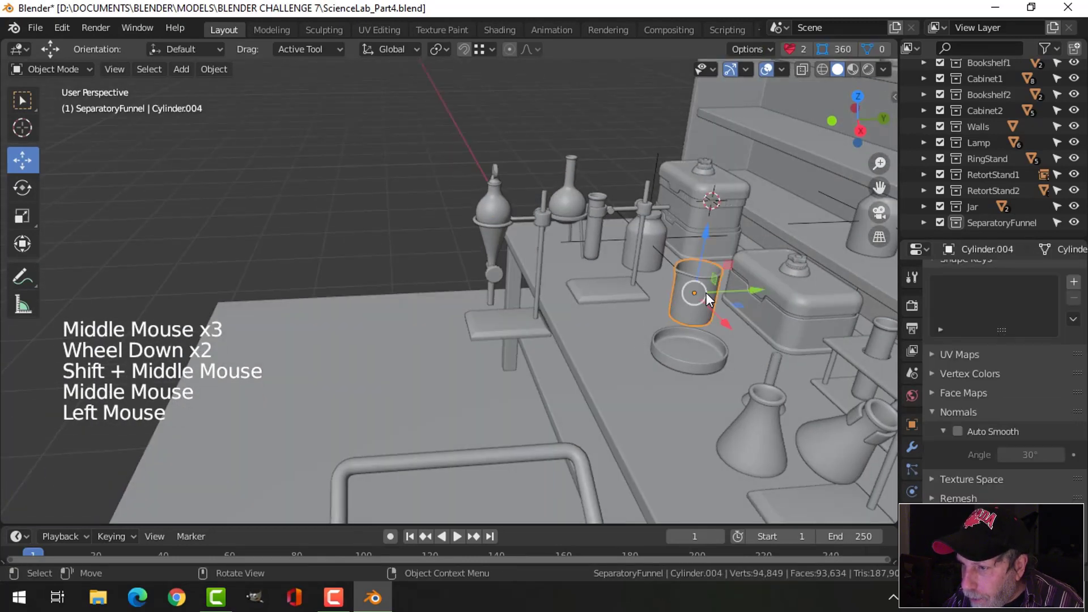
middle_drag(585, 313, 578, 315)
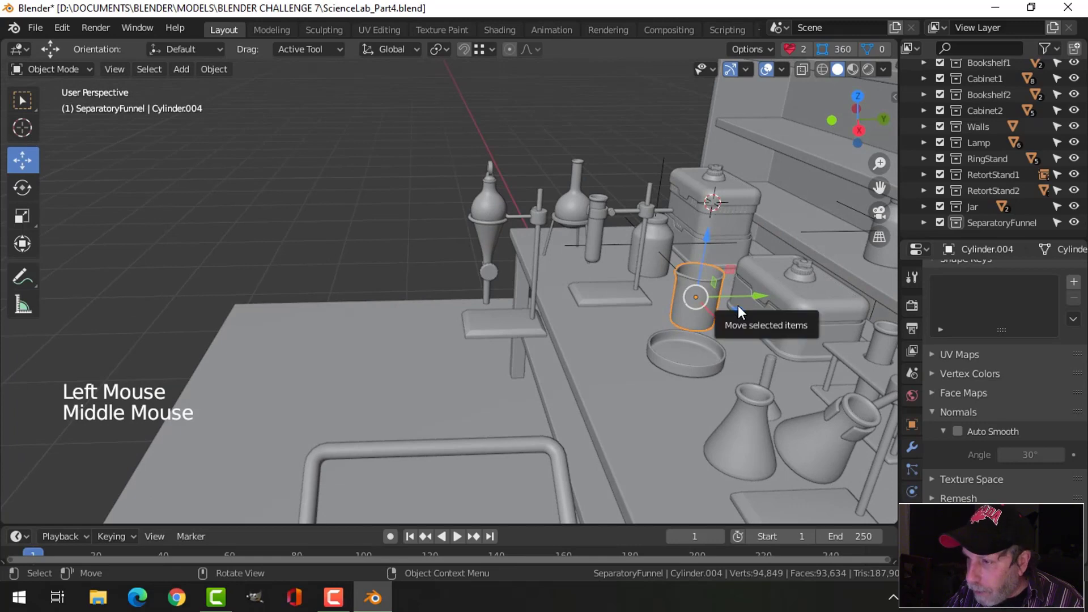
key(shift+d)
click(583, 304)
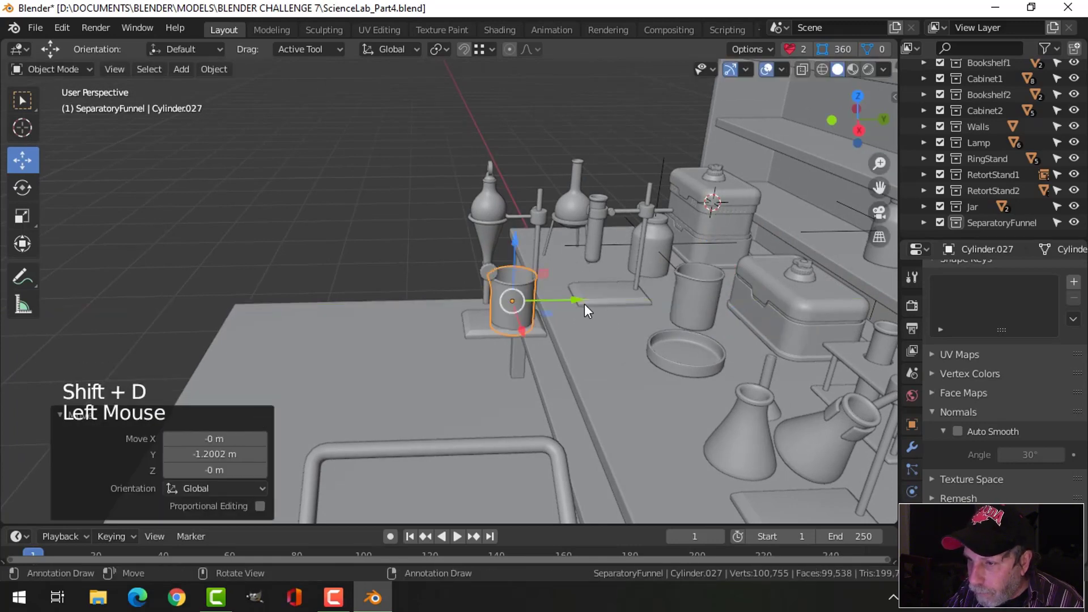
key(m)
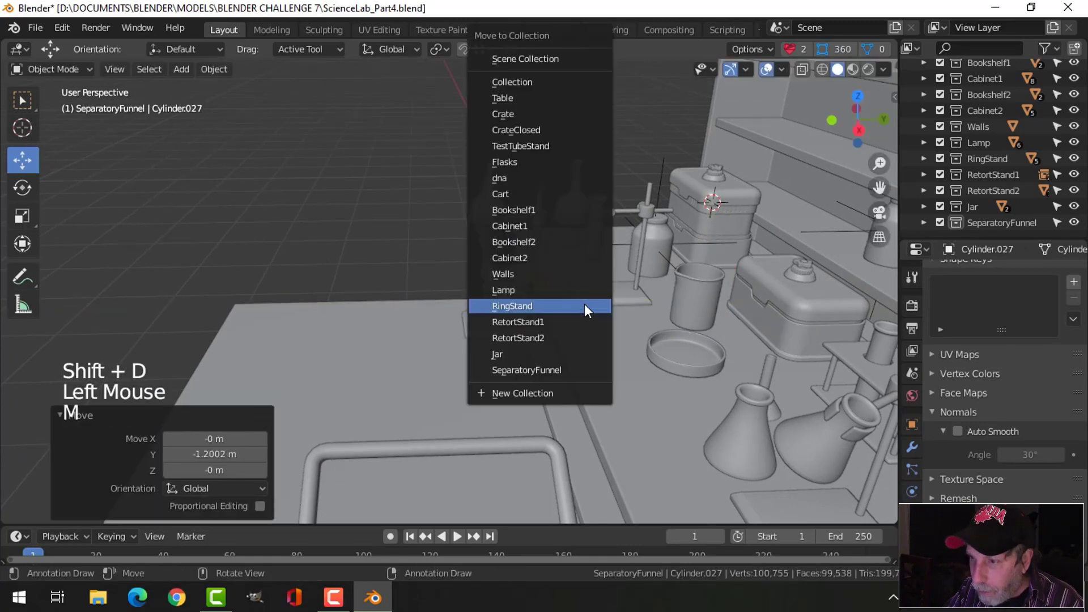
click(584, 362)
drag(587, 303, 555, 298)
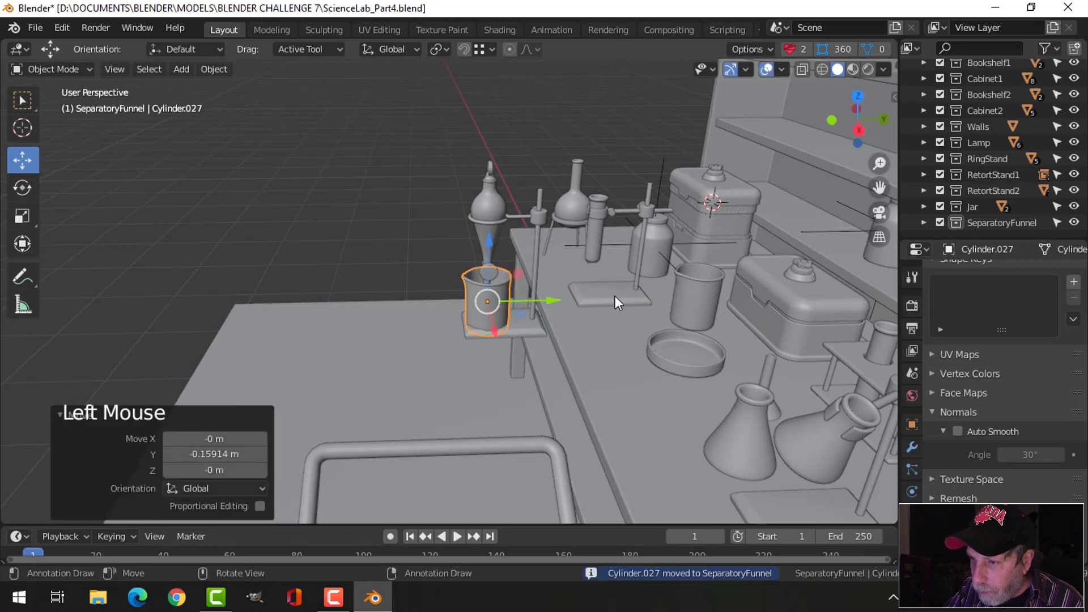
Scale the copied beaker's mesh to about half size and lower it about 0.048 m onto the stand's base
key(KP_1)
scroll(630, 293, up, 4)
shift+middle_drag(630, 293, 542, 335)
scroll(542, 335, up, 2)
key(Tab)
key(a)
key(s)
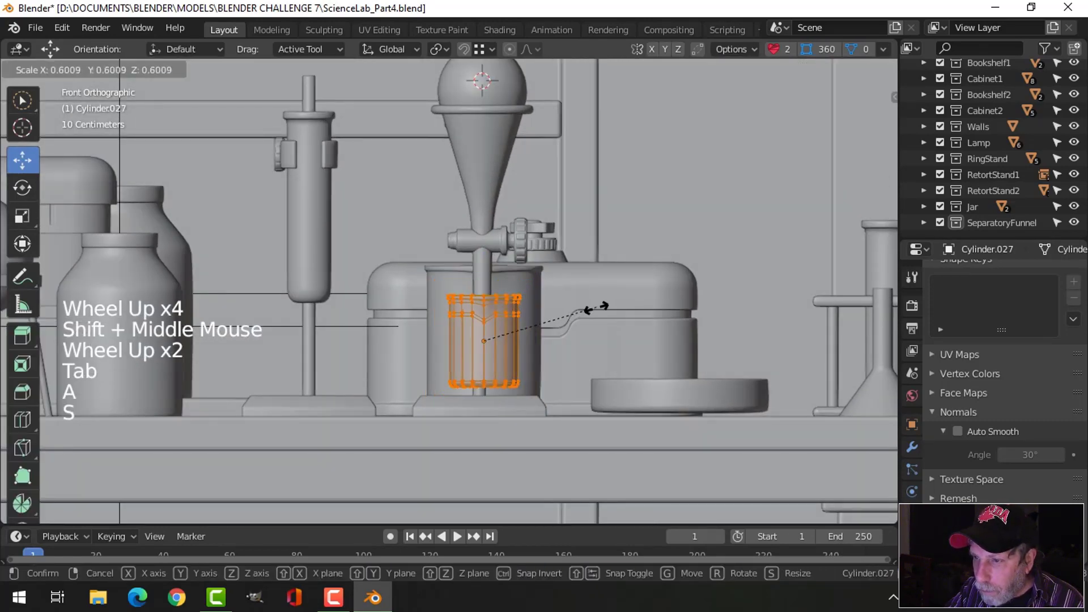
click(570, 312)
drag(485, 283, 487, 307)
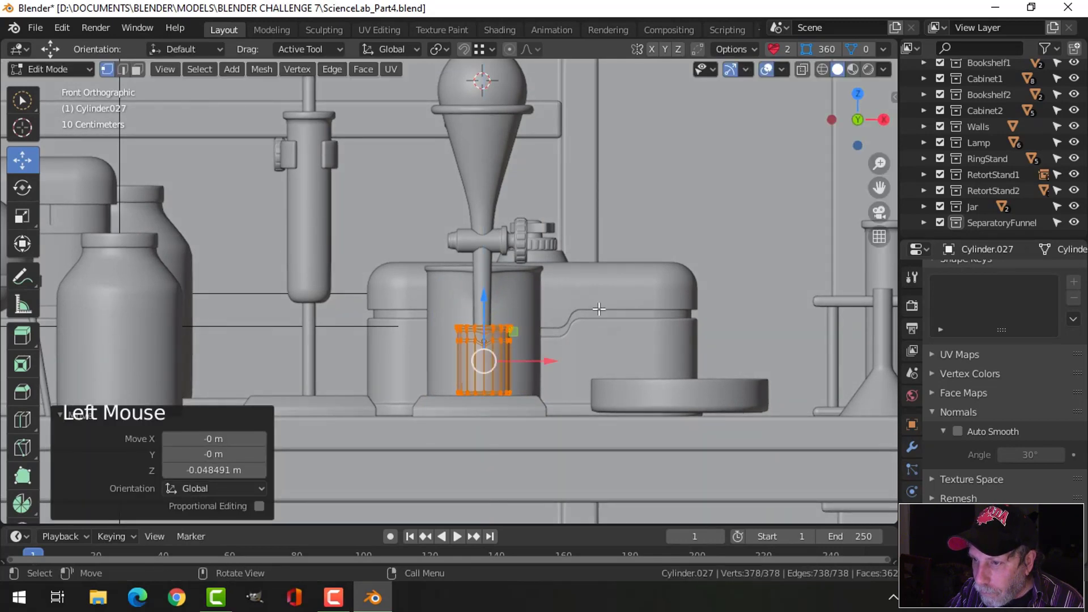
middle_drag(486, 307, 668, 331)
key(Tab)
key(alt+a)
scroll(566, 354, down, 3)
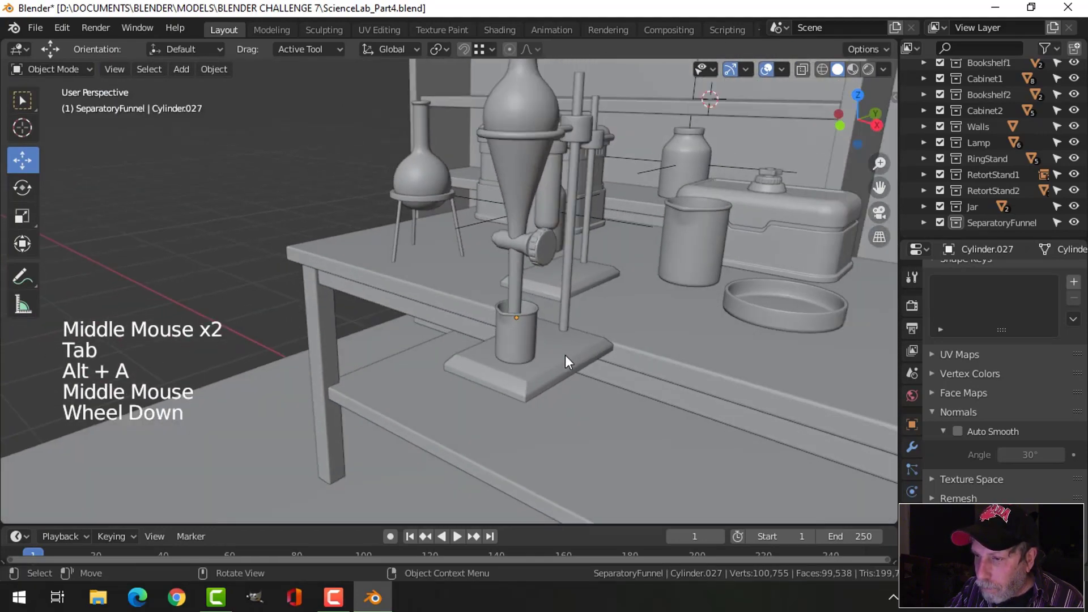
Select the separatory funnel's stopper ring, stopper, glass body and stopcock and scale them together to 0.792
middle_drag(566, 354, 619, 290)
scroll(545, 306, up, 2)
shift+middle_drag(545, 306, 621, 282)
scroll(621, 355, up, 2)
scroll(642, 326, down, 3)
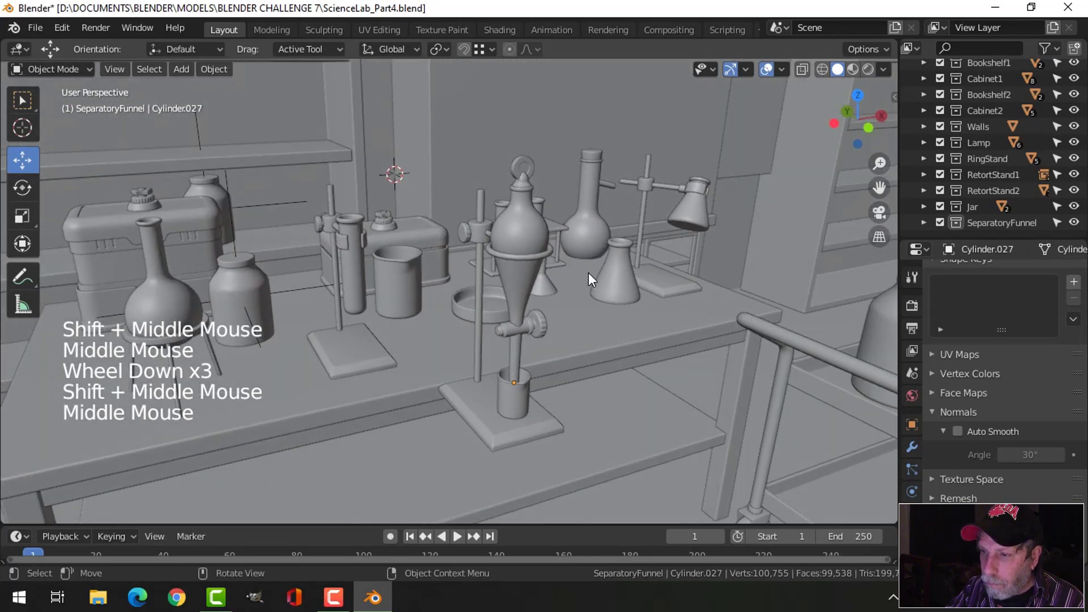
scroll(553, 291, up, 1)
click(539, 152)
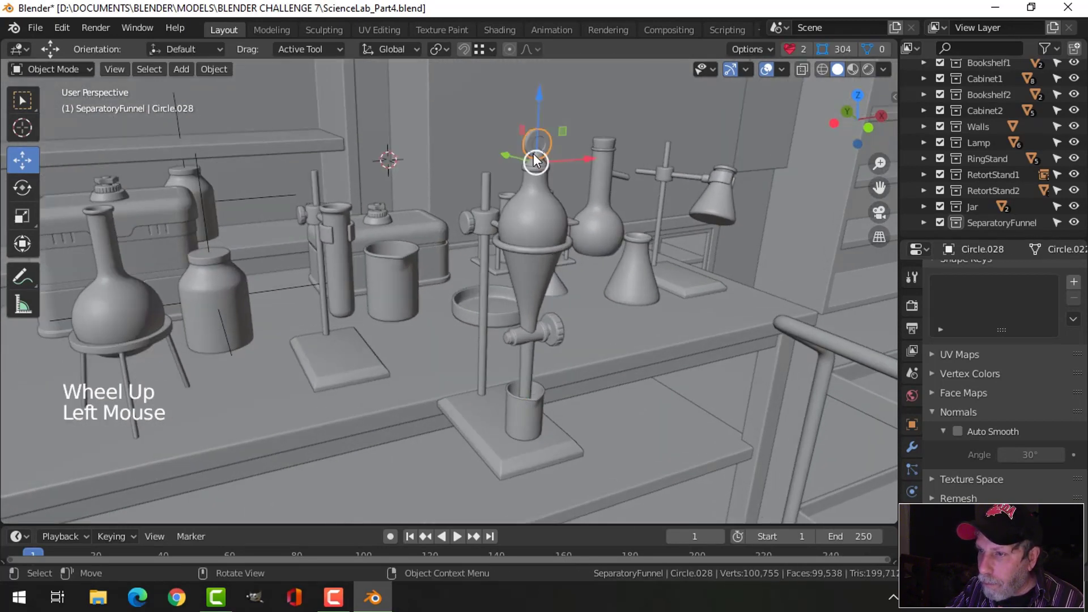
scroll(532, 161, up, 2)
shift+middle_drag(548, 139, 553, 240)
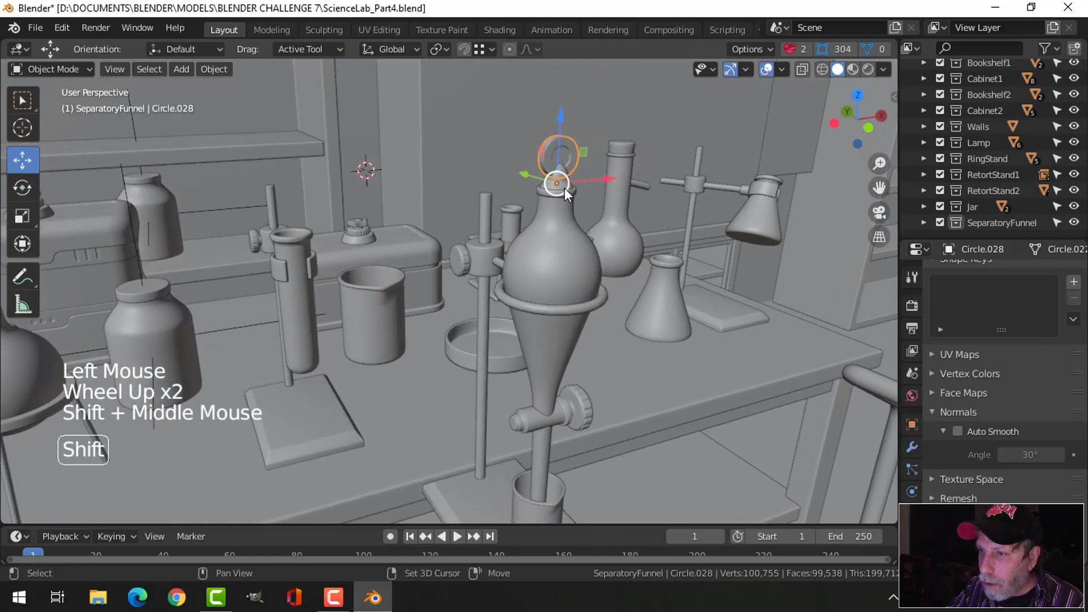
shift+click(562, 195)
shift+click(561, 236)
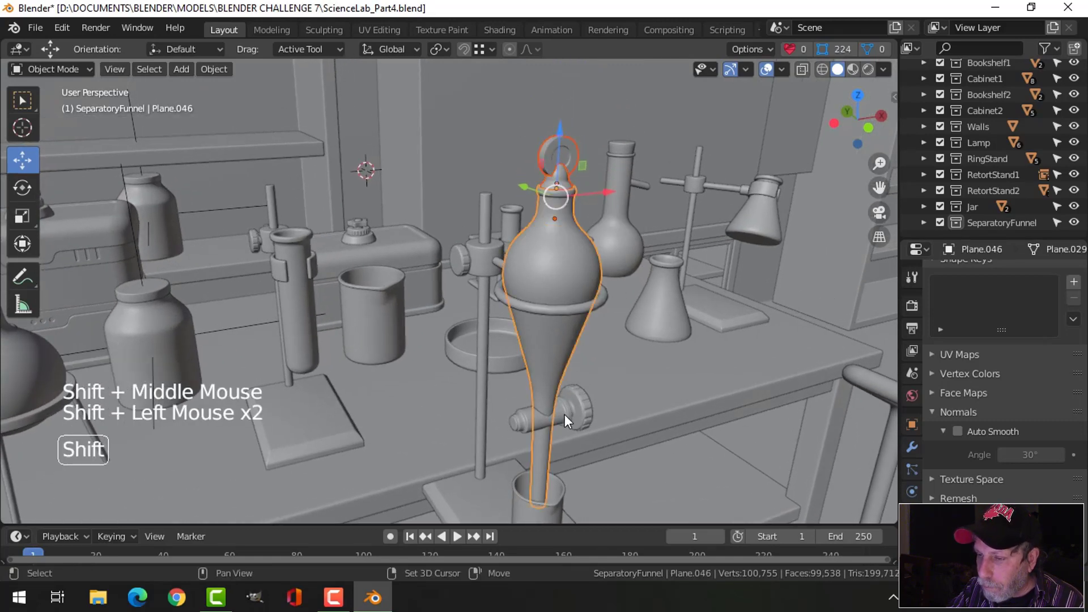
shift+click(531, 424)
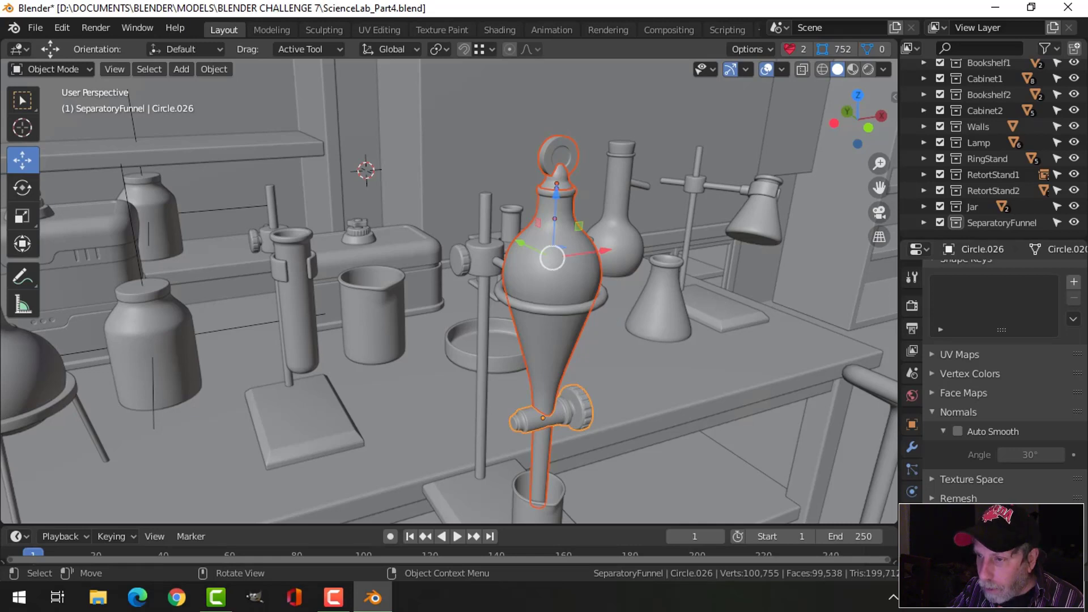
key(s)
click(675, 298)
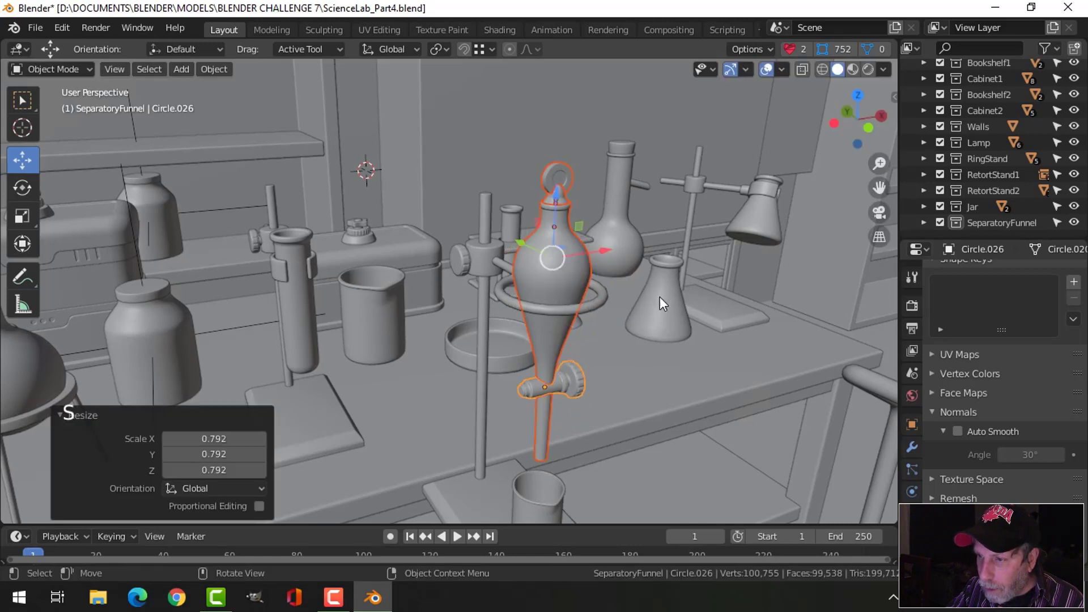
Scale the support ring's whole curve down slightly in two passes so it fits the smaller funnel body
key(alt+a)
click(610, 303)
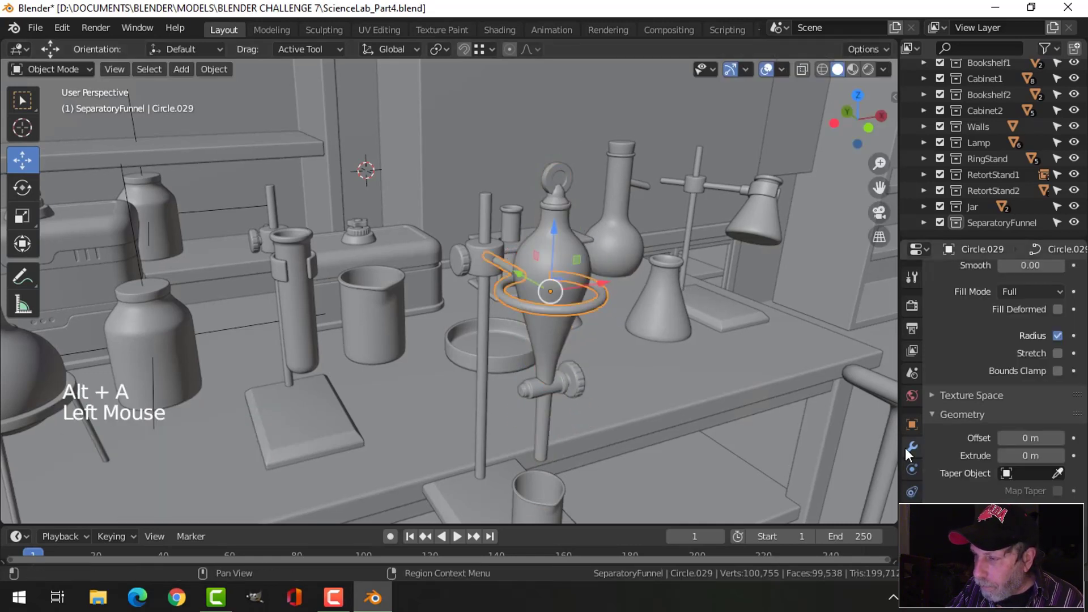
key(Tab)
key(a)
key(s)
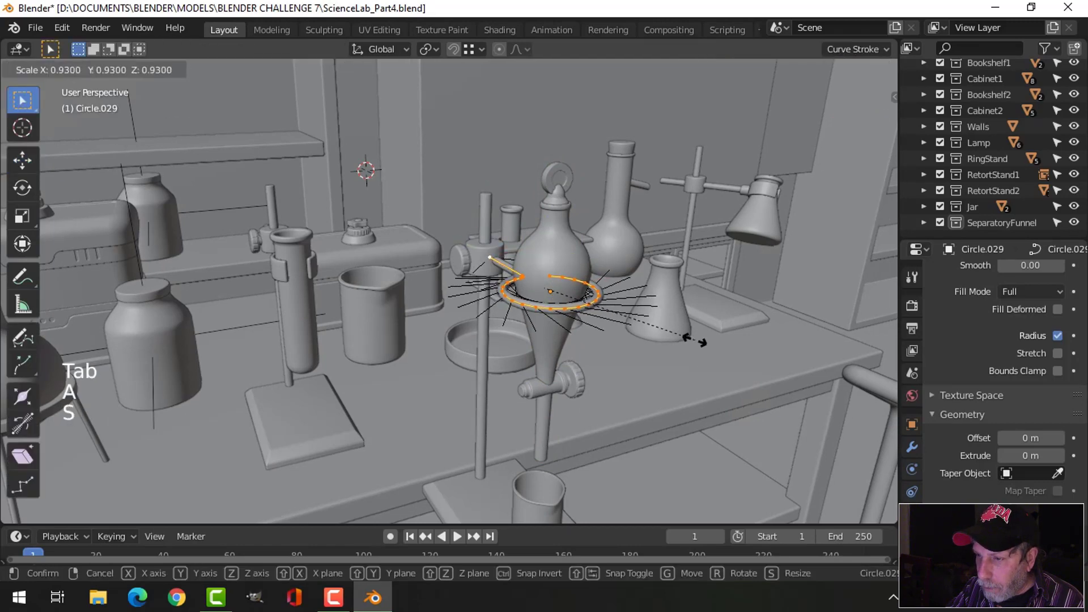
click(674, 340)
middle_drag(675, 340, 623, 298)
key(s)
click(686, 336)
key(alt+a)
key(Tab)
key(alt+a)
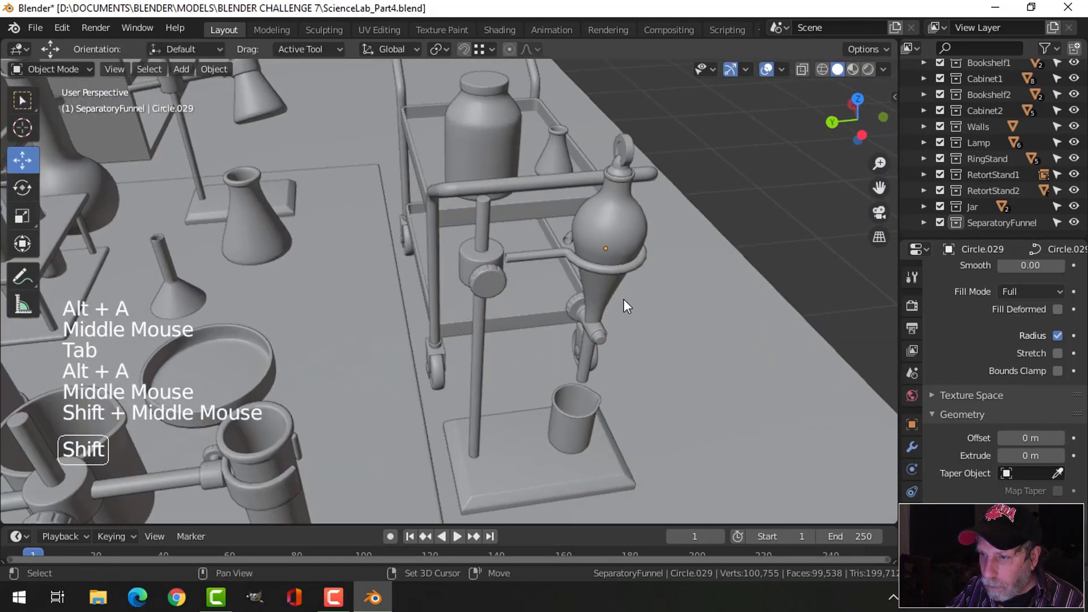
Set the bevel depth of the support ring's curve to 0.01 m
scroll(577, 284, up, 2)
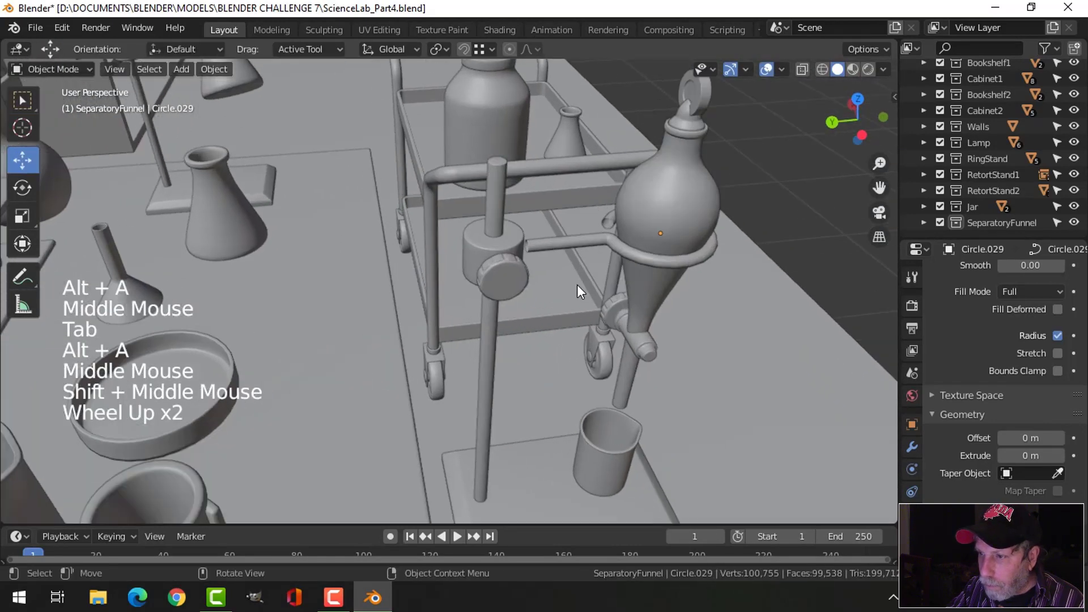
click(575, 242)
scroll(1007, 474, down, 3)
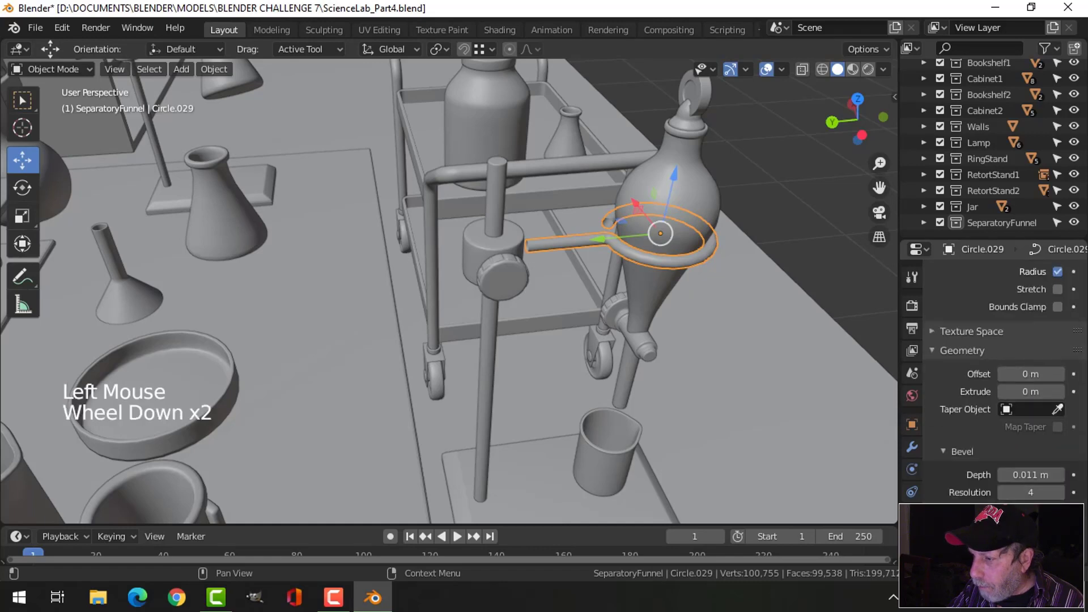
click(1032, 443)
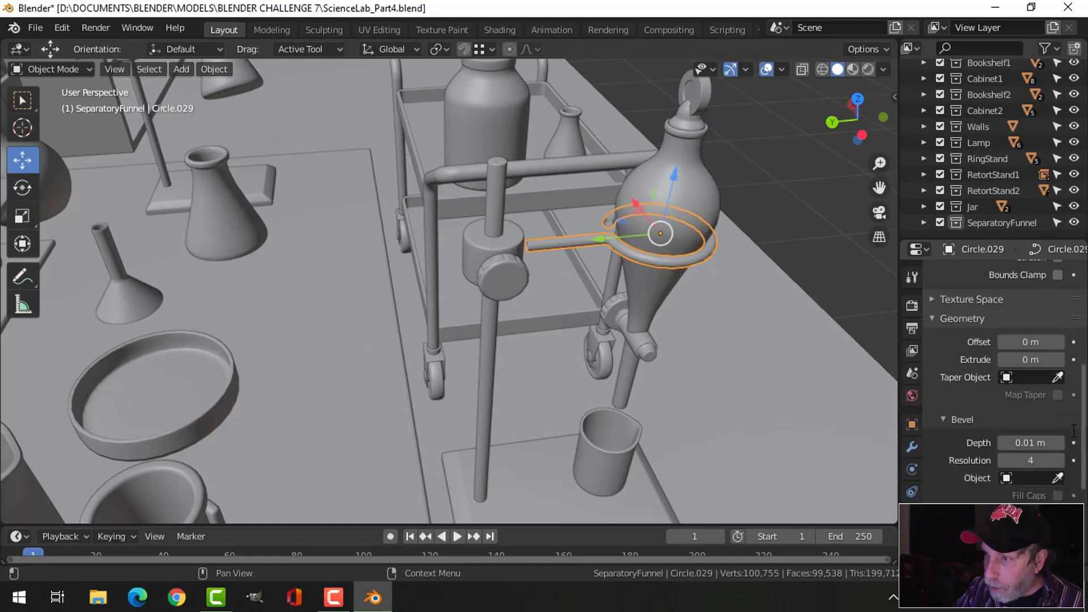
key(alt+a)
Move the end point of the support ring's arm in so that it reaches into the stand's clamp
middle_drag(637, 321, 543, 277)
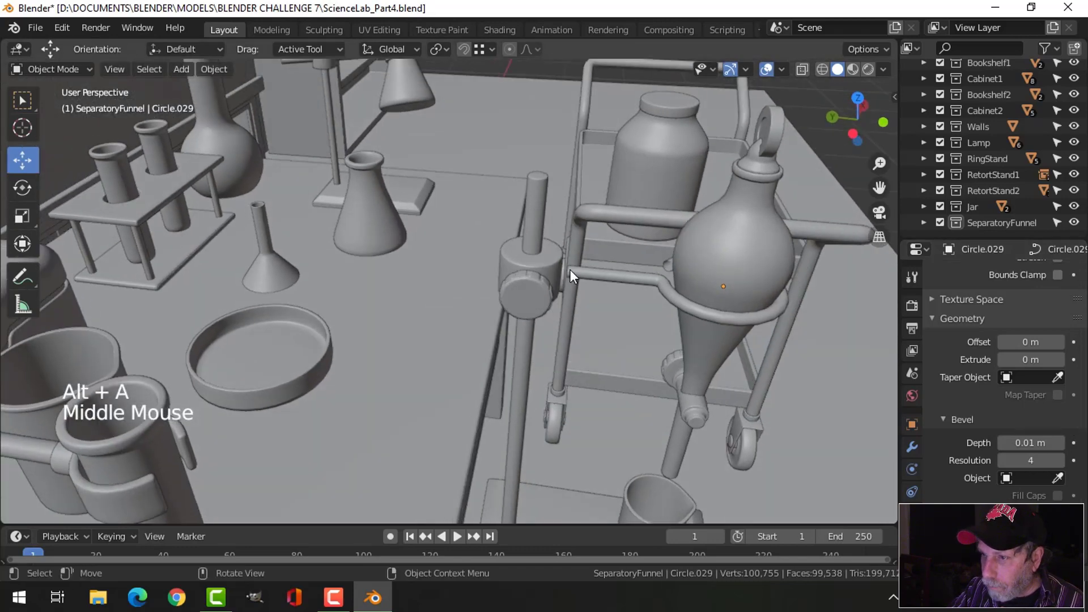
click(570, 271)
key(Tab)
click(566, 270)
drag(508, 267, 474, 270)
key(Tab)
middle_drag(777, 328, 615, 317)
scroll(551, 318, up, 1)
key(Tab)
key(Tab)
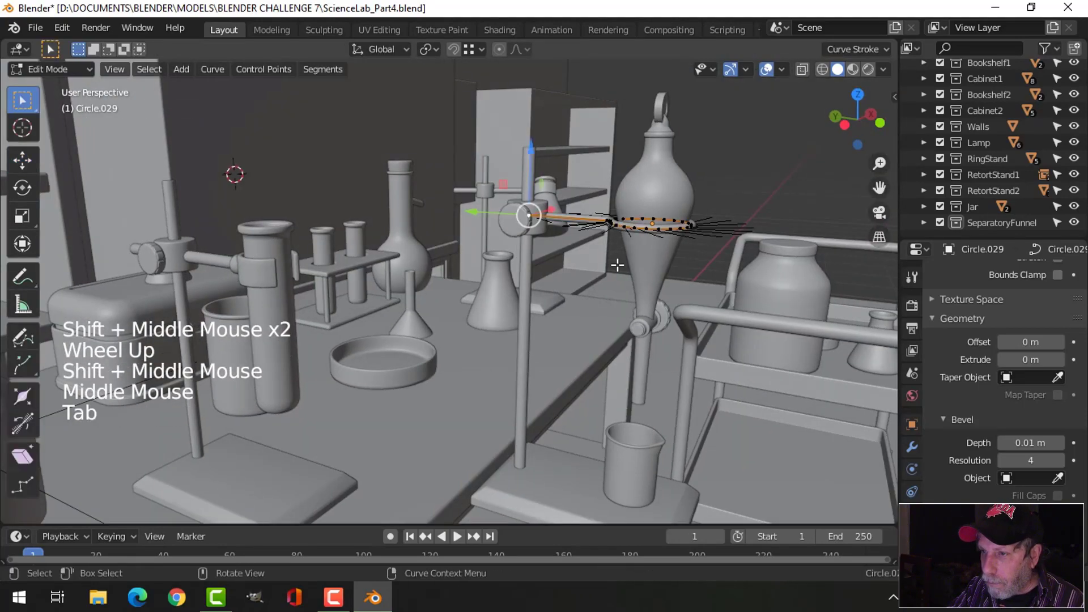
Select the funnel parts, support ring, clamp and clamp knob together and lower them until the funnel's outlet reaches into the beaker
click(662, 128)
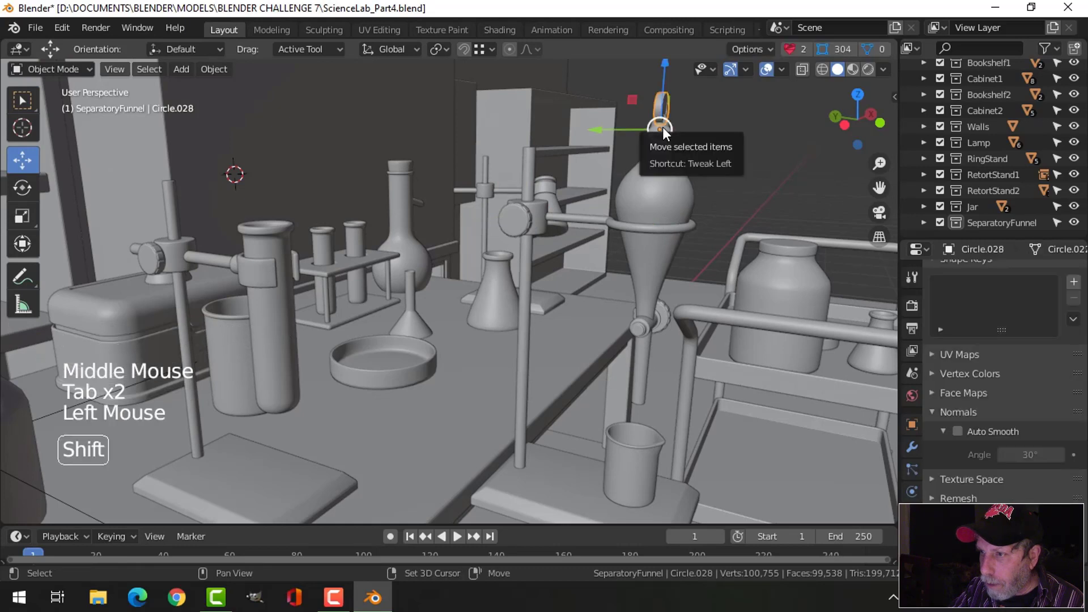
shift+click(657, 145)
shift+click(651, 234)
shift+click(528, 226)
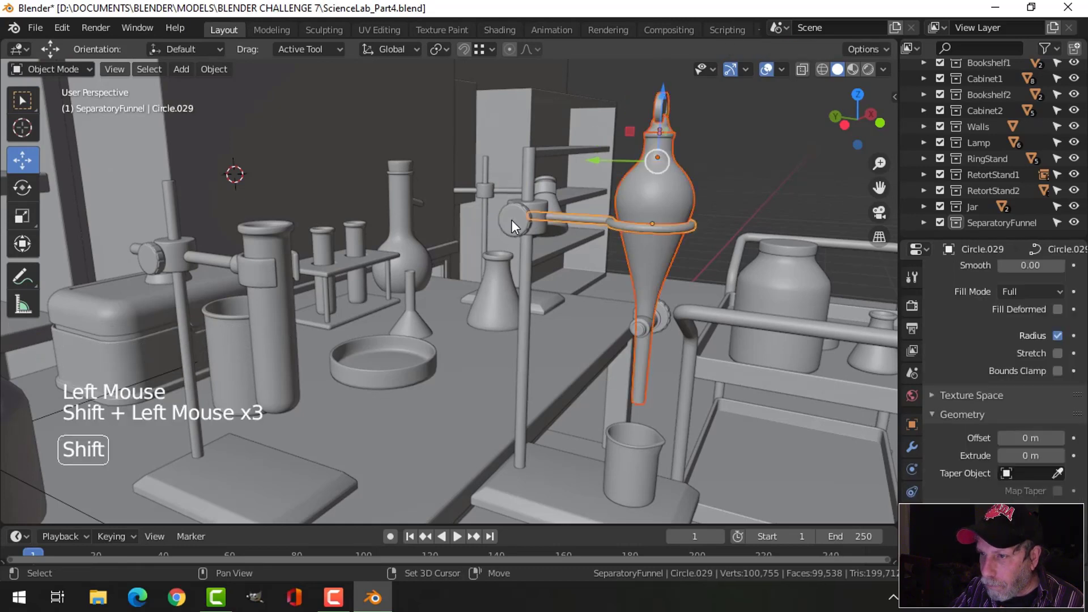
shift+click(510, 219)
shift+click(544, 207)
shift+click(643, 328)
drag(615, 166, 615, 178)
key(Tab)
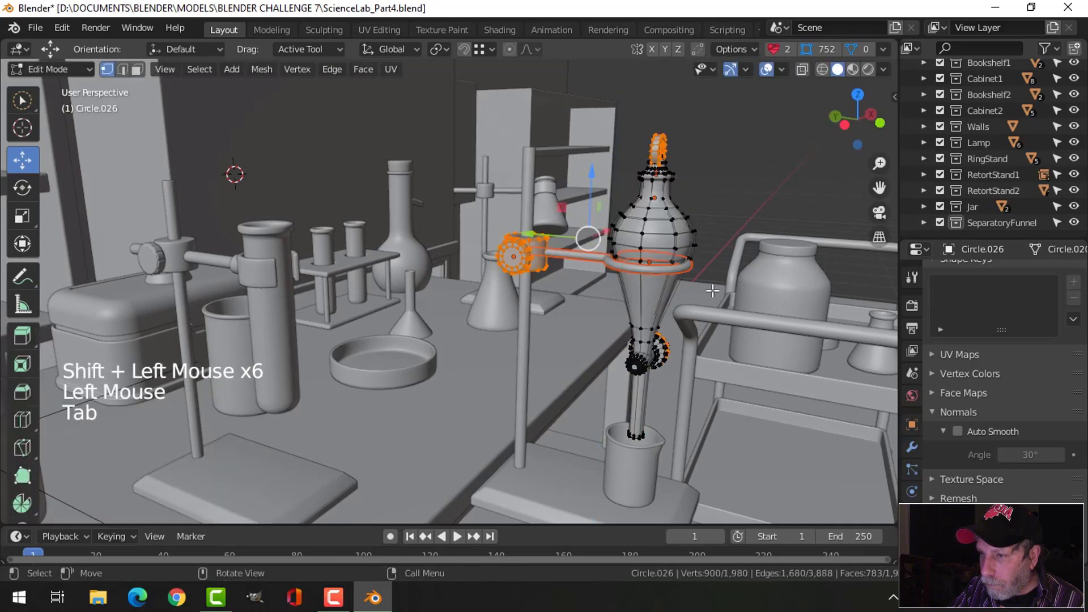
key(Tab)
key(alt+a)
Shorten the clamp stand's rod by moving its top vertices 0.1229 m down in the right side view
scroll(717, 284, down, 3)
middle_drag(716, 284, 589, 303)
middle_drag(589, 304, 519, 271)
click(509, 241)
key(Tab)
middle_drag(553, 222, 537, 239)
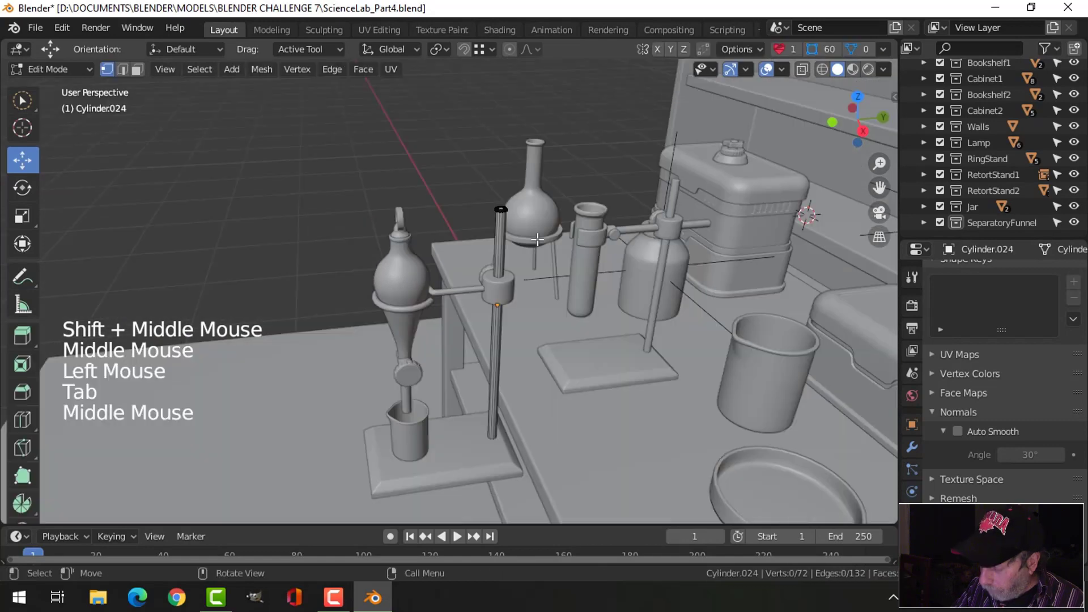
key(KP_1)
key(KP_3)
key(z)
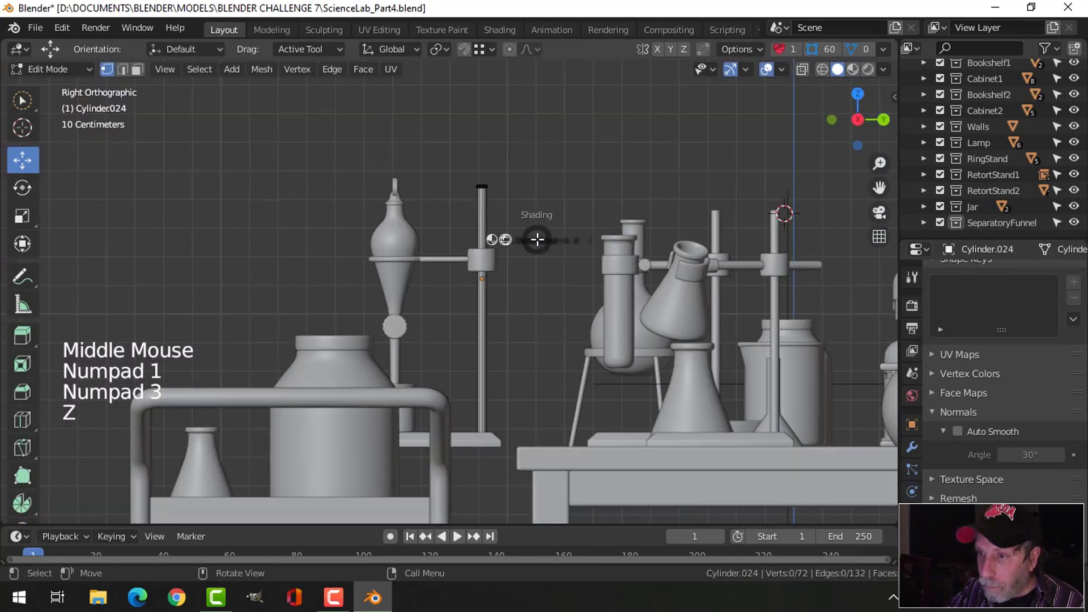
click(442, 237)
key(b)
mouse_move(481, 182)
mouse_down()
mouse_move(498, 175)
mouse_move(485, 185)
mouse_up()
key(z)
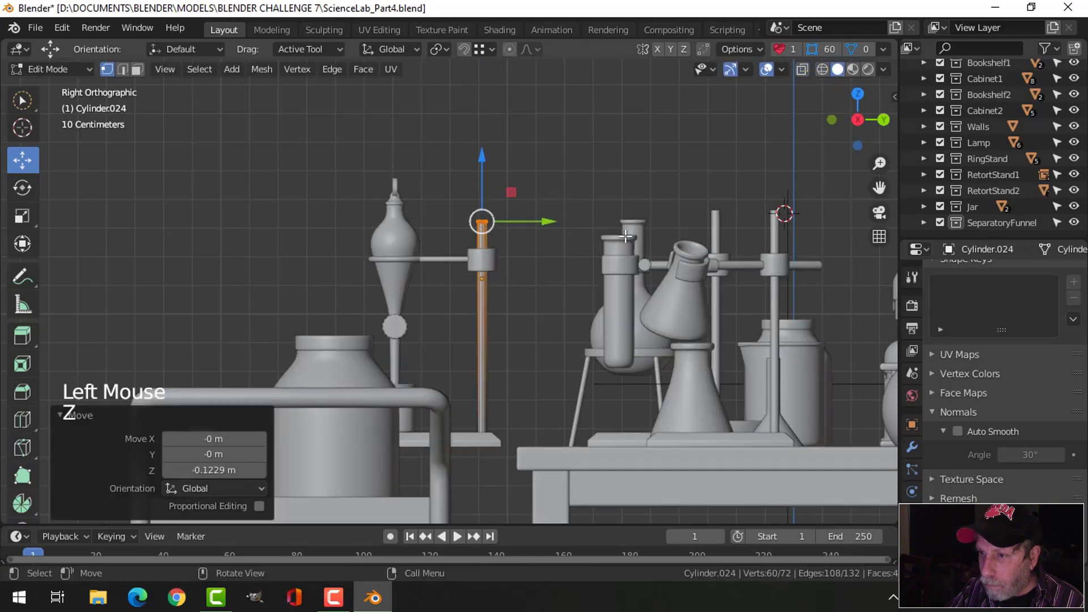
key(Tab)
key(alt+a)
Rotate the whole mesh of the receiving beaker on the stand's base to turn its spout
scroll(466, 321, down, 2)
shift+middle_drag(466, 321, 510, 329)
middle_drag(510, 328, 569, 339)
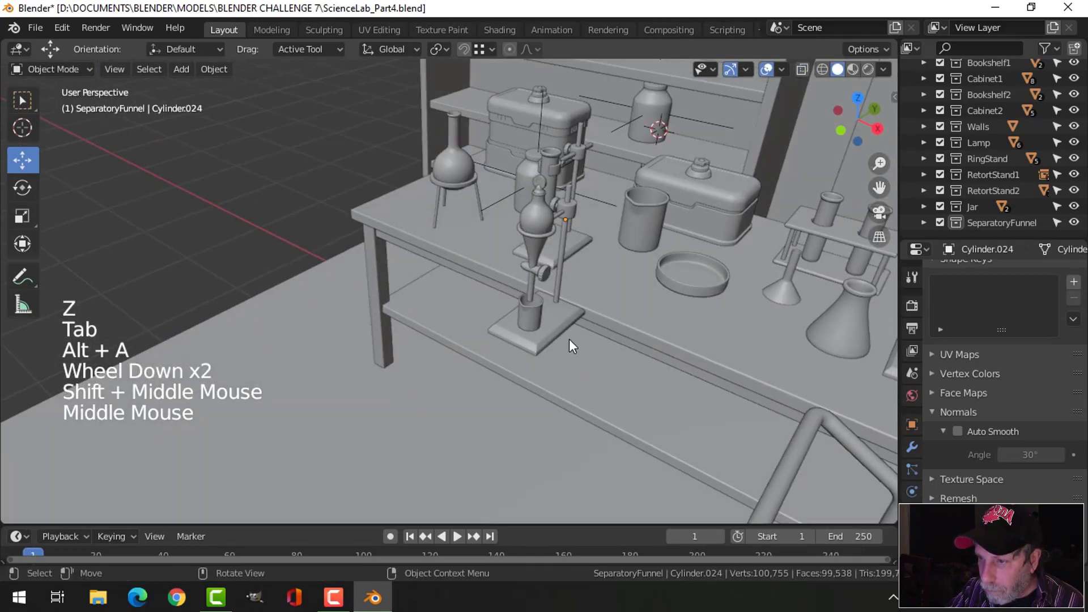
scroll(670, 352, up, 3)
shift+middle_drag(670, 353, 645, 340)
middle_drag(646, 340, 681, 368)
click(577, 315)
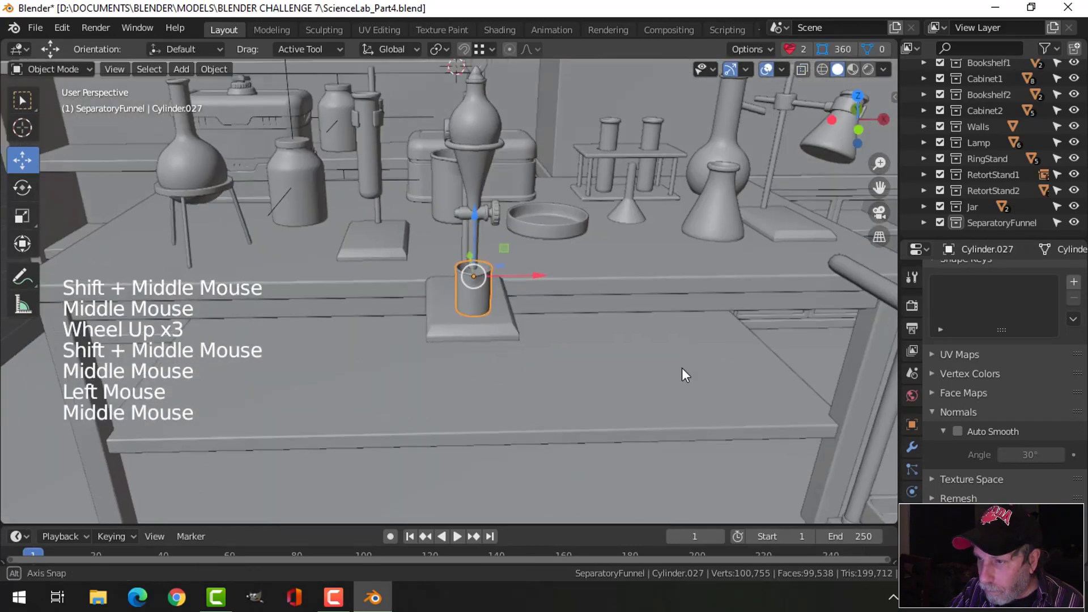
scroll(499, 334, up, 6)
mouse_move(574, 345)
shift+middle_down()
mouse_move(564, 355)
mouse_move(599, 343)
mouse_move(578, 329)
shift+middle_up()
key(Tab)
key(a)
key(r)
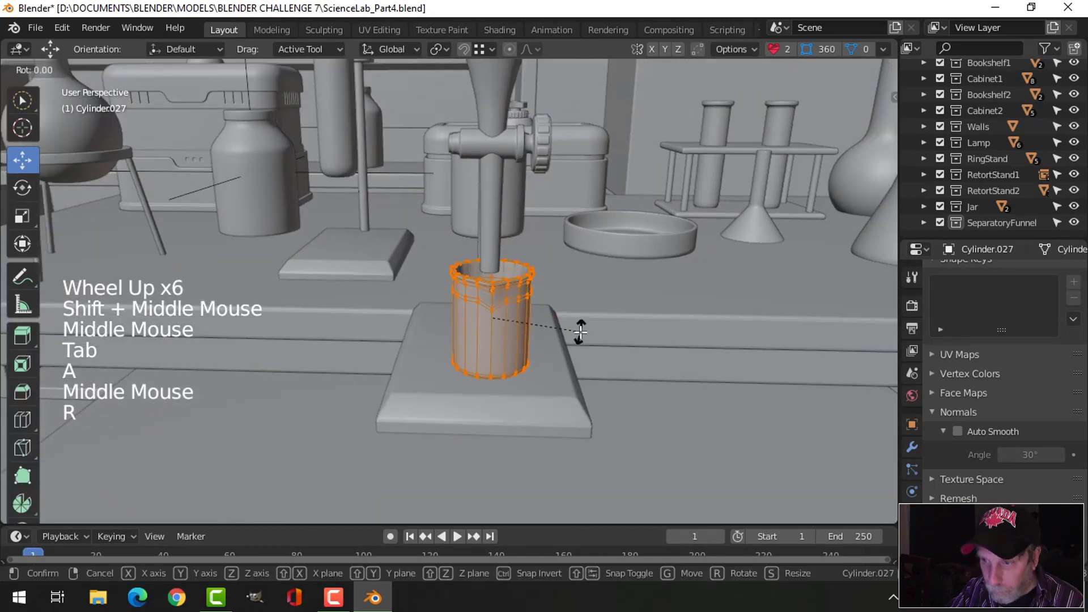
click(588, 294)
key(Tab)
scroll(587, 308, down, 2)
key(alt+a)
Check the SeparatoryFunnel collection's contents by excluding and re-including it, and select all of its objects
middle_drag(588, 308, 661, 302)
scroll(661, 301, down, 1)
scroll(535, 335, down, 2)
shift+middle_drag(535, 335, 669, 294)
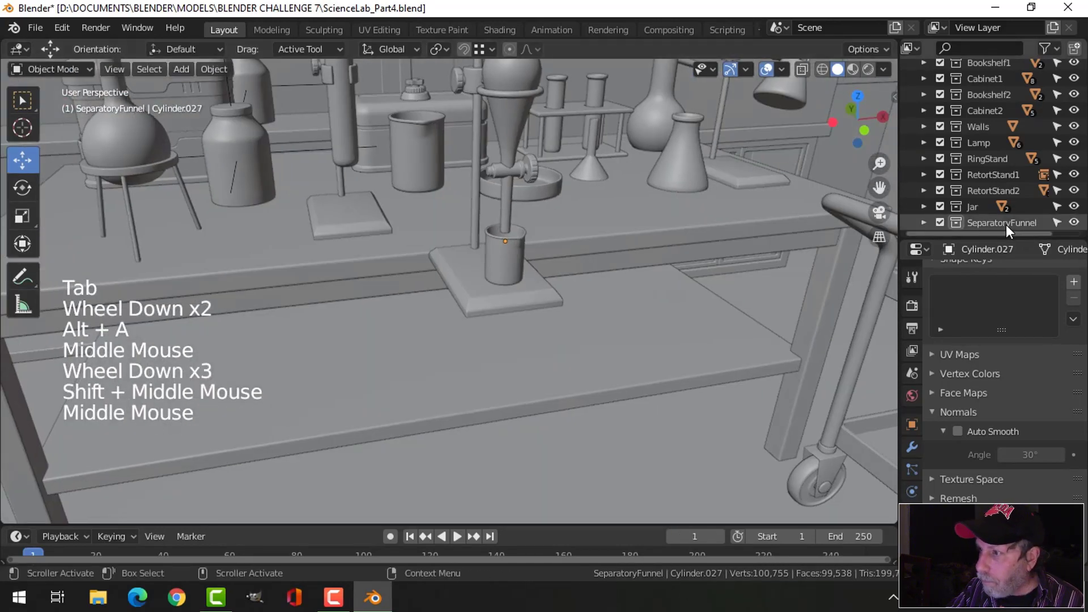
click(940, 222)
click(939, 222)
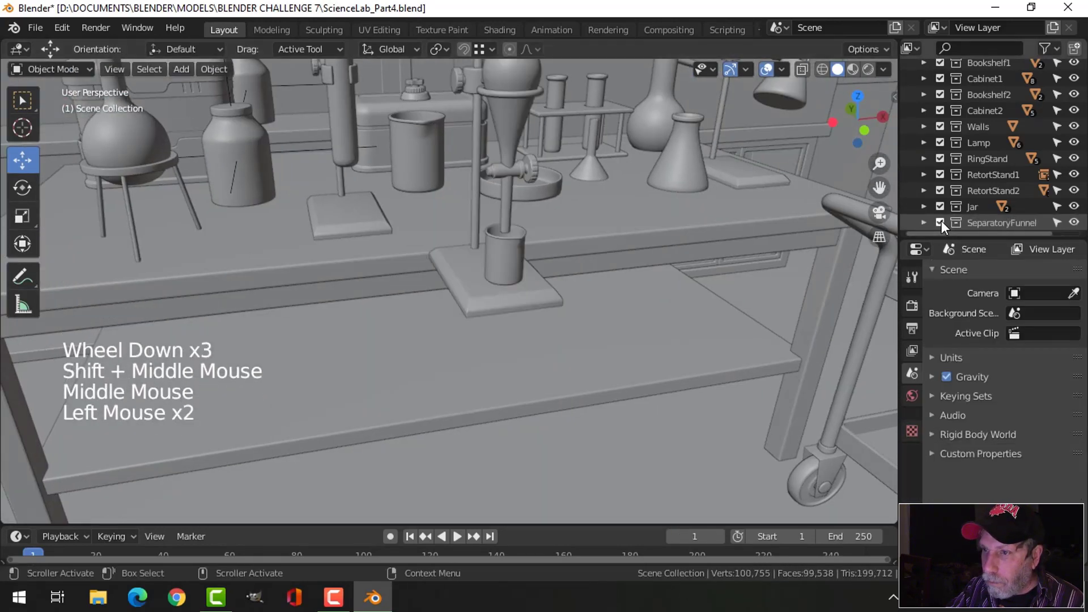
scroll(626, 260, down, 3)
middle_drag(626, 261, 800, 255)
click(994, 223)
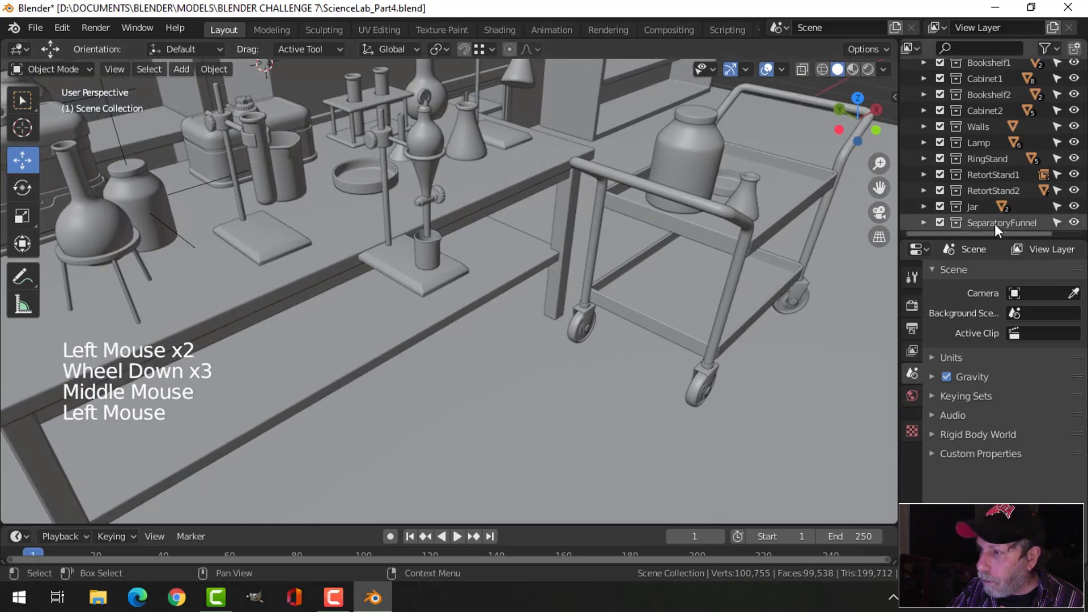
right_click(994, 223)
click(990, 223)
scroll(610, 236, down, 3)
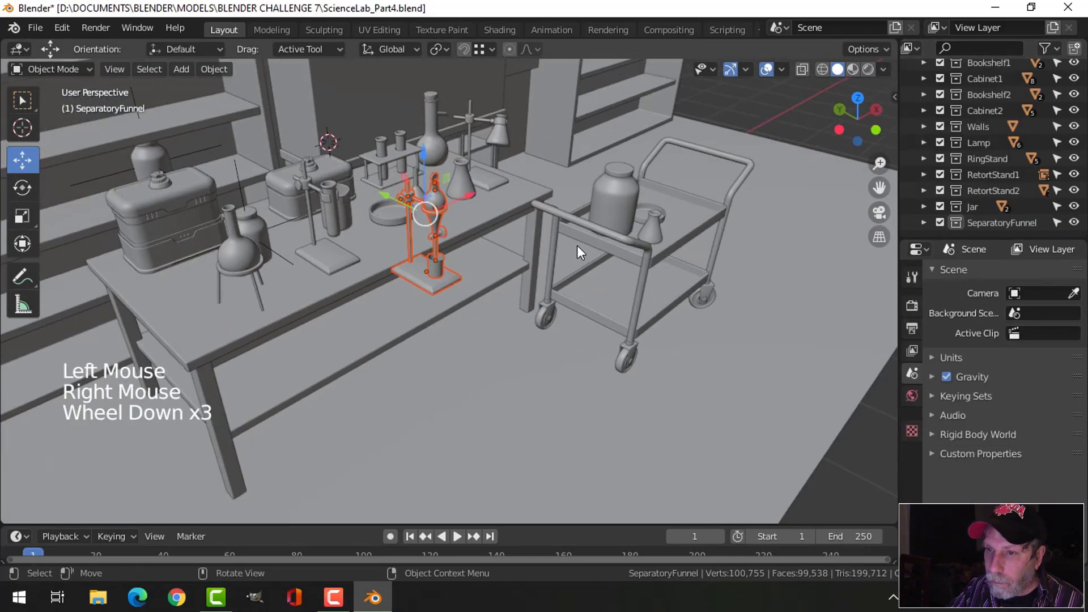
Move the selected funnel assembly about 2.94 m in X and 0.259 m down to the cart in the front view
middle_drag(577, 246, 587, 266)
scroll(586, 261, down, 2)
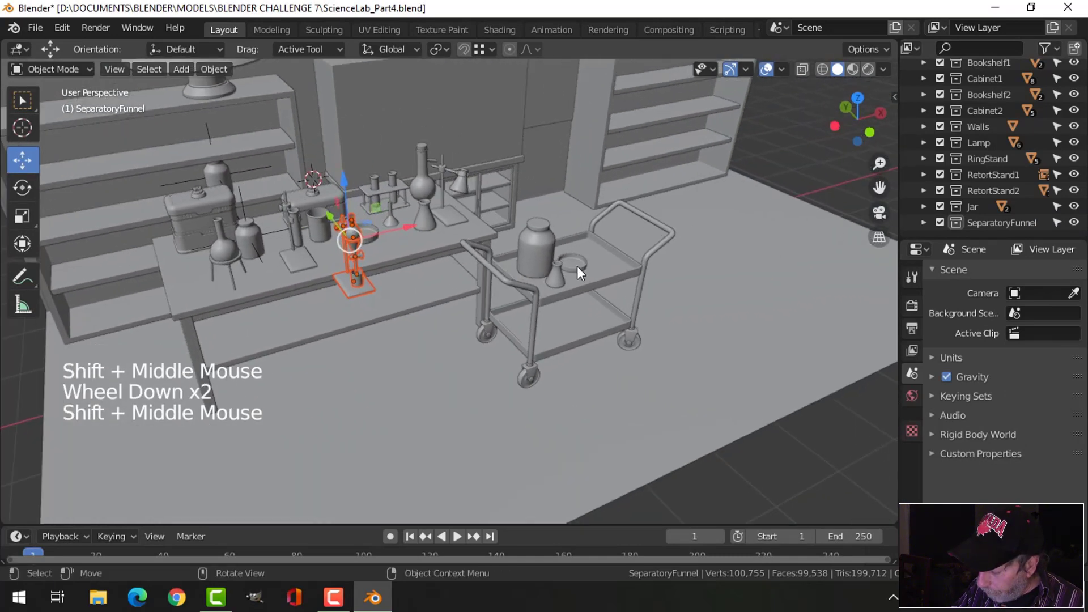
key(KP_1)
key(g)
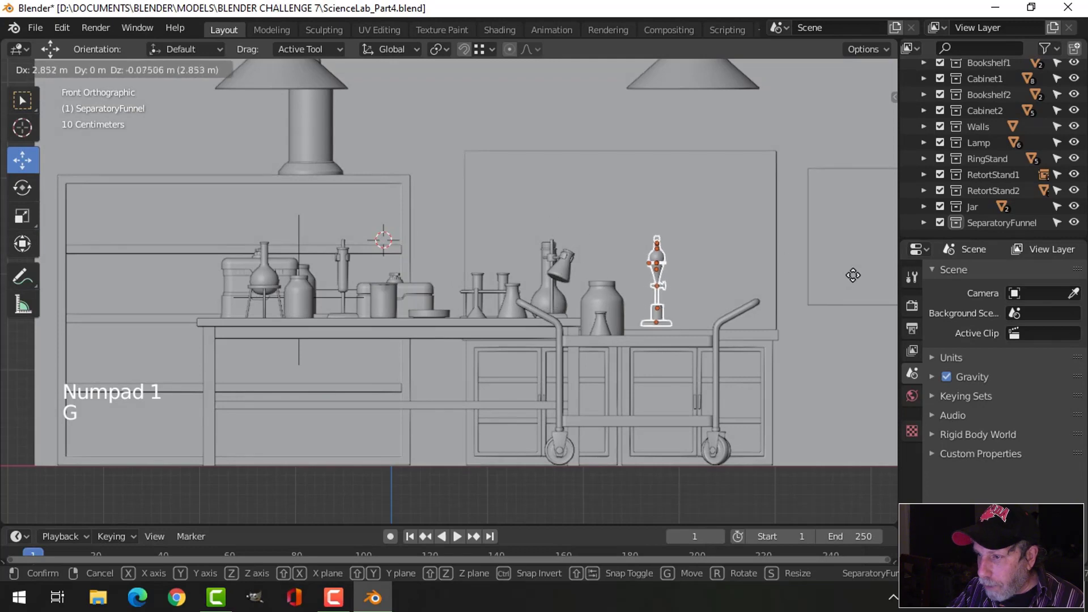
click(857, 289)
Position the assembly on the cart's upper tray in the top view, beside the shallow dish, and lower it slightly onto the surface
middle_drag(857, 289, 602, 356)
key(KP_7)
key(g)
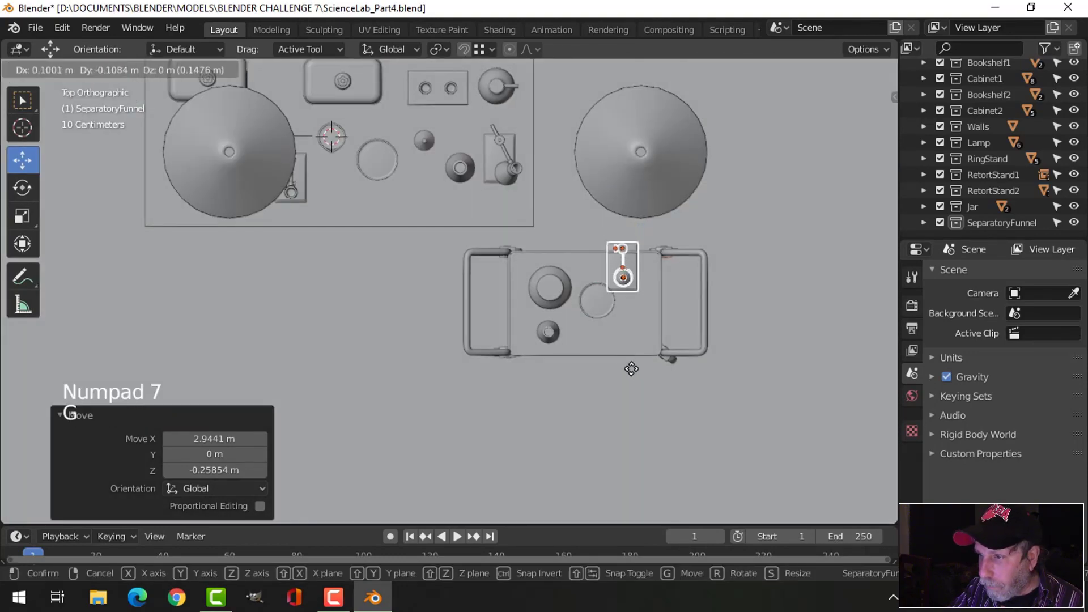
click(641, 386)
middle_drag(641, 386, 589, 282)
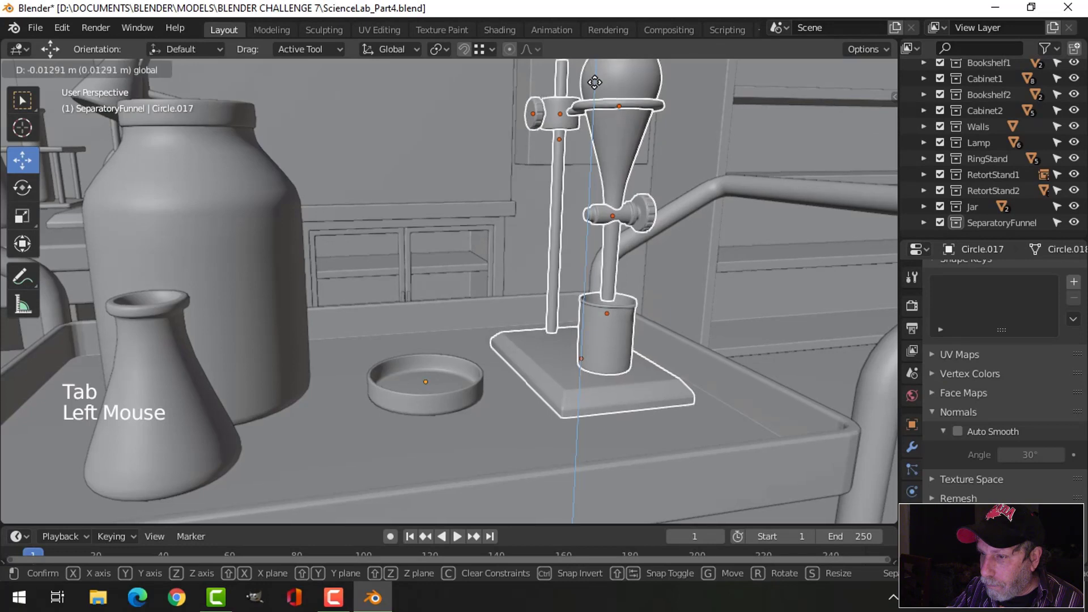
drag(590, 81, 593, 86)
scroll(637, 238, down, 1)
key(alt+a)
scroll(585, 266, down, 3)
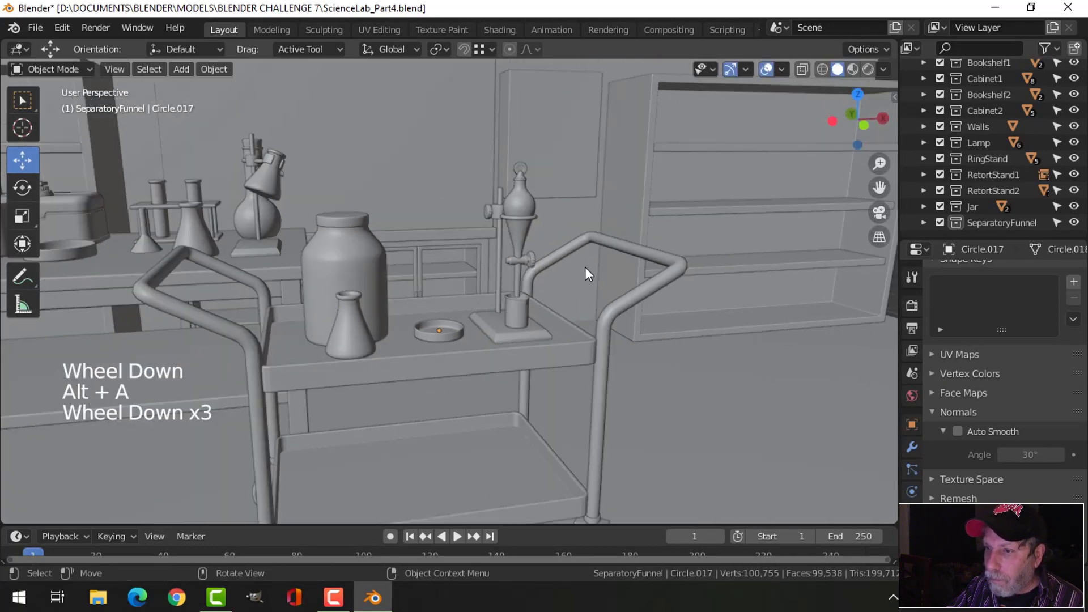
Check the funnel assembly on the cart from several angles and save the file
middle_drag(585, 267, 385, 280)
scroll(523, 280, up, 2)
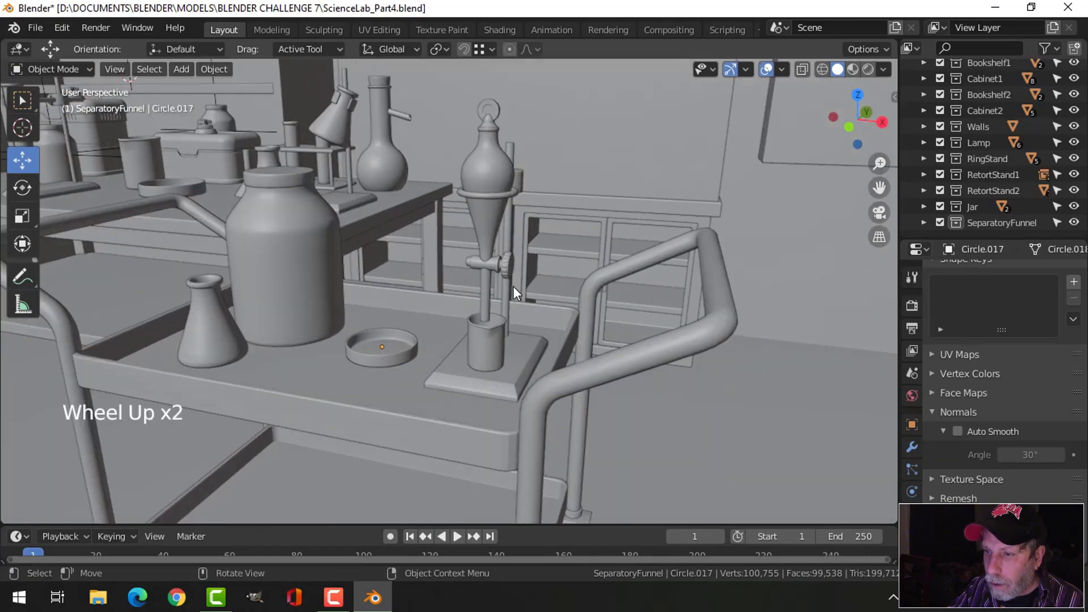
middle_drag(512, 286, 487, 294)
scroll(528, 290, down, 3)
key(ctrl)
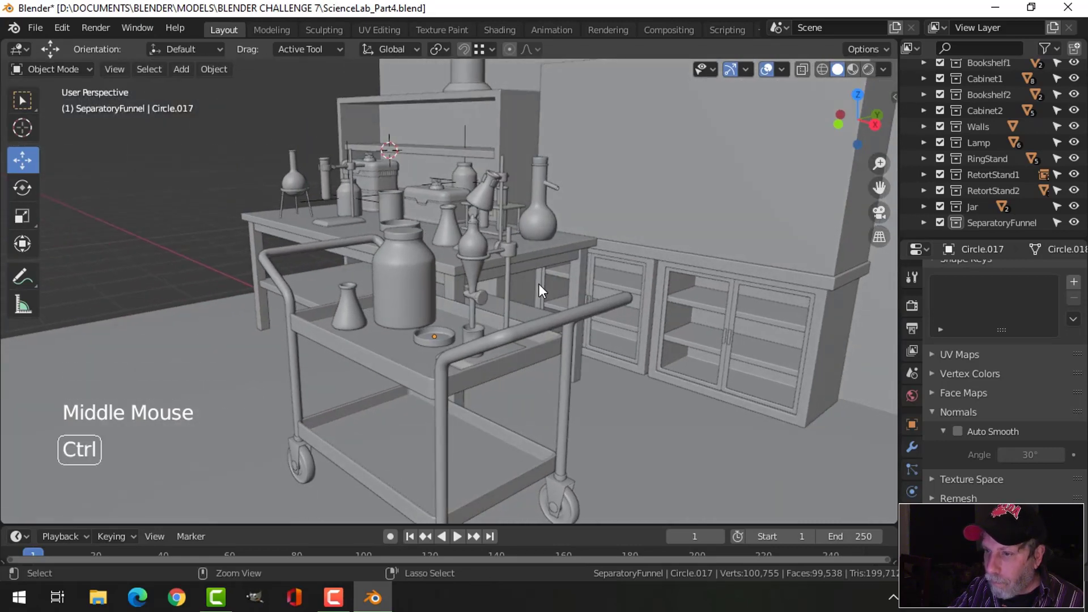
key(ctrl+s)
Enable Cavity and Shadow in the viewport shading and switch the lighting to a different MatCap
click(883, 69)
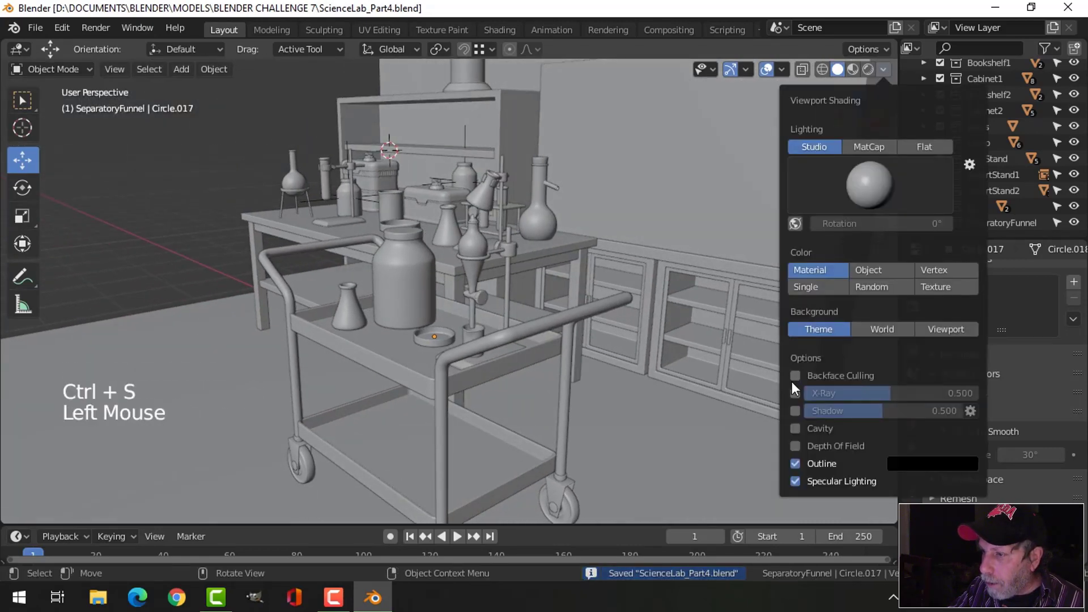
click(795, 429)
click(795, 411)
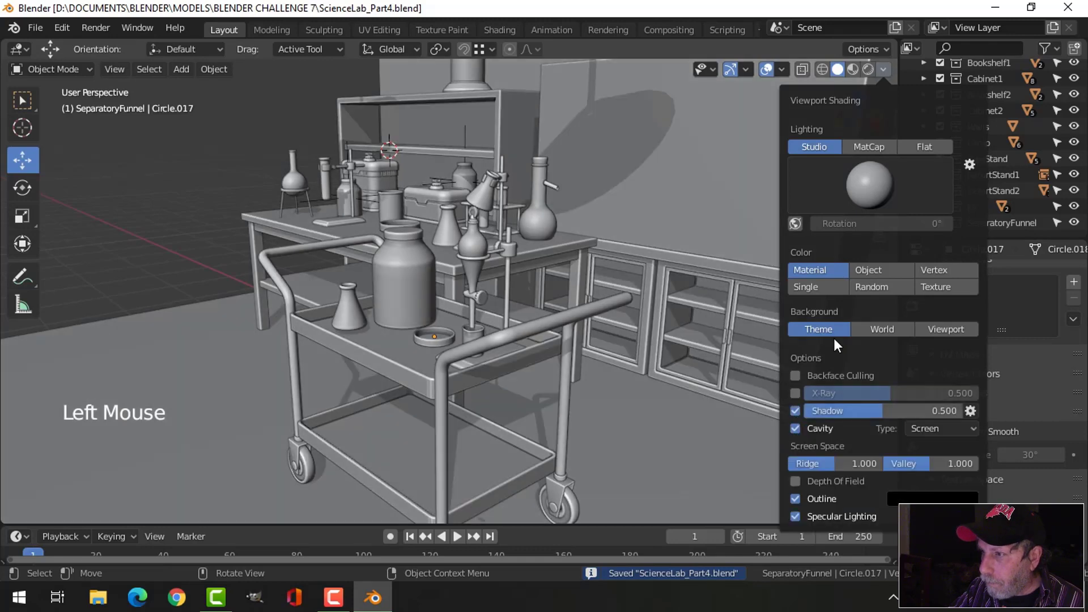
click(875, 149)
click(865, 185)
click(824, 242)
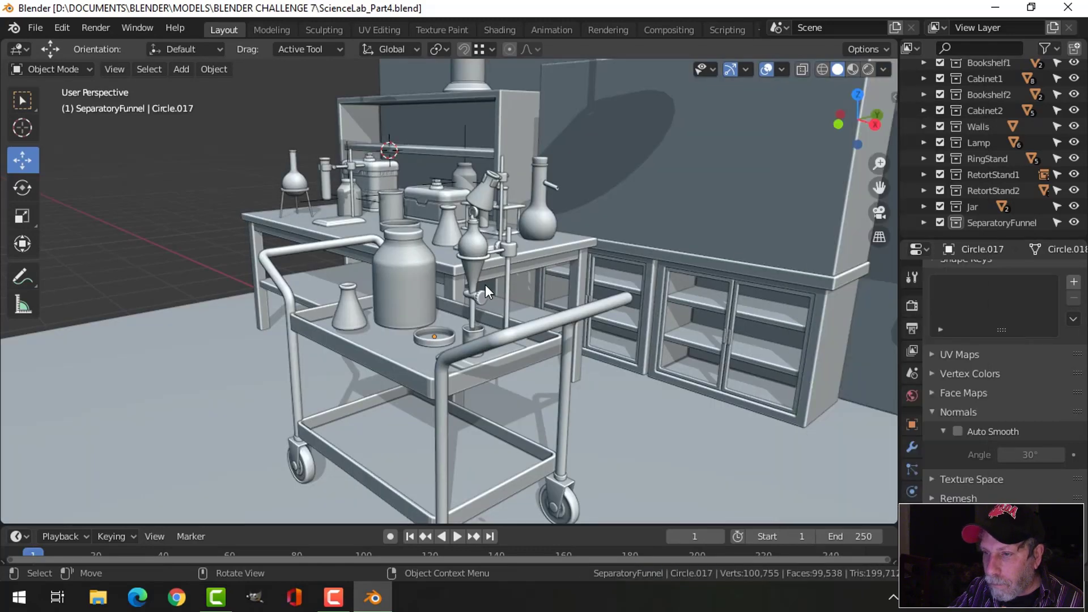
Turn on the Face Orientation overlay to check the normals of the funnel assembly, keeping the viewport gizmos shown
scroll(485, 284, up, 2)
click(732, 69)
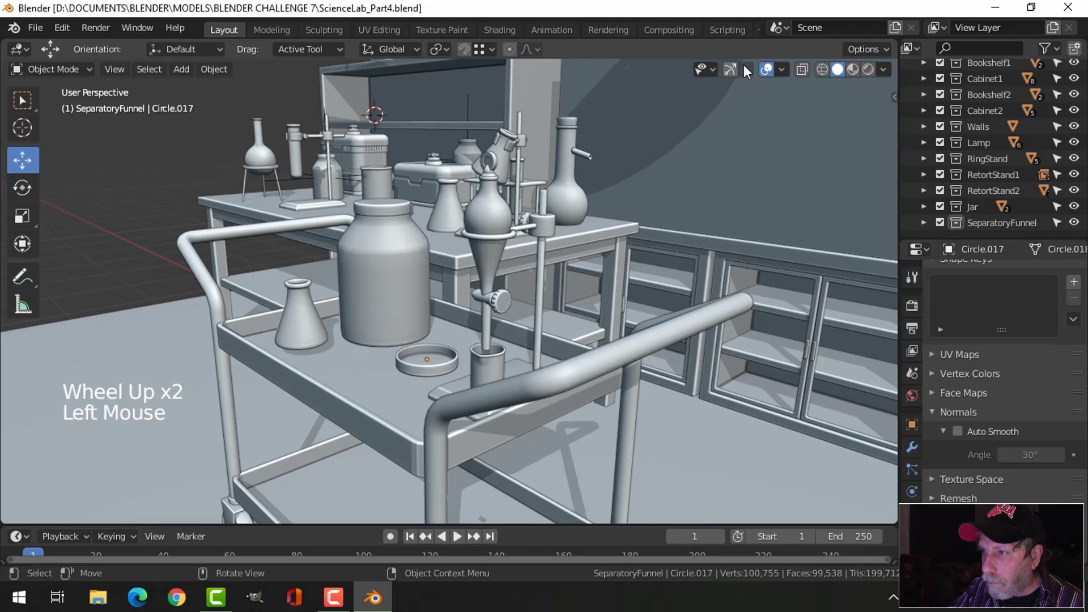
click(785, 69)
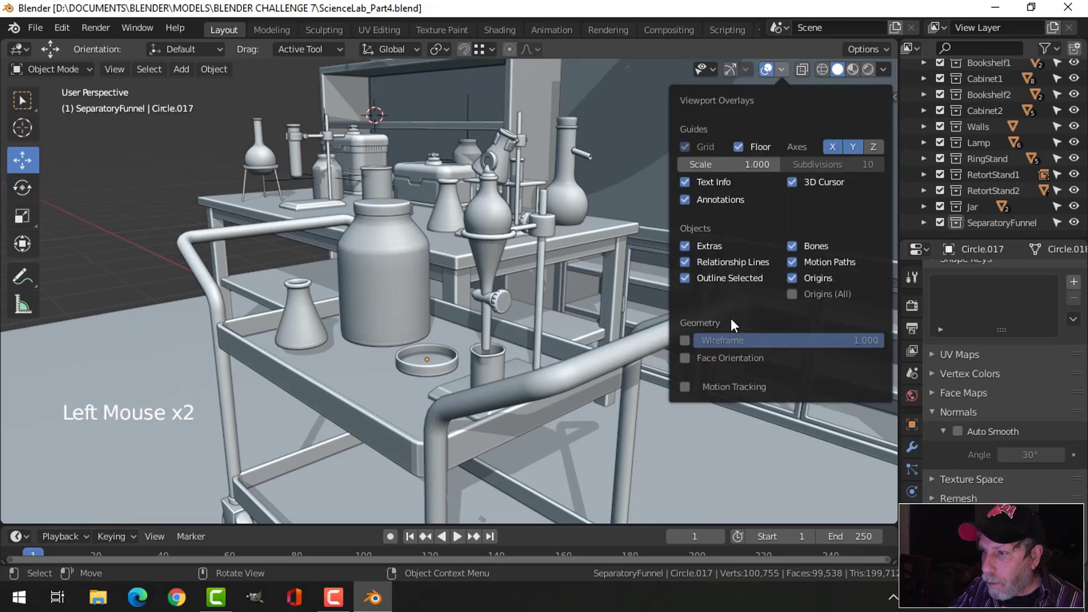
click(728, 355)
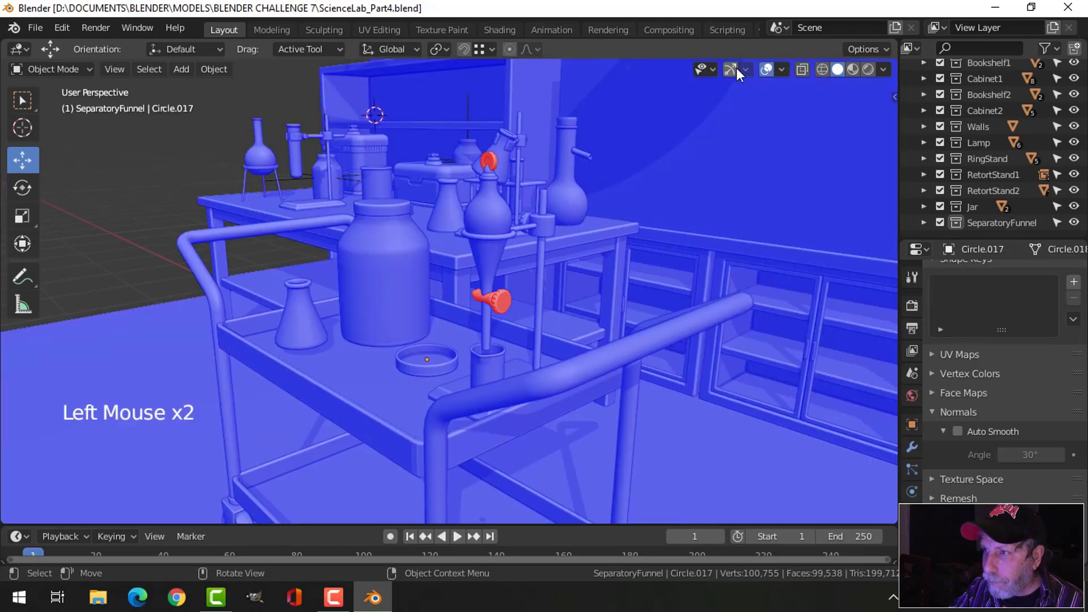
click(736, 68)
Recalculate the normals of the ring-shaped stopper on top of the separatory funnel so all its faces point outward
click(487, 161)
key(Tab)
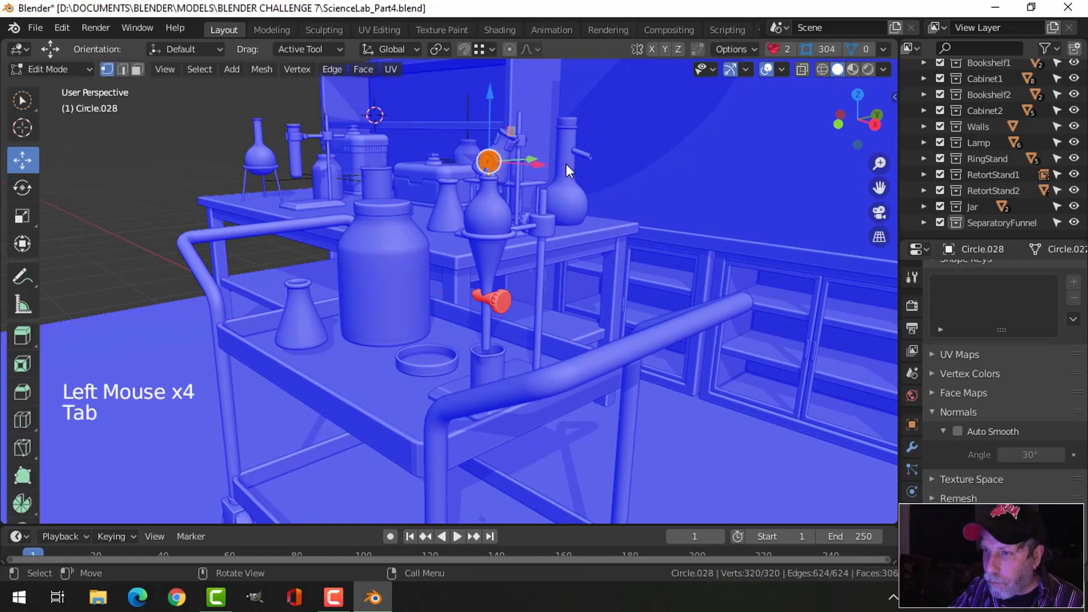
key(a)
key(alt+n)
click(540, 179)
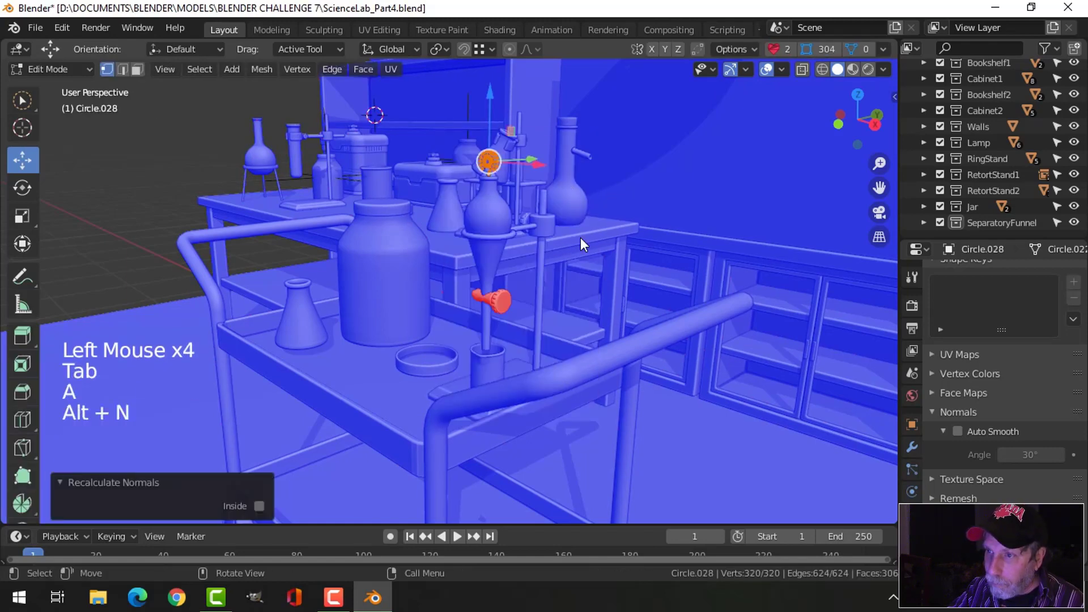
key(Tab)
Recalculate the normals of the funnel's stopcock so all its faces point outward, and save the file
click(502, 303)
key(Tab)
key(a)
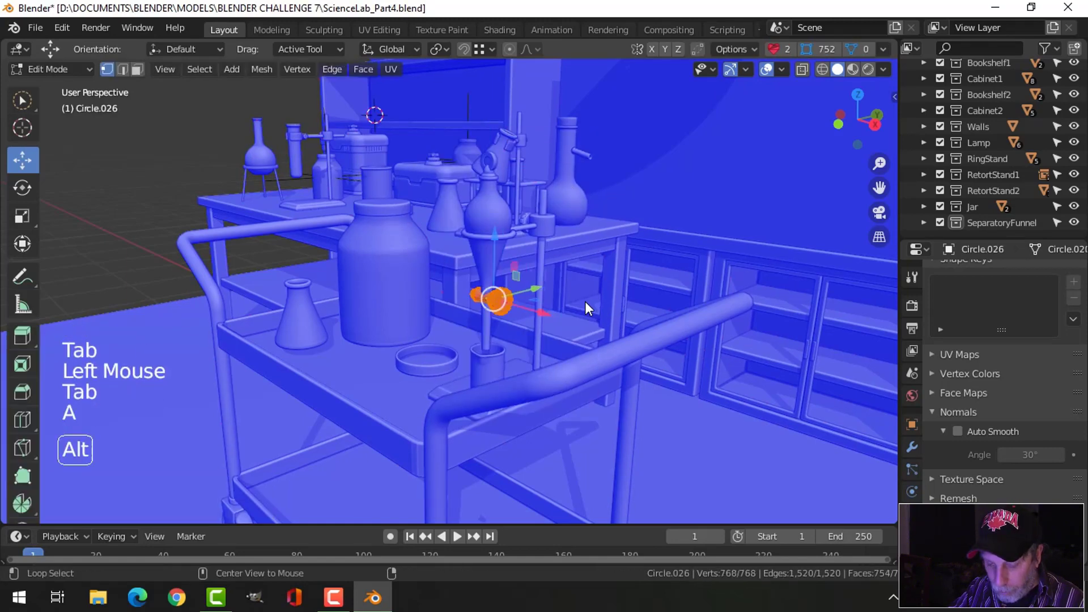
key(alt+n)
click(585, 302)
key(Tab)
key(alt+a)
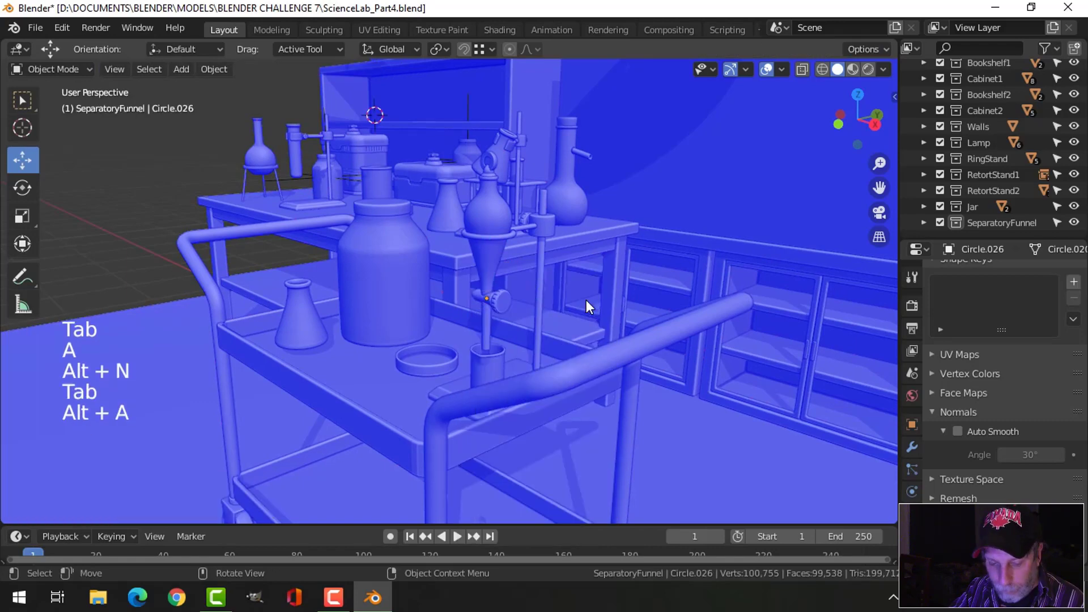
key(ctrl+s)
Turn off the Face Orientation overlay, hide the viewport gizmos and overlays, and view the cart and table together
click(781, 71)
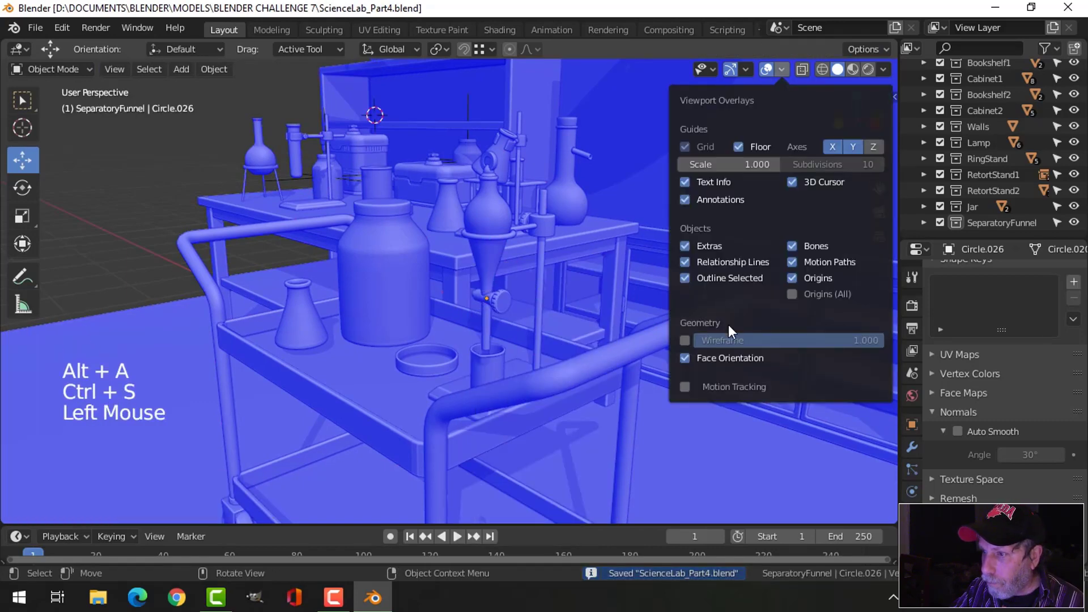
click(722, 358)
middle_drag(387, 220, 544, 230)
click(729, 68)
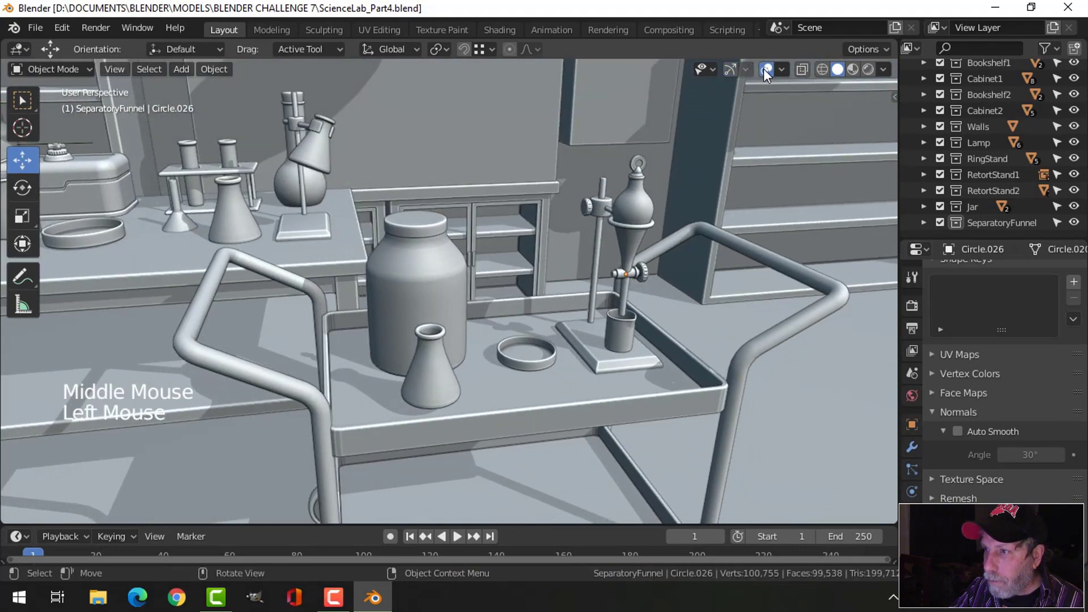
click(764, 68)
scroll(625, 226, down, 3)
shift+middle_drag(625, 225, 665, 264)
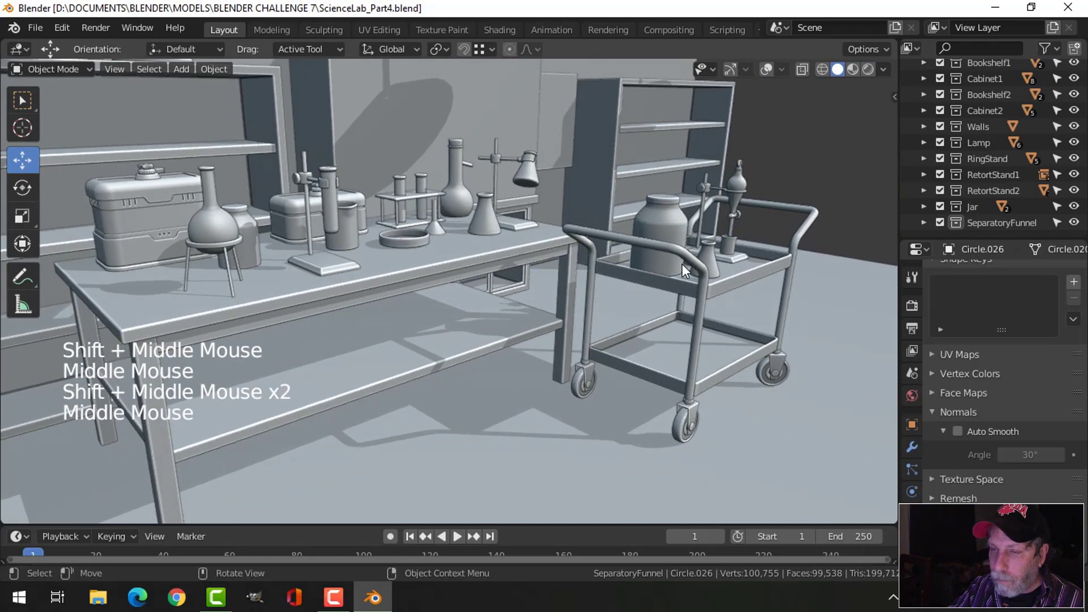